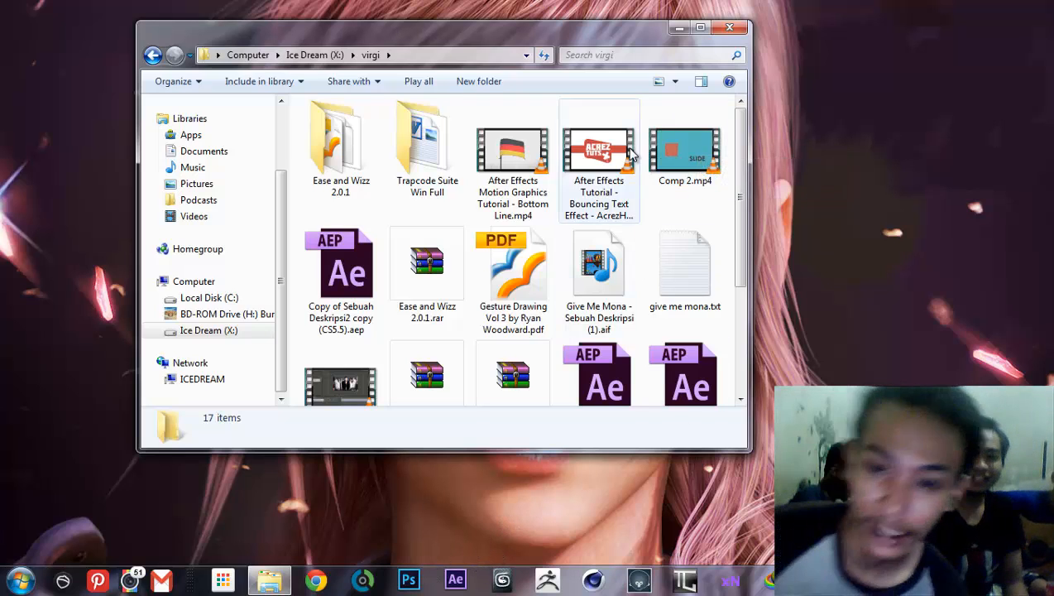
# Play Comp 2.mp4 from the virgi folder, scrub through its shape animation up to about 6 seconds, and close the player.
pyautogui.click(680, 153)
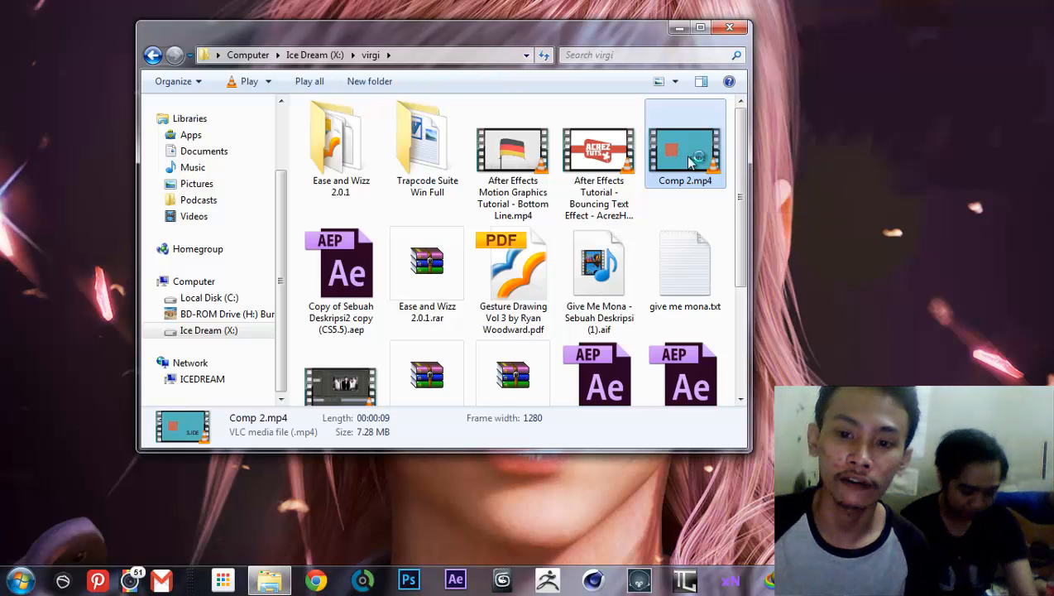
pyautogui.doubleClick(689, 159)
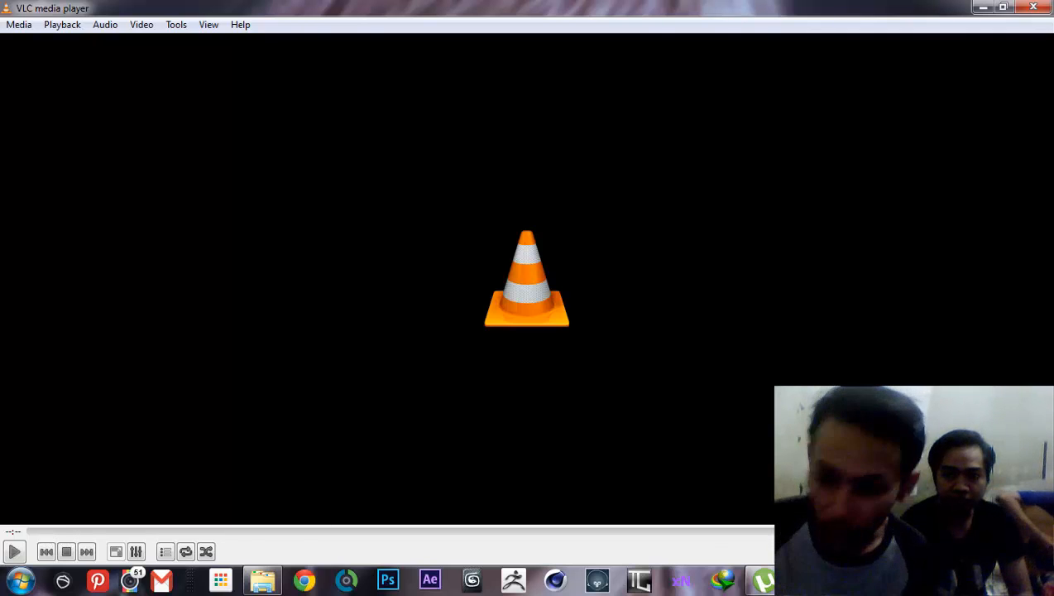
pyautogui.press('space')
pyautogui.press('space')
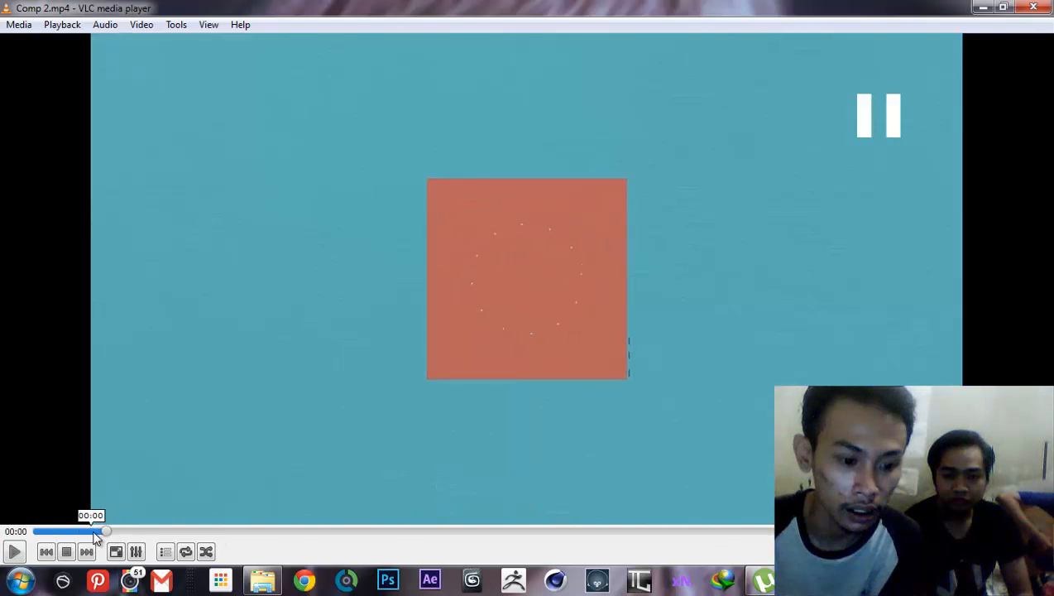
pyautogui.moveTo(110, 531); pyautogui.dragTo(134, 517)
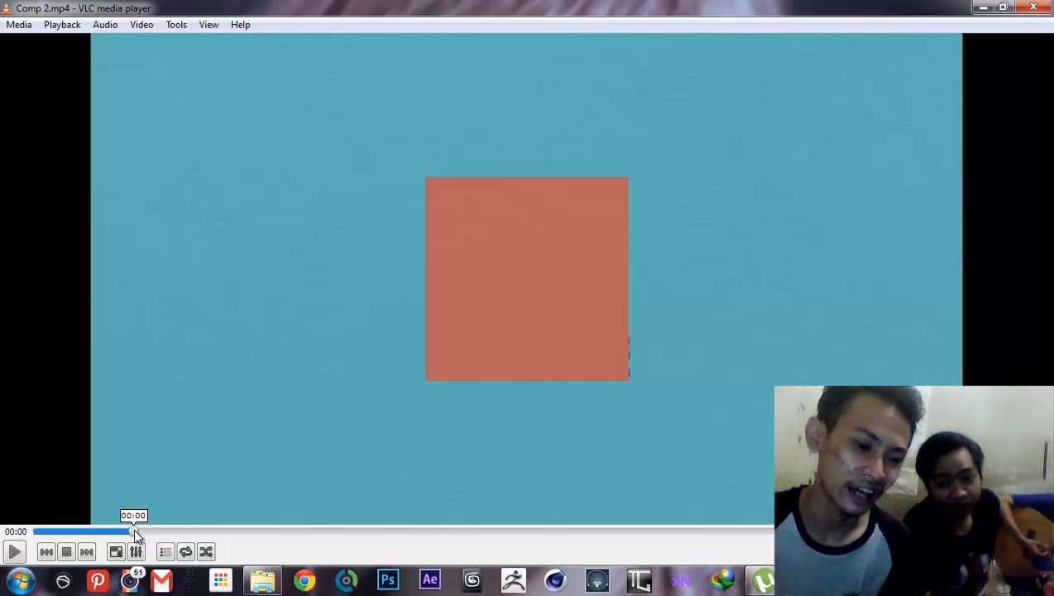
pyautogui.moveTo(122, 534); pyautogui.dragTo(710, 531)
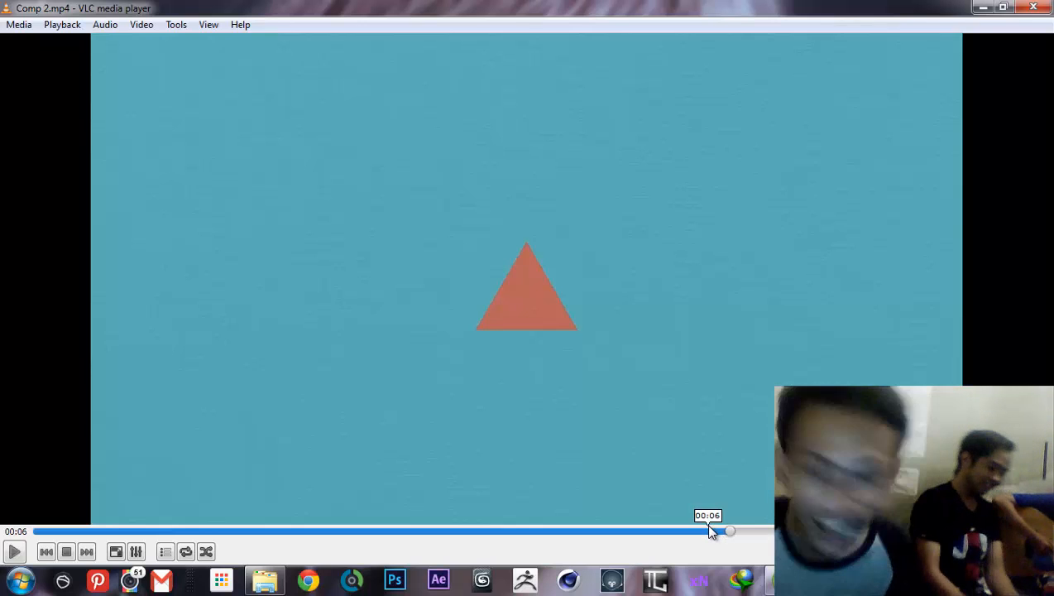
pyautogui.click(1039, 7)
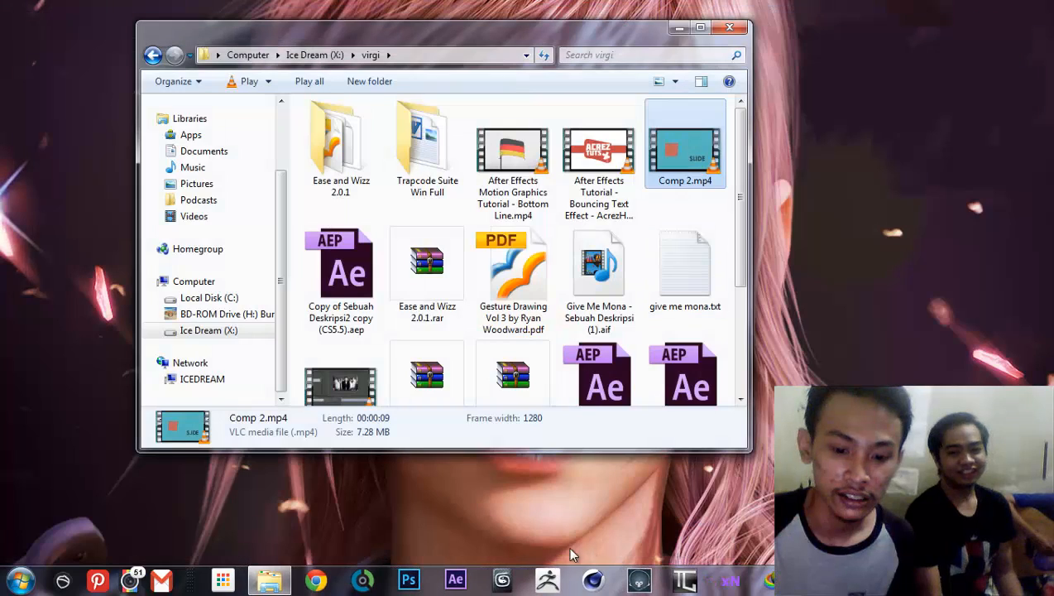
# Switch to After Effects and set the workspace to Effects after trying the Animation workspace.
pyautogui.click(455, 580)
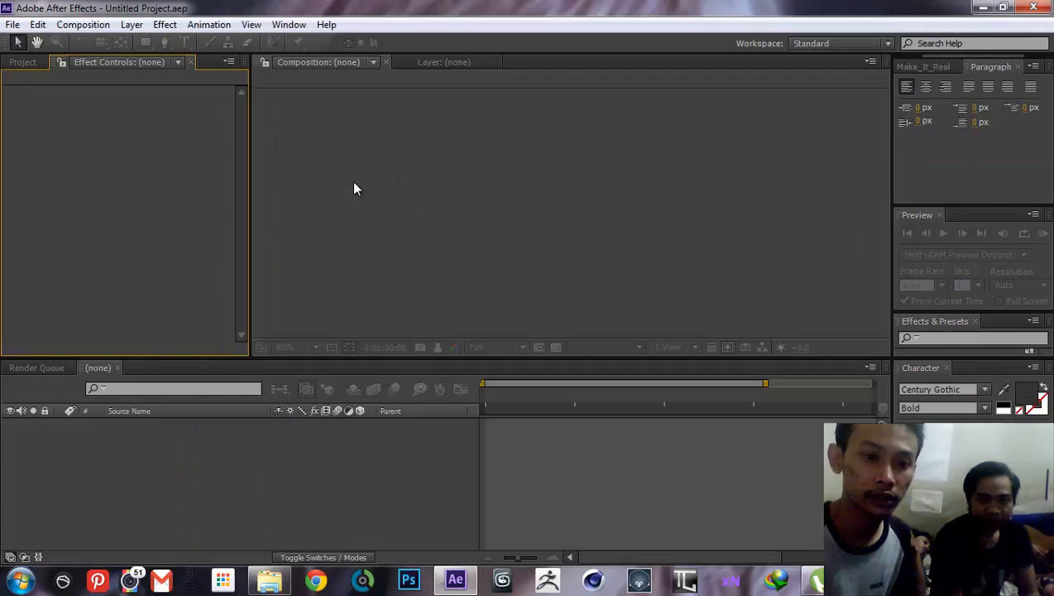
pyautogui.click(354, 188)
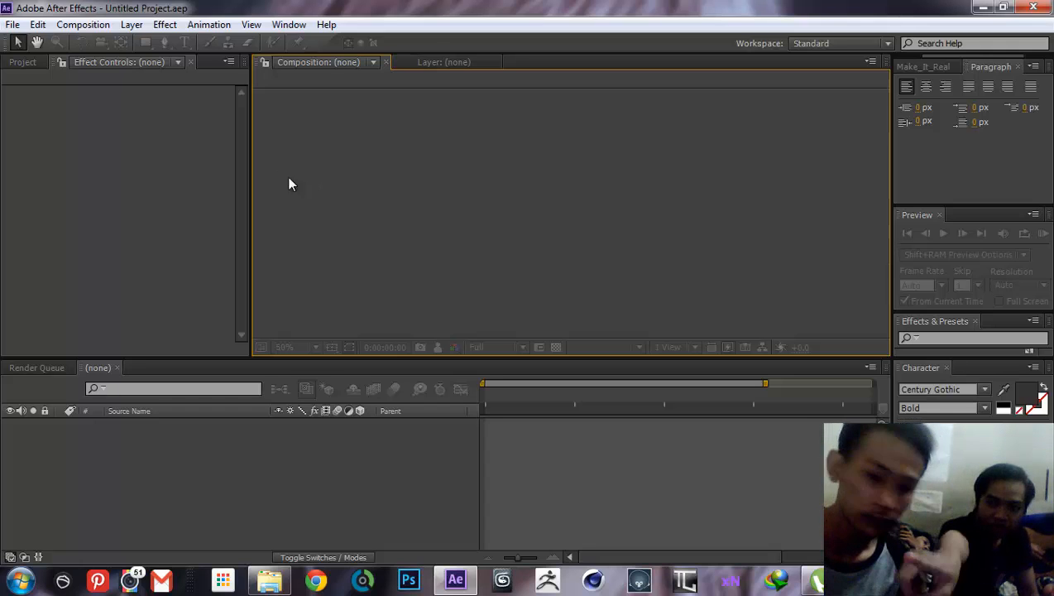
pyautogui.click(888, 44)
pyautogui.click(860, 80)
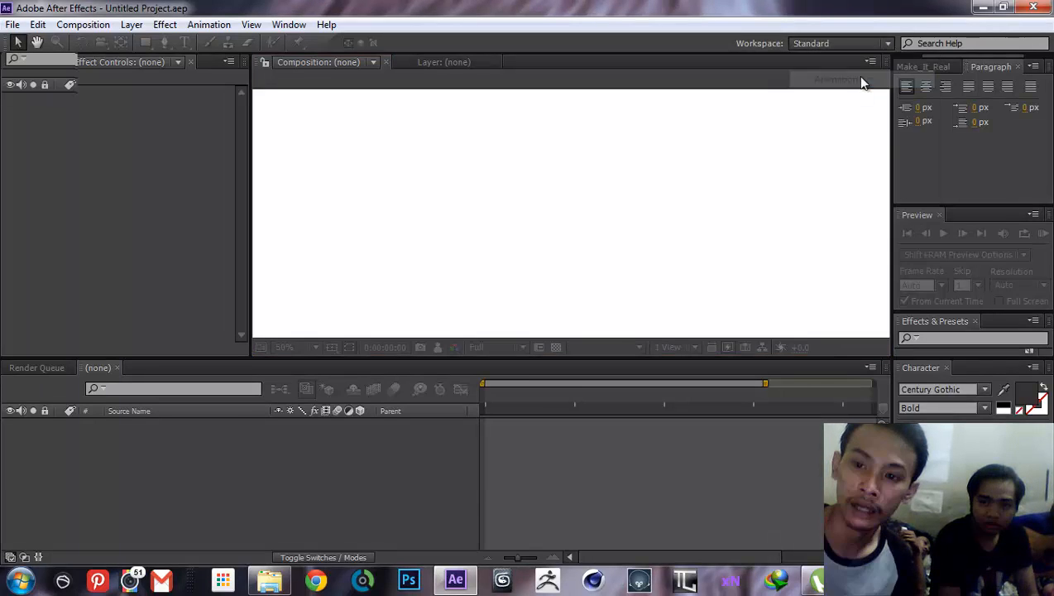
pyautogui.click(860, 43)
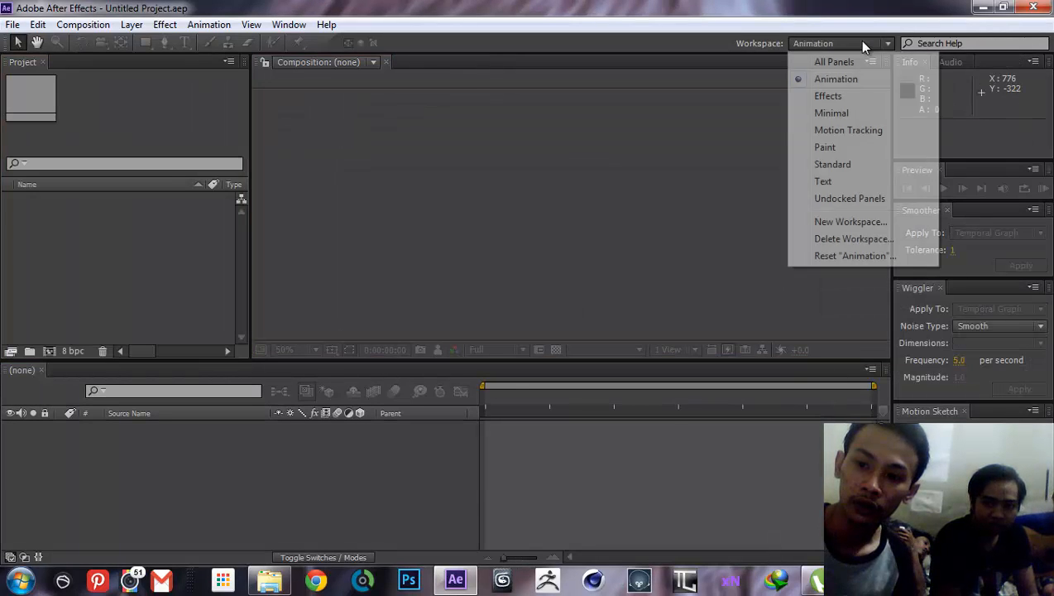
pyautogui.click(828, 96)
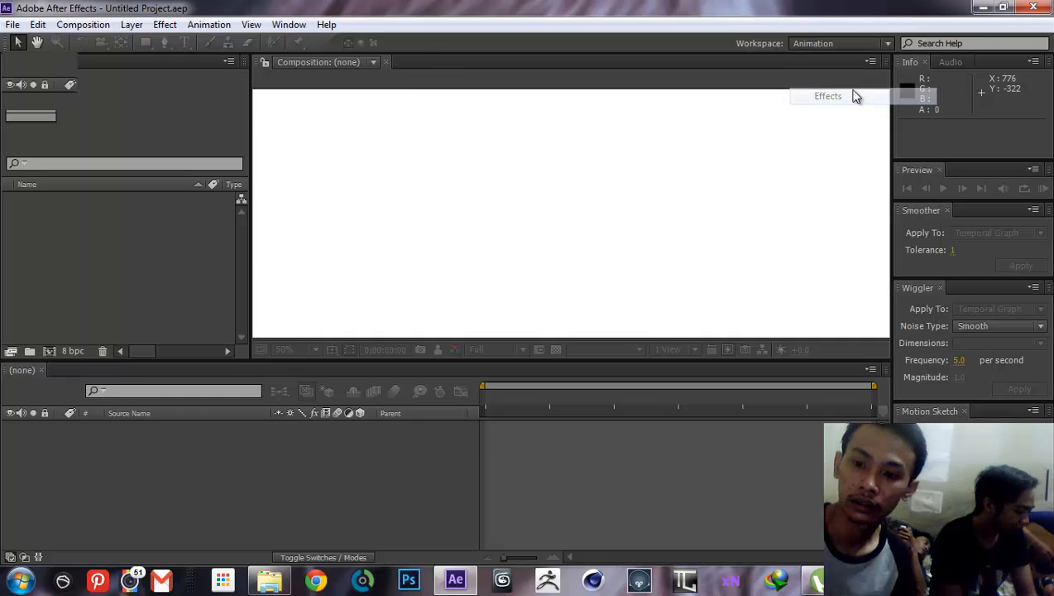
pyautogui.click(861, 44)
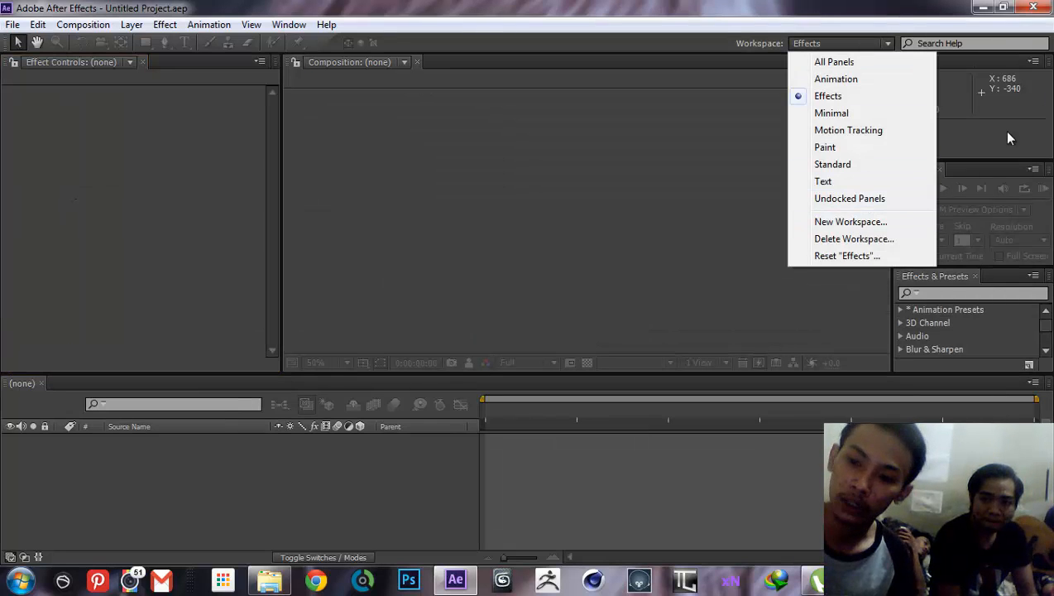
pyautogui.click(991, 72)
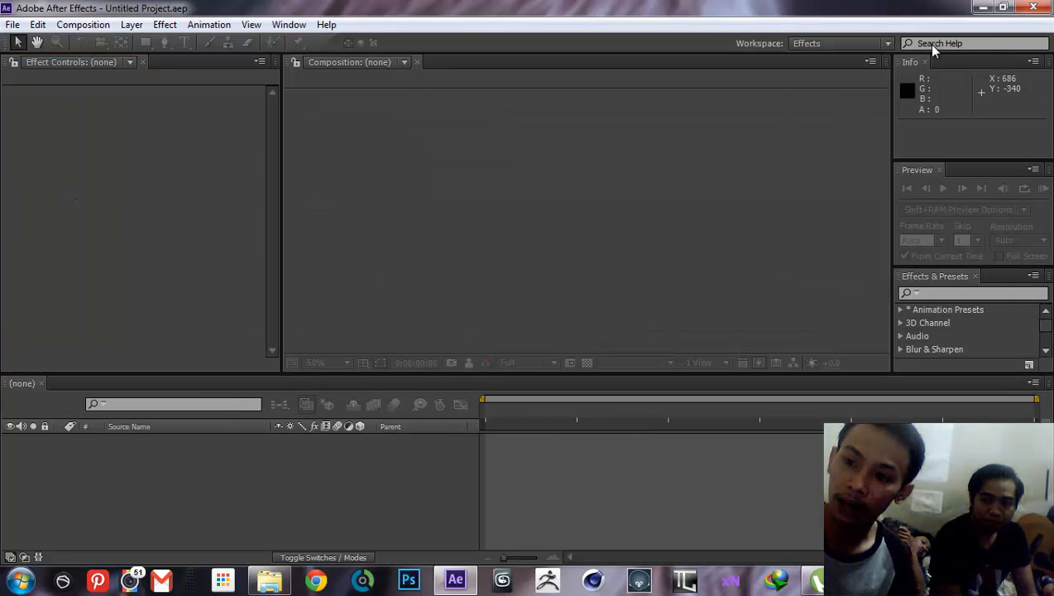
# Show the Align panel in the workspace and close it again.
pyautogui.click(286, 25)
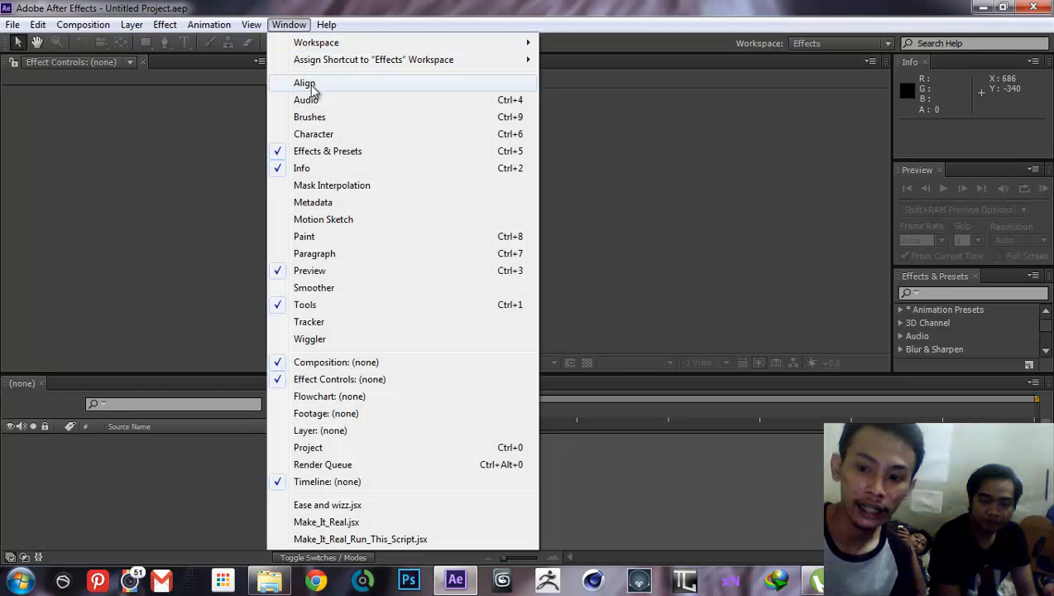
pyautogui.click(306, 84)
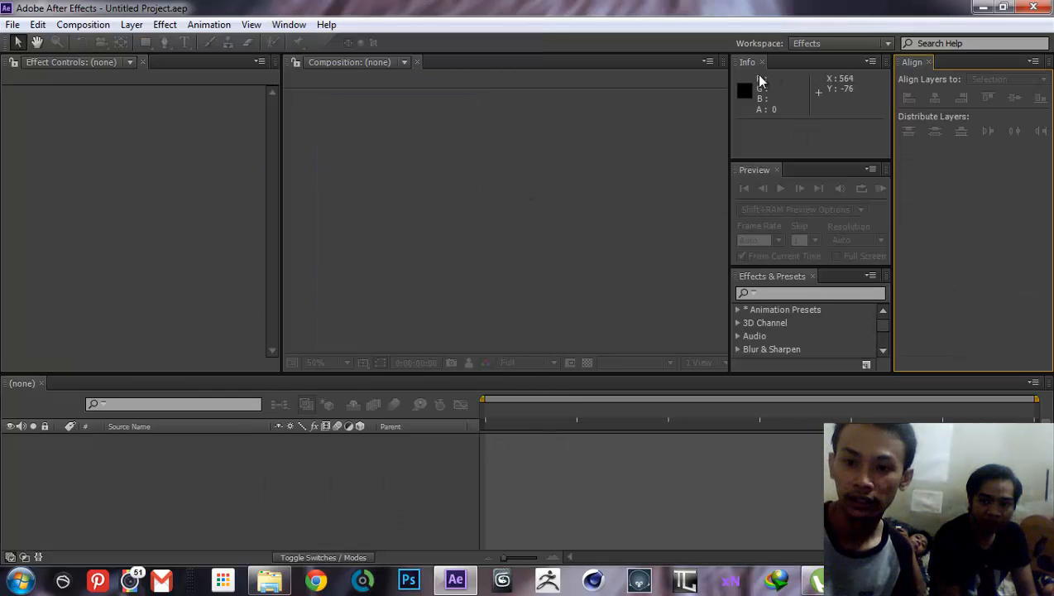
pyautogui.click(930, 62)
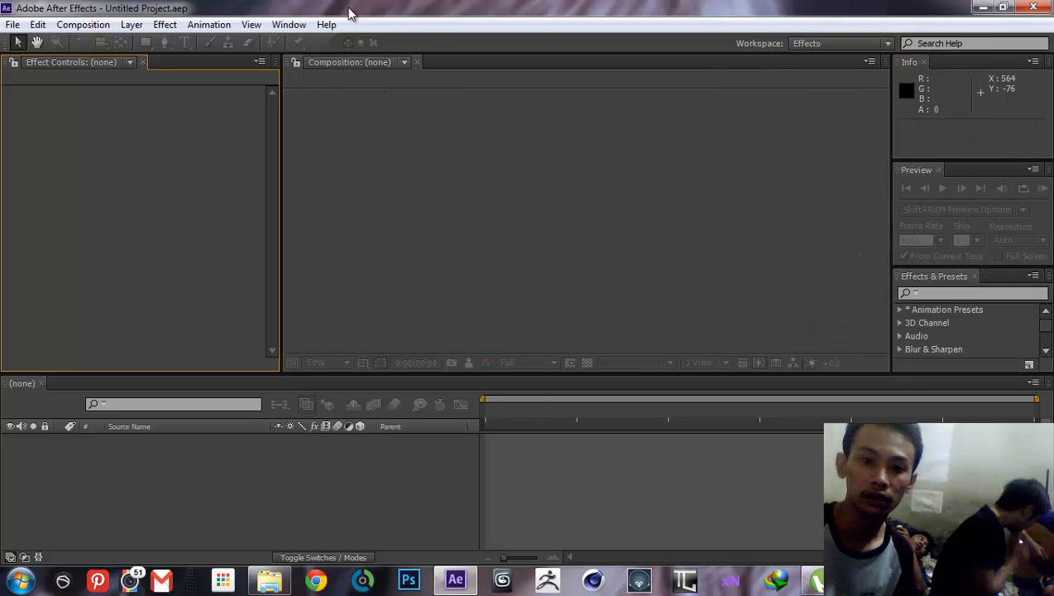
pyautogui.click(289, 25)
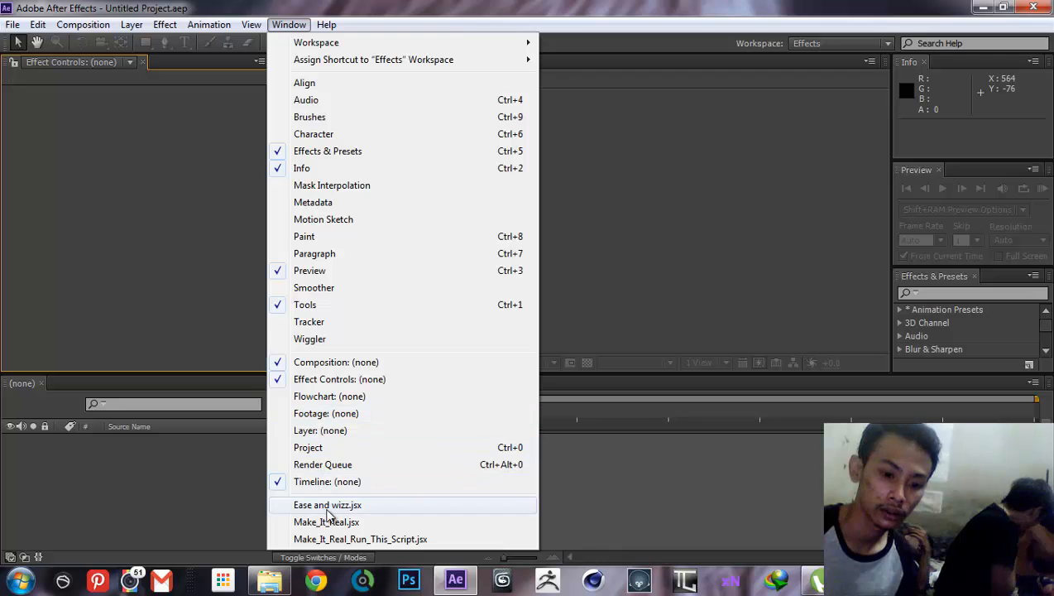
pyautogui.click(647, 148)
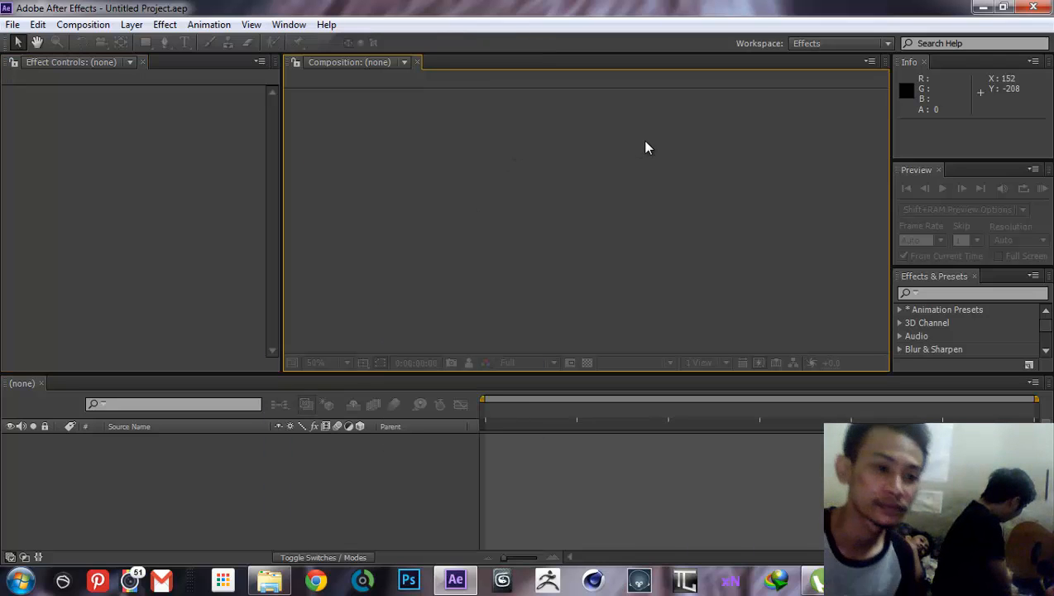
pyautogui.click(217, 206)
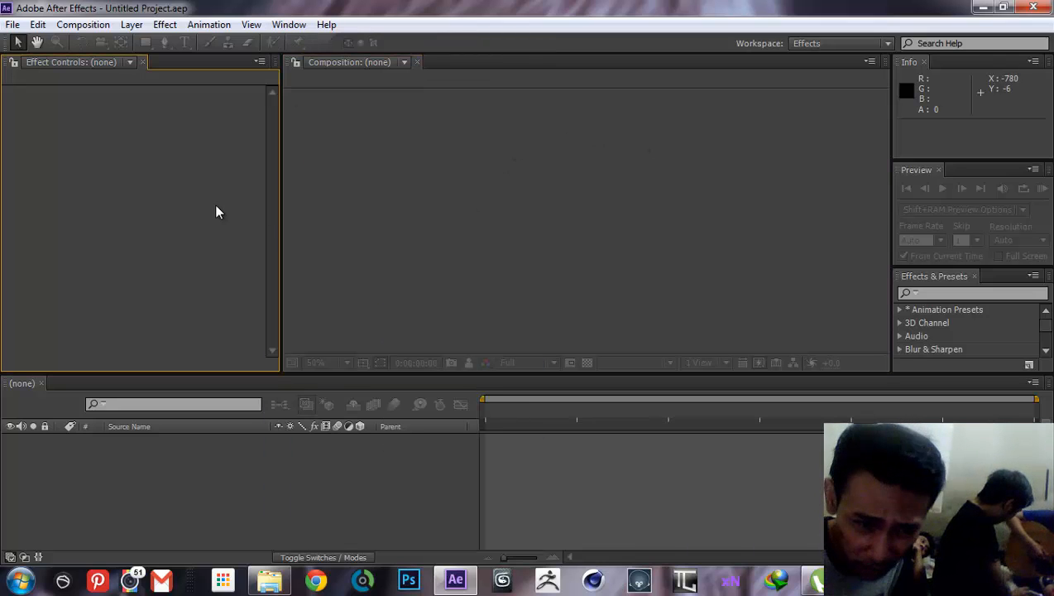
pyautogui.click(408, 207)
pyautogui.click(167, 197)
pyautogui.click(389, 190)
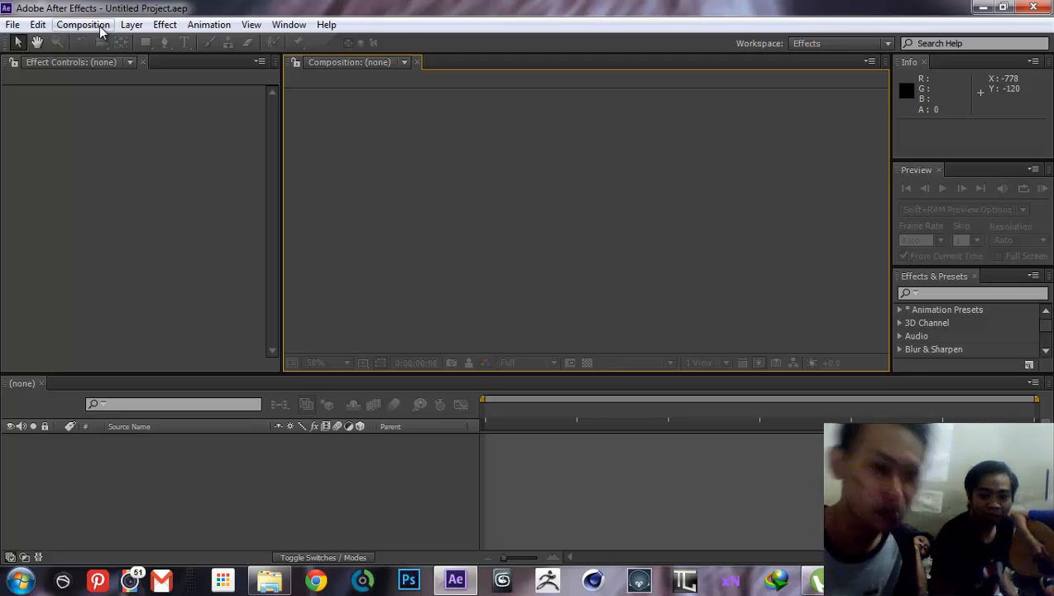
pyautogui.click(90, 107)
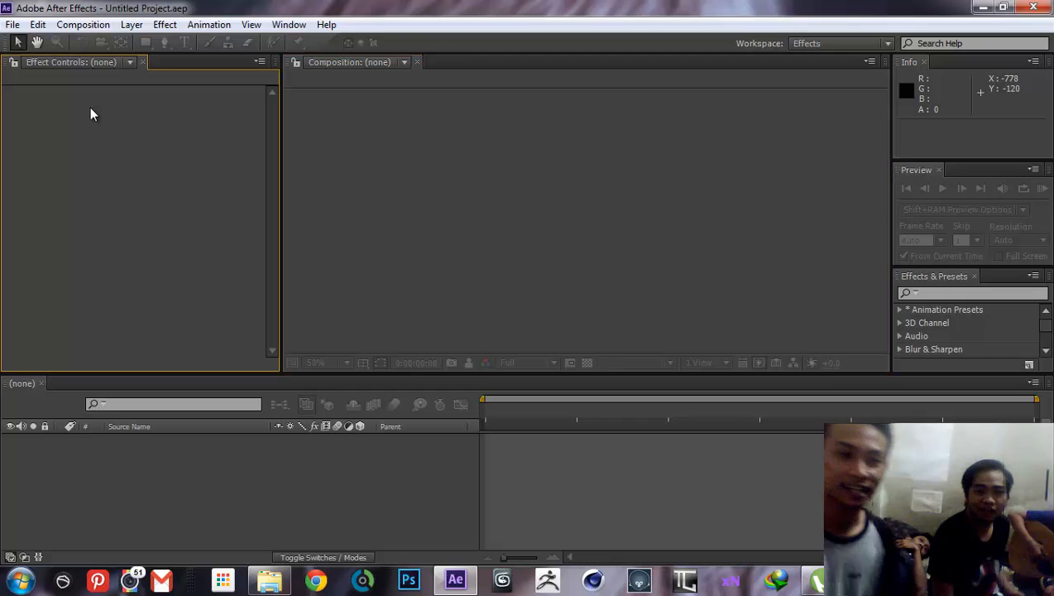
# Start a new composition and look through the available presets, keeping HDV/HDTV 720 25.
pyautogui.click(13, 25)
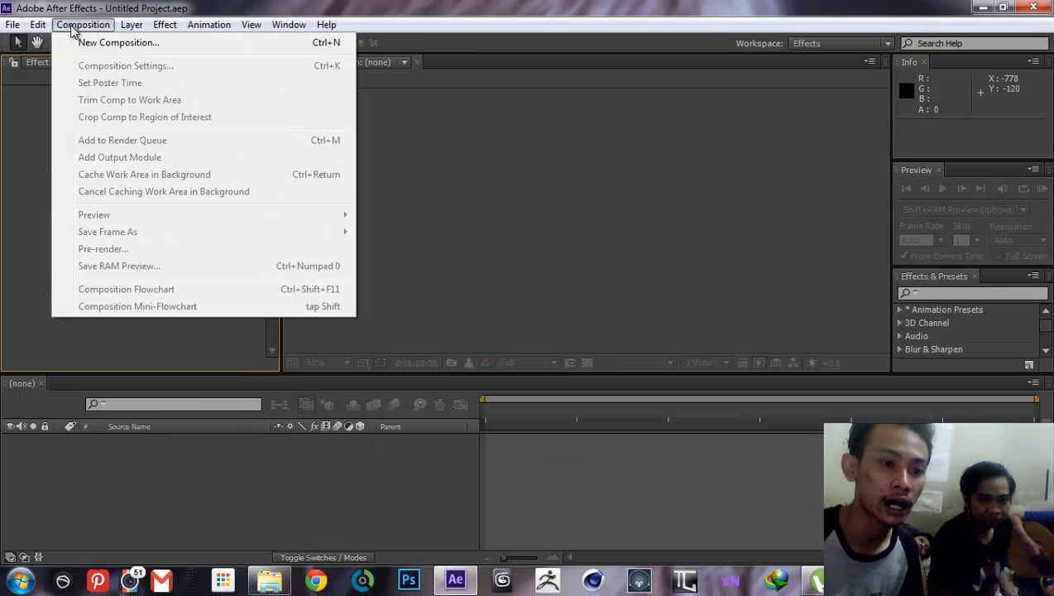
pyautogui.moveTo(87, 27)
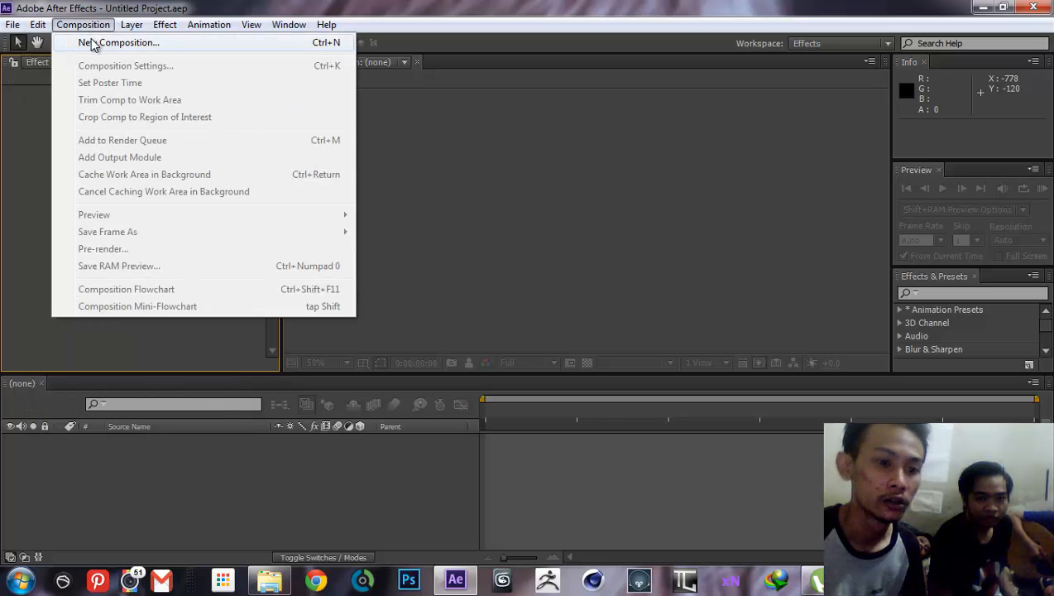
pyautogui.click(93, 43)
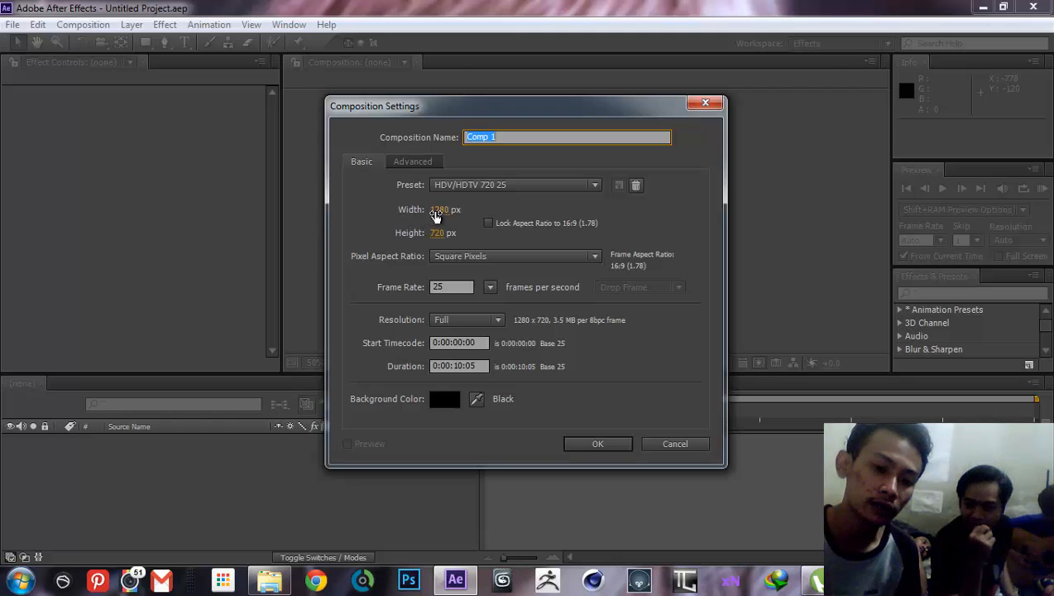
pyautogui.click(488, 189)
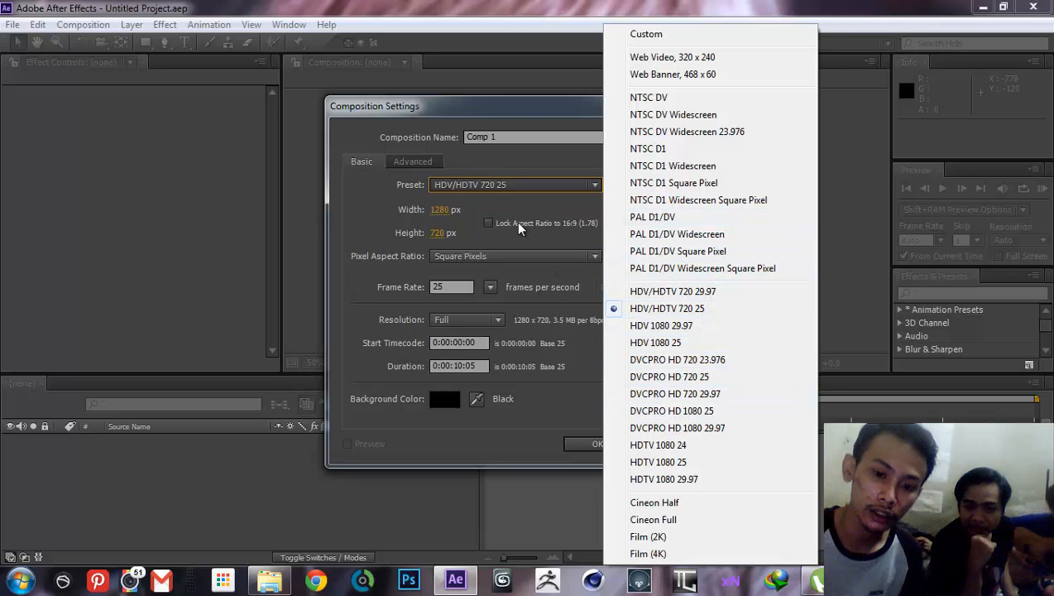
pyautogui.click(484, 207)
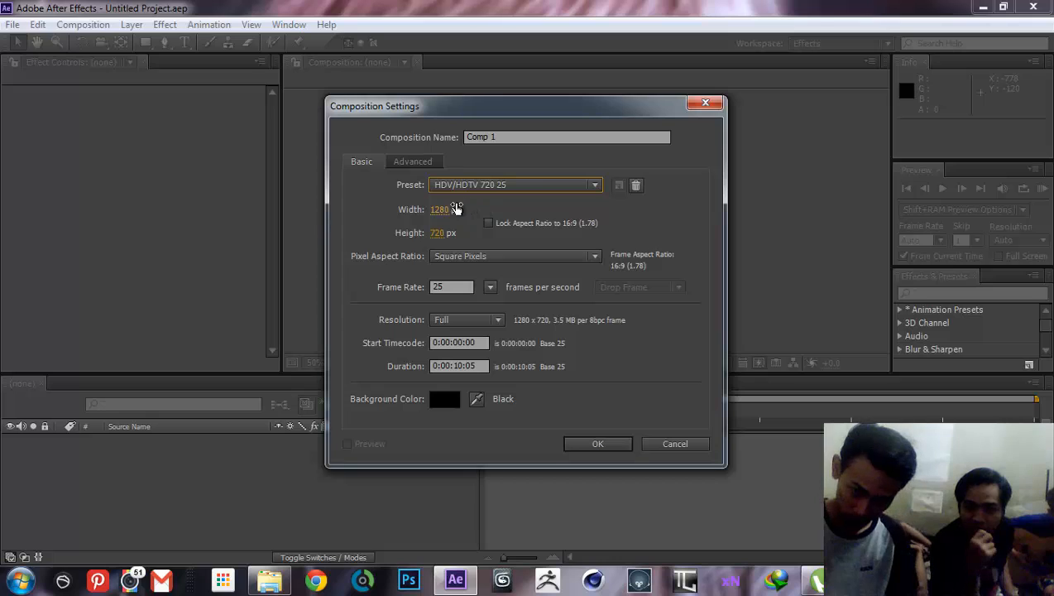
# Try scrubbing the composition's width to another value and set it to 1280 px.
pyautogui.moveTo(444, 212)
pyautogui.mouseDown()
pyautogui.moveTo(463, 207)
pyautogui.moveTo(435, 214)
pyautogui.mouseUp()
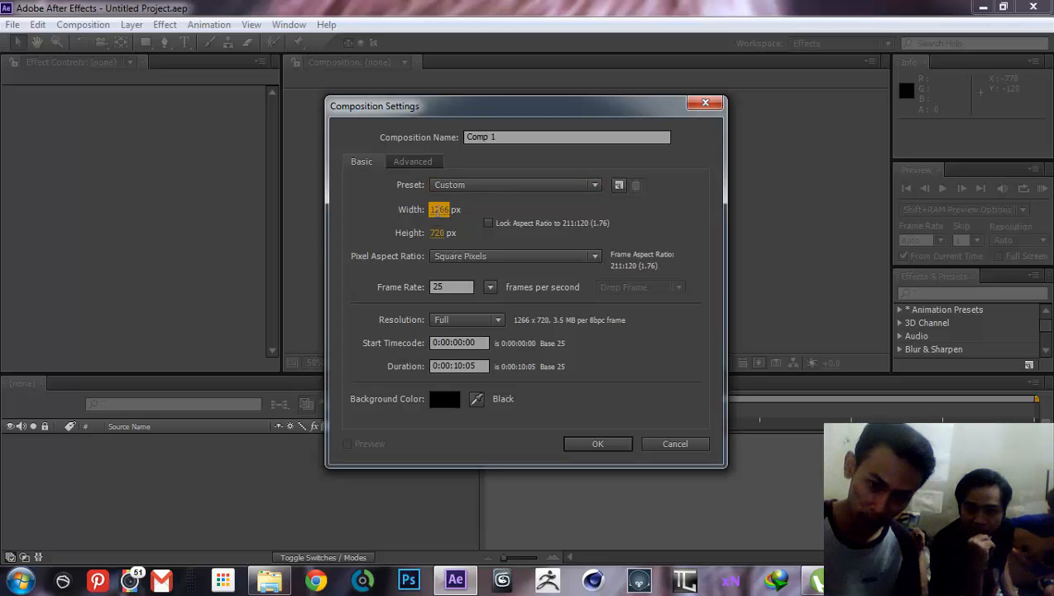
pyautogui.click(436, 212)
pyautogui.write('1280')
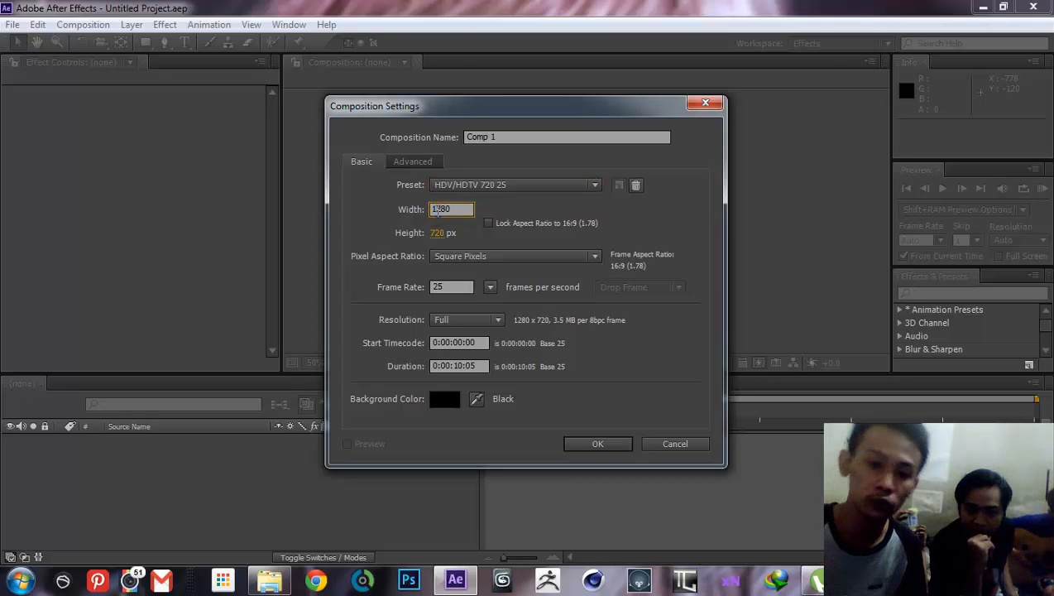
pyautogui.click(561, 218)
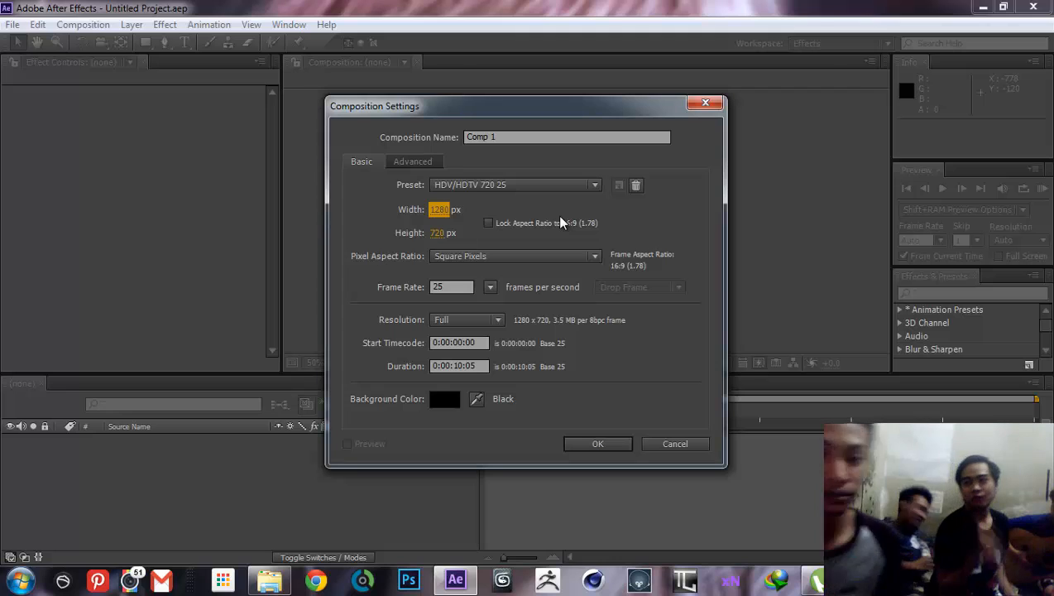
# Set the composition's frame rate to 24 frames per second and leave the resolution at Full.
pyautogui.click(490, 287)
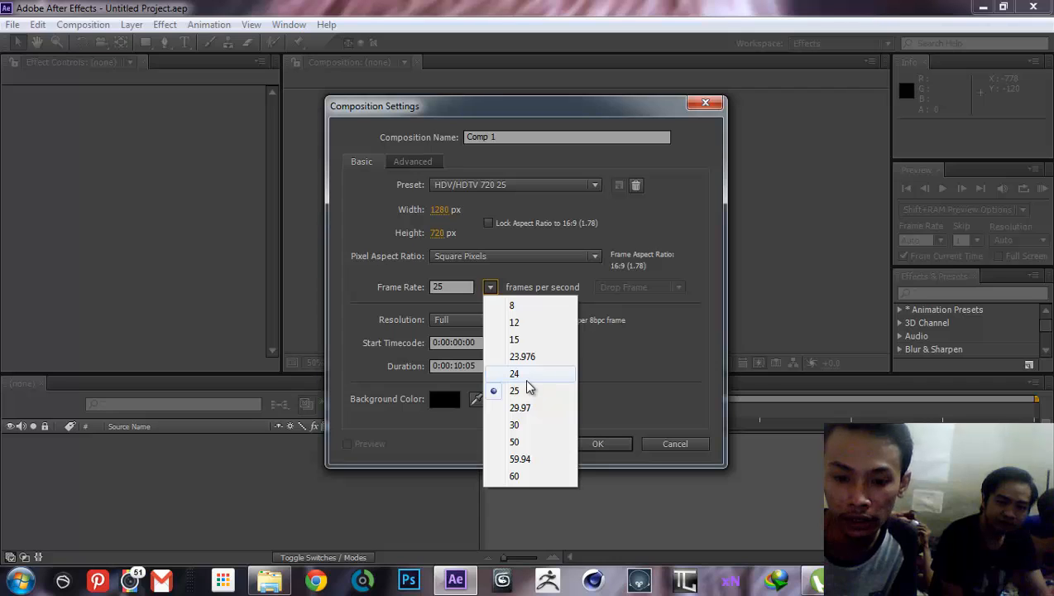
pyautogui.click(514, 374)
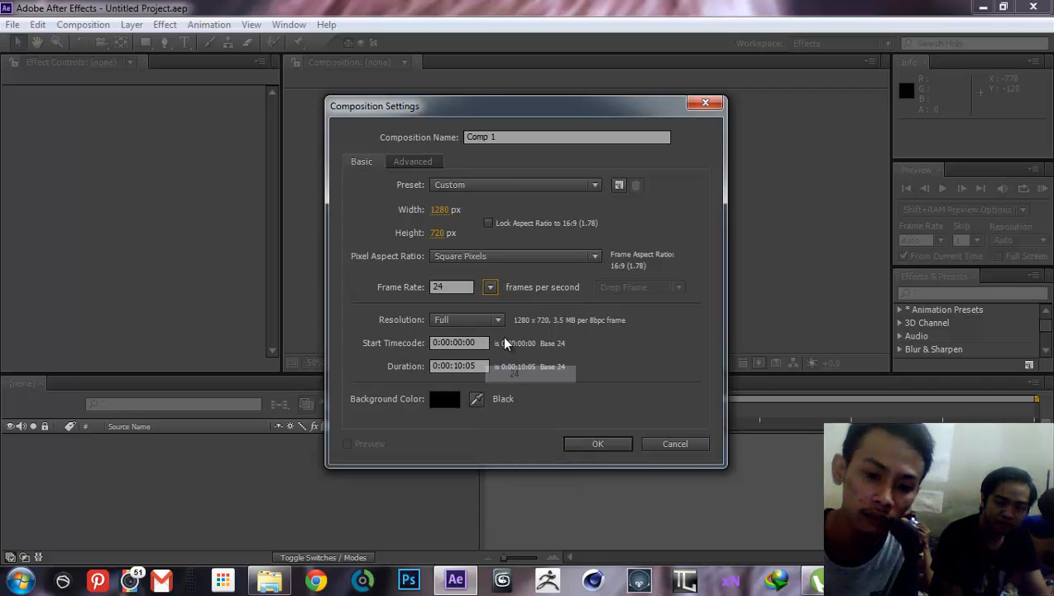
pyautogui.click(493, 320)
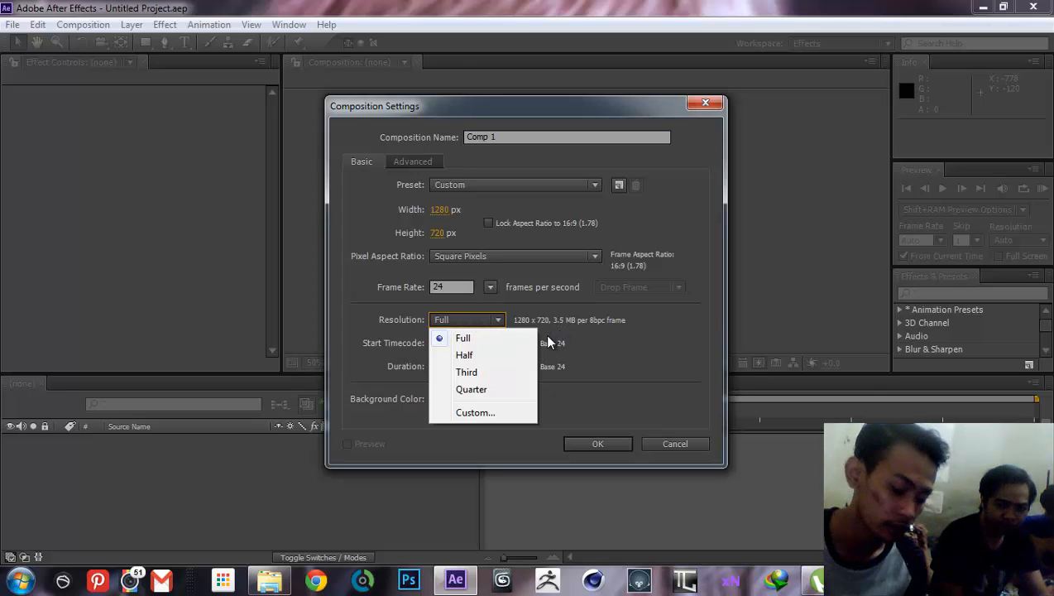
pyautogui.click(627, 365)
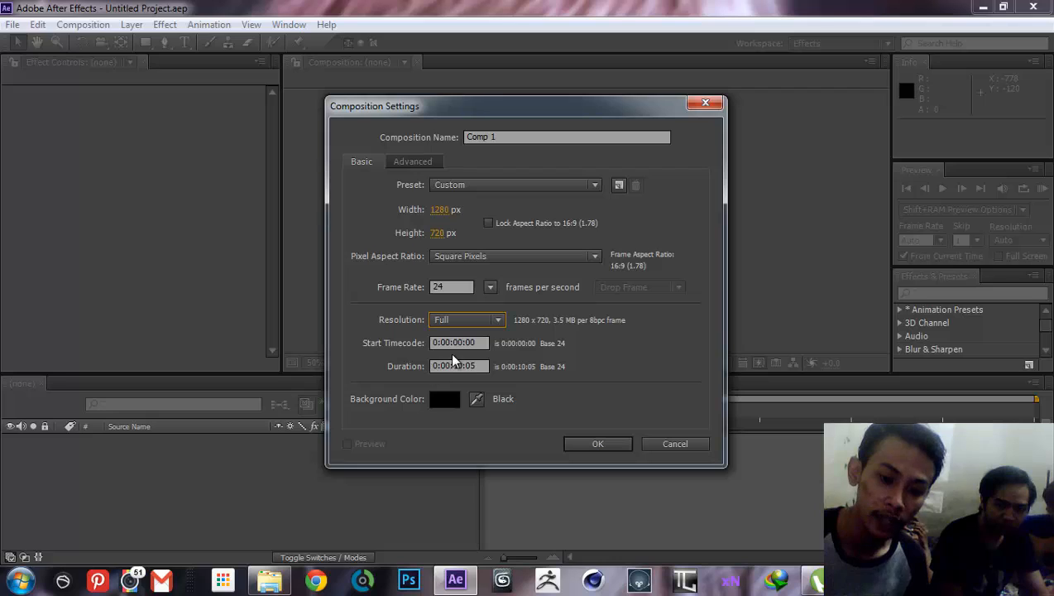
# Highlight the individual timecode parts of the composition's duration, keeping it at 0:00:10:05.
pyautogui.moveTo(479, 368); pyautogui.dragTo(474, 366)
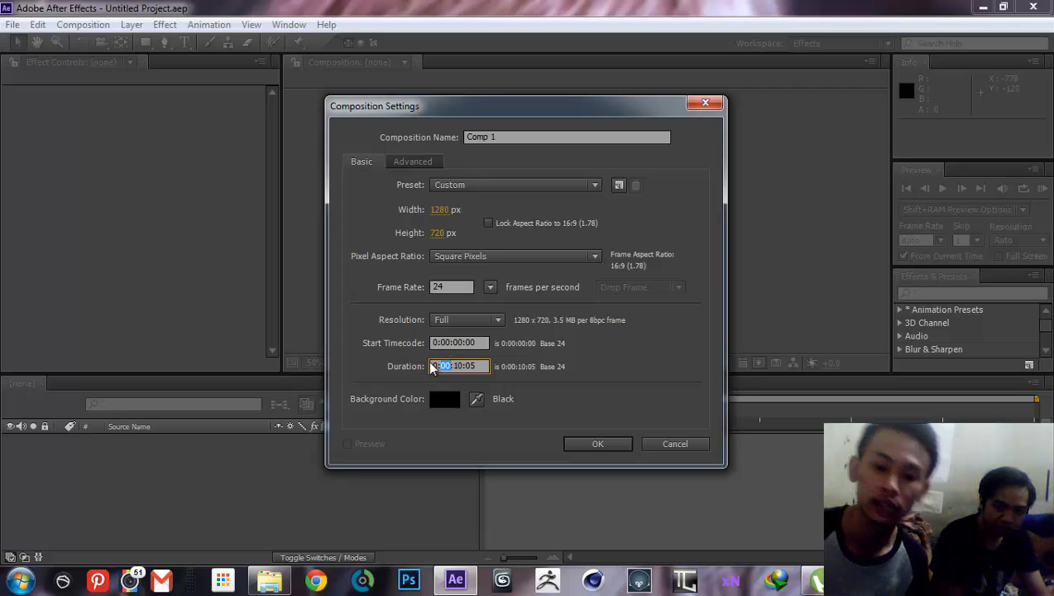
pyautogui.moveTo(475, 365); pyautogui.dragTo(454, 365)
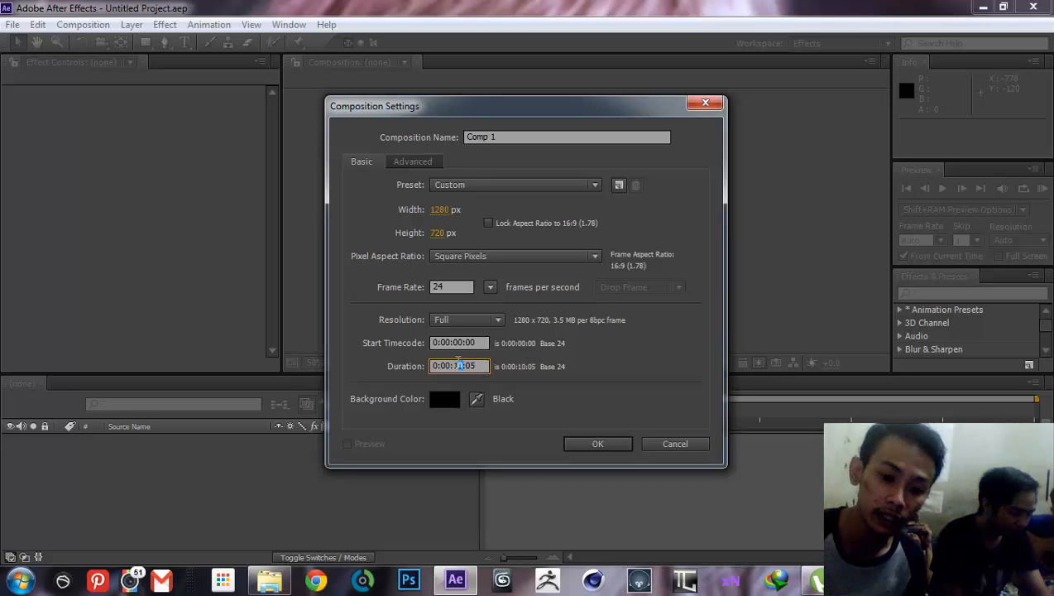
pyautogui.click(465, 365)
pyautogui.moveTo(465, 365); pyautogui.dragTo(454, 365)
pyautogui.click(478, 365)
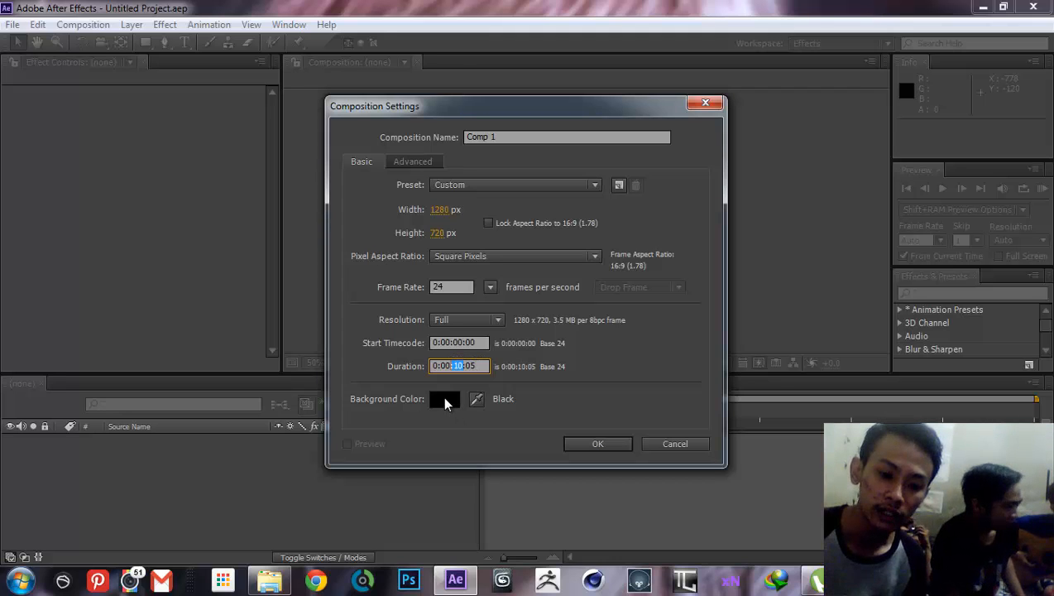
# Try red and pink background colours, set the background to black, and create the composition.
pyautogui.click(445, 401)
pyautogui.click(621, 358)
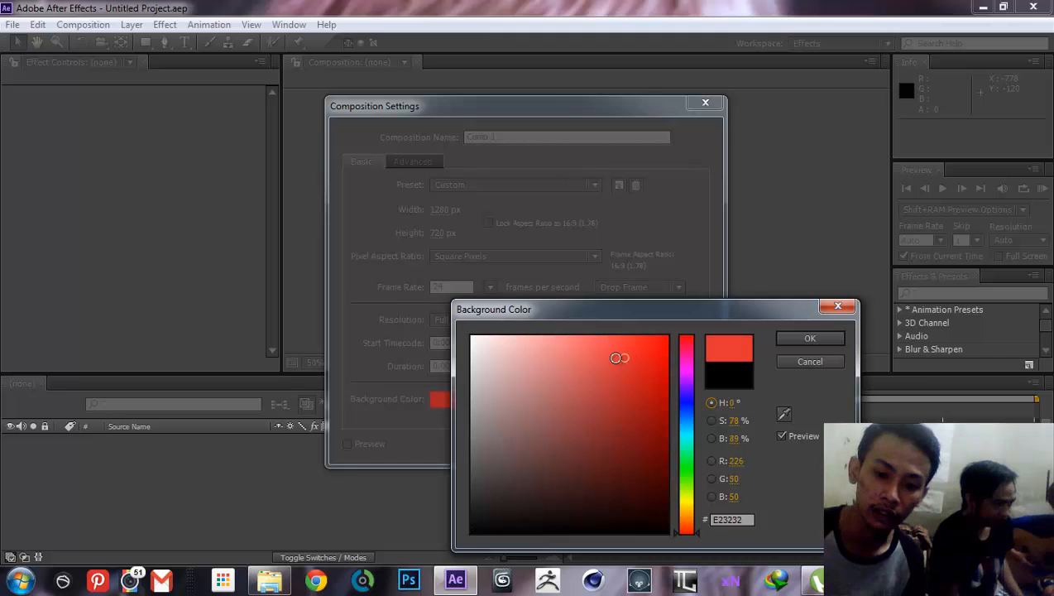
pyautogui.click(539, 369)
pyautogui.click(537, 366)
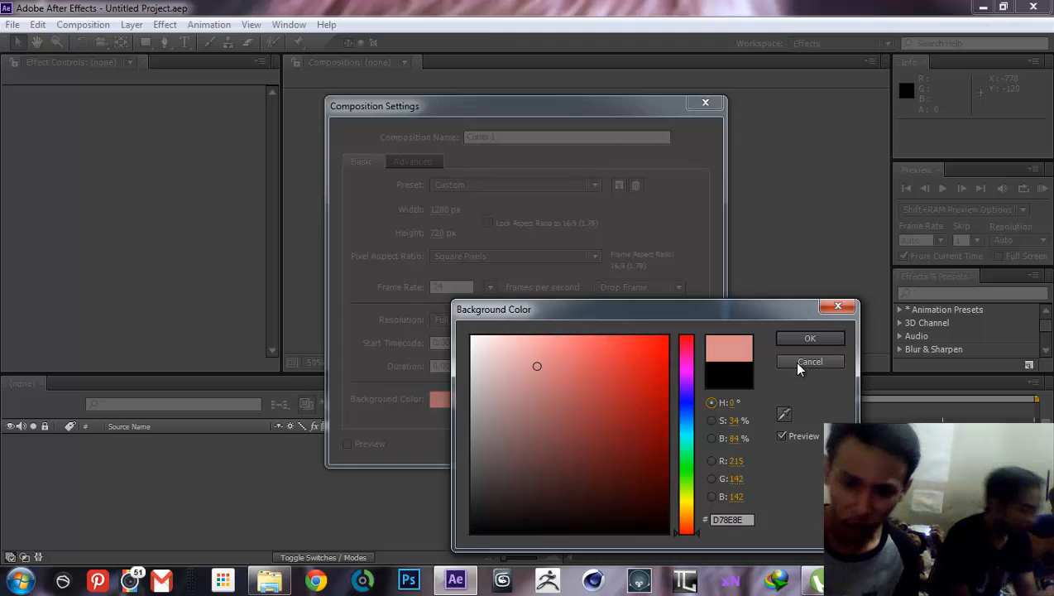
pyautogui.moveTo(532, 368)
pyautogui.mouseDown()
pyautogui.moveTo(628, 382)
pyautogui.moveTo(470, 530)
pyautogui.moveTo(416, 553)
pyautogui.mouseUp()
pyautogui.click(798, 340)
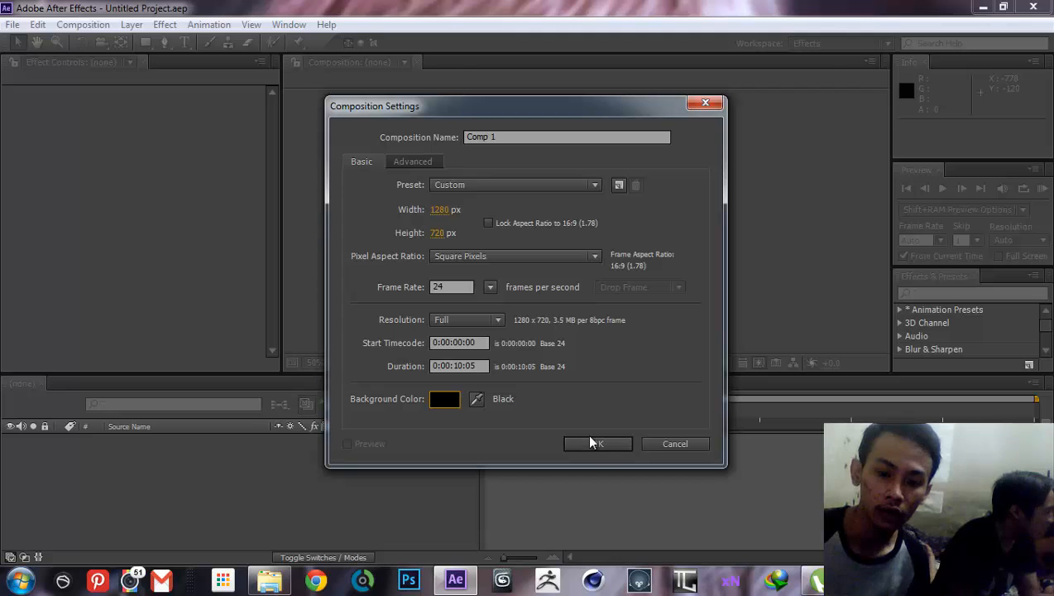
pyautogui.click(592, 445)
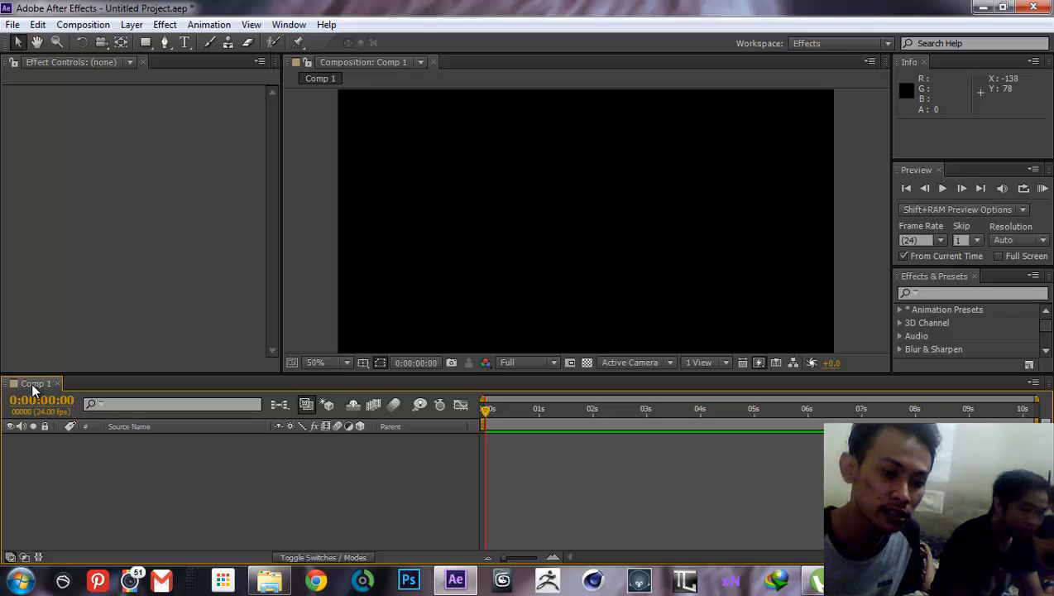
pyautogui.click(104, 25)
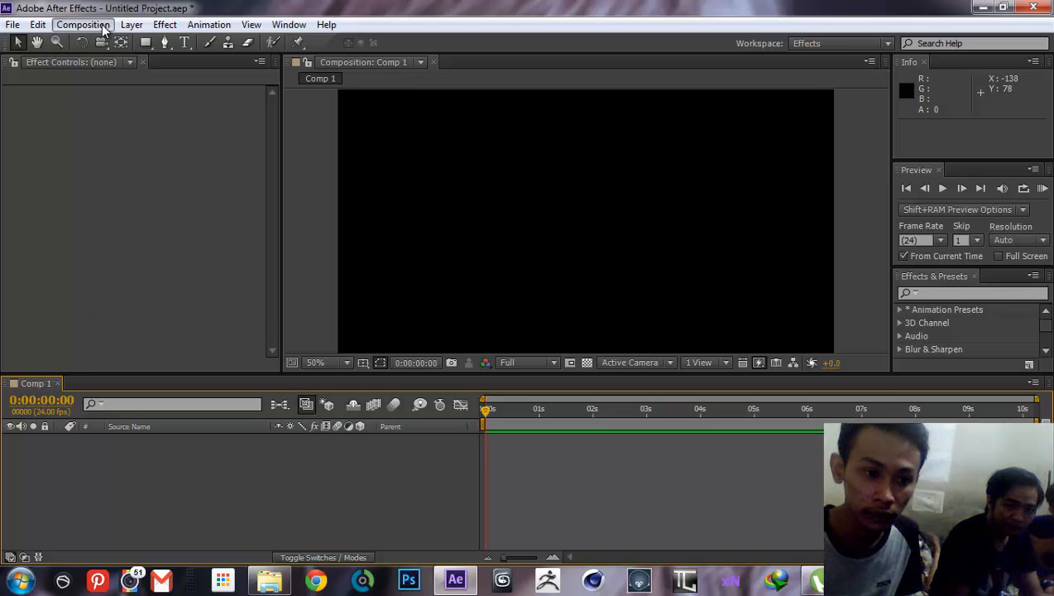
pyautogui.click(109, 42)
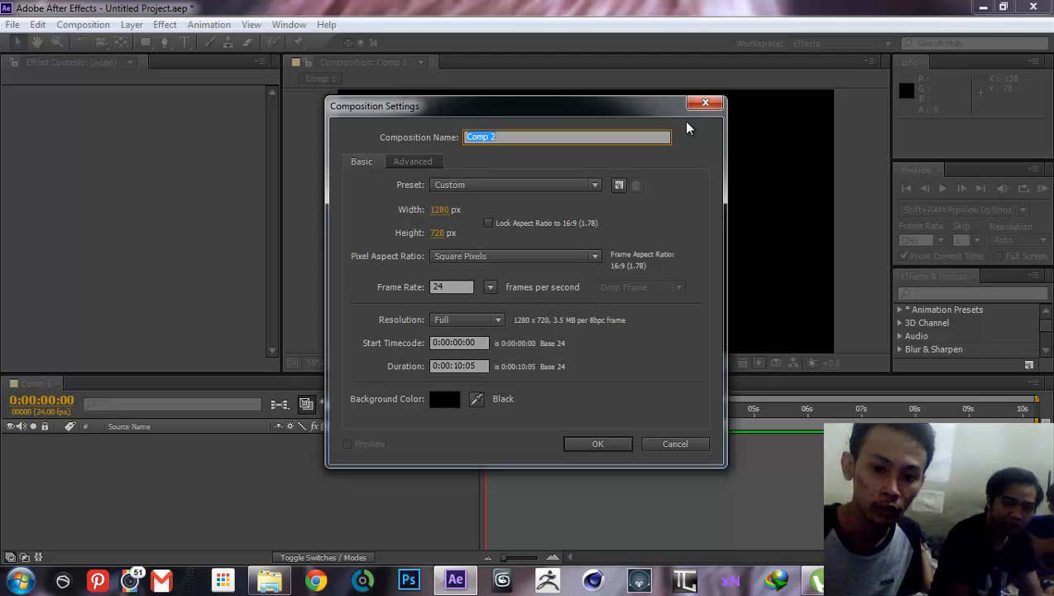
pyautogui.press('Escape')
pyautogui.rightClick(26, 387)
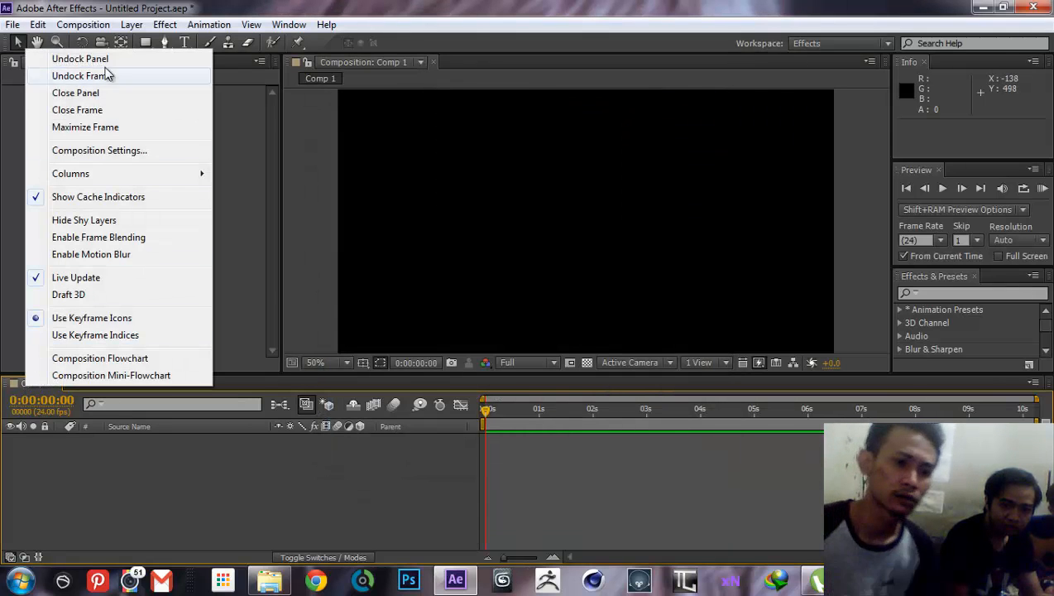
pyautogui.click(98, 25)
# Rename the existing composition to "auah" in its composition settings.
pyautogui.click(99, 25)
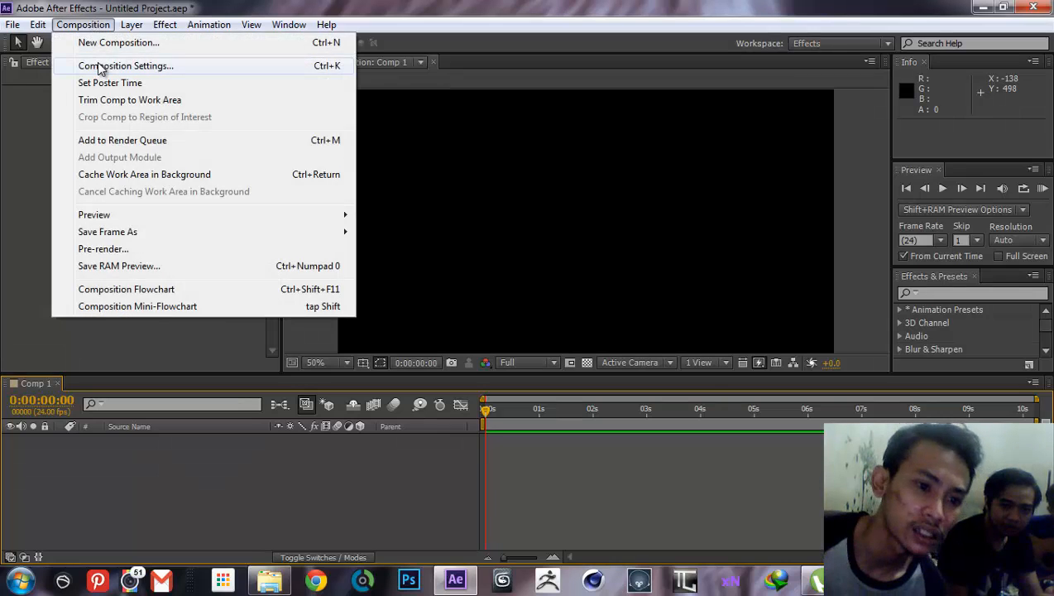
pyautogui.click(126, 66)
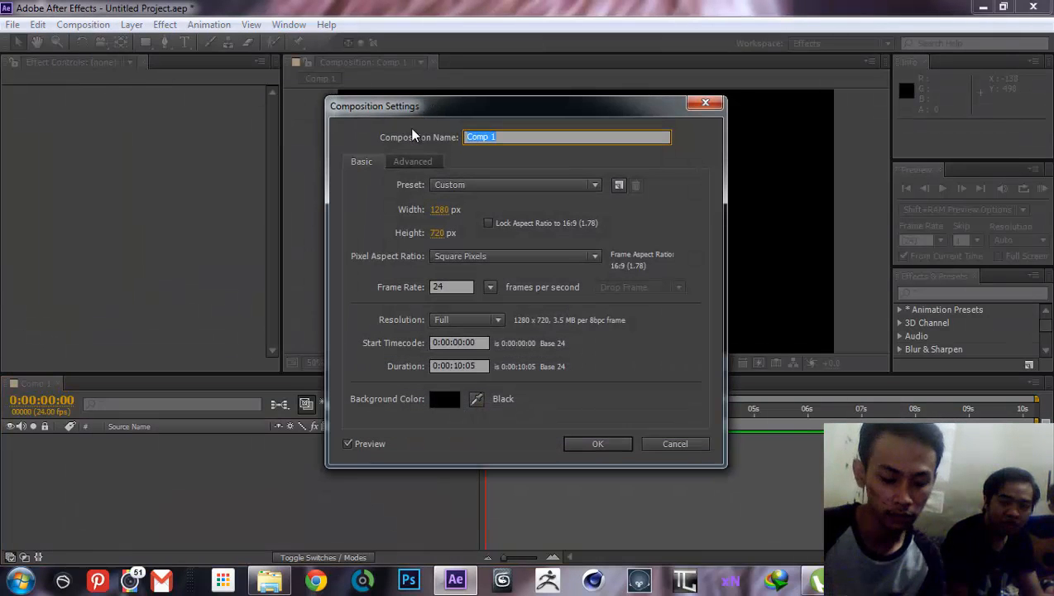
pyautogui.write('auah')
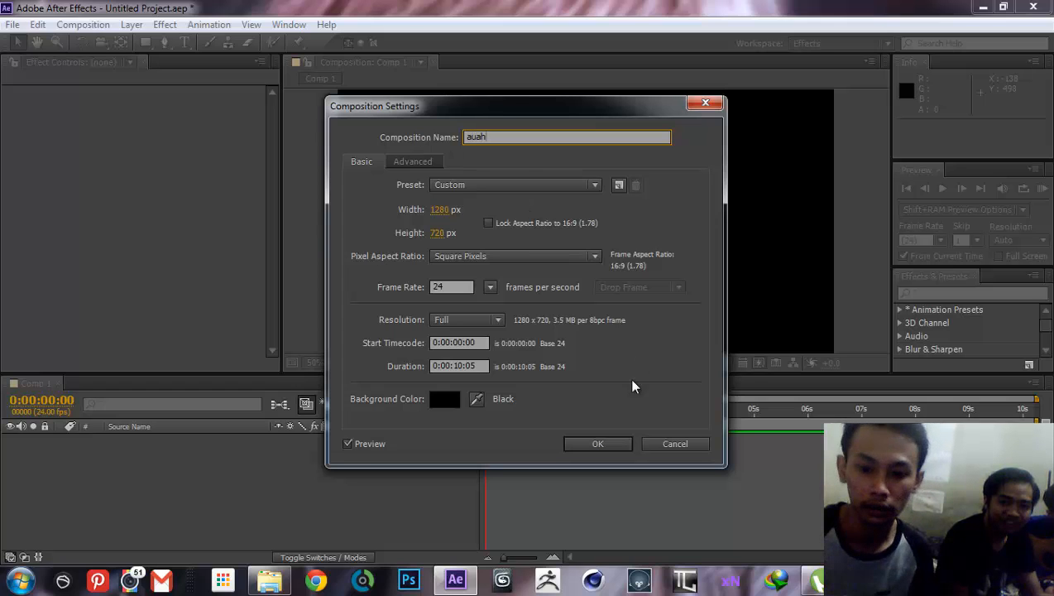
pyautogui.click(599, 443)
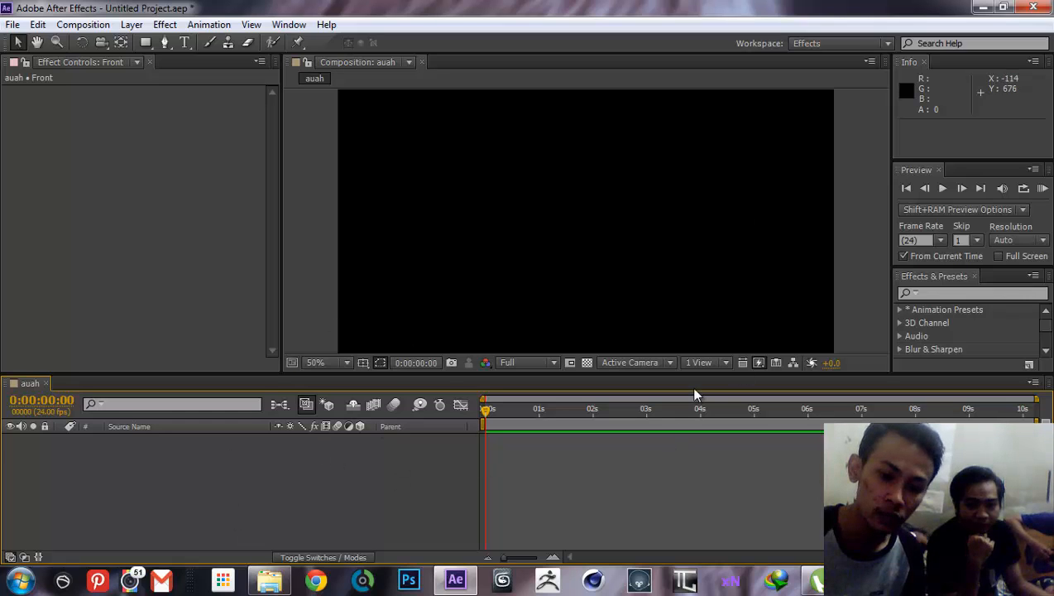
# Toggle the composition view's transparency grid on and off again.
pyautogui.click(587, 362)
pyautogui.click(588, 363)
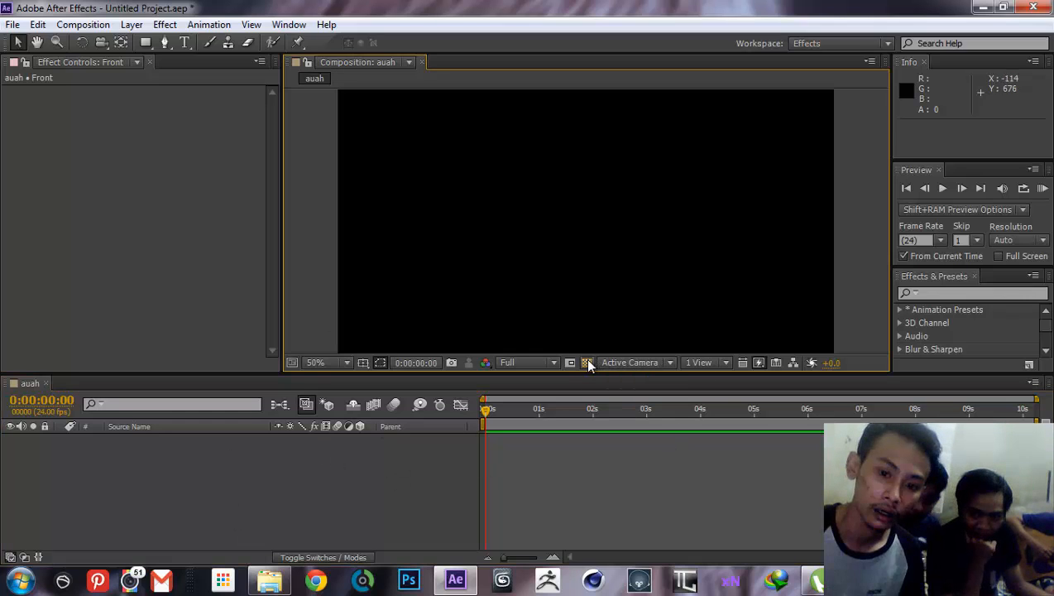
pyautogui.click(588, 362)
pyautogui.click(588, 362)
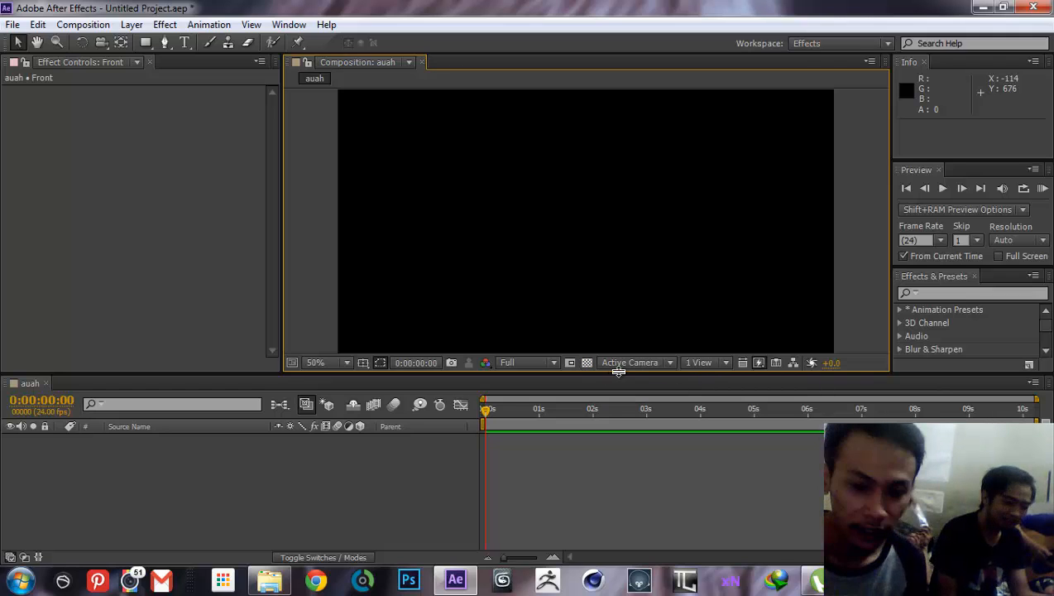
# Try the composition view at 100% magnification, set it to Fit, and leave the preview resolution at Full.
pyautogui.click(334, 369)
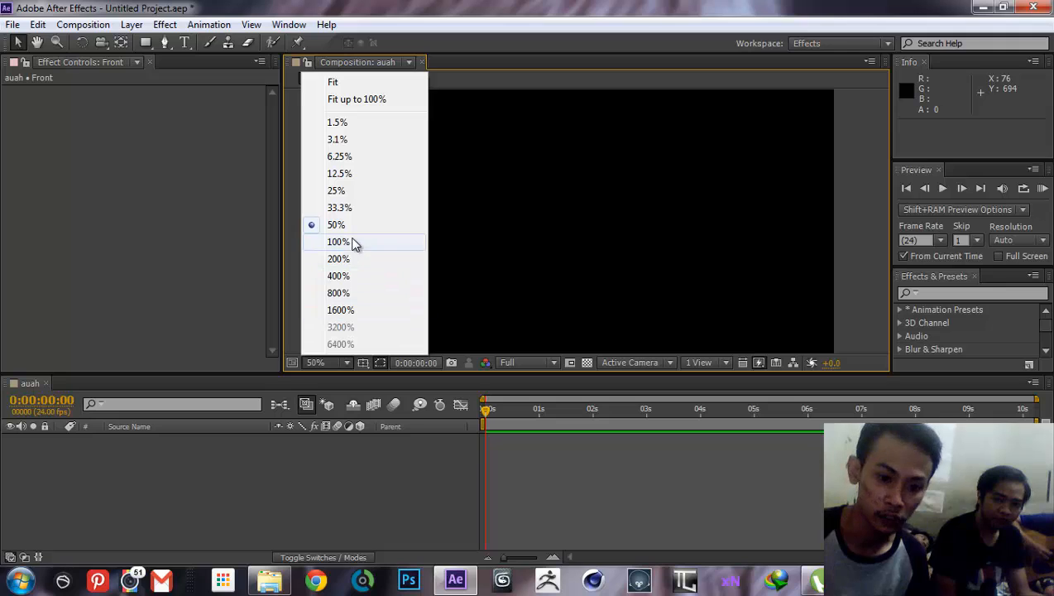
pyautogui.click(353, 242)
pyautogui.click(336, 362)
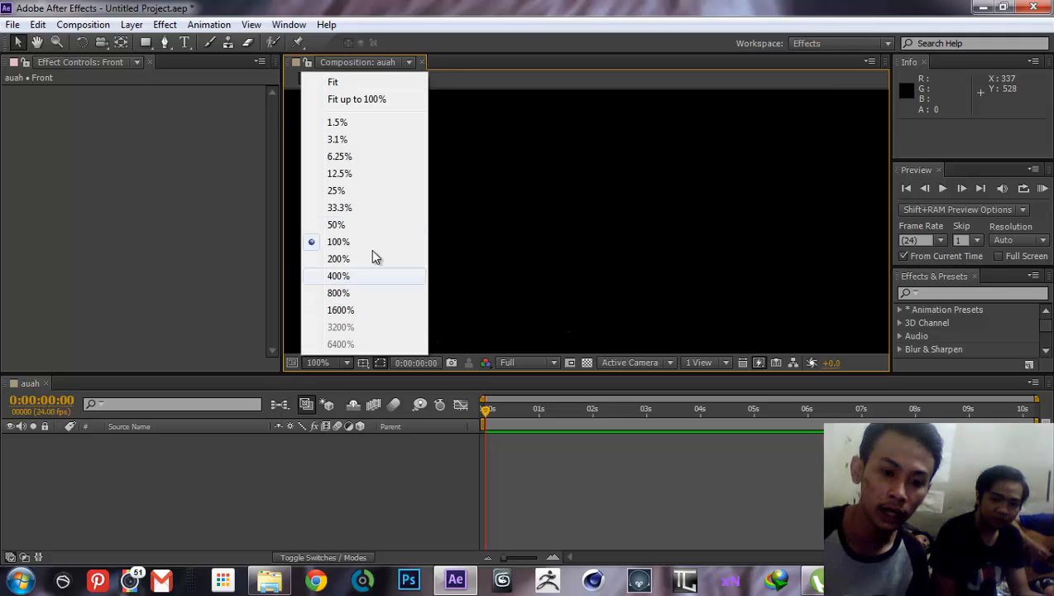
pyautogui.click(351, 84)
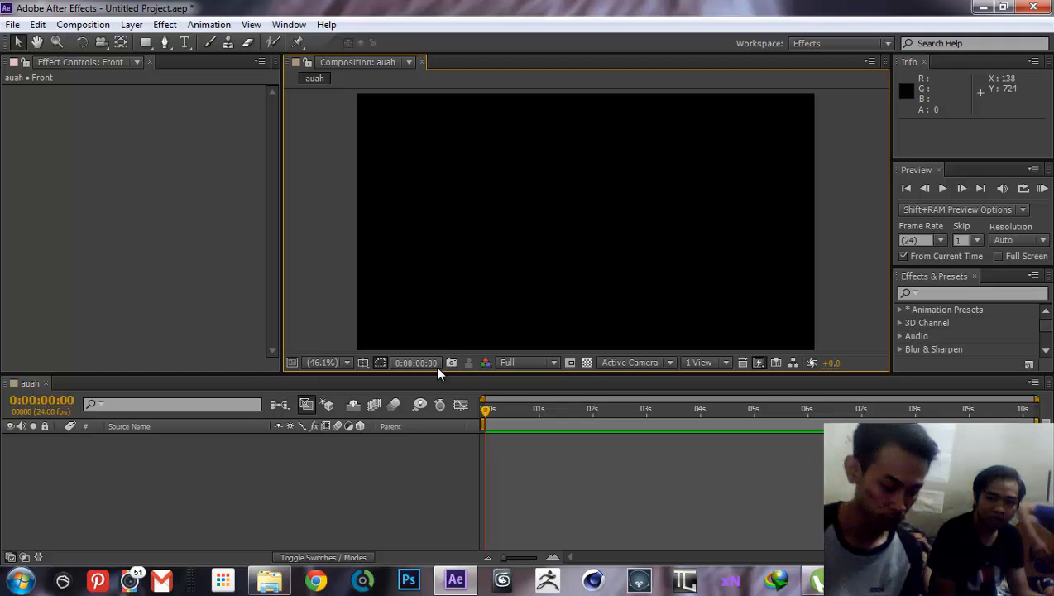
pyautogui.click(512, 363)
pyautogui.click(511, 362)
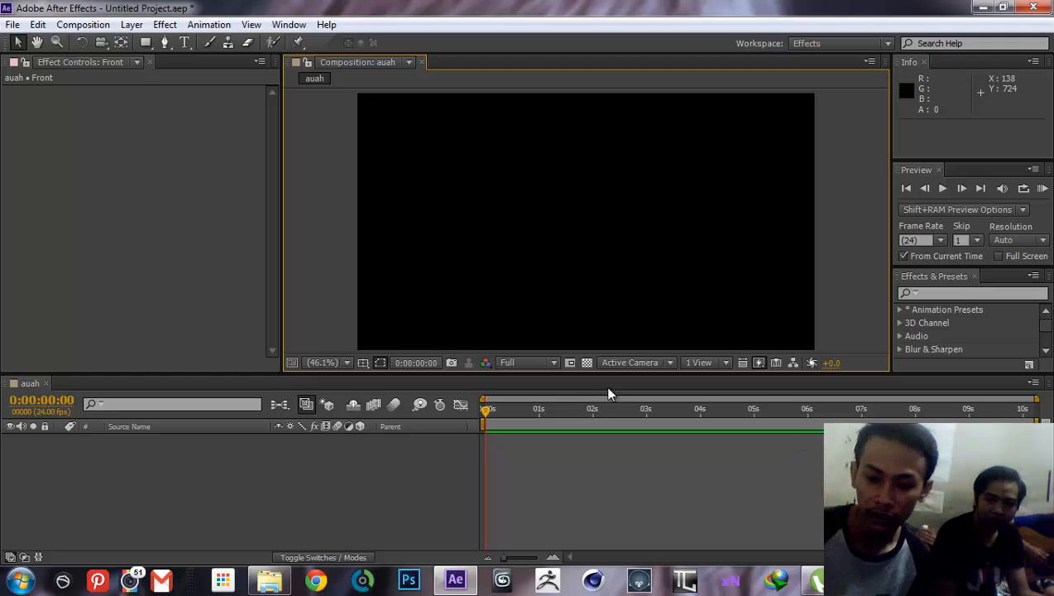
pyautogui.moveTo(487, 409)
pyautogui.mouseDown()
pyautogui.moveTo(1016, 409)
pyautogui.moveTo(483, 409)
pyautogui.mouseUp()
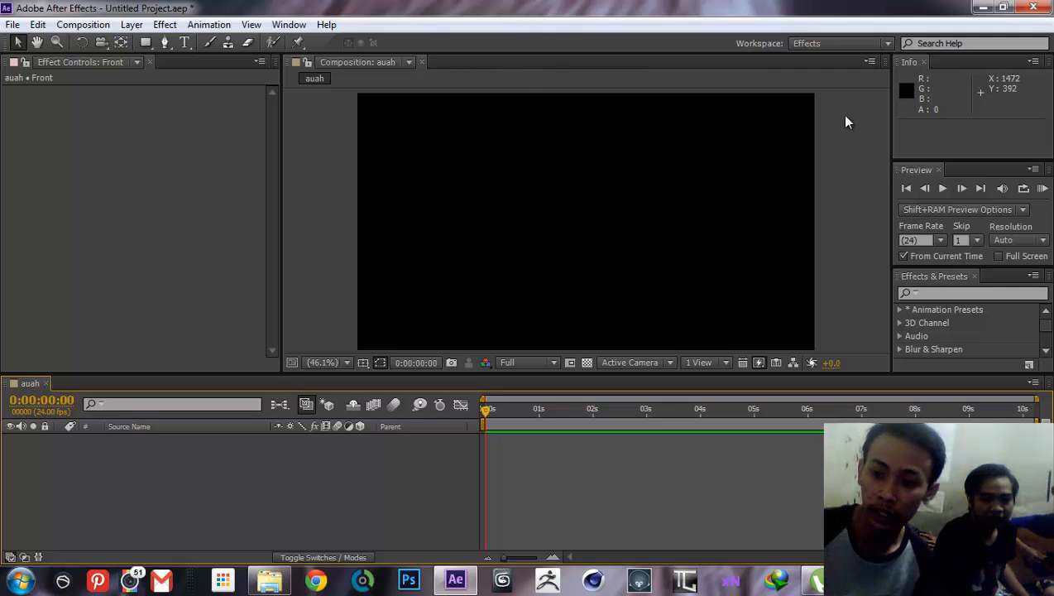
pyautogui.click(164, 25)
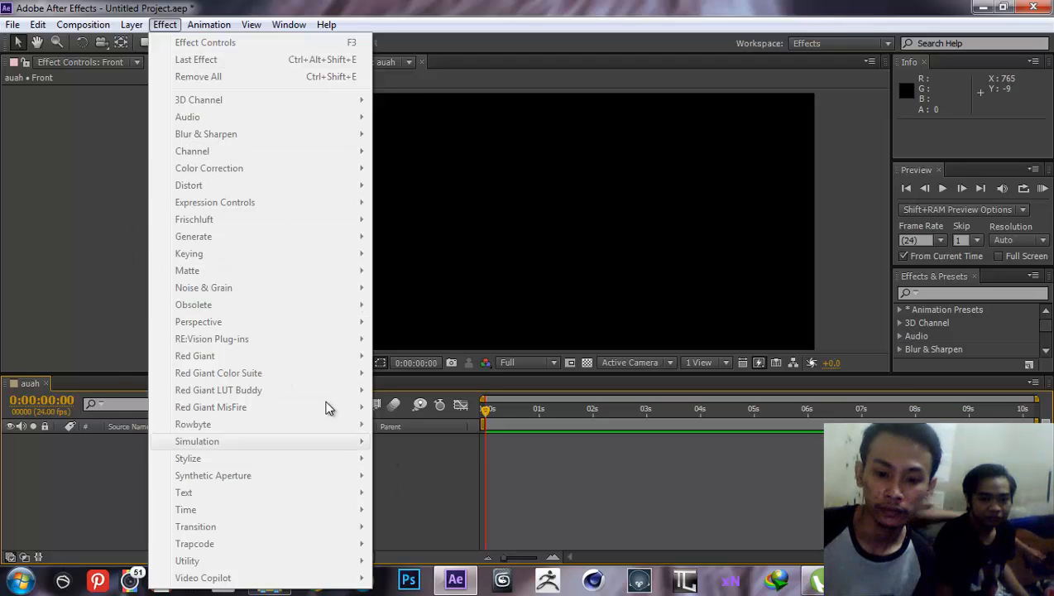
pyautogui.click(438, 482)
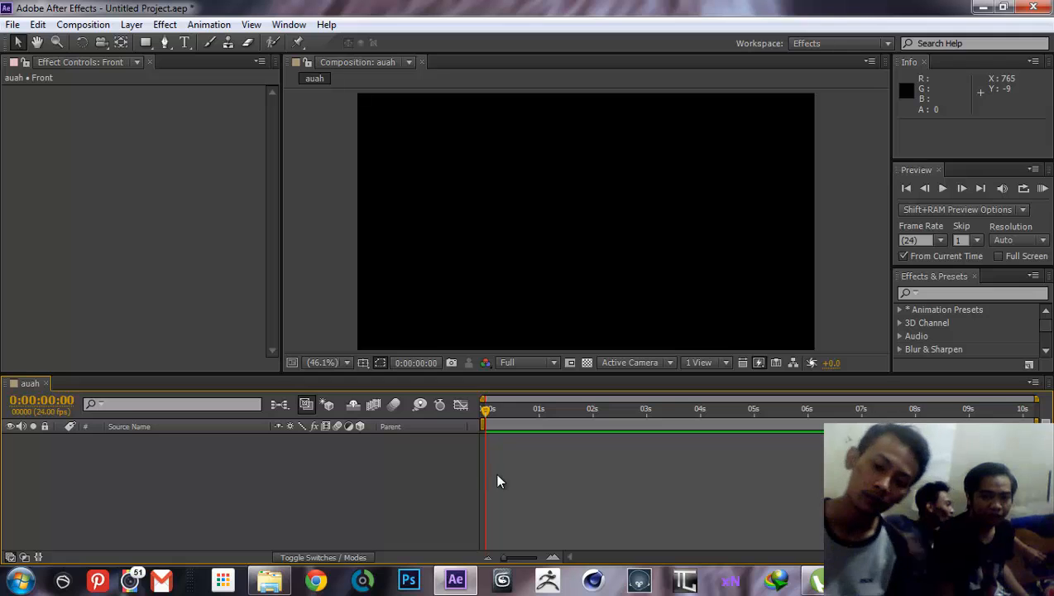
pyautogui.moveTo(486, 411); pyautogui.dragTo(460, 411)
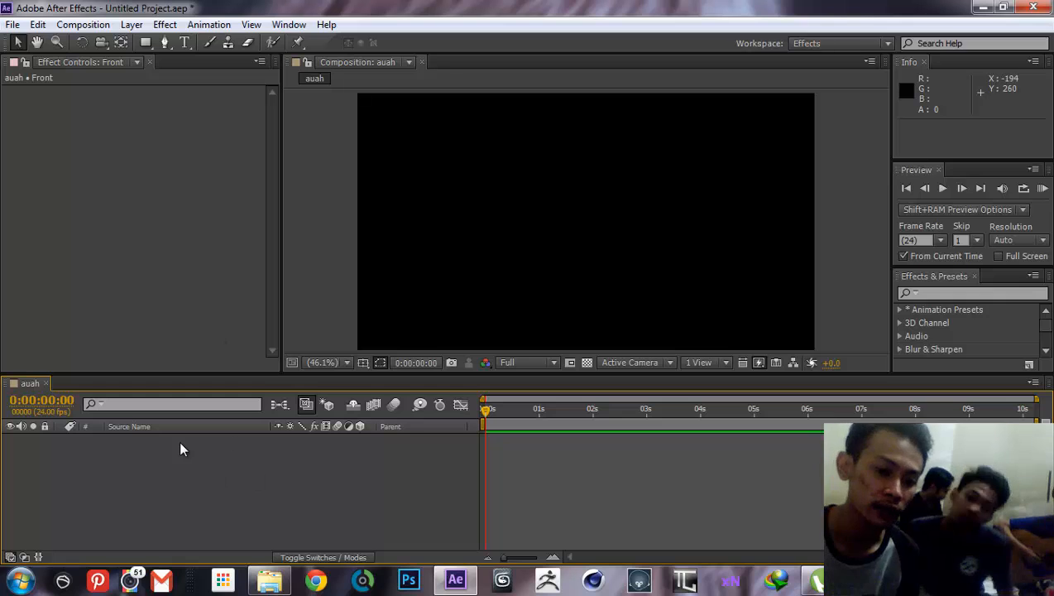
# Start a new solid layer and give it a slightly more saturated cyan colour.
pyautogui.click(132, 24)
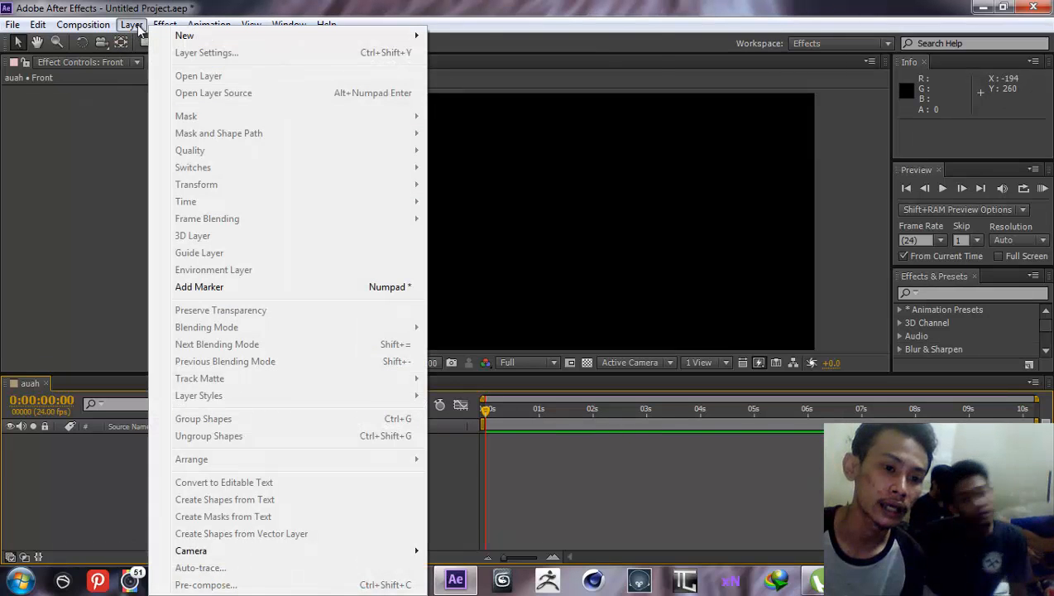
pyautogui.moveTo(172, 37)
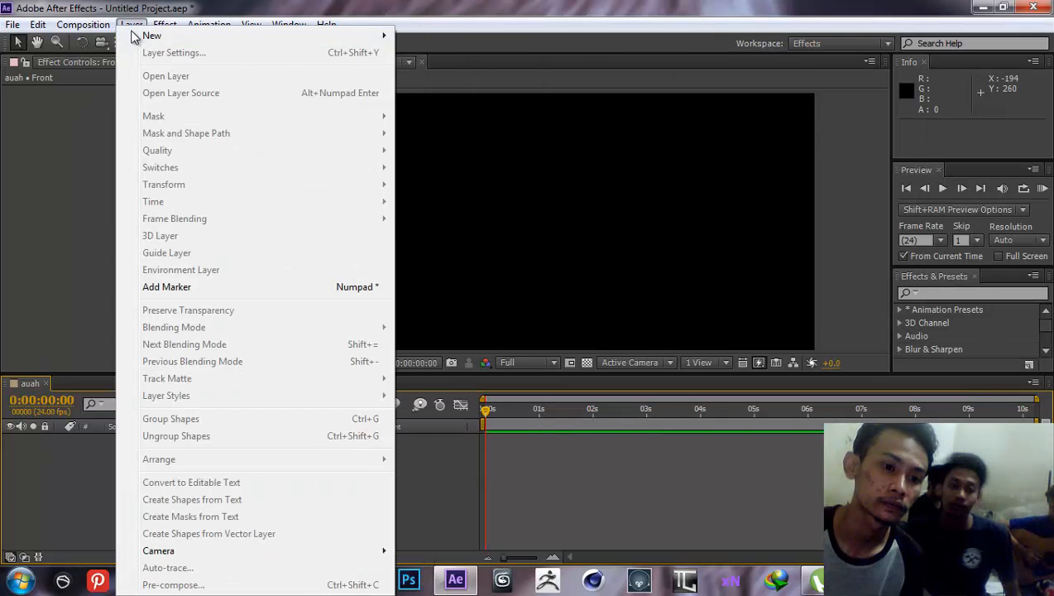
pyautogui.click(428, 53)
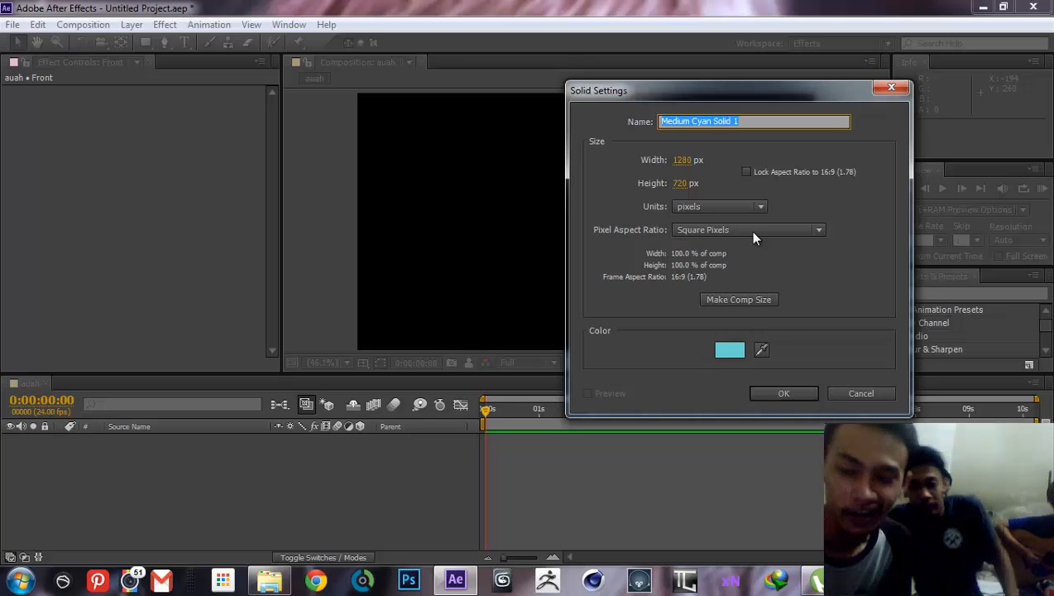
pyautogui.click(733, 351)
pyautogui.moveTo(561, 355)
pyautogui.mouseDown()
pyautogui.moveTo(523, 347)
pyautogui.moveTo(624, 335)
pyautogui.moveTo(482, 438)
pyautogui.moveTo(611, 368)
pyautogui.moveTo(571, 343)
pyautogui.moveTo(494, 403)
pyautogui.moveTo(577, 353)
pyautogui.moveTo(530, 361)
pyautogui.moveTo(595, 388)
pyautogui.moveTo(587, 341)
pyautogui.moveTo(530, 393)
pyautogui.moveTo(544, 403)
pyautogui.moveTo(628, 340)
pyautogui.moveTo(555, 357)
pyautogui.moveTo(570, 390)
pyautogui.moveTo(585, 368)
pyautogui.mouseUp()
pyautogui.click(809, 338)
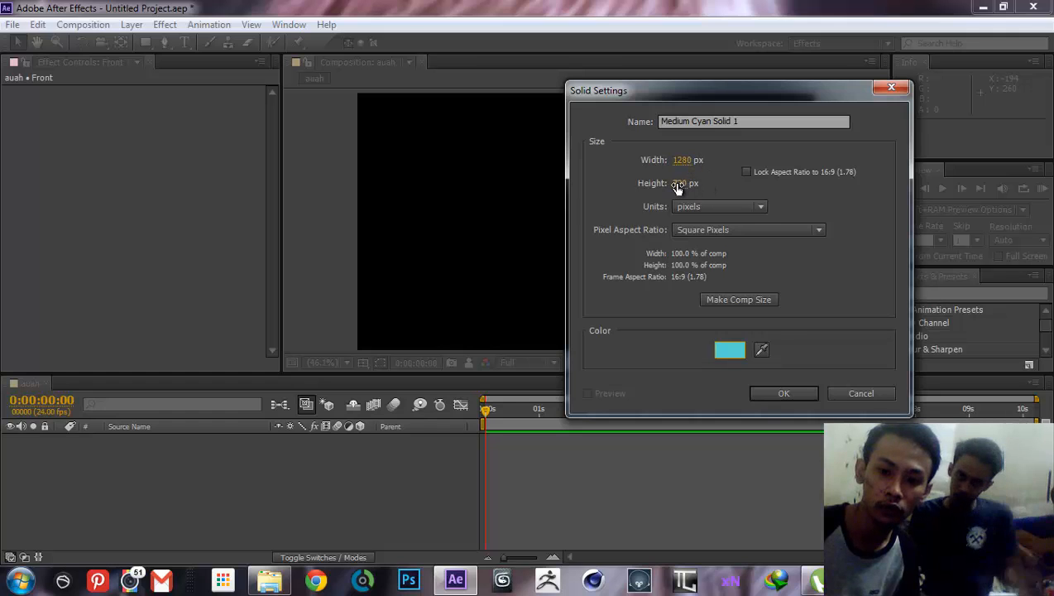
# Try a 1362 × 878 px size for the solid, reset it to the composition size, and create the layer.
pyautogui.moveTo(687, 163); pyautogui.dragTo(754, 175)
pyautogui.moveTo(681, 185); pyautogui.dragTo(799, 191)
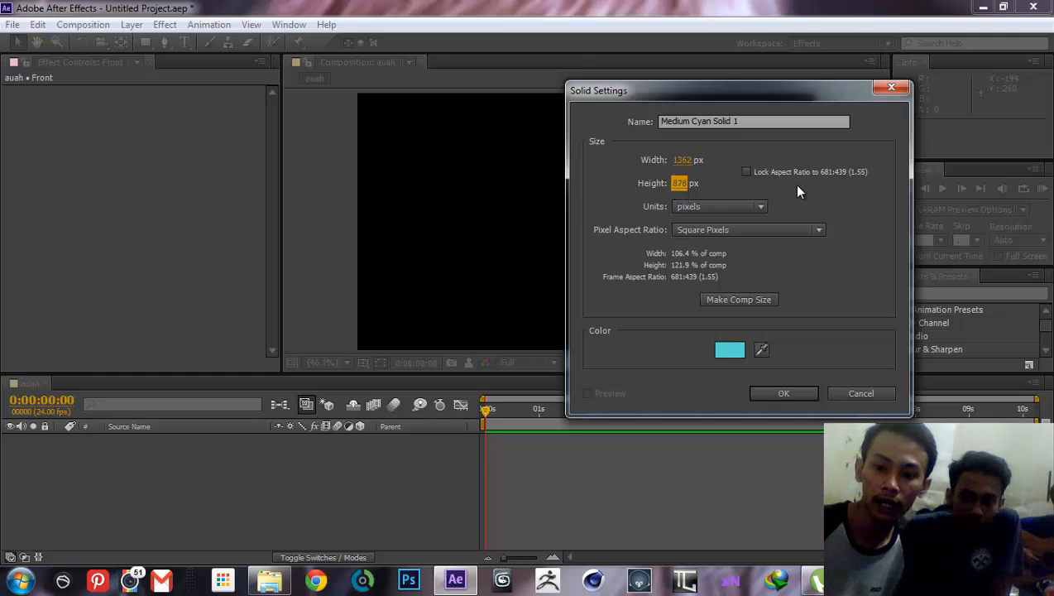
pyautogui.click(754, 304)
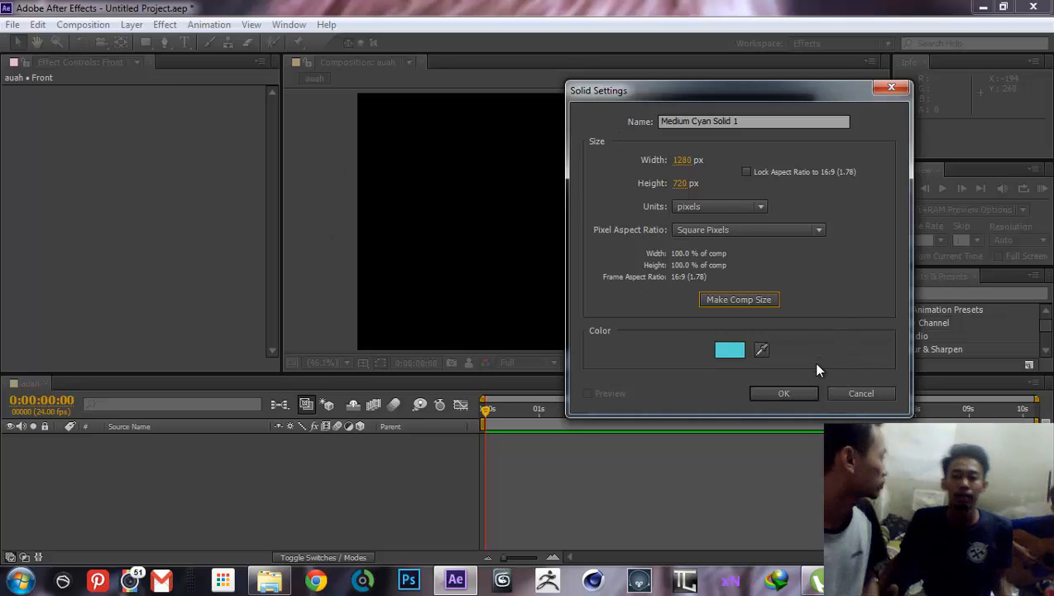
pyautogui.click(782, 394)
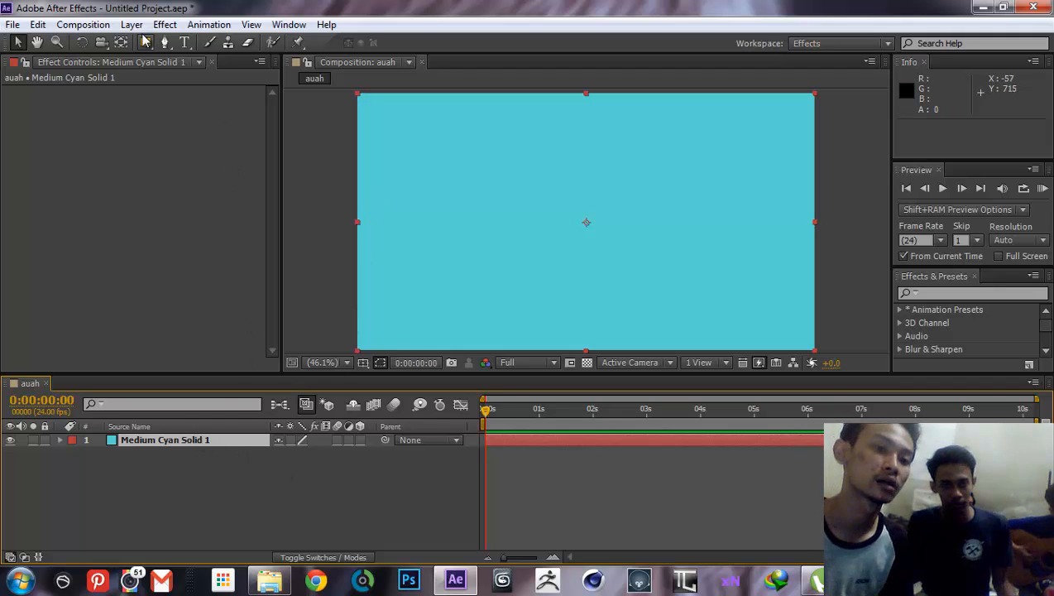
# Find the Ramp effect and apply it to the cyan solid layer.
pyautogui.click(163, 25)
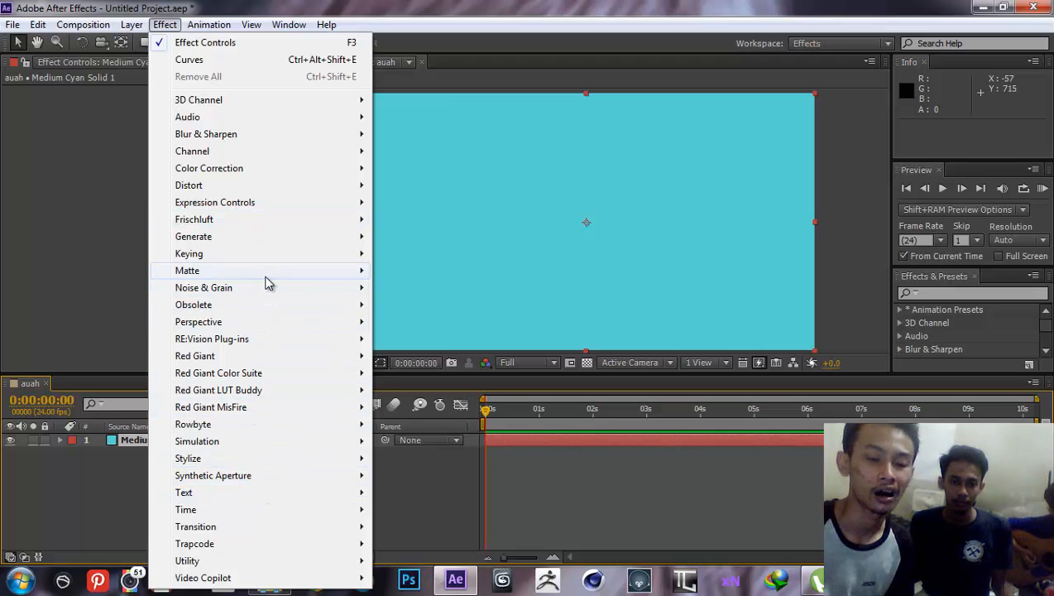
pyautogui.moveTo(267, 278)
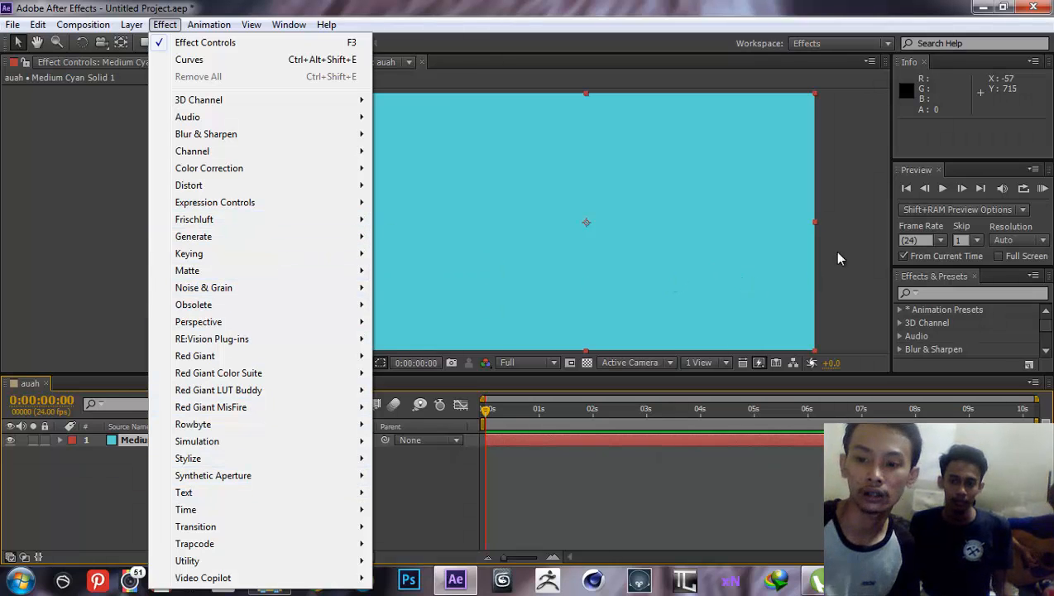
pyautogui.click(975, 291)
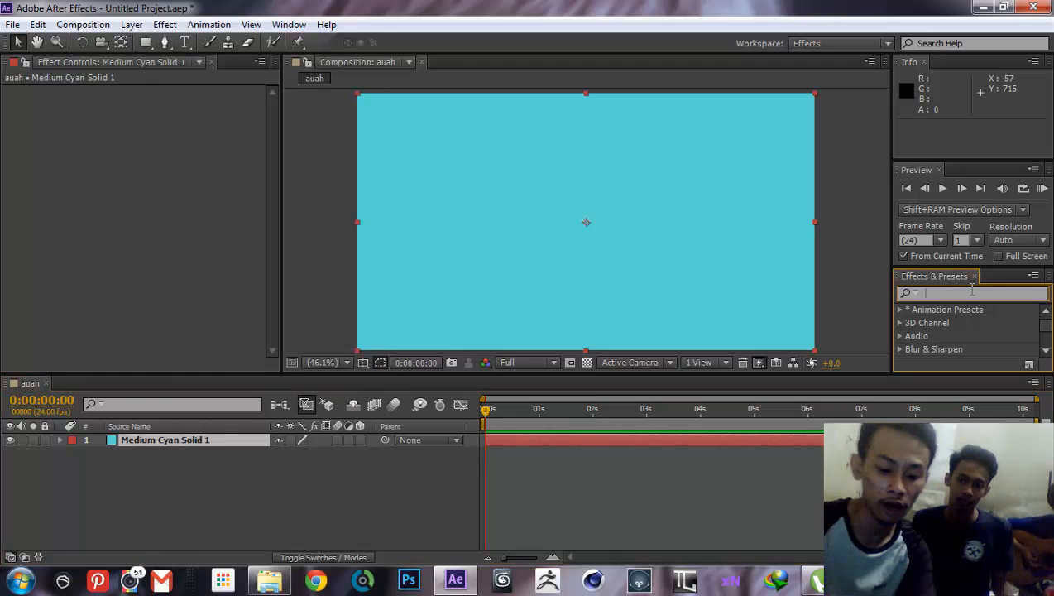
pyautogui.write('ram')
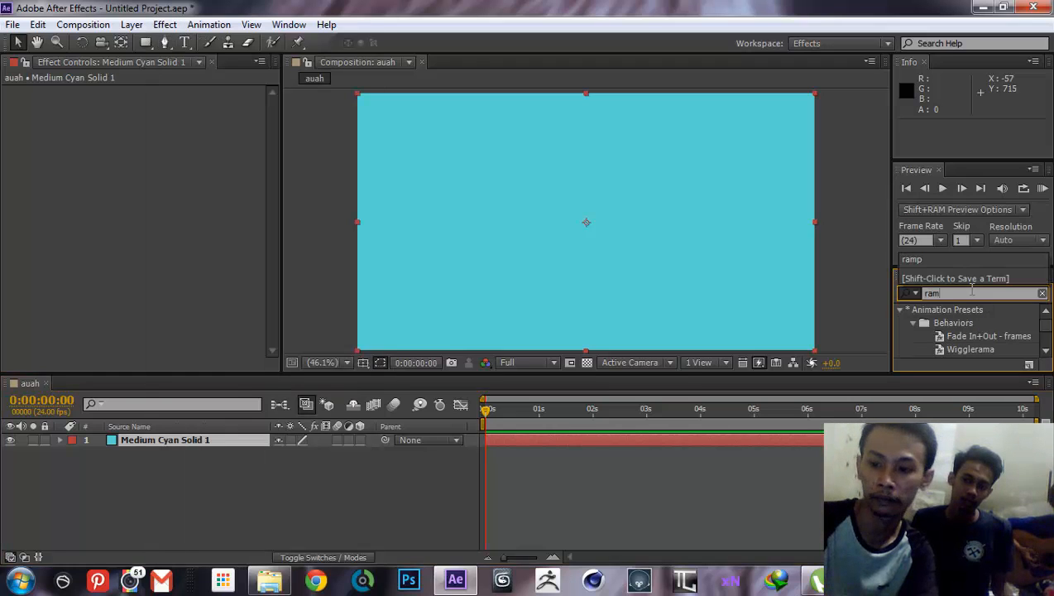
pyautogui.write('p')
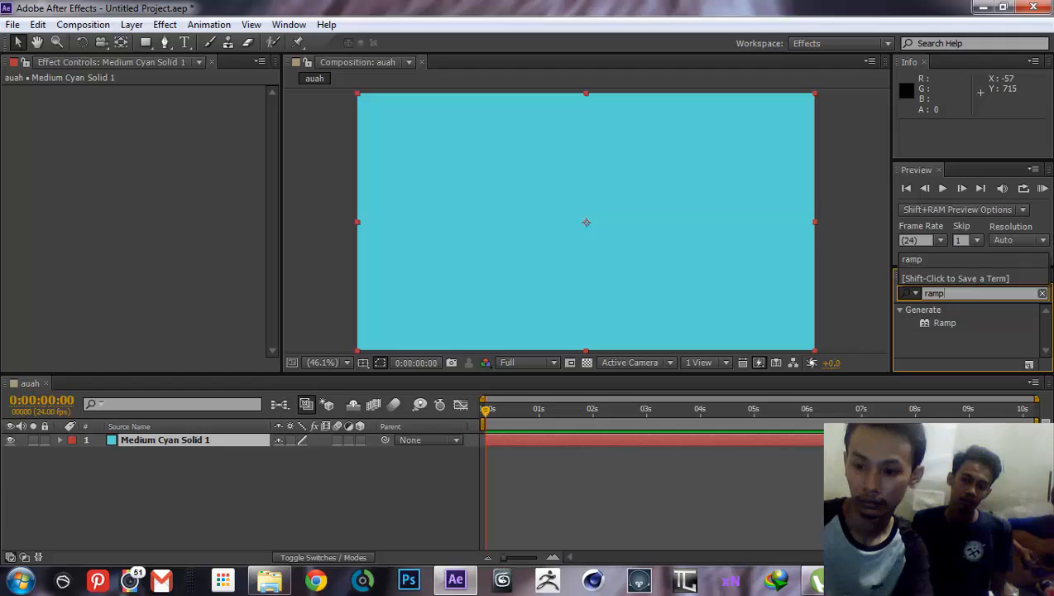
pyautogui.moveTo(943, 327); pyautogui.dragTo(187, 440)
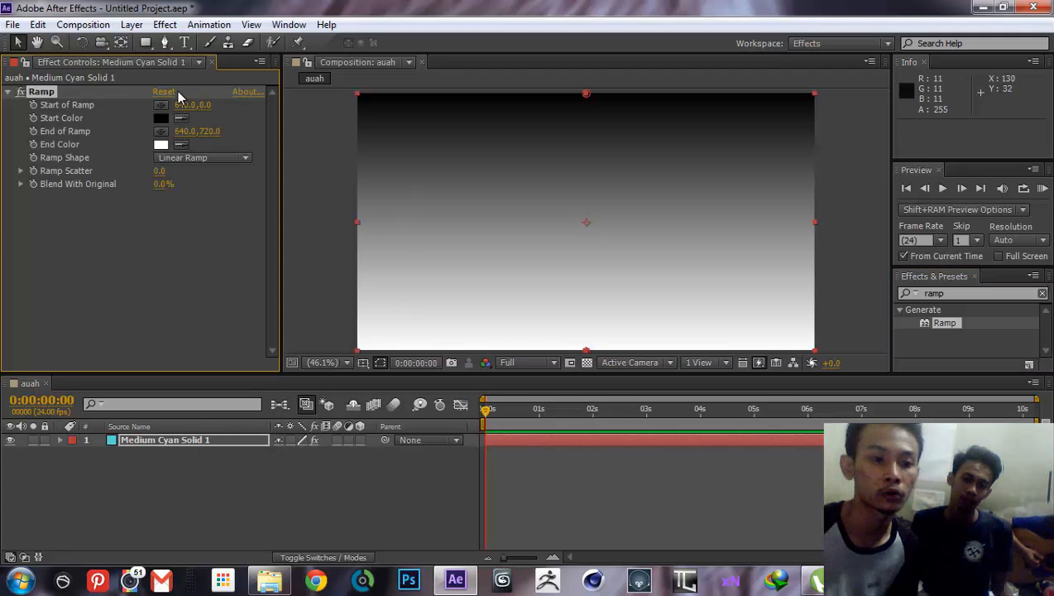
# Set the ramp's end colour to bright cyan 20DFE6 and its shape to Radial Ramp.
pyautogui.click(161, 144)
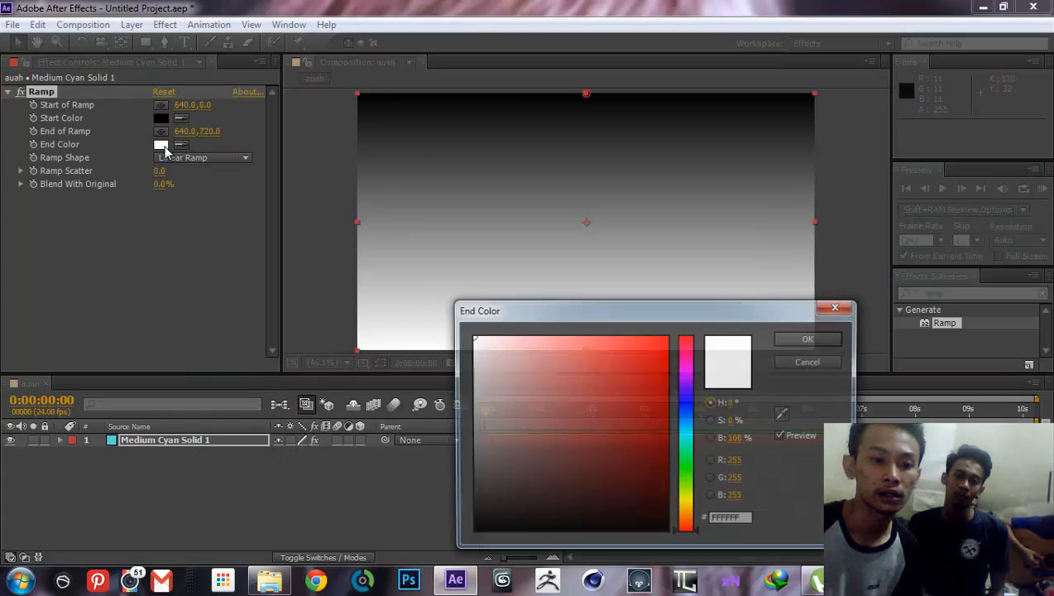
pyautogui.click(686, 431)
pyautogui.click(640, 354)
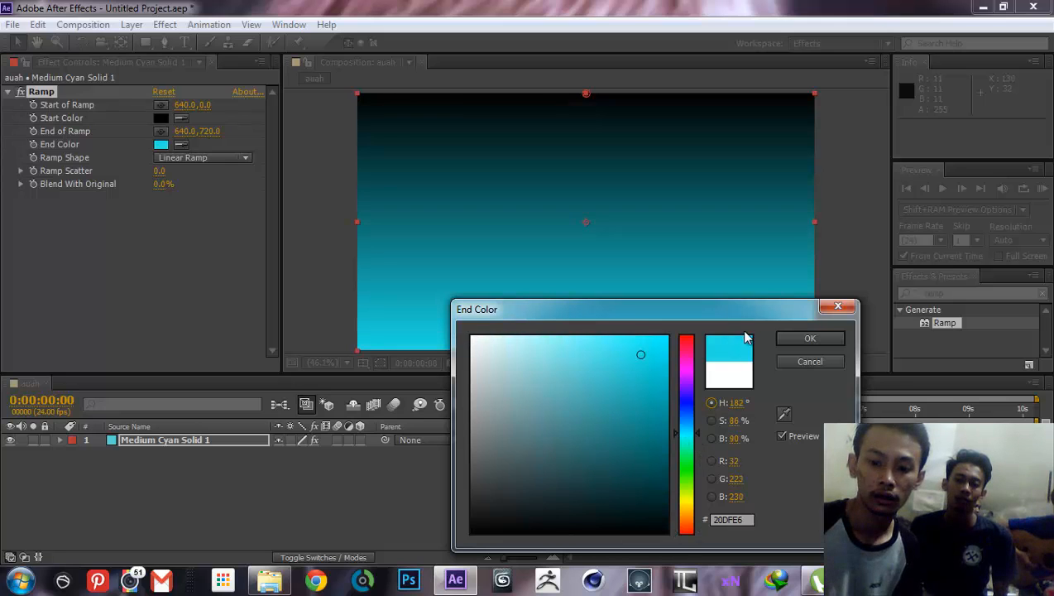
pyautogui.click(807, 337)
pyautogui.click(188, 160)
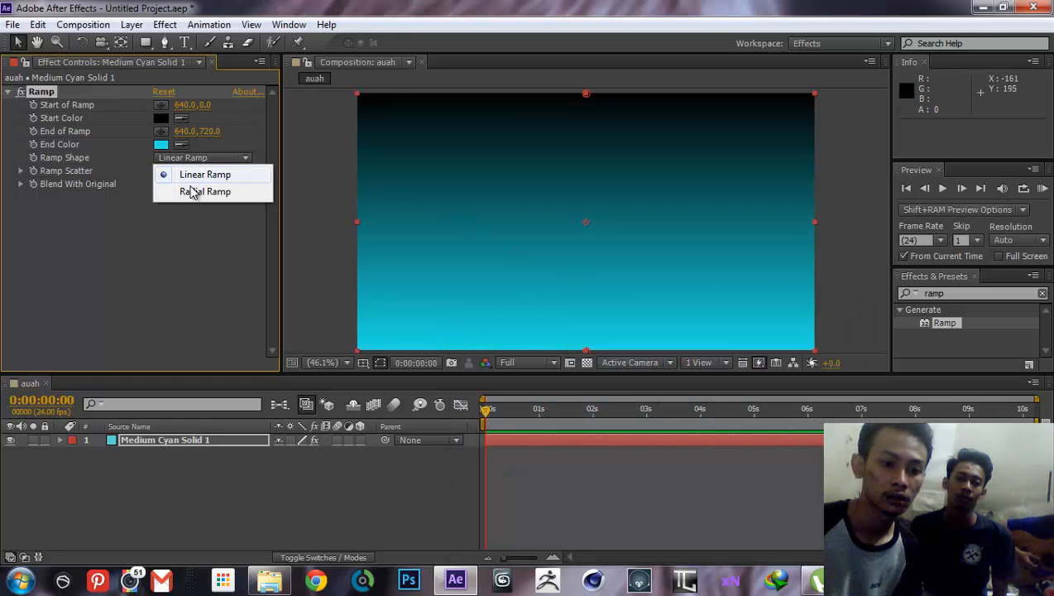
pyautogui.click(183, 190)
# Try sampled and darker cyan start colours for the ramp, and settle on pale cyan 90DDE0.
pyautogui.click(160, 118)
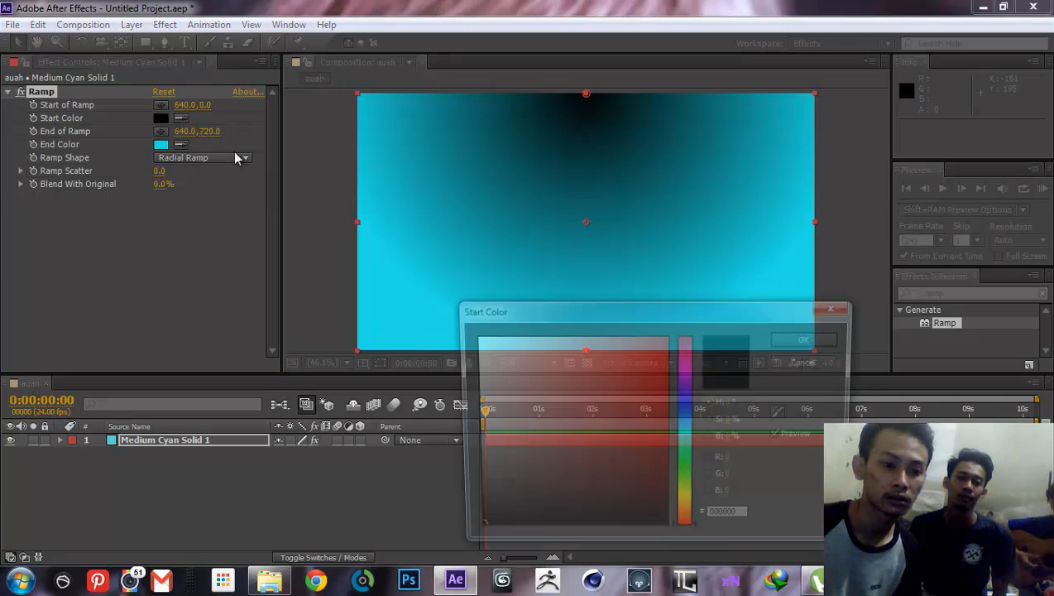
pyautogui.click(783, 418)
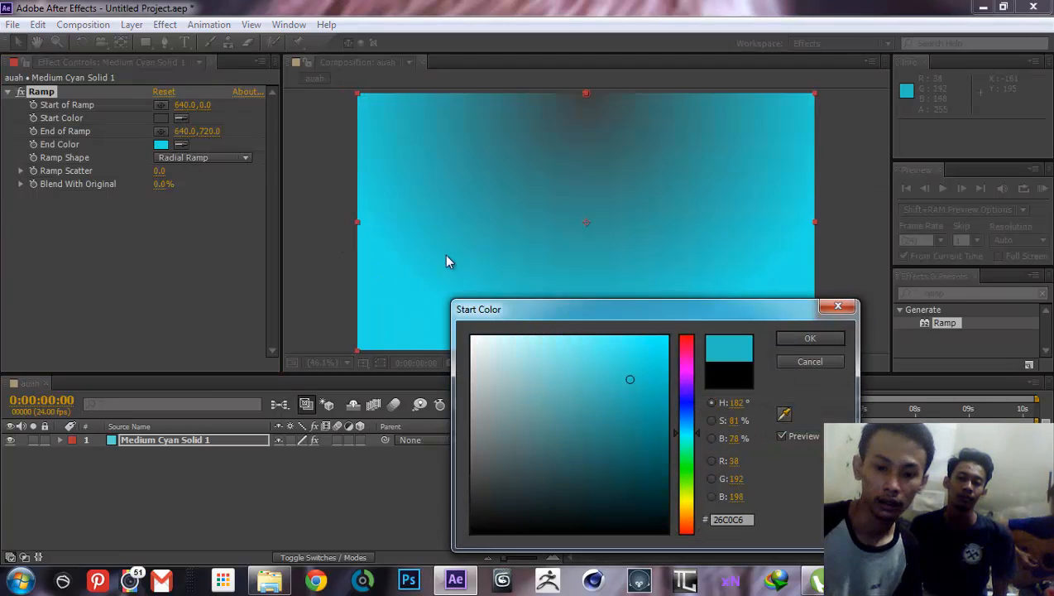
pyautogui.click(444, 254)
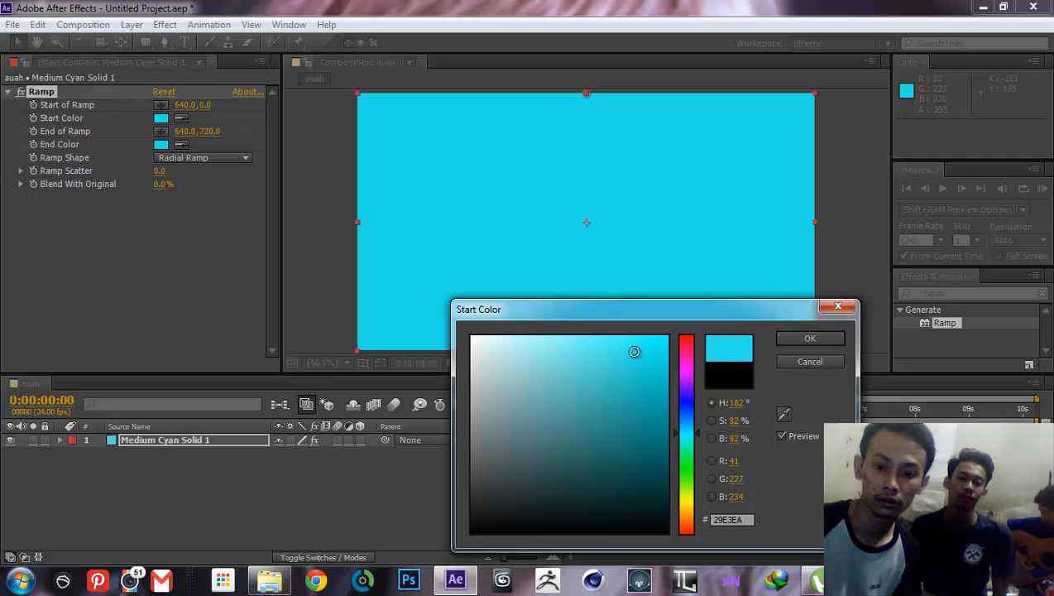
pyautogui.click(643, 396)
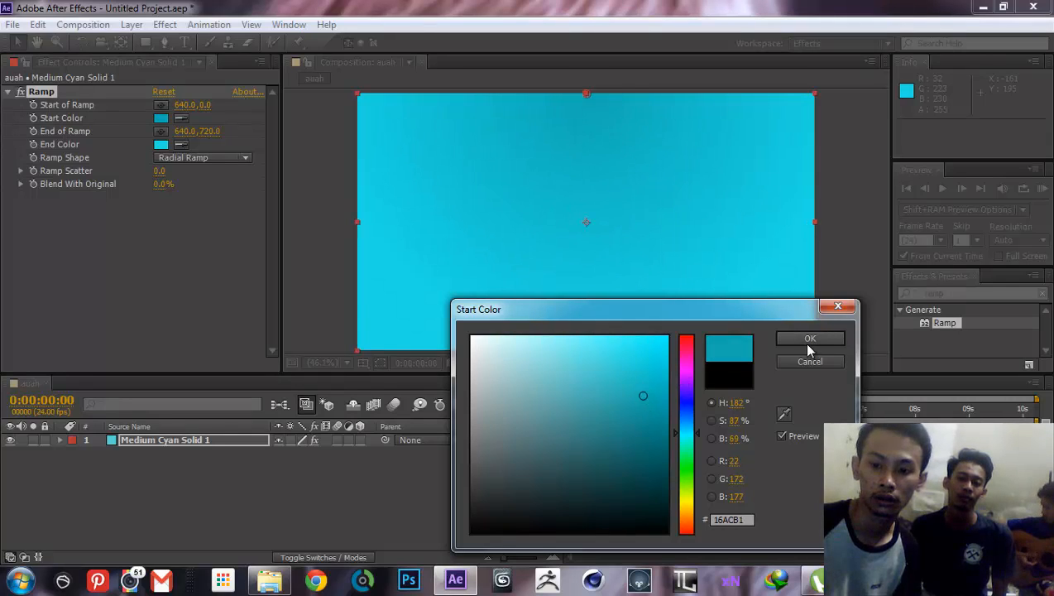
pyautogui.moveTo(640, 395); pyautogui.dragTo(541, 359)
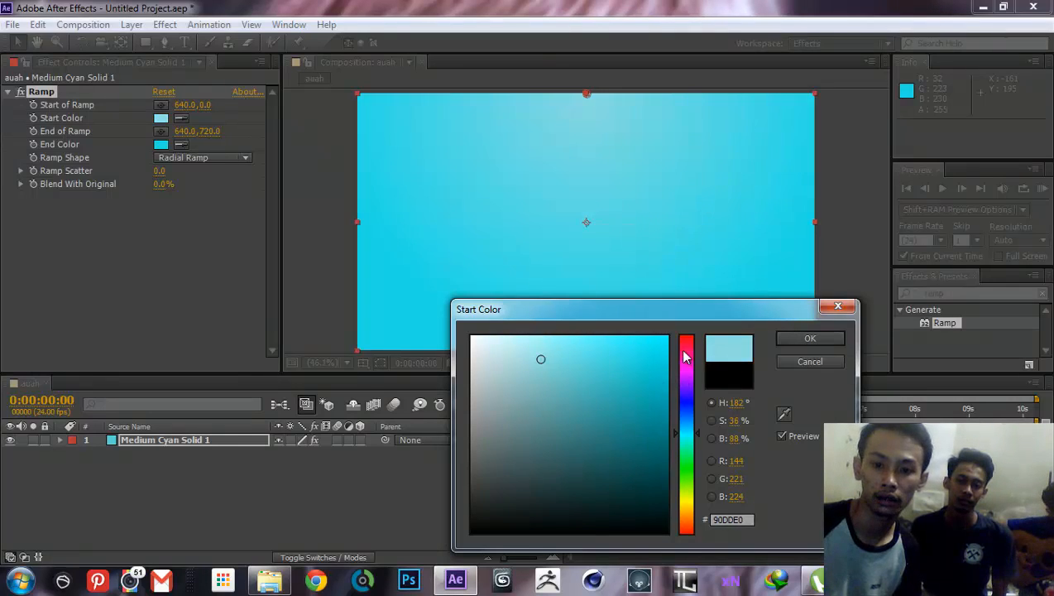
pyautogui.click(810, 337)
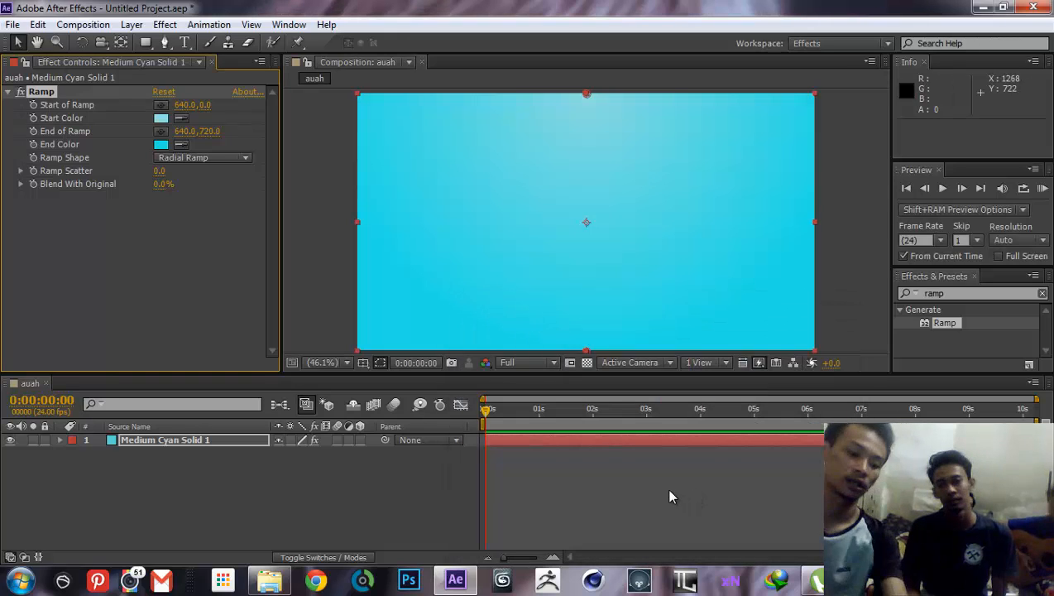
# Reselect the solid's Ramp effect and shift the End of Ramp point horizontally to 694.
pyautogui.click(633, 500)
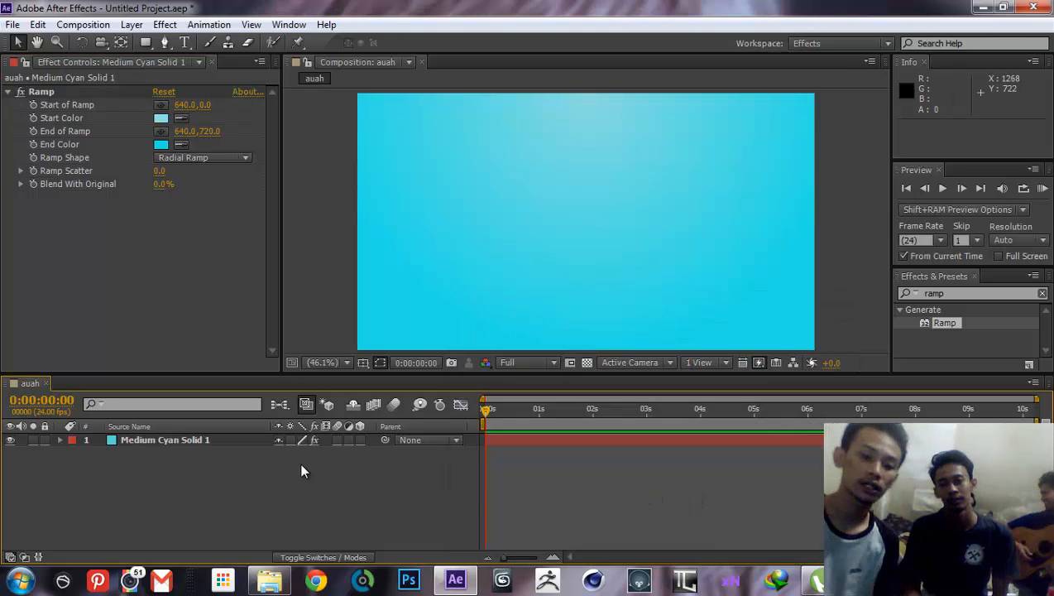
pyautogui.click(167, 439)
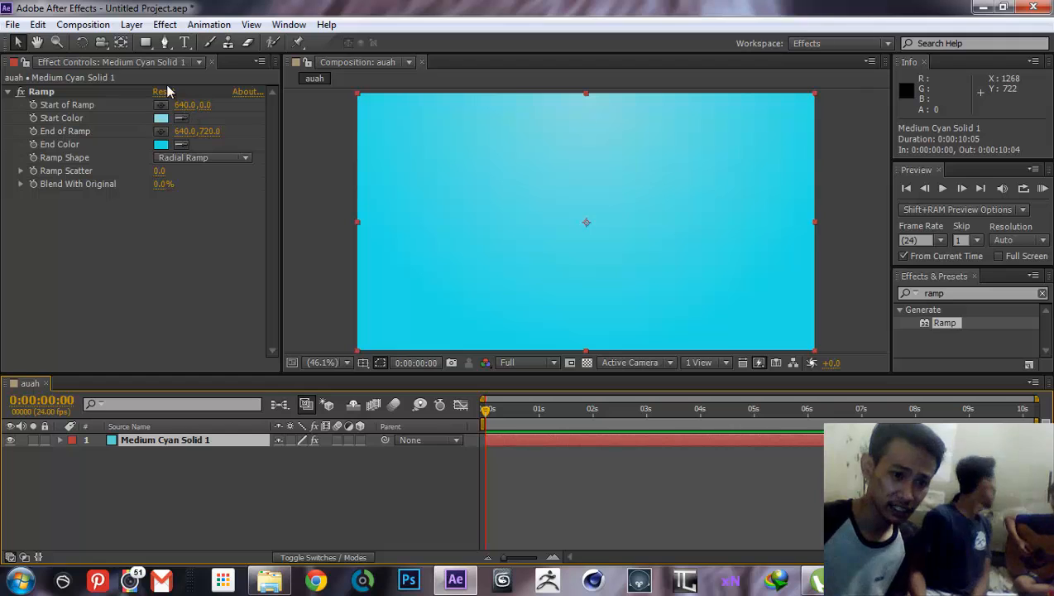
pyautogui.click(59, 91)
pyautogui.moveTo(186, 134); pyautogui.dragTo(228, 131)
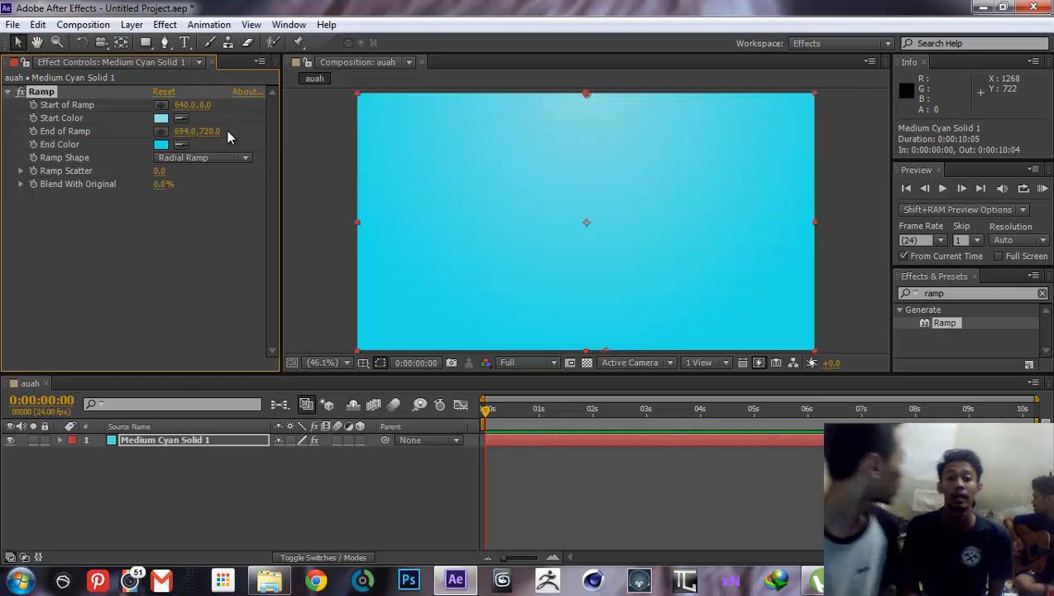
# Delete the Ramp effect from the cyan solid layer.
pyautogui.click(91, 256)
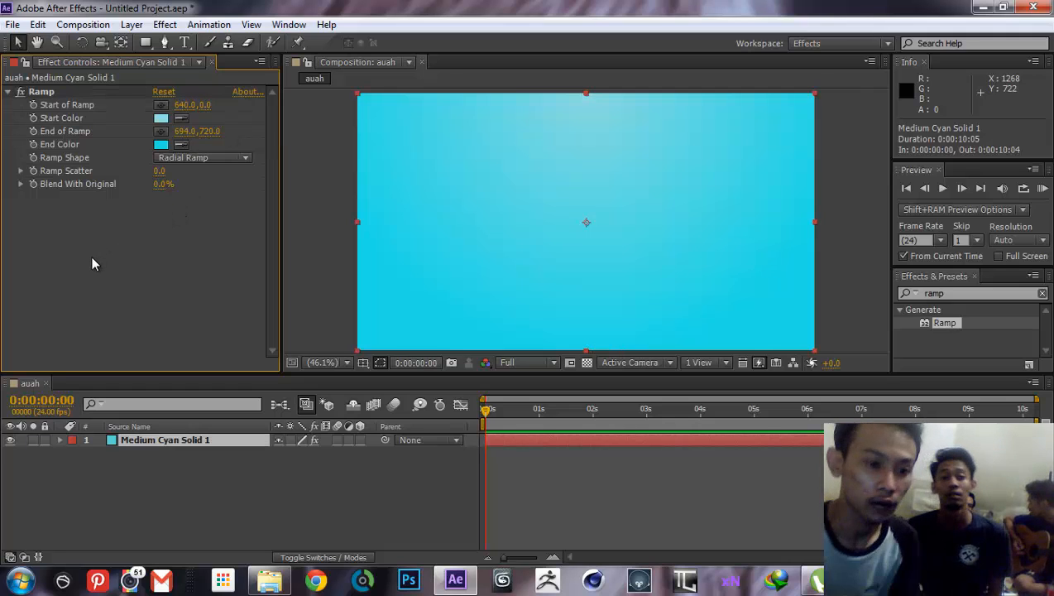
pyautogui.click(66, 91)
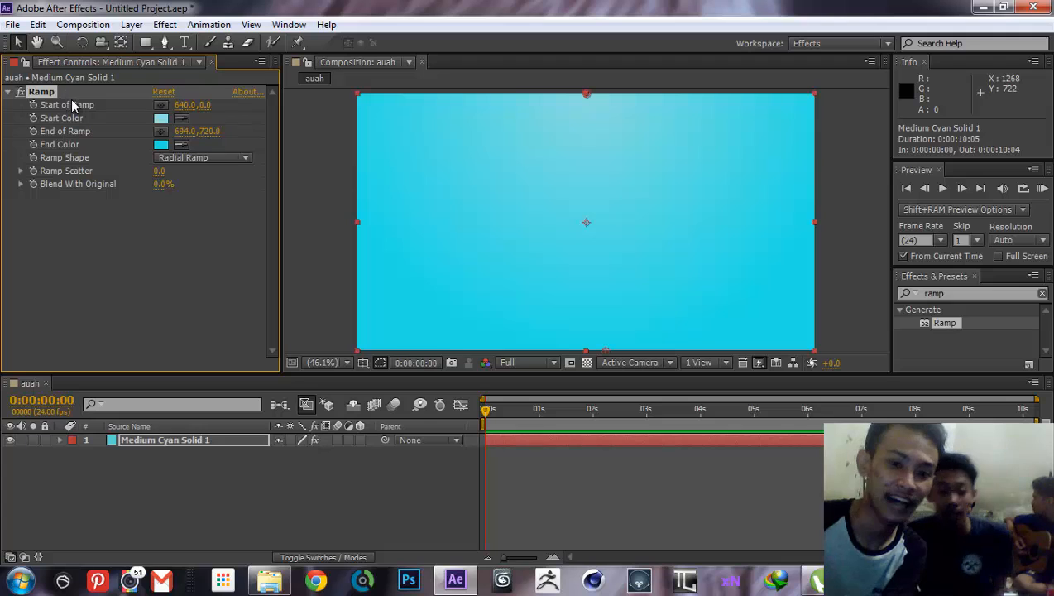
pyautogui.press('Delete')
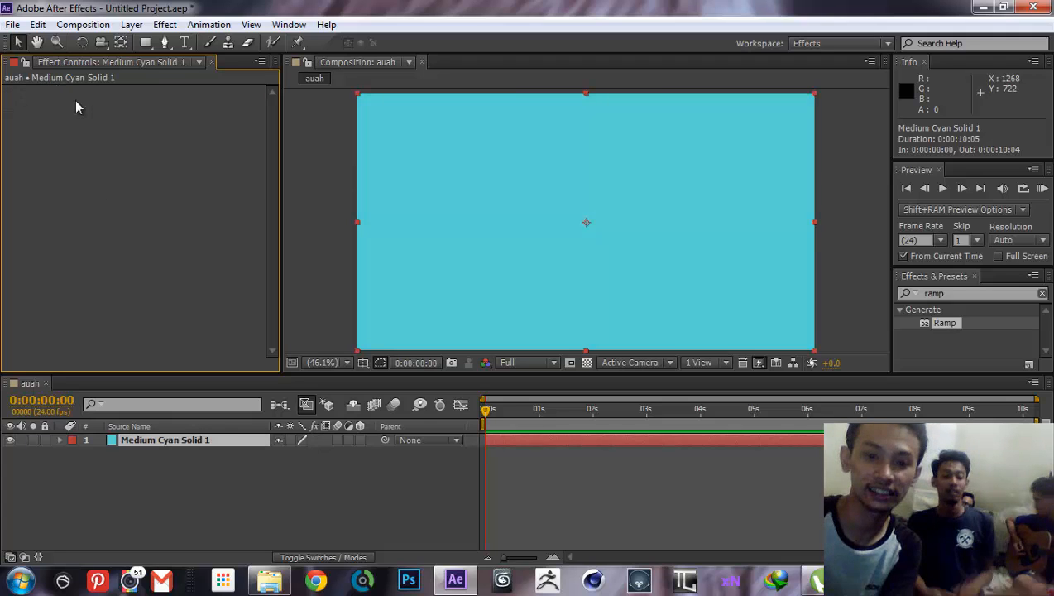
# Deselect the solid and draw a rectangle shape of about 917 × 458 px over the middle of the composition as a new shape layer.
pyautogui.click(320, 488)
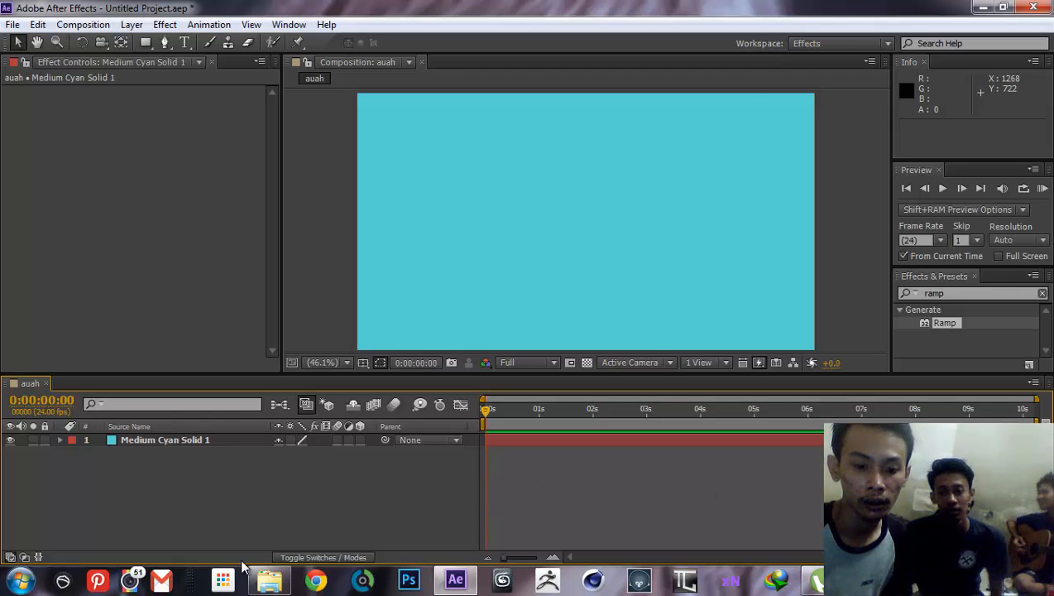
pyautogui.click(268, 582)
pyautogui.click(266, 585)
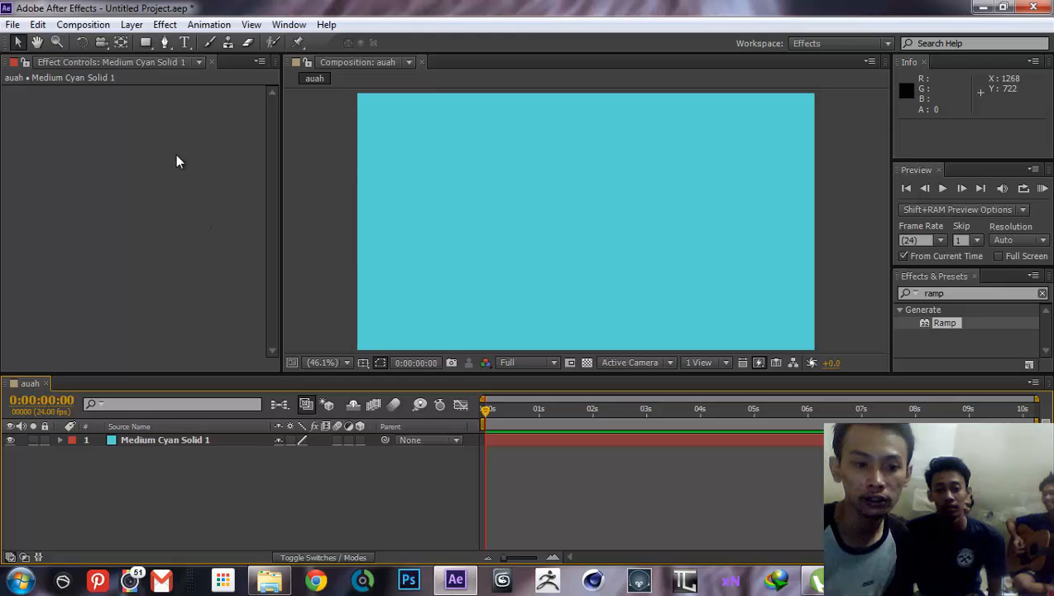
pyautogui.click(146, 44)
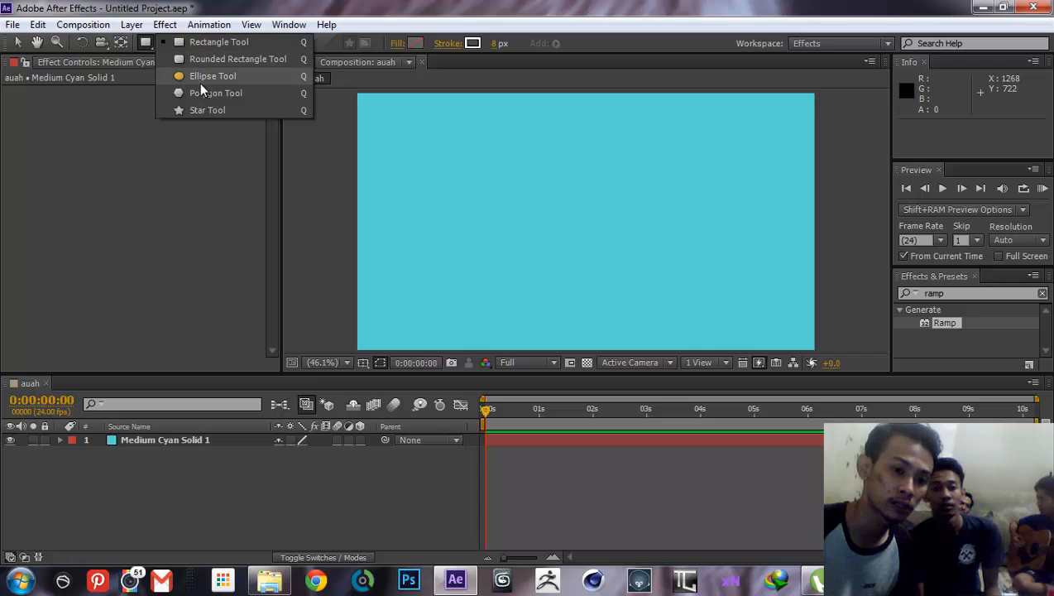
pyautogui.click(145, 44)
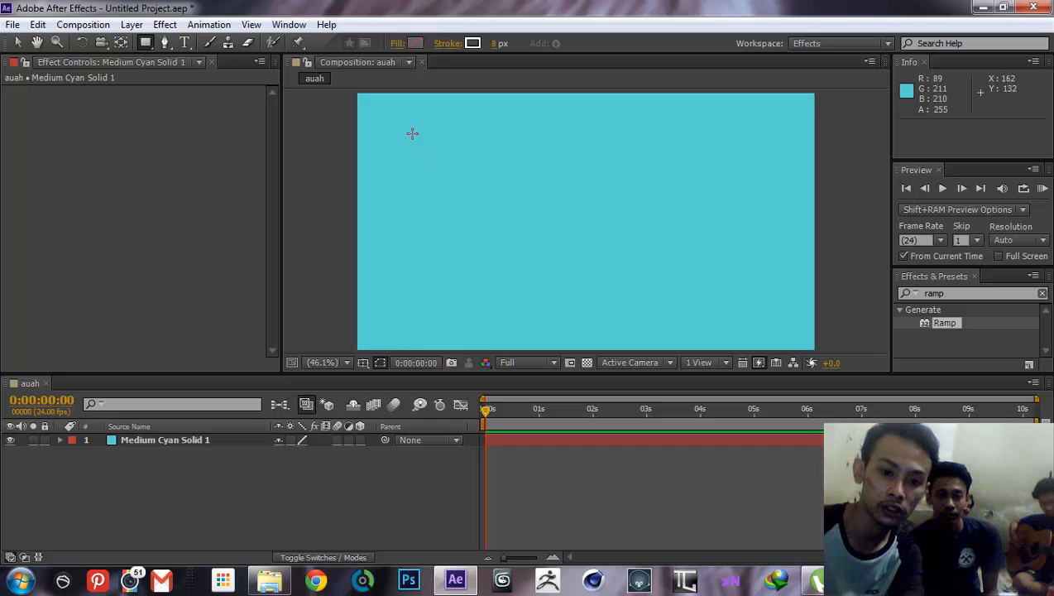
pyautogui.moveTo(406, 129)
pyautogui.mouseDown()
pyautogui.moveTo(553, 218)
pyautogui.moveTo(871, 352)
pyautogui.moveTo(803, 326)
pyautogui.mouseUp()
pyautogui.moveTo(763, 298); pyautogui.dragTo(735, 292)
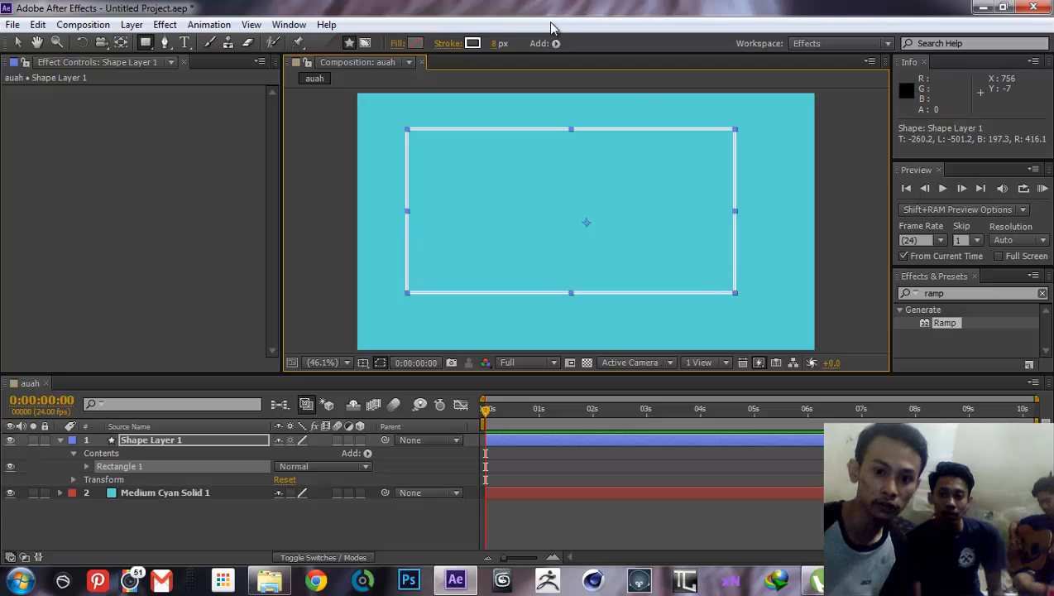
# Give the rectangle a solid colour fill in muted red B95252.
pyautogui.click(395, 43)
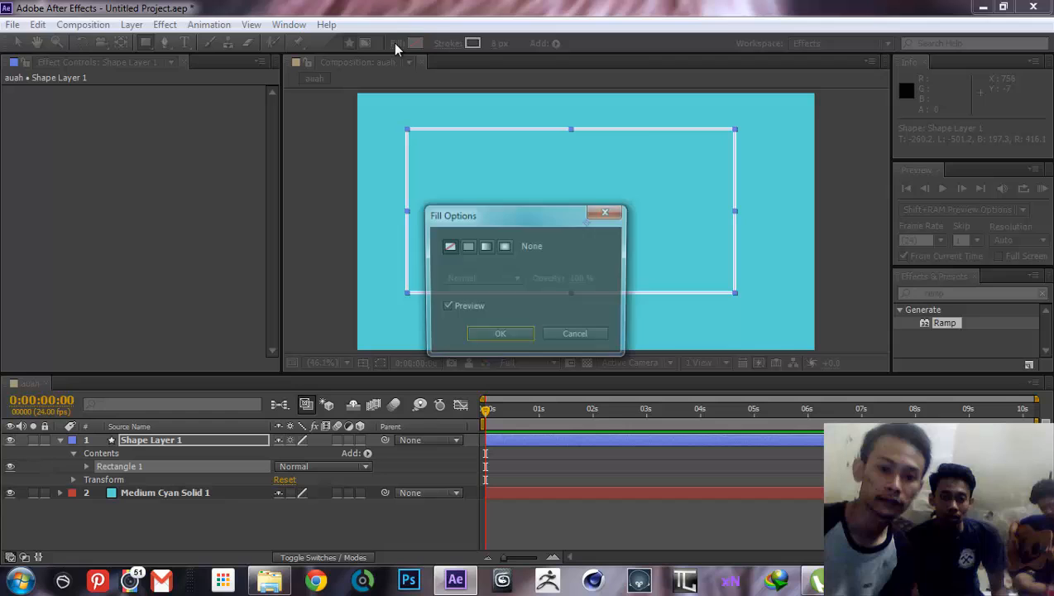
pyautogui.click(467, 247)
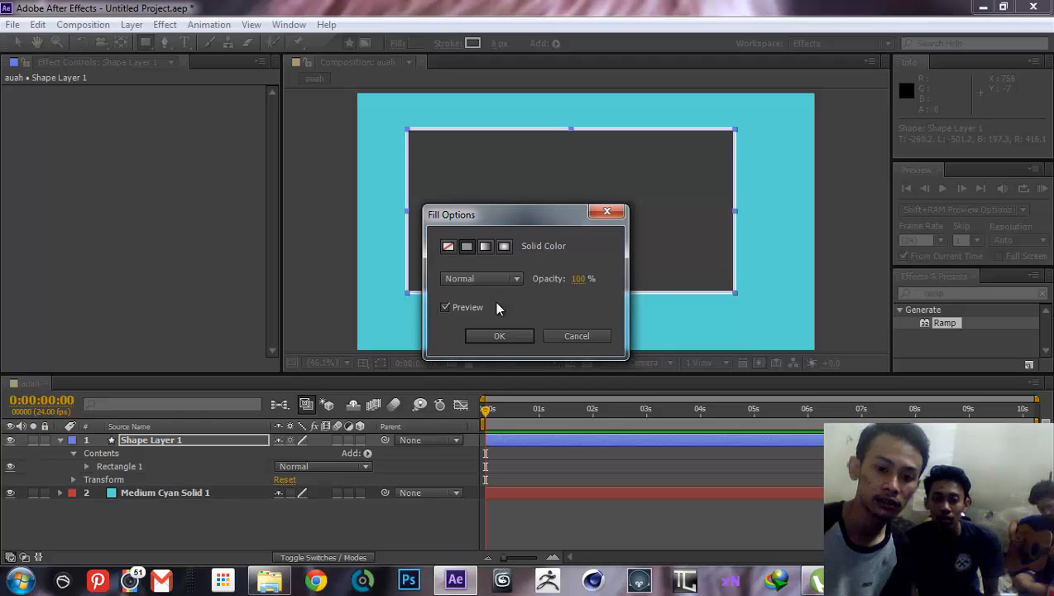
pyautogui.click(499, 336)
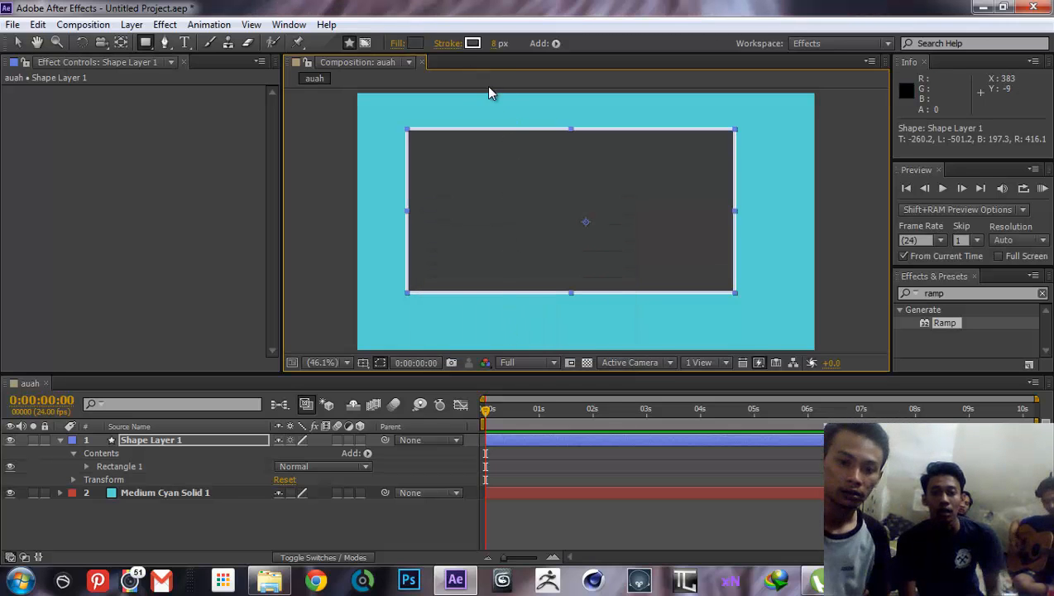
pyautogui.click(415, 44)
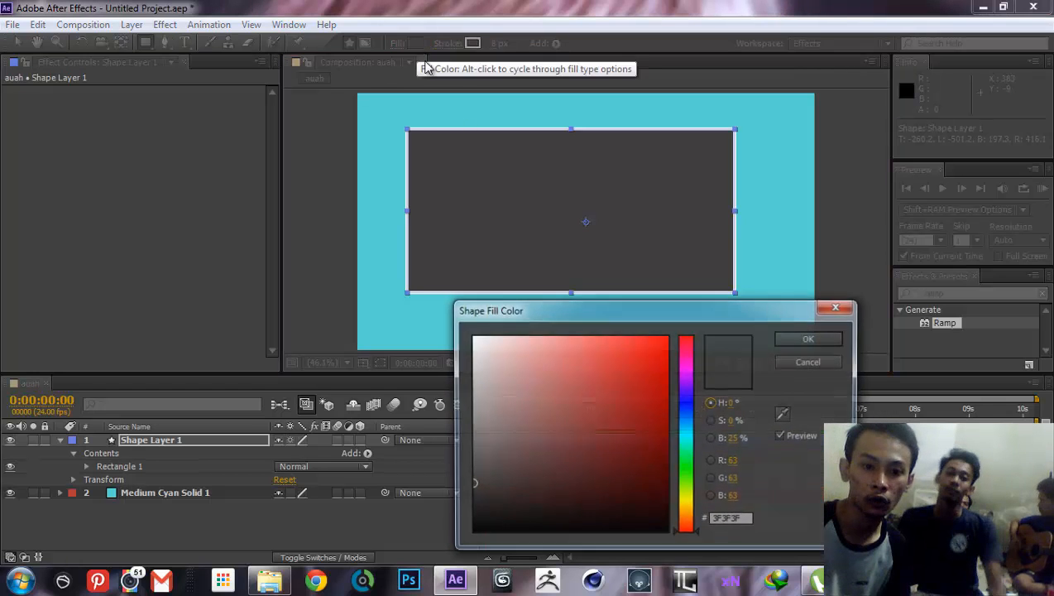
pyautogui.click(552, 422)
pyautogui.click(580, 389)
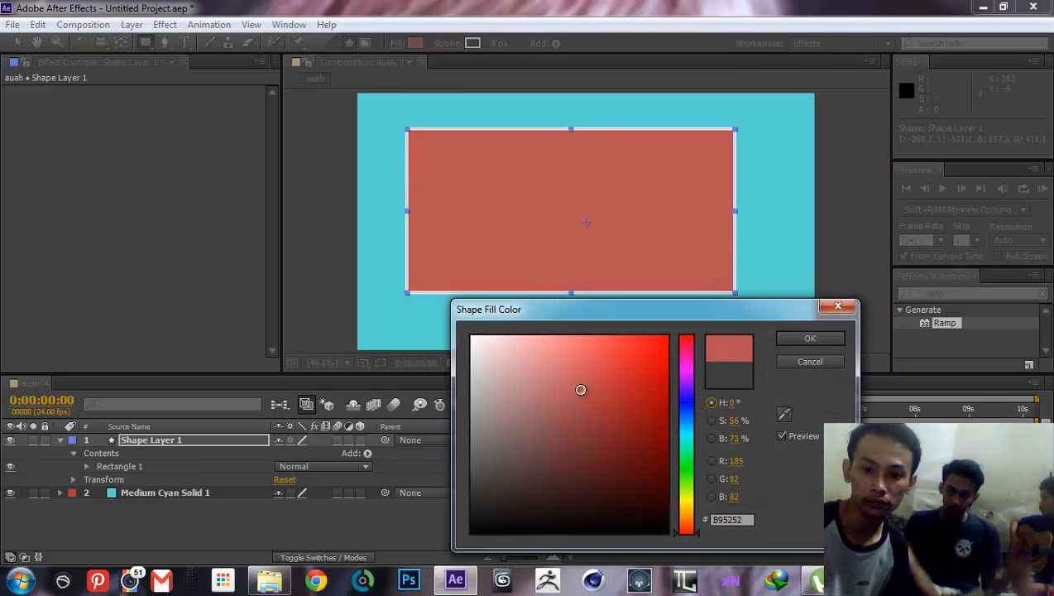
pyautogui.click(809, 341)
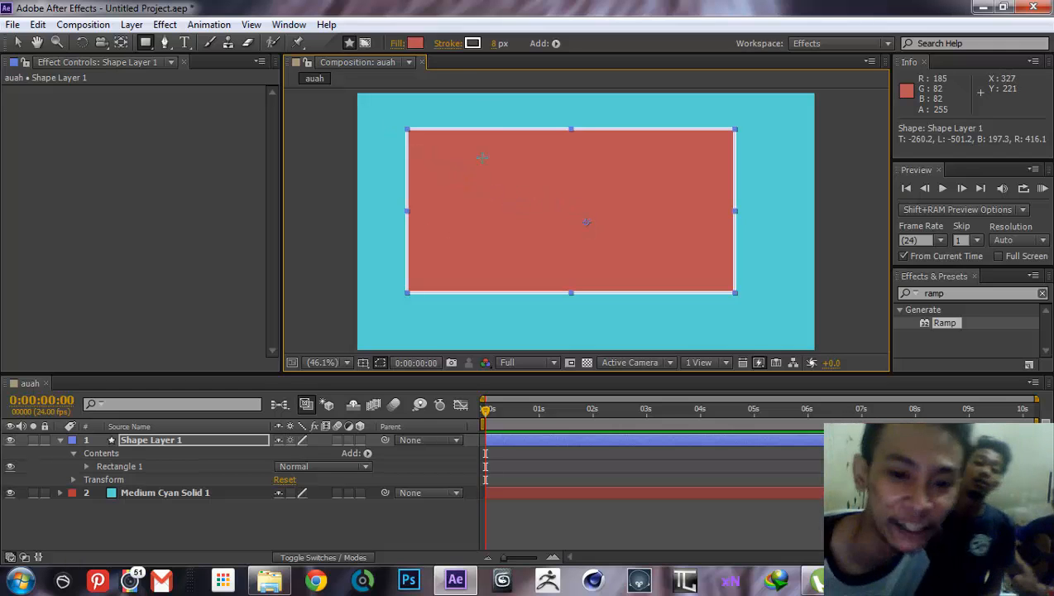
# Remove the red rectangle's outline by setting its stroke type to None.
pyautogui.click(470, 43)
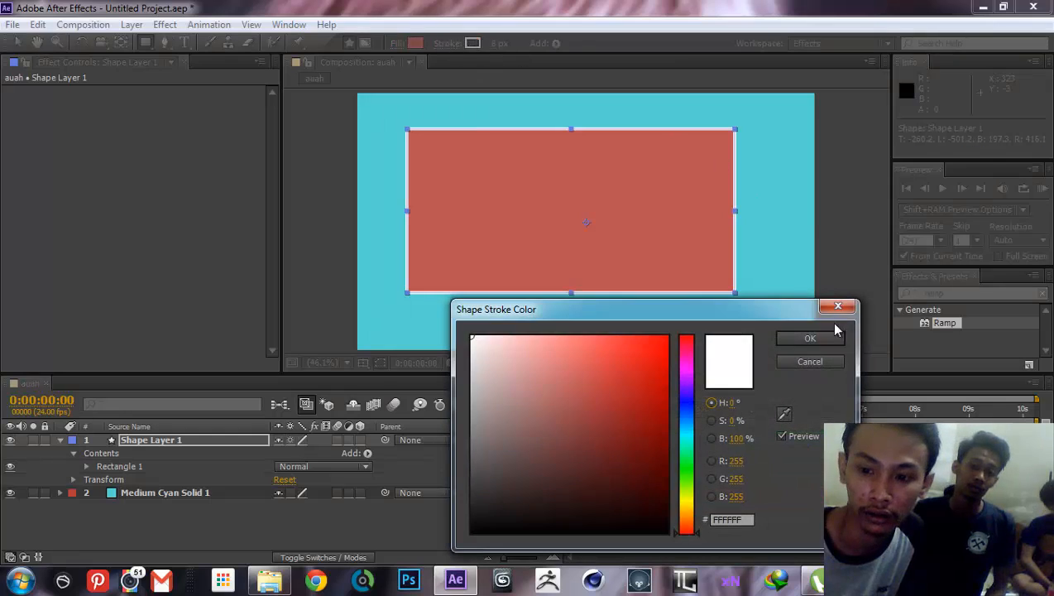
pyautogui.click(802, 359)
pyautogui.click(438, 42)
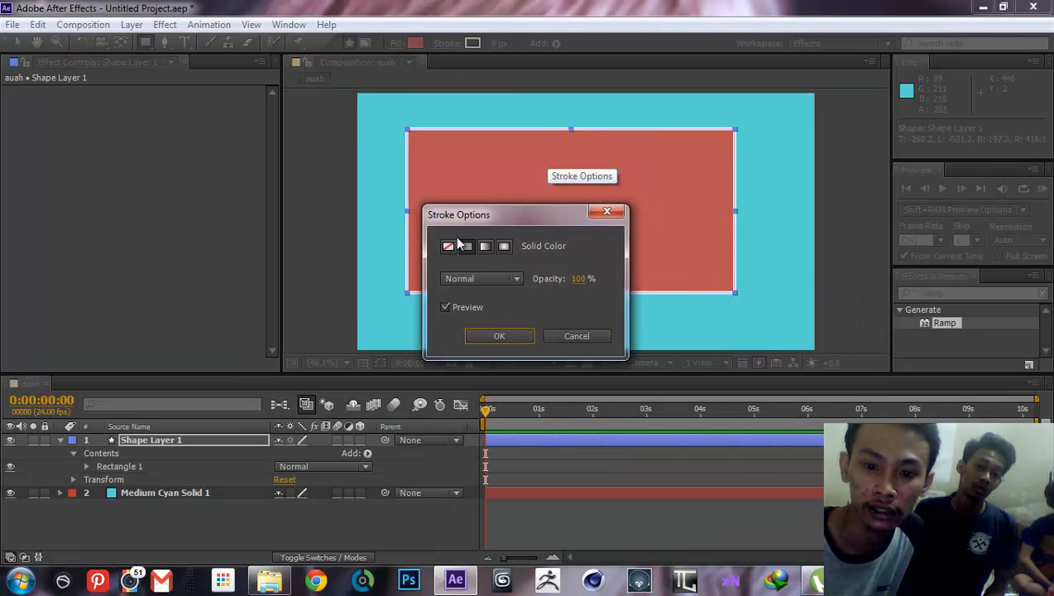
pyautogui.click(447, 247)
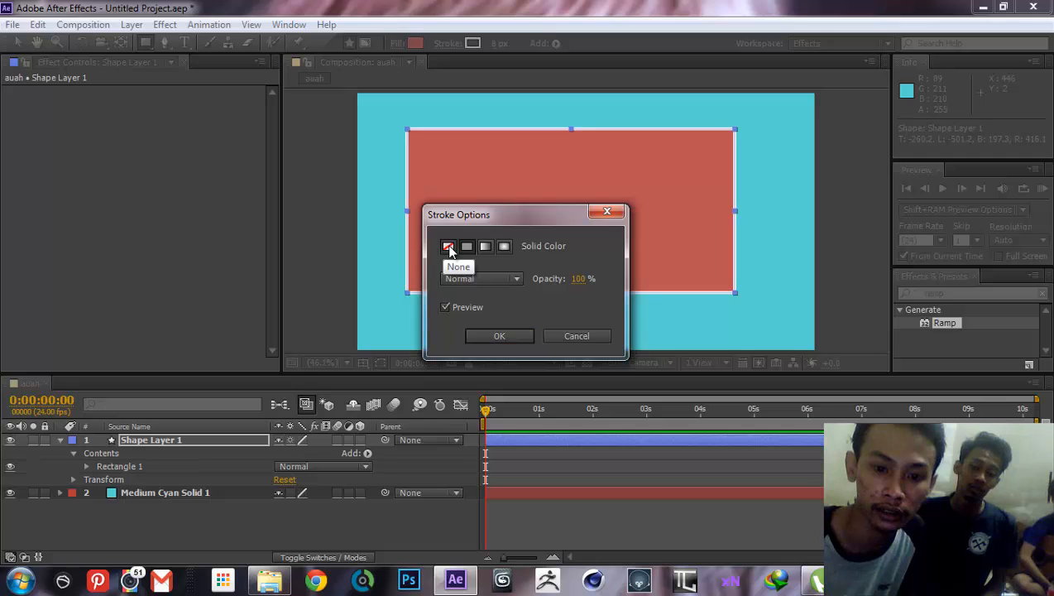
pyautogui.click(500, 336)
# Give the red rectangle a solid colour stroke again and widen it to 18 px.
pyautogui.click(447, 43)
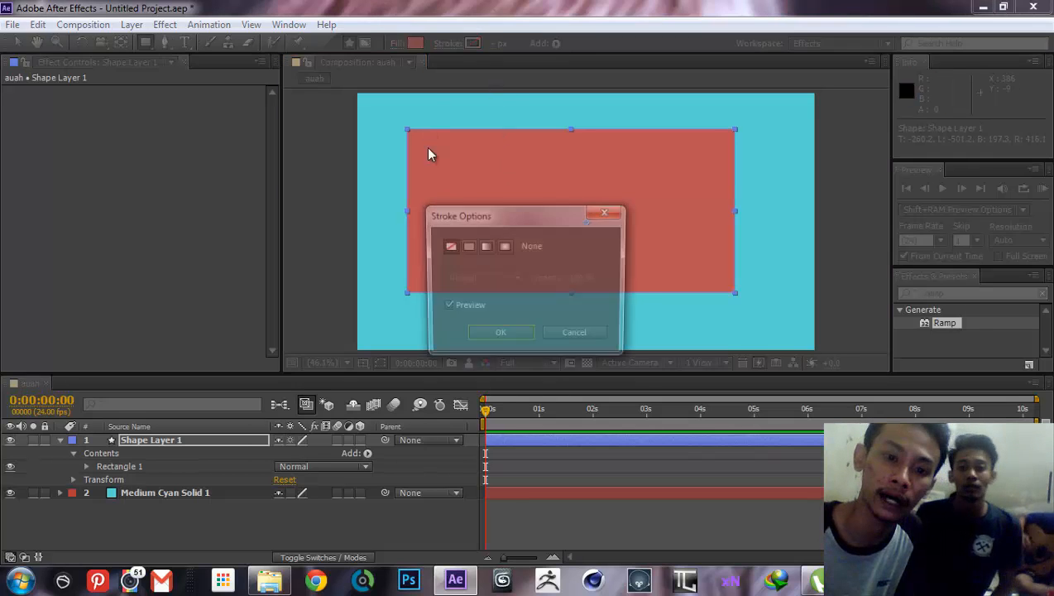
pyautogui.click(469, 246)
pyautogui.click(500, 332)
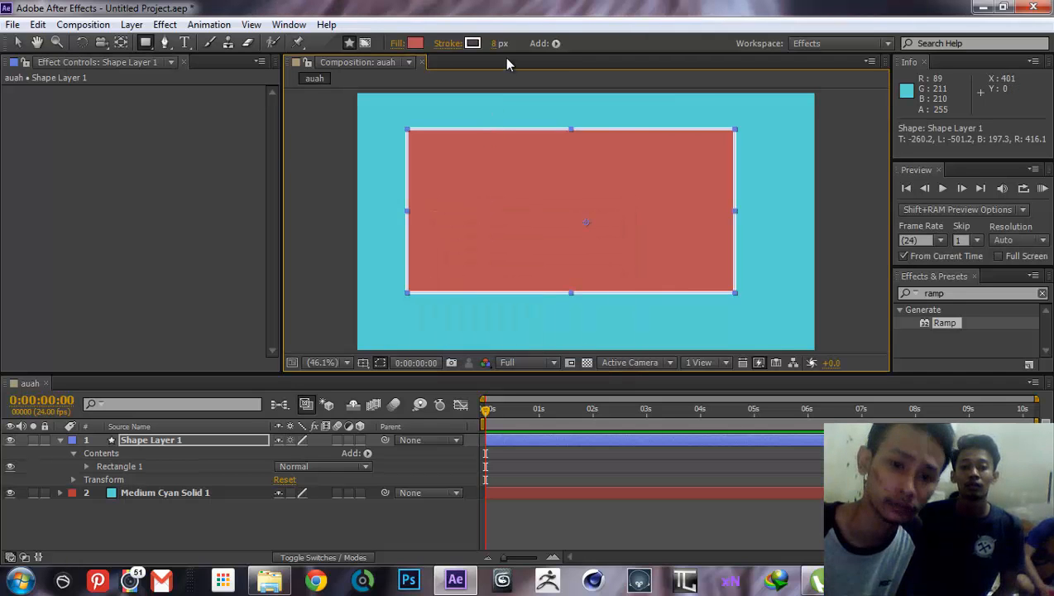
pyautogui.moveTo(494, 44)
pyautogui.mouseDown()
pyautogui.moveTo(562, 43)
pyautogui.moveTo(501, 43)
pyautogui.mouseUp()
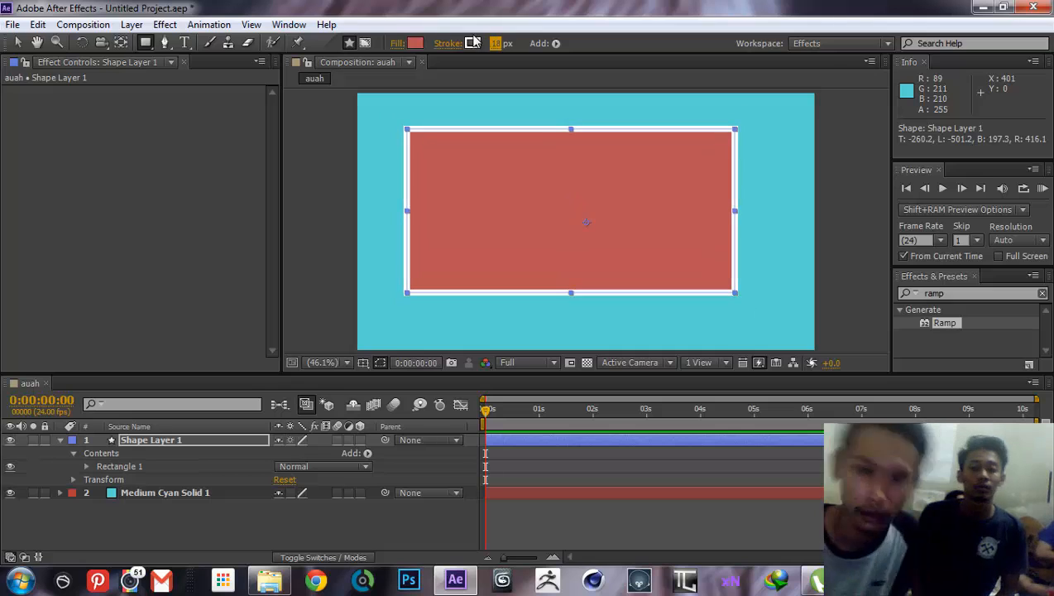
# Set the red rectangle's stroke to None, select the cyan solid layer and switch to the Selection tool.
pyautogui.click(450, 43)
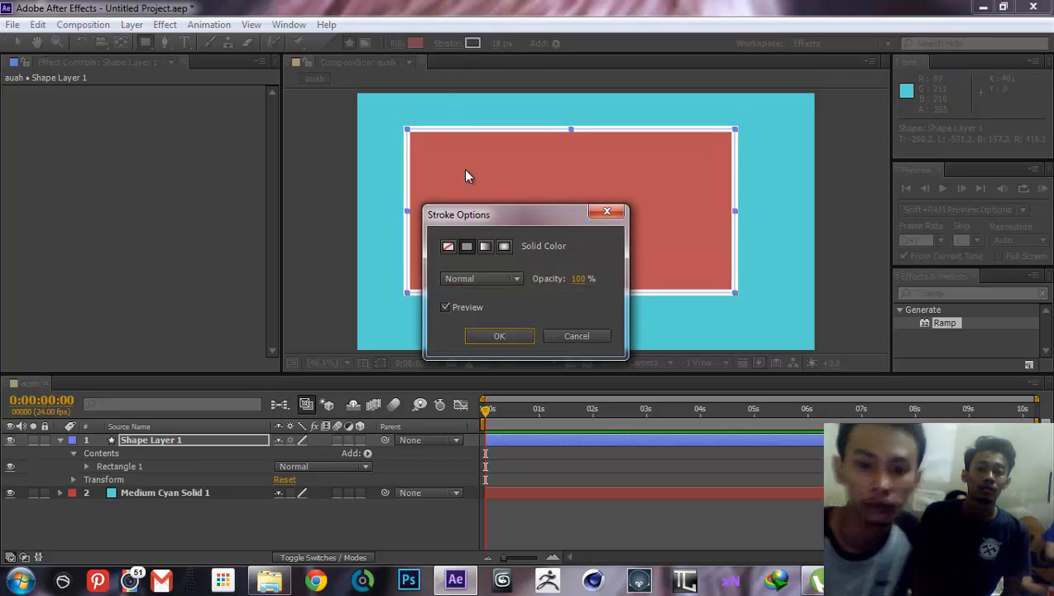
pyautogui.click(451, 247)
pyautogui.click(514, 331)
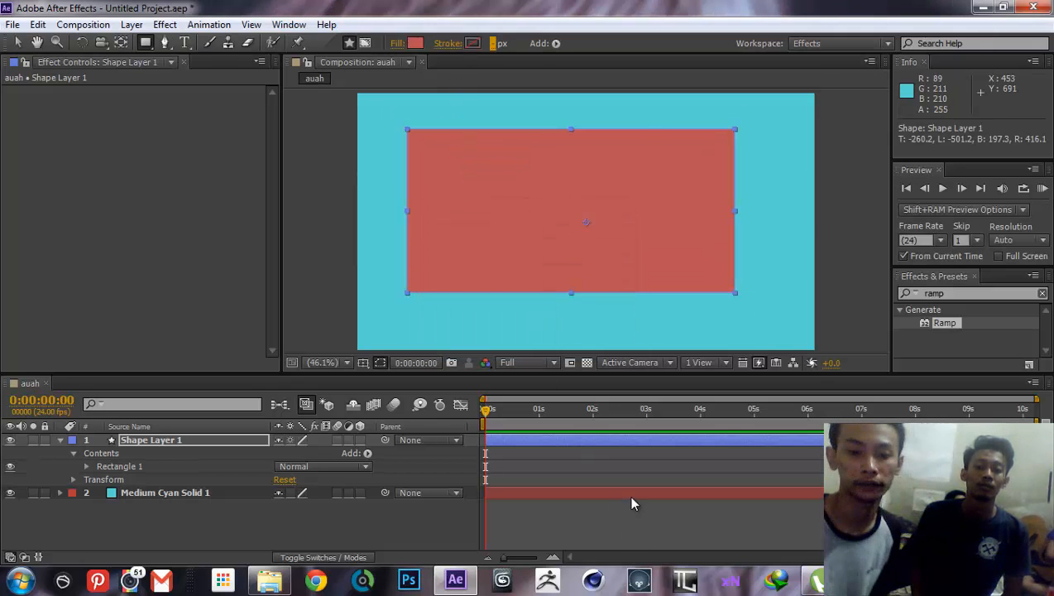
pyautogui.click(632, 497)
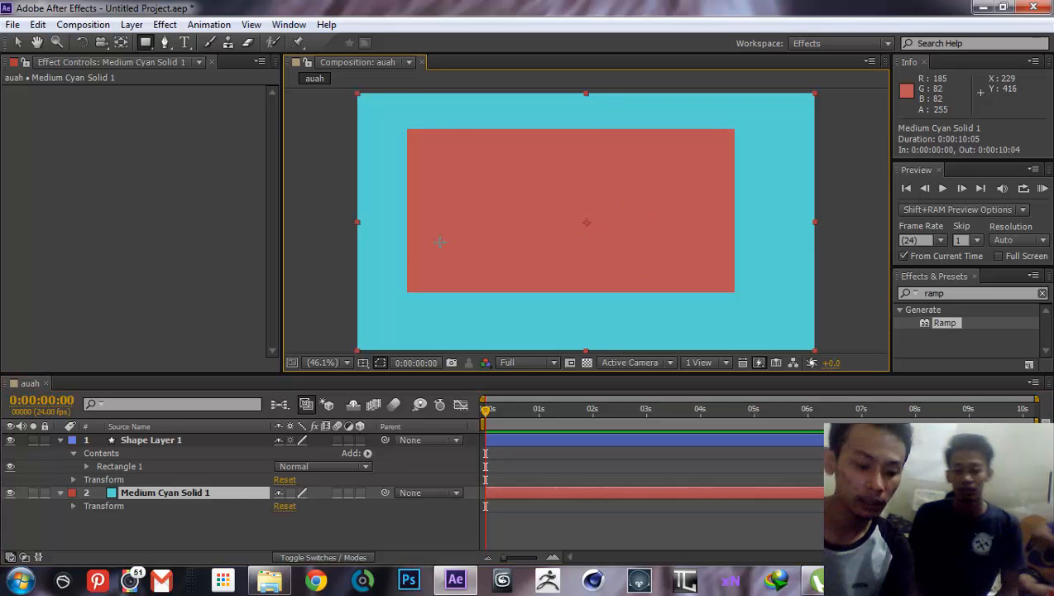
pyautogui.press('v')
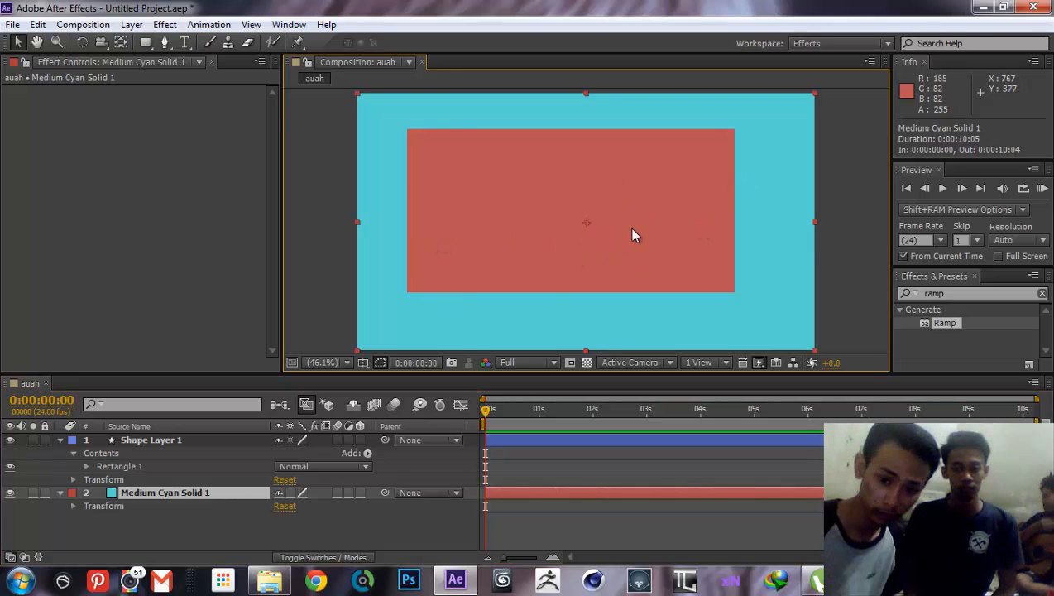
# Rotate Shape Layer 1 to -104° through its transform properties.
pyautogui.click(165, 440)
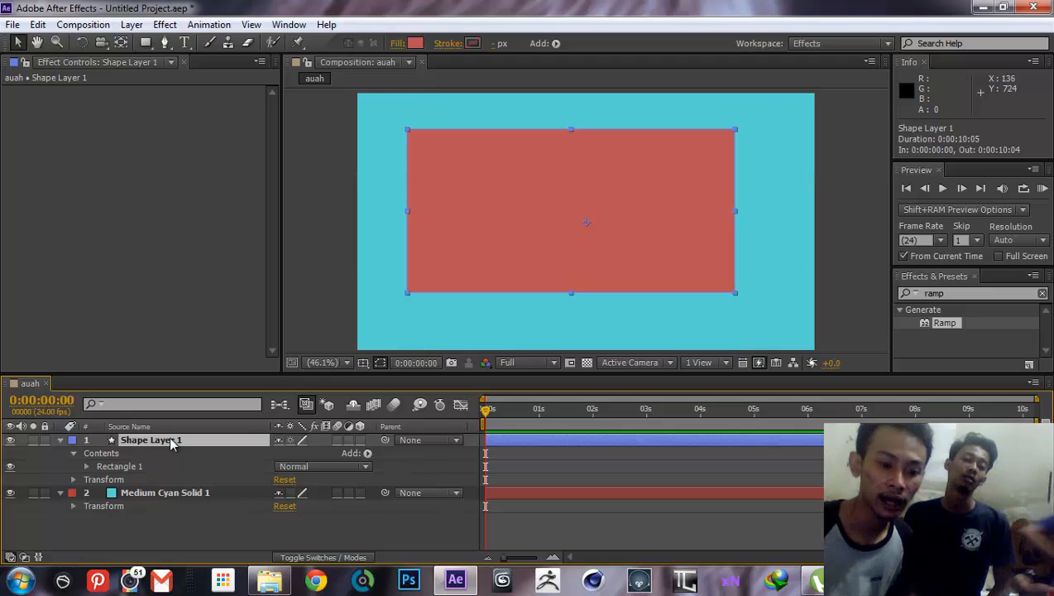
pyautogui.click(74, 480)
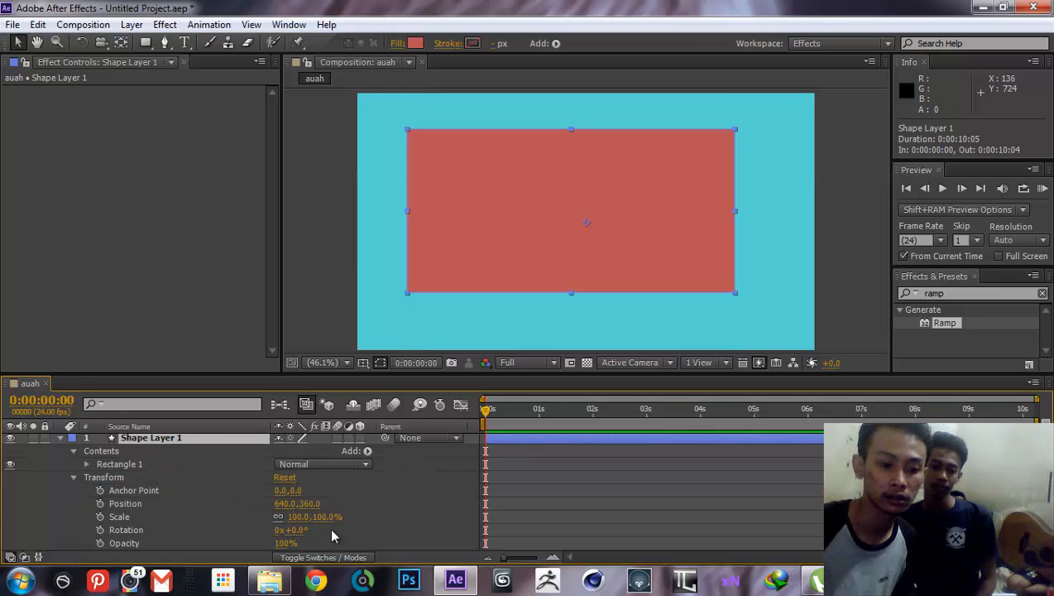
pyautogui.scroll(-2, 331, 529)
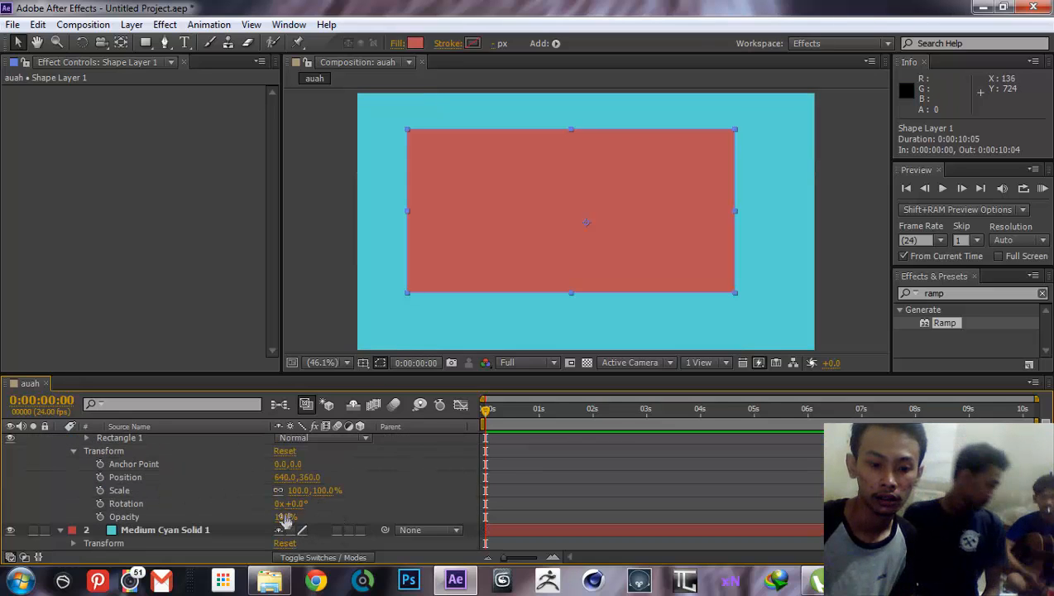
pyautogui.moveTo(295, 503); pyautogui.dragTo(338, 500)
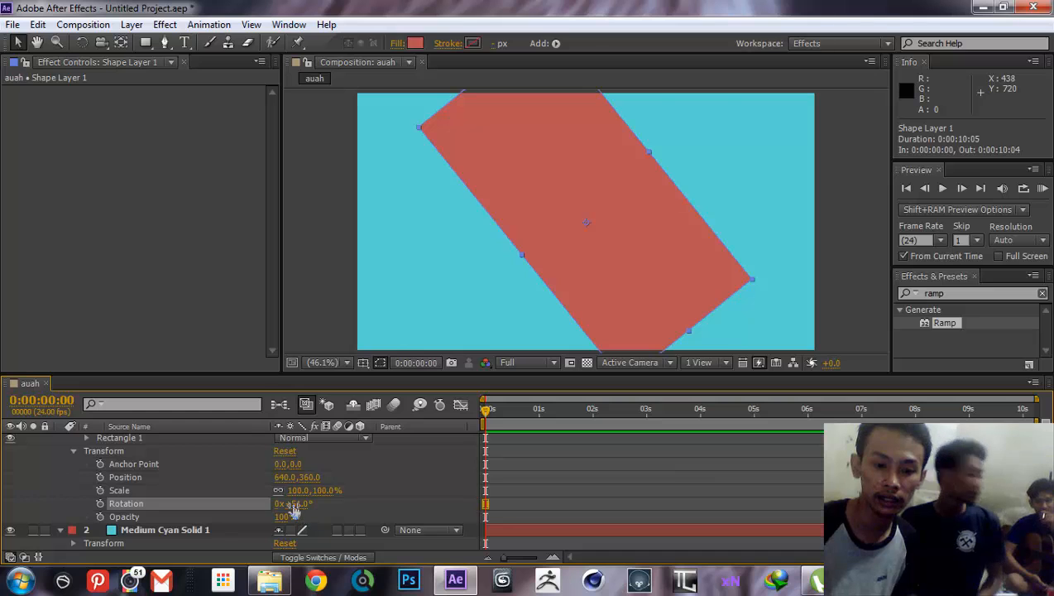
pyautogui.moveTo(293, 511); pyautogui.dragTo(188, 478)
pyautogui.scroll(1, 188, 478)
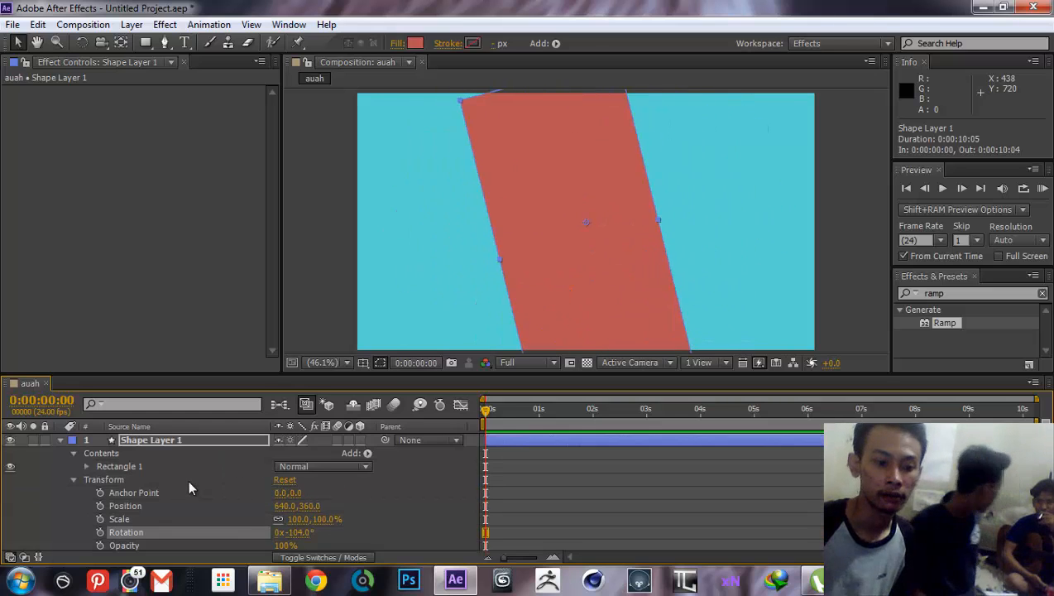
# Collapse and hide Shape Layer 1, deselect it, and add a new rectangle shape layer that fills the whole composition.
pyautogui.click(60, 439)
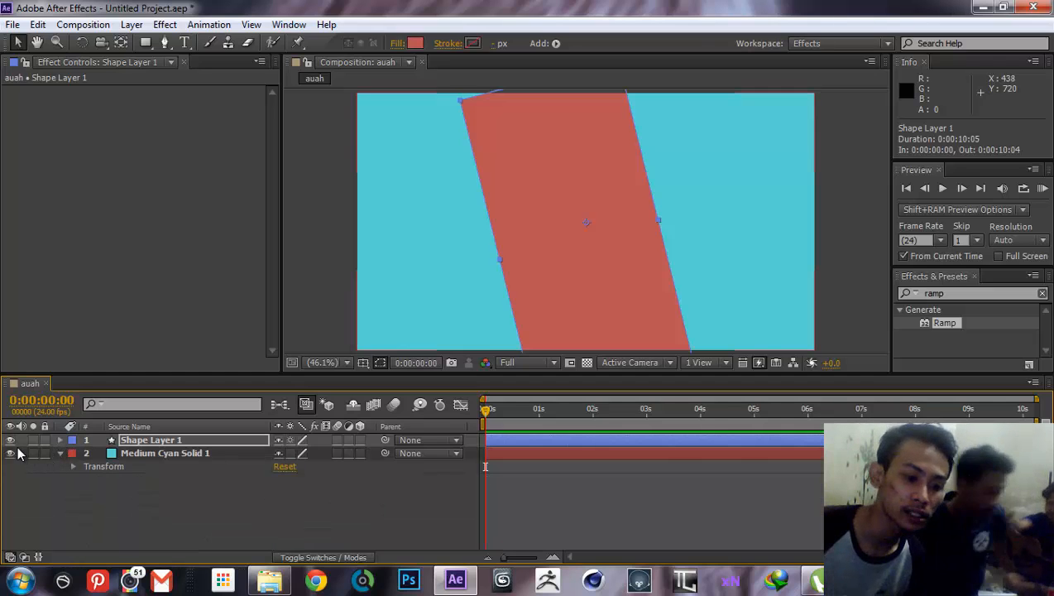
pyautogui.click(10, 440)
pyautogui.click(213, 505)
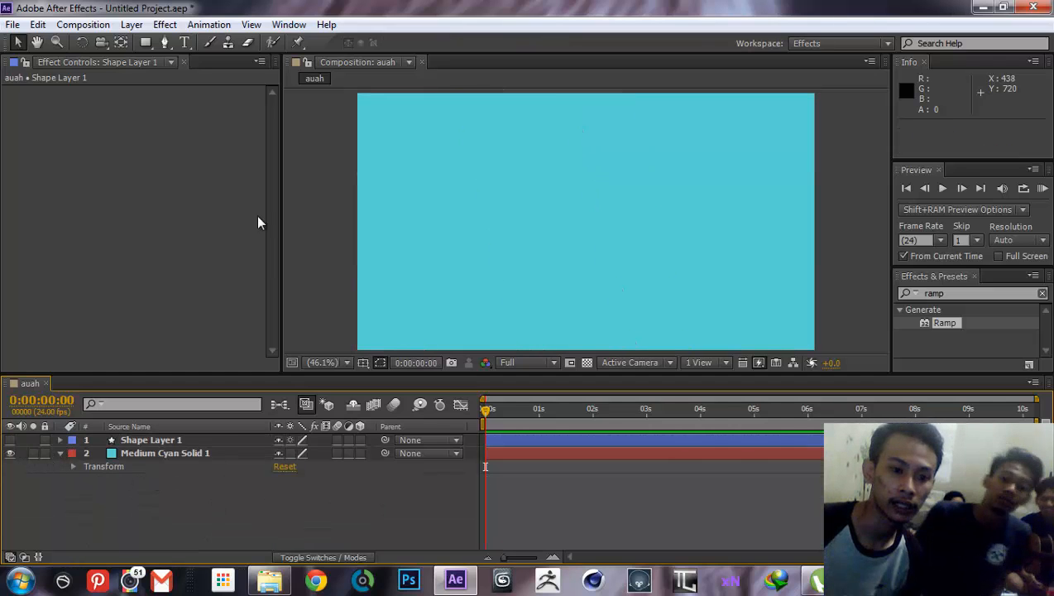
pyautogui.click(143, 43)
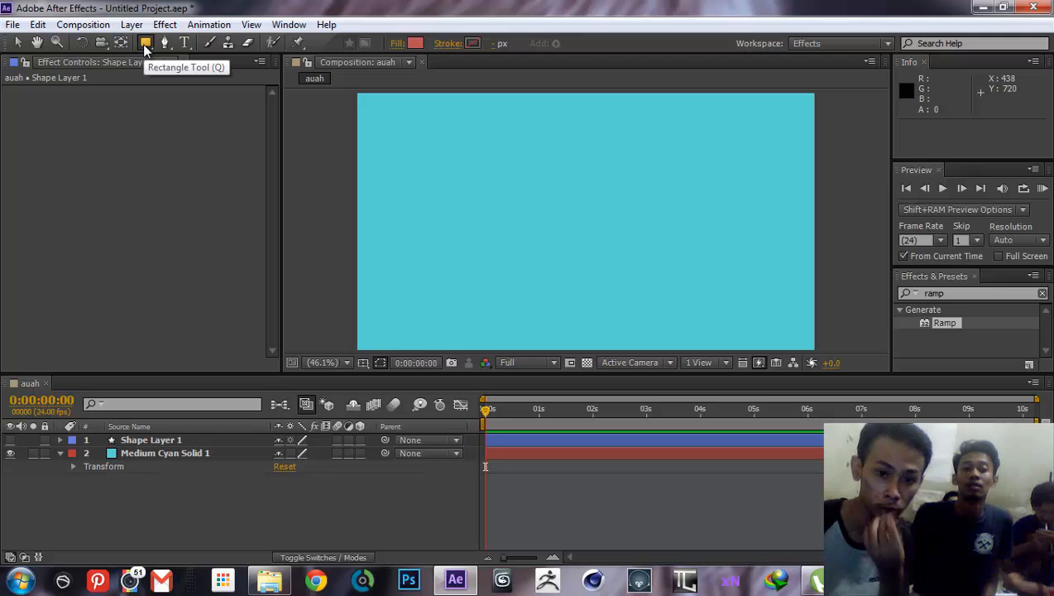
pyautogui.doubleClick(143, 44)
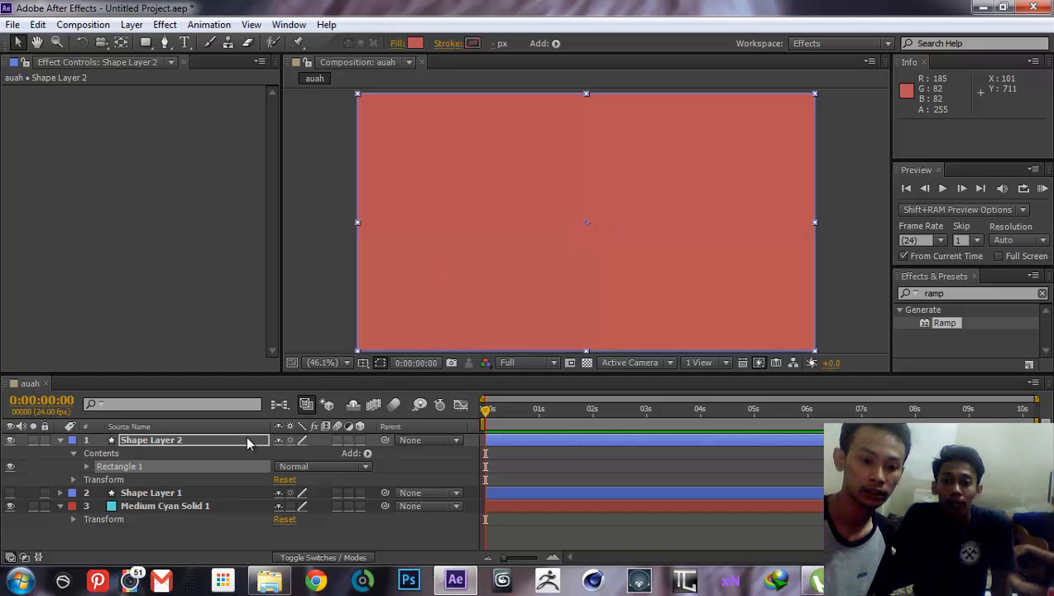
# Try out the rotation of Shape Layer 2 and set it back to 0°.
pyautogui.click(74, 481)
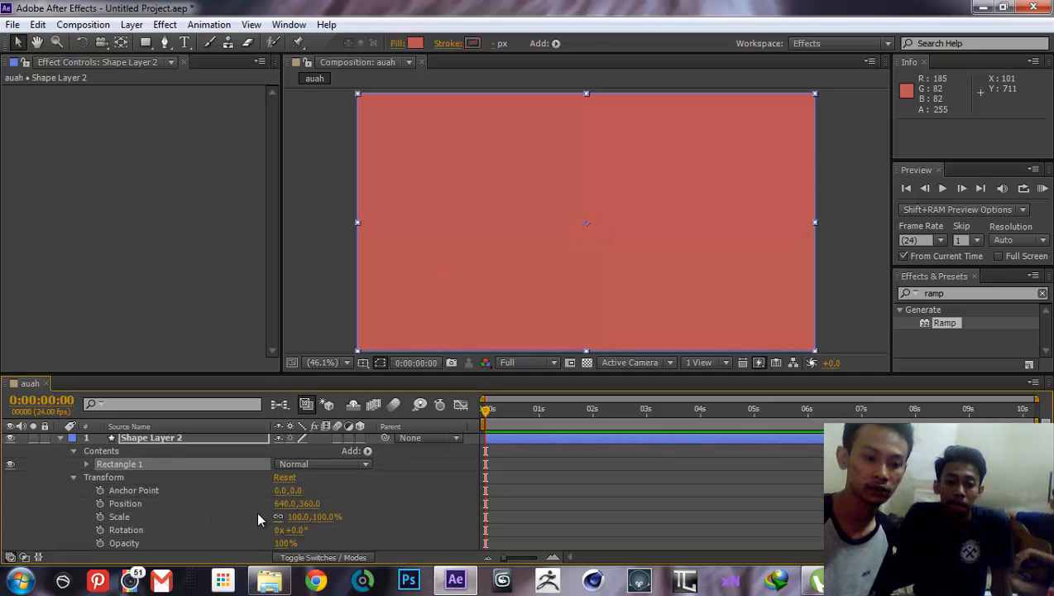
pyautogui.moveTo(300, 538)
pyautogui.mouseDown()
pyautogui.moveTo(348, 529)
pyautogui.moveTo(314, 513)
pyautogui.moveTo(356, 505)
pyautogui.moveTo(330, 488)
pyautogui.moveTo(376, 478)
pyautogui.moveTo(203, 450)
pyautogui.moveTo(320, 468)
pyautogui.moveTo(307, 536)
pyautogui.mouseUp()
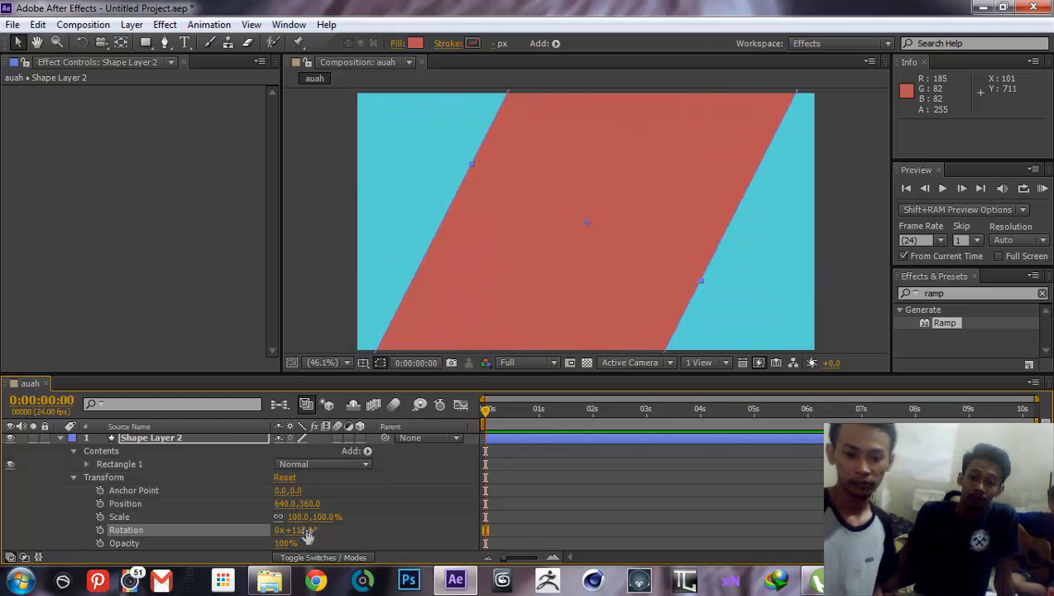
pyautogui.click(303, 531)
pyautogui.press('Return')
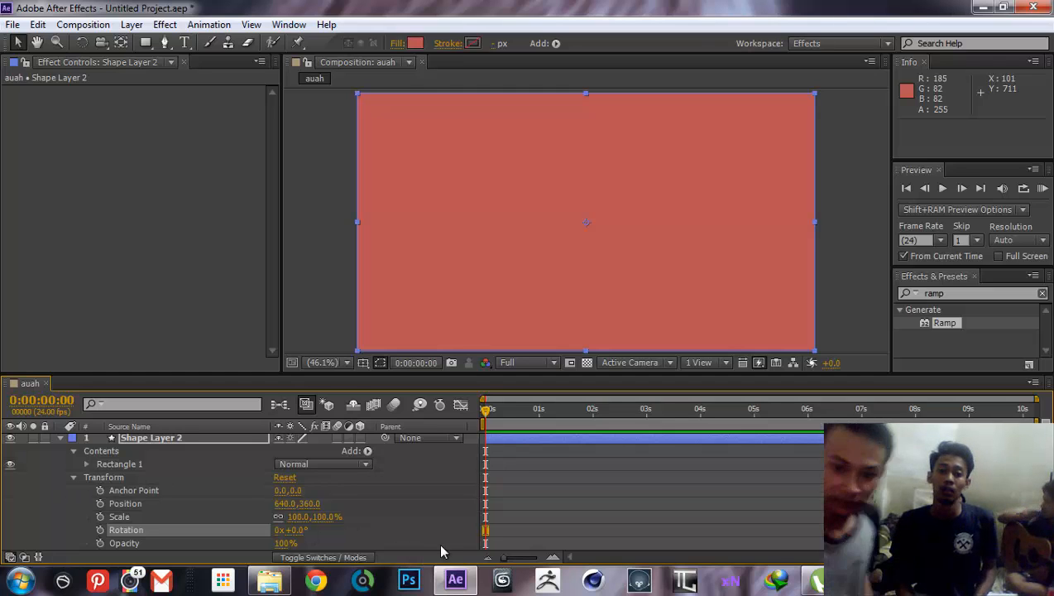
# Expand the contents of Shape Layer 2 down to the Rectangle Path 1 size, position and roundness properties.
pyautogui.scroll(1, 101, 476)
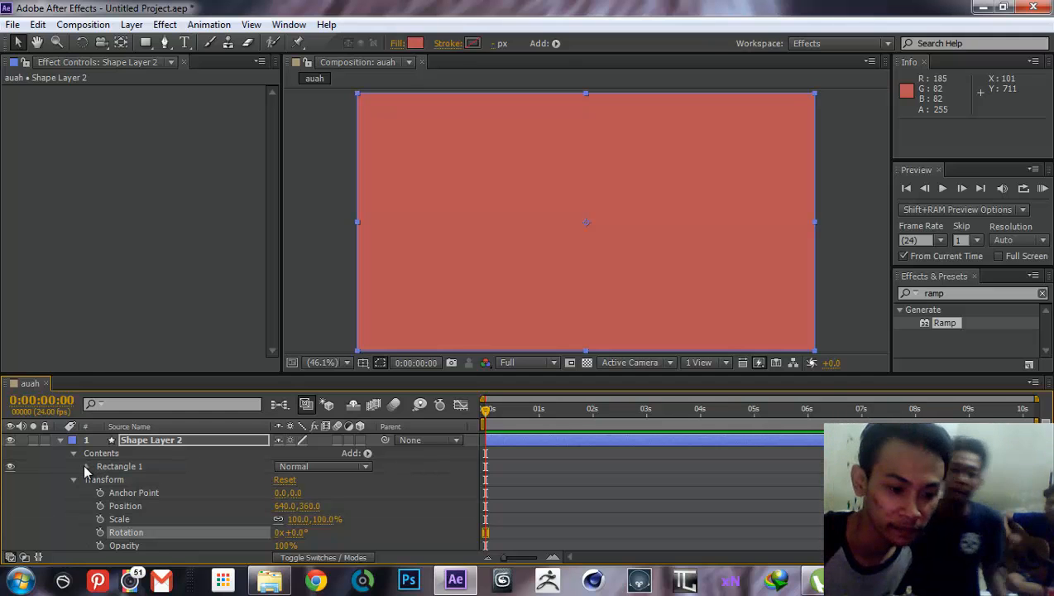
pyautogui.click(87, 466)
pyautogui.click(87, 467)
pyautogui.click(125, 532)
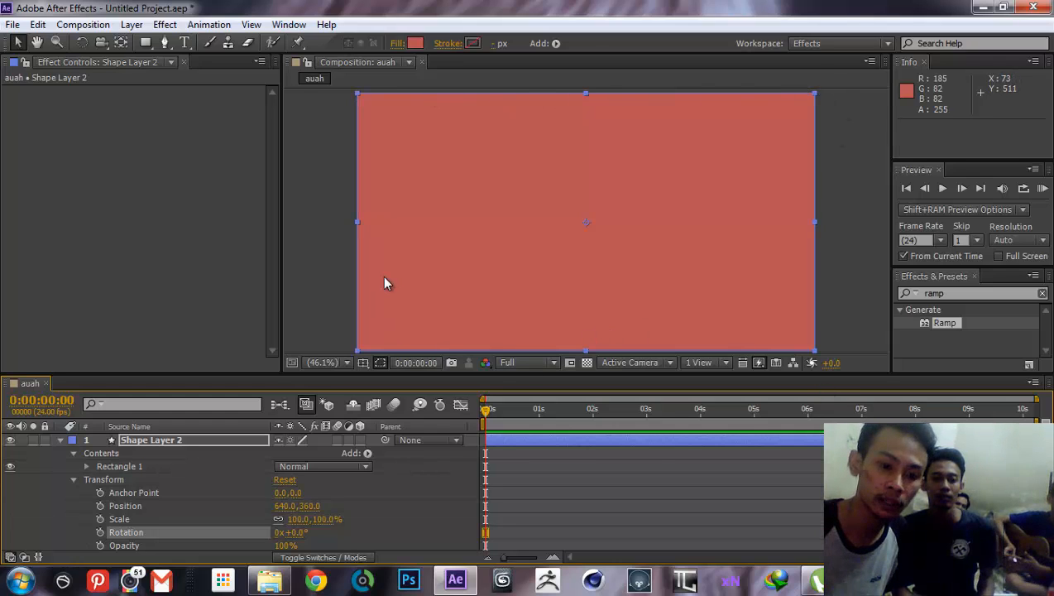
pyautogui.click(87, 466)
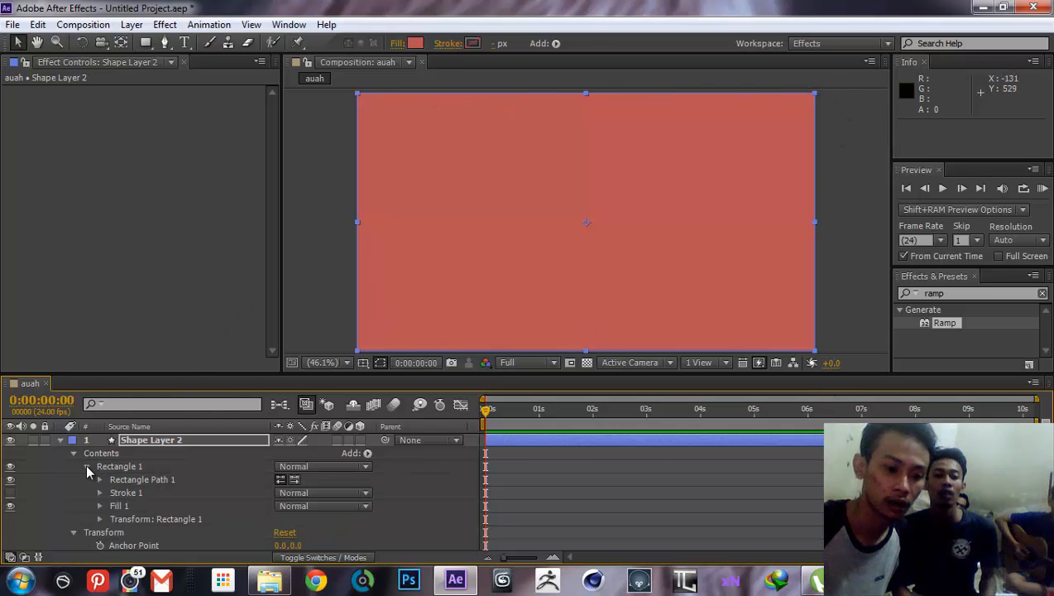
pyautogui.click(87, 467)
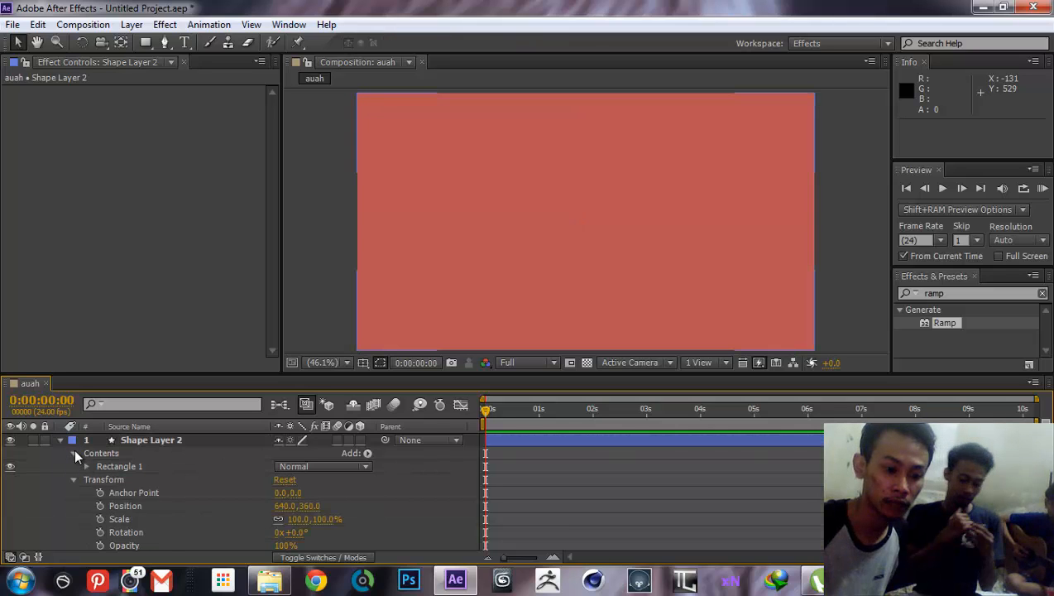
pyautogui.click(74, 454)
pyautogui.click(73, 454)
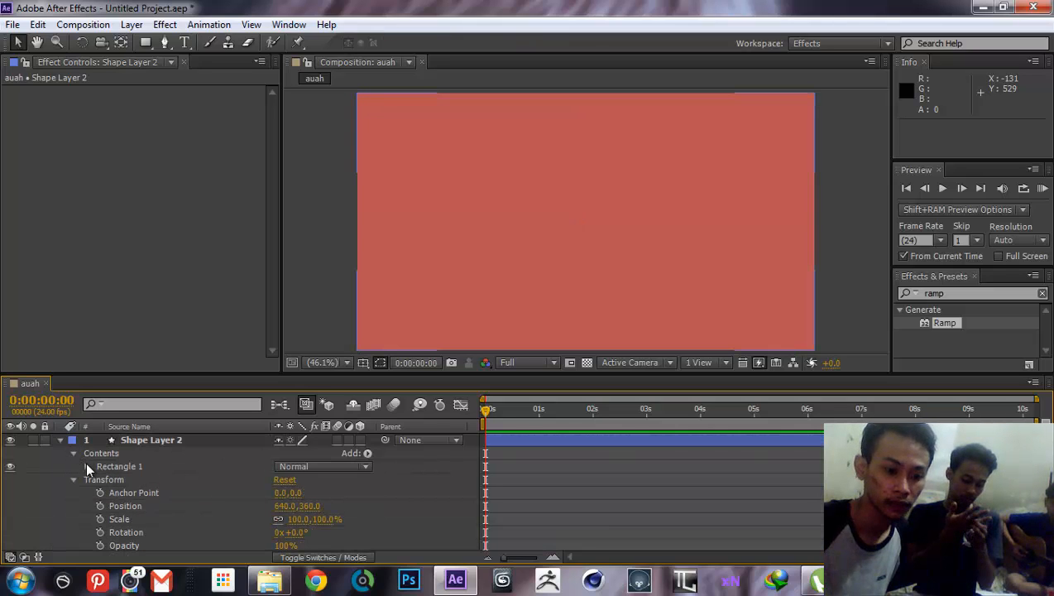
pyautogui.click(88, 467)
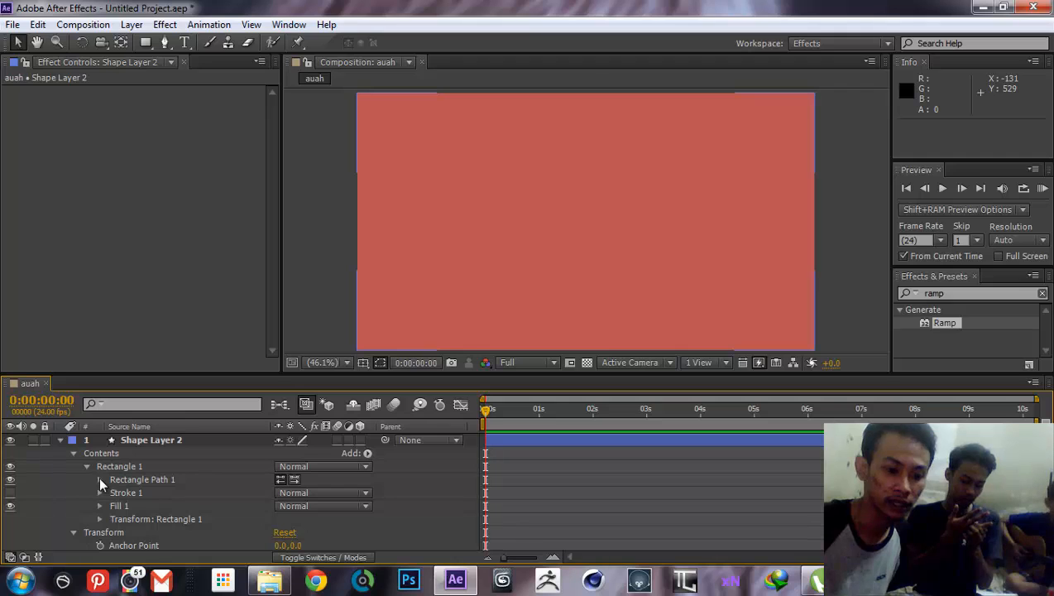
pyautogui.click(99, 480)
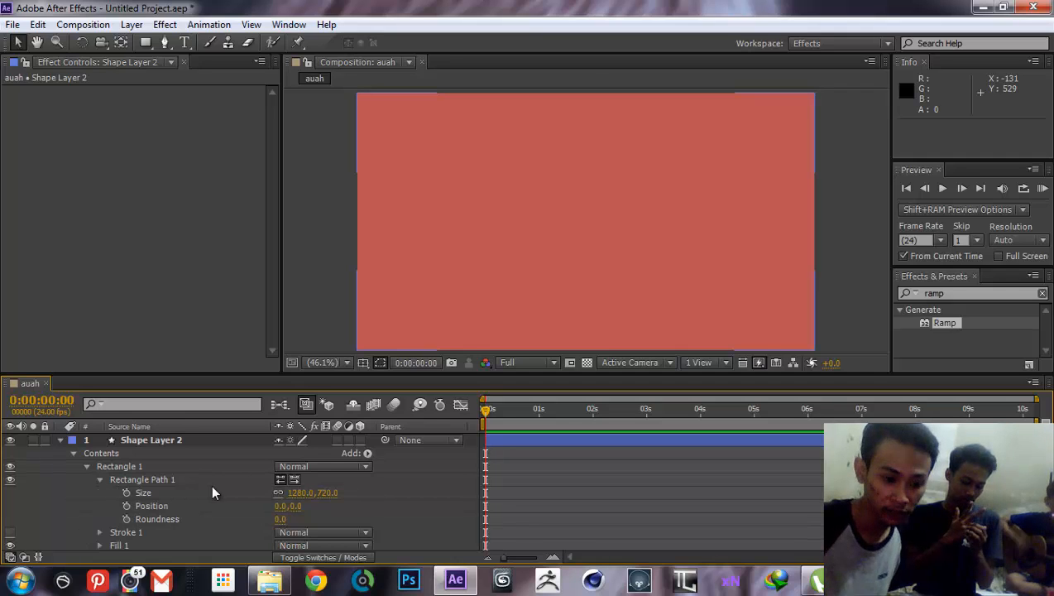
# Shrink the rectangle path proportionally to about 606 × 341 px and set its vertical position to 0.
pyautogui.moveTo(295, 494)
pyautogui.mouseDown()
pyautogui.moveTo(332, 495)
pyautogui.moveTo(165, 484)
pyautogui.moveTo(133, 464)
pyautogui.moveTo(140, 425)
pyautogui.moveTo(25, 414)
pyautogui.moveTo(153, 411)
pyautogui.moveTo(6, 405)
pyautogui.moveTo(21, 416)
pyautogui.mouseUp()
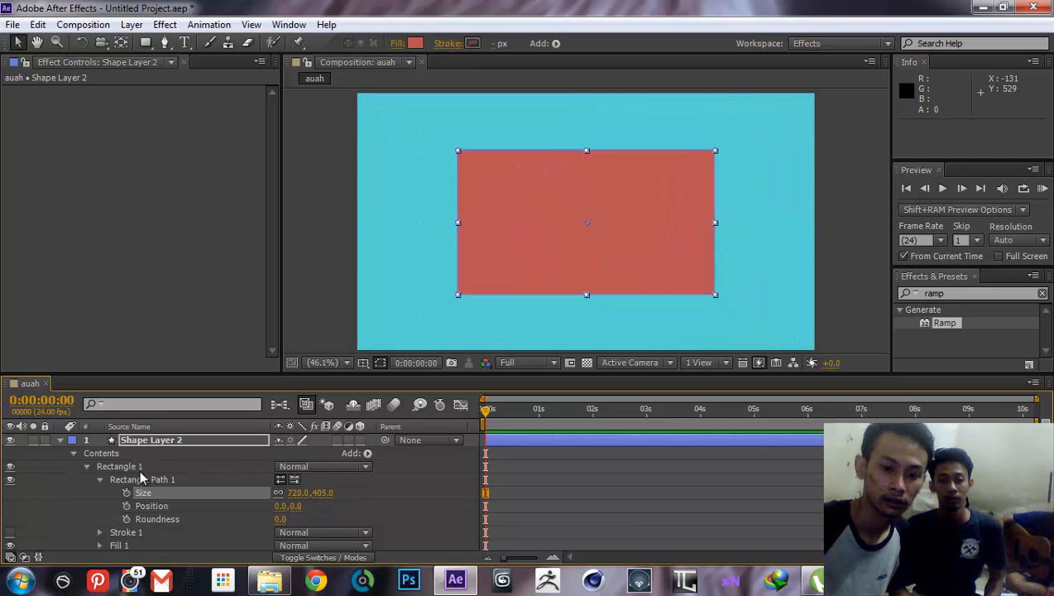
pyautogui.moveTo(338, 489); pyautogui.dragTo(296, 505)
pyautogui.click(303, 506)
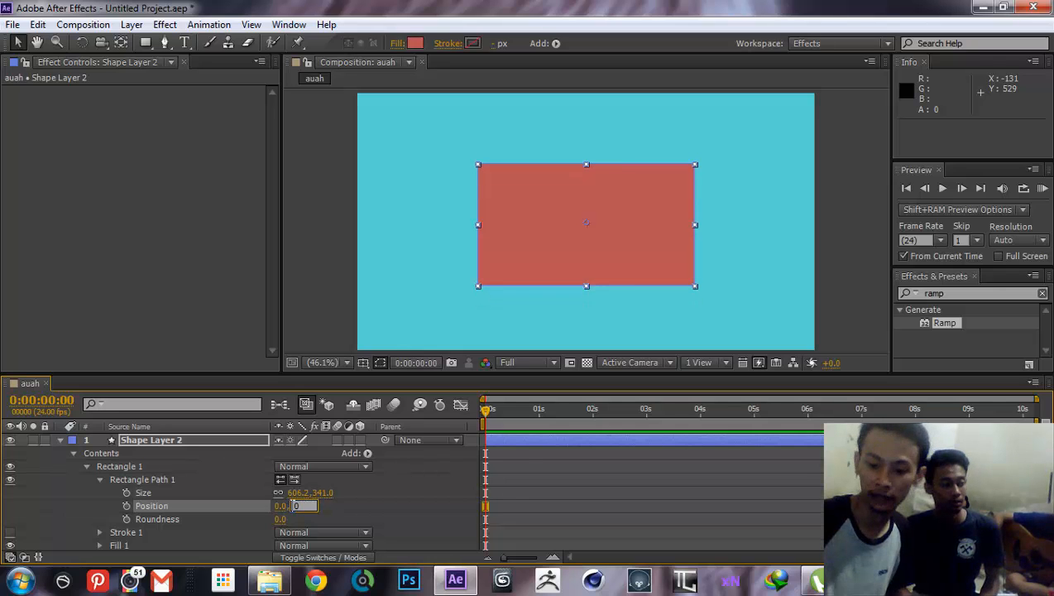
pyautogui.write('0')
pyautogui.press('Return')
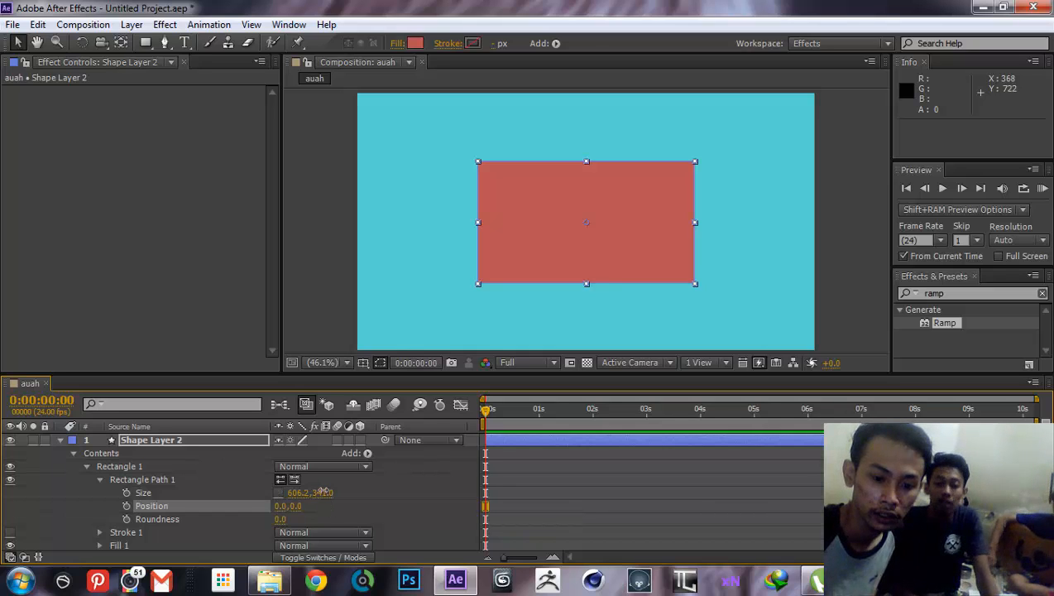
# Unlink the proportions of Rectangle Path 1 in Shape Layer 2 and set its size to 300 × 300 px.
pyautogui.moveTo(321, 493); pyautogui.dragTo(284, 464)
pyautogui.moveTo(297, 494); pyautogui.dragTo(340, 484)
pyautogui.click(306, 492)
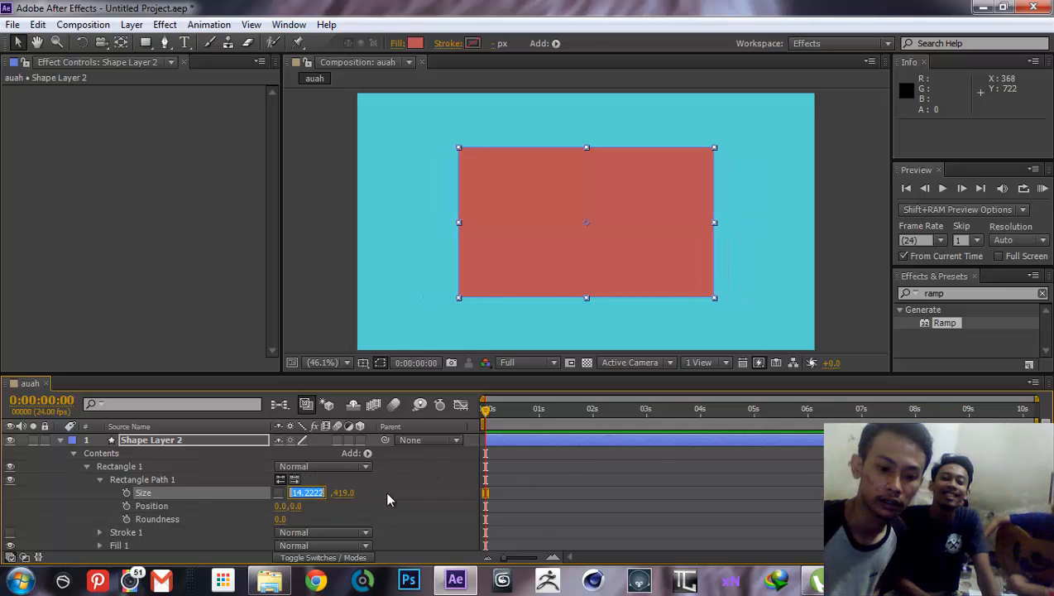
pyautogui.write('300')
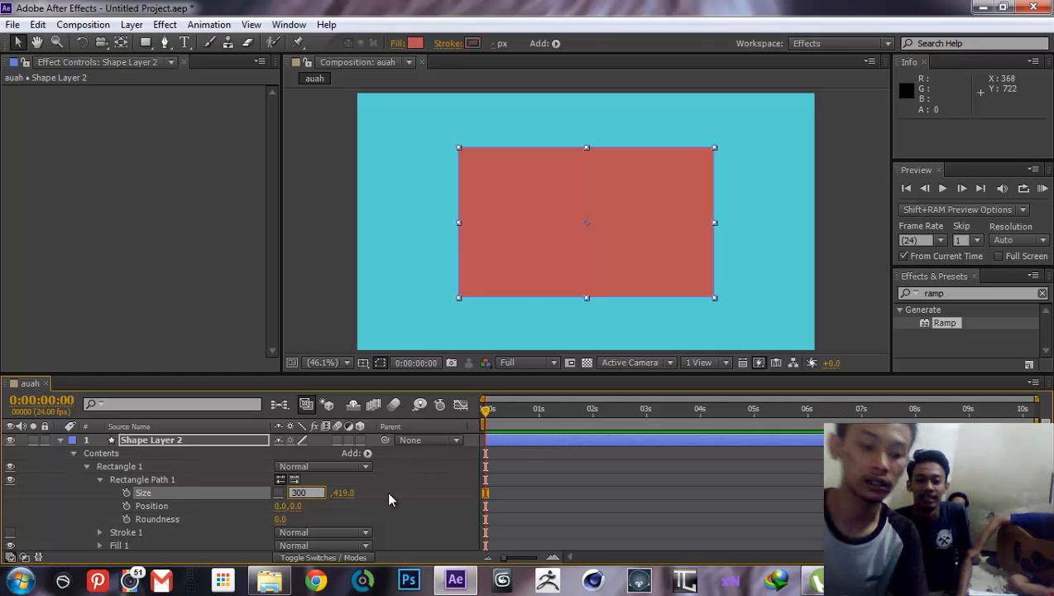
pyautogui.press('Tab')
pyautogui.write('300')
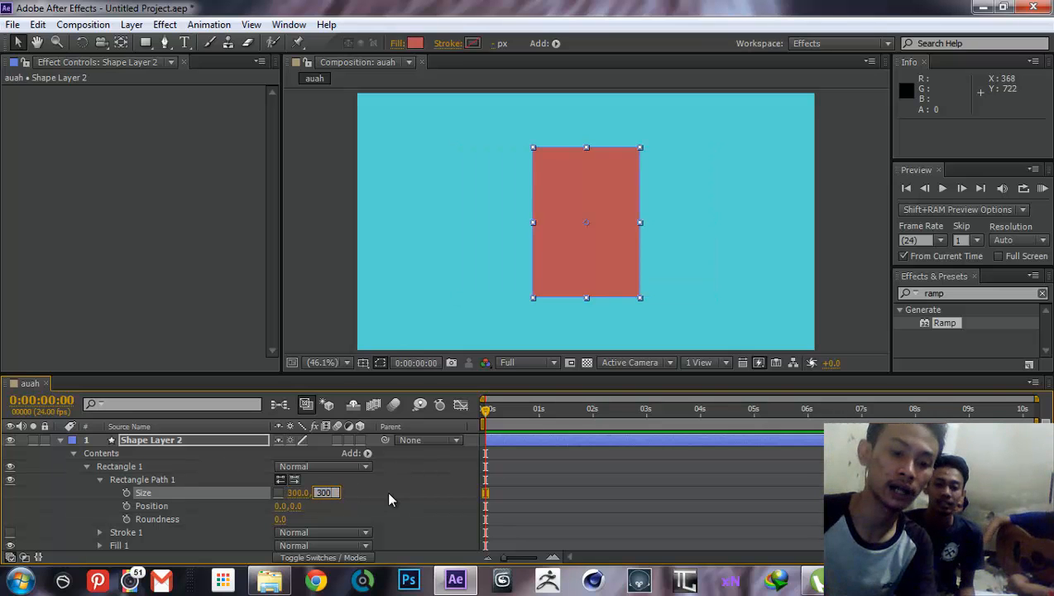
pyautogui.press('Return')
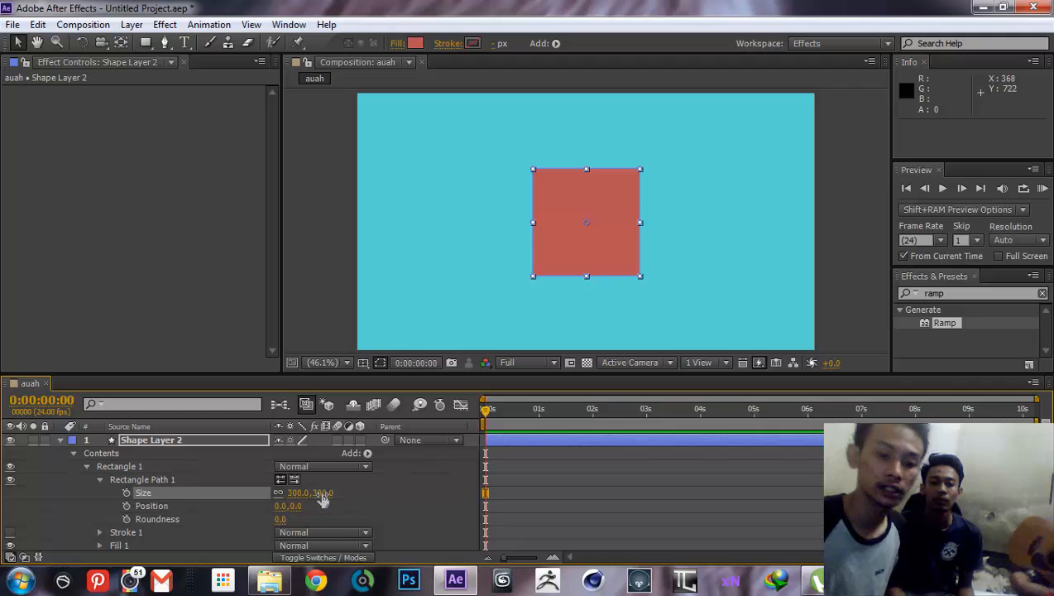
# Try out resizing Rectangle Path 1 with linked proportions, enlarging it to 410 × 410 px, and set the size back to 300.
pyautogui.moveTo(323, 495); pyautogui.dragTo(189, 425)
pyautogui.moveTo(406, 446); pyautogui.dragTo(350, 478)
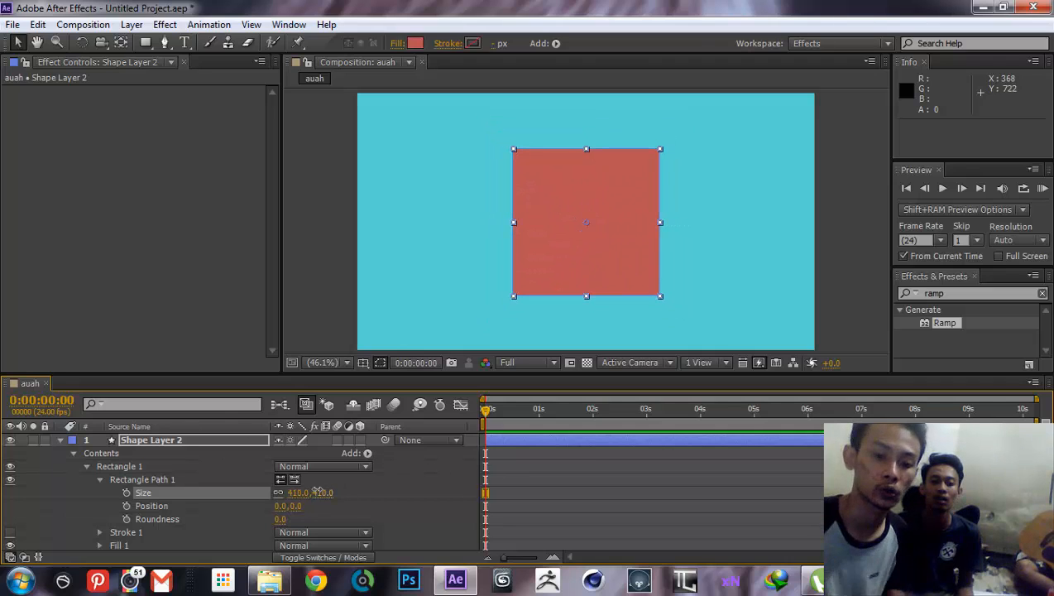
pyautogui.click(323, 492)
pyautogui.press('BackSpace')
pyautogui.write('300')
pyautogui.press('Return')
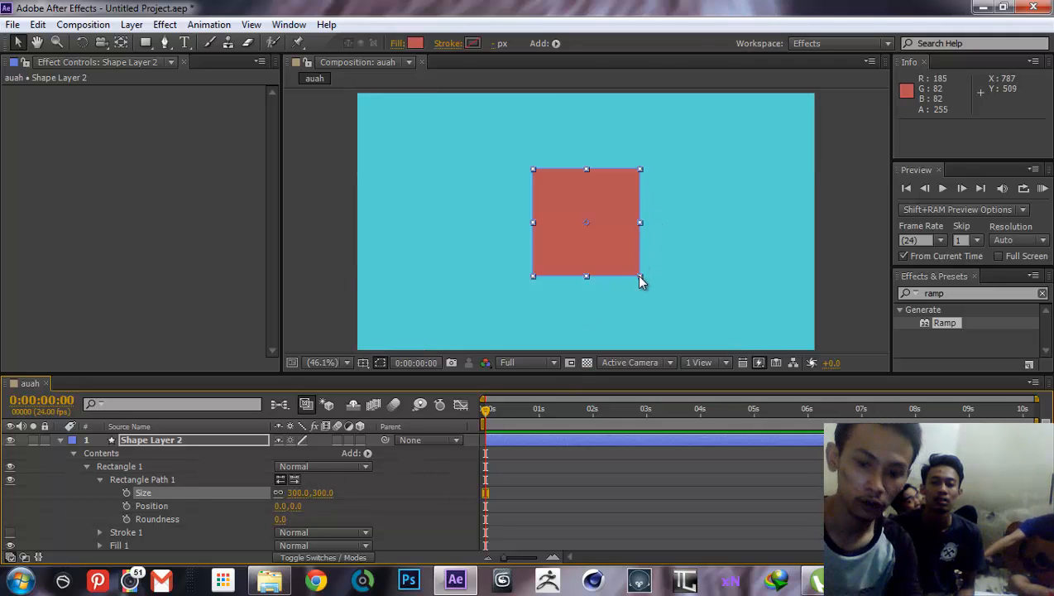
# Try out enlarging the red square by its corner handle in the composition view and undo the resize.
pyautogui.moveTo(639, 277)
pyautogui.mouseDown()
pyautogui.moveTo(706, 341)
pyautogui.moveTo(601, 237)
pyautogui.moveTo(682, 313)
pyautogui.moveTo(627, 263)
pyautogui.mouseUp()
pyautogui.moveTo(668, 310); pyautogui.dragTo(681, 316)
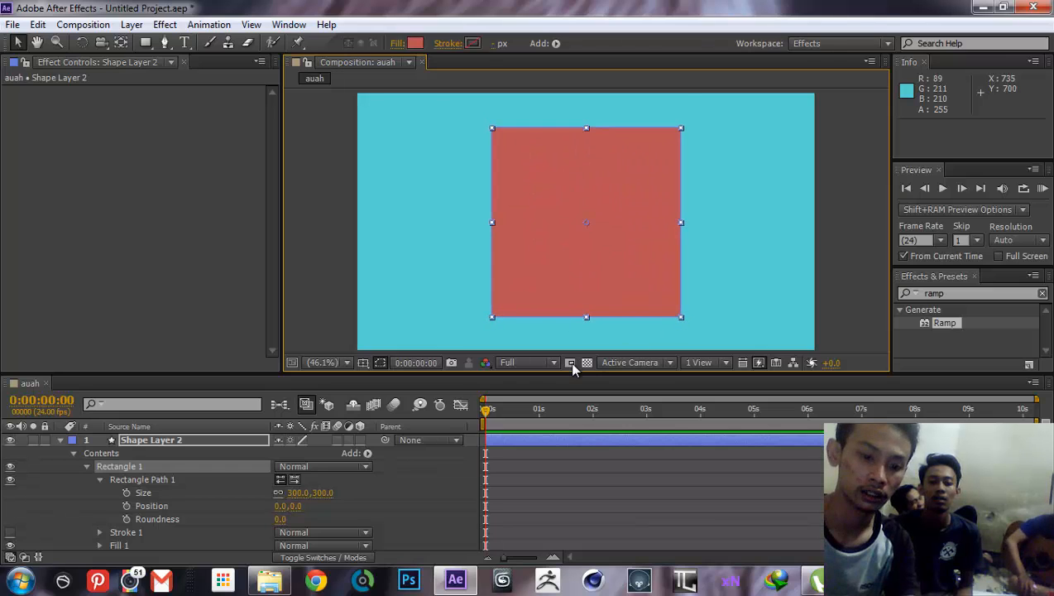
pyautogui.click(323, 492)
pyautogui.click(404, 482)
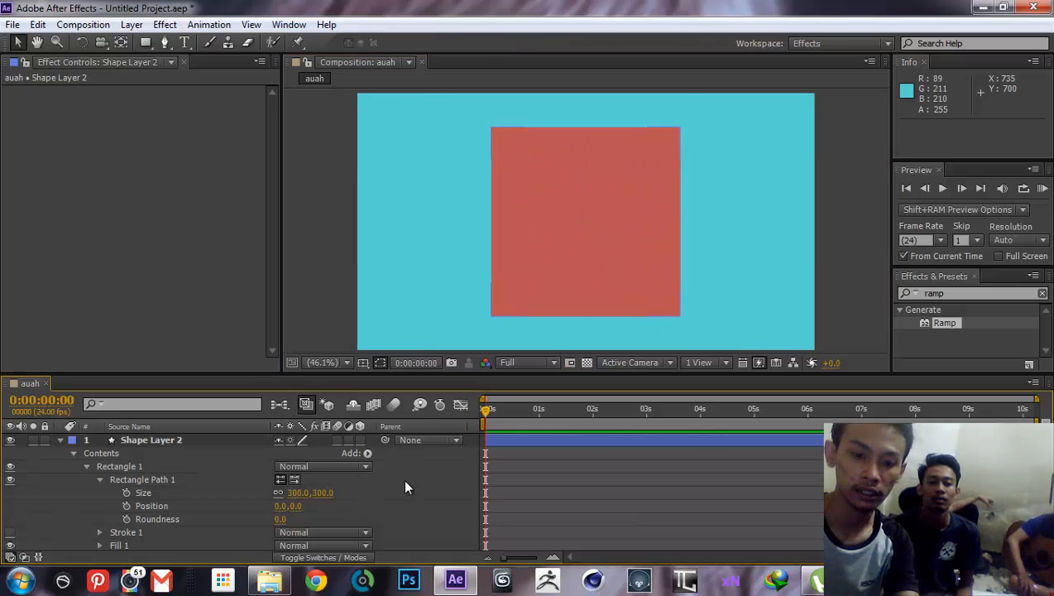
pyautogui.hotkey('ctrl', 'z')
pyautogui.click(415, 470)
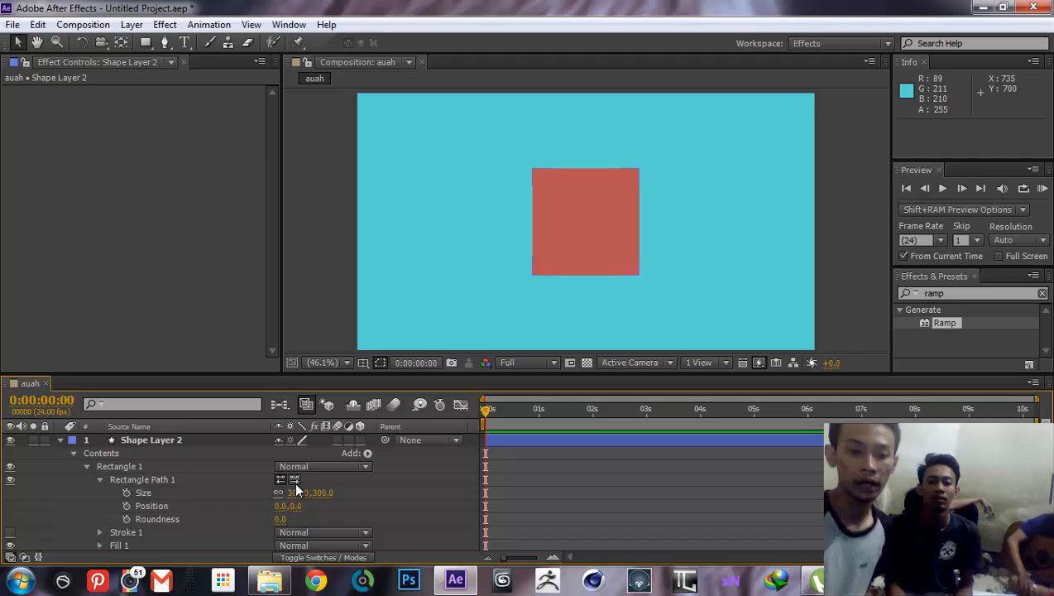
# Collapse the contents of Shape Layer 2 so that only its transform properties are expanded.
pyautogui.click(74, 452)
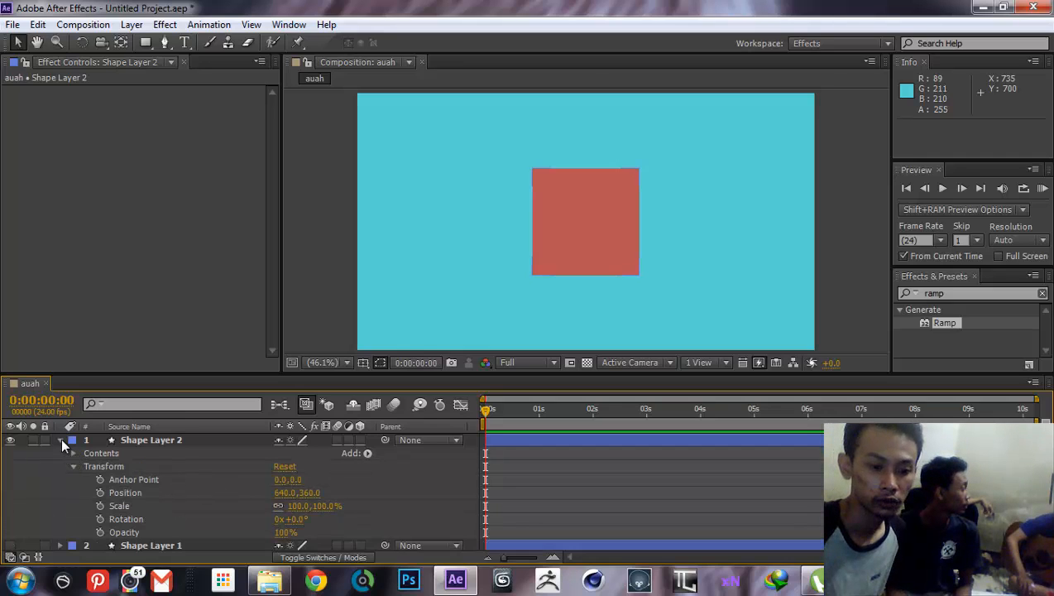
pyautogui.click(61, 439)
pyautogui.click(61, 440)
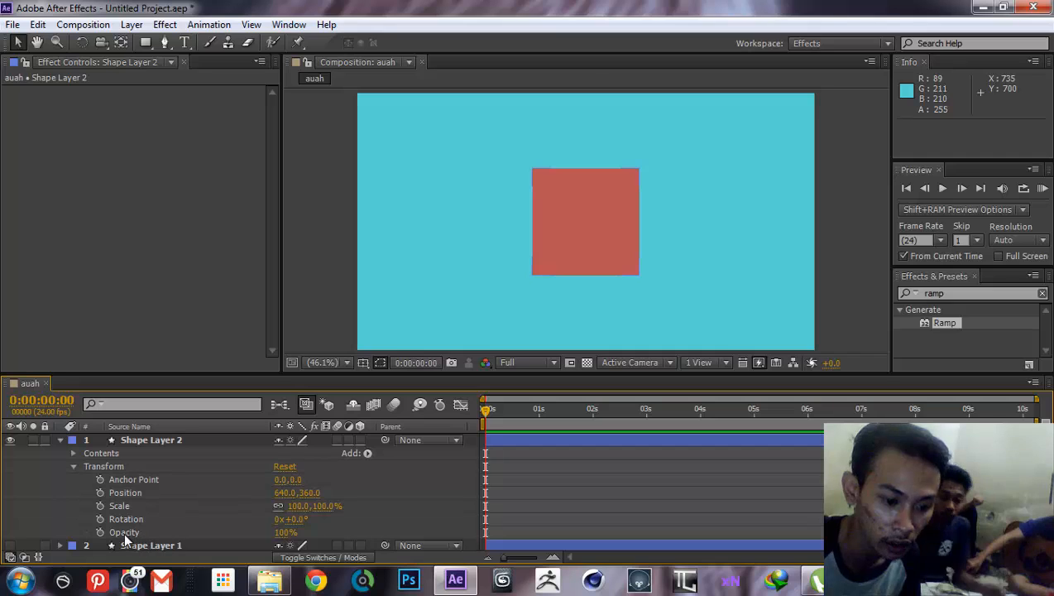
# Try out the position and a 195% scale of Shape Layer 2, undoing the move and setting the scale back to 100%.
pyautogui.moveTo(308, 496); pyautogui.dragTo(377, 497)
pyautogui.hotkey('ctrl', 'z')
pyautogui.click(329, 507)
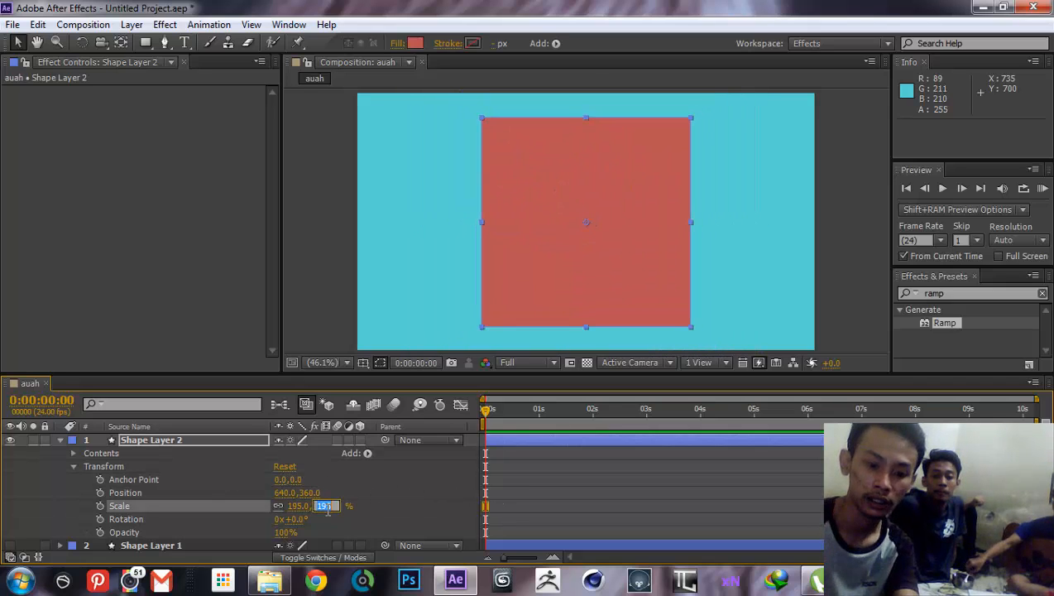
pyautogui.write('100')
pyautogui.press('Return')
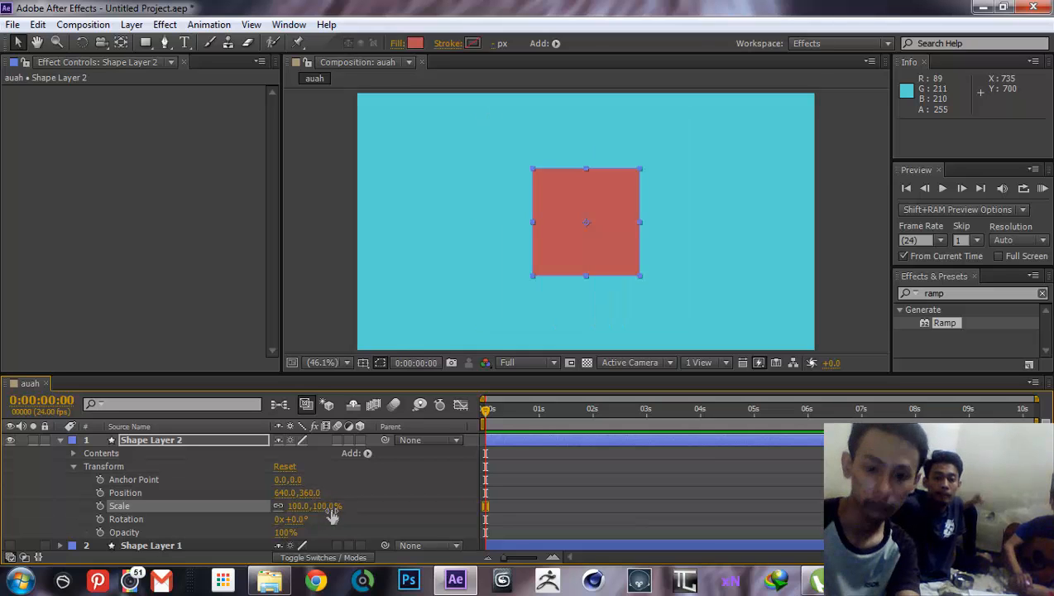
# Try out a 90° rotation of Shape Layer 2, set it back to 0° and deselect the layer.
pyautogui.moveTo(299, 519)
pyautogui.mouseDown()
pyautogui.moveTo(339, 519)
pyautogui.moveTo(306, 525)
pyautogui.mouseUp()
pyautogui.click(299, 520)
pyautogui.write('0')
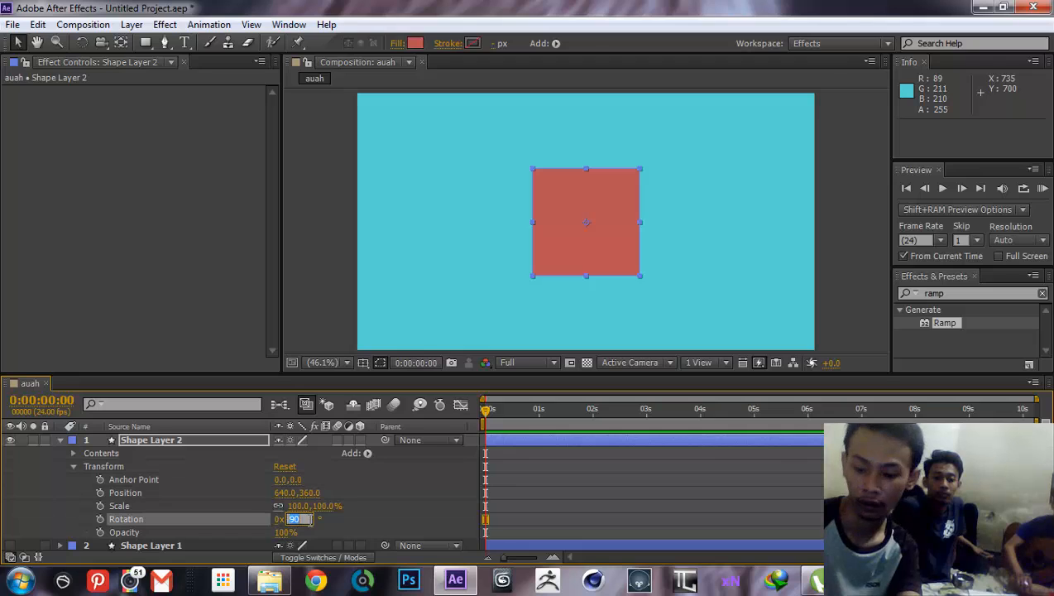
pyautogui.press('Return')
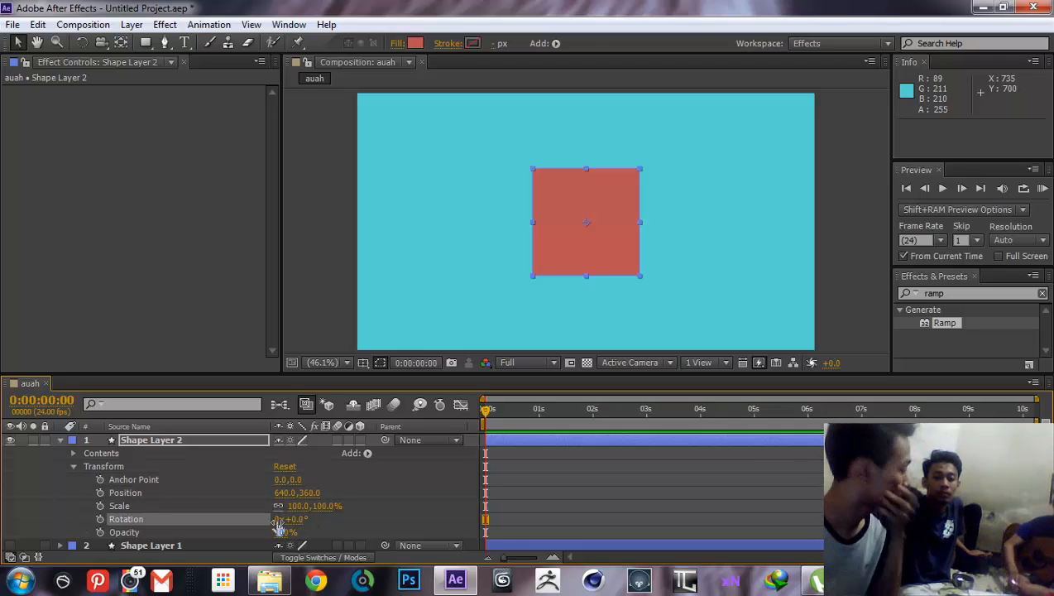
pyautogui.click(398, 491)
pyautogui.scroll(-1, 436, 455)
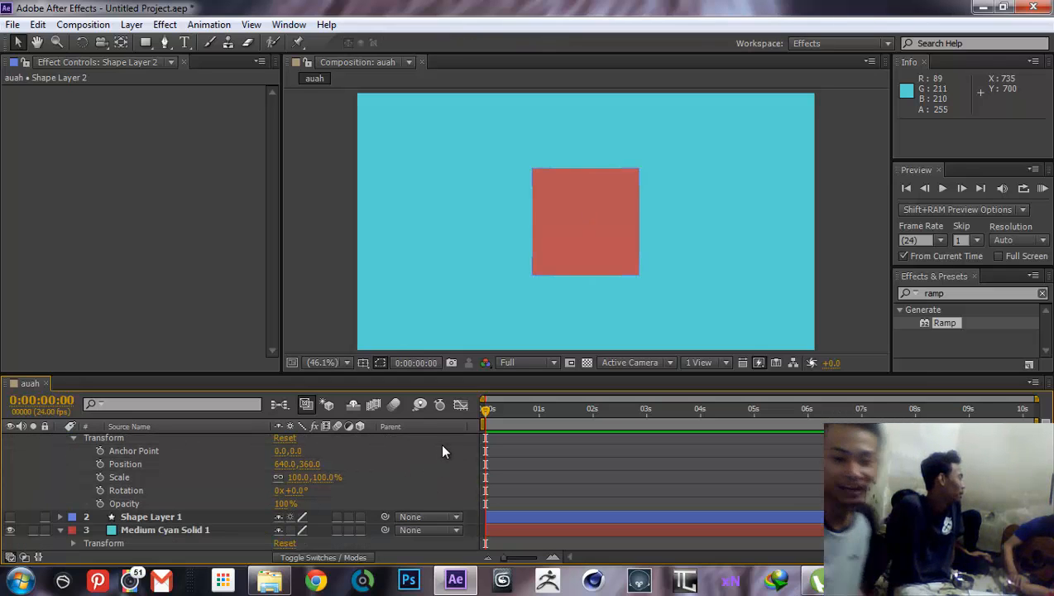
pyautogui.scroll(1, 442, 453)
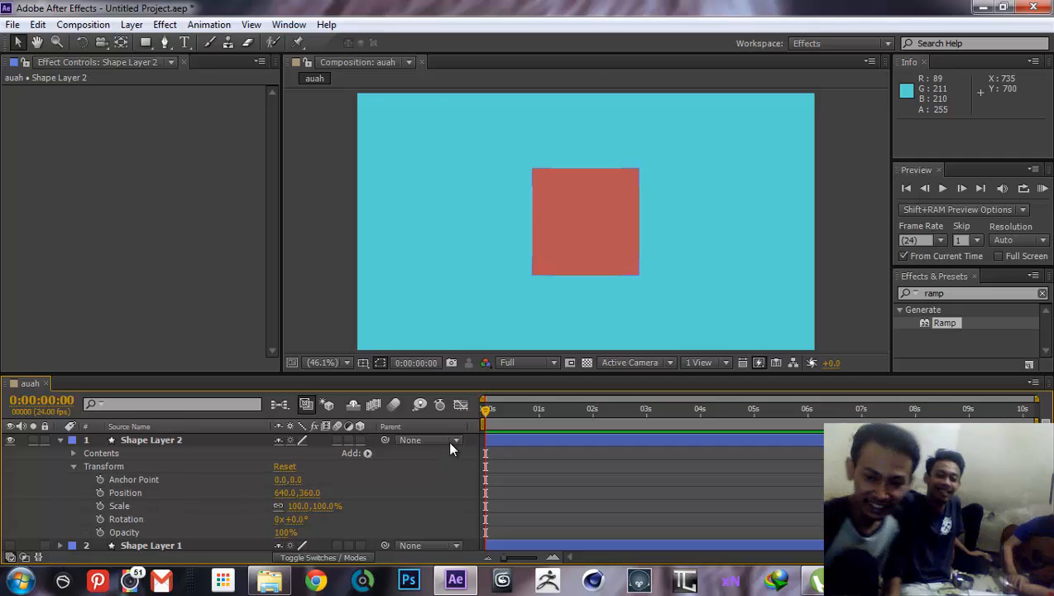
# Try out the opacity of Shape Layer 2 at 54% and 50% and set it back to 100%.
pyautogui.click(625, 201)
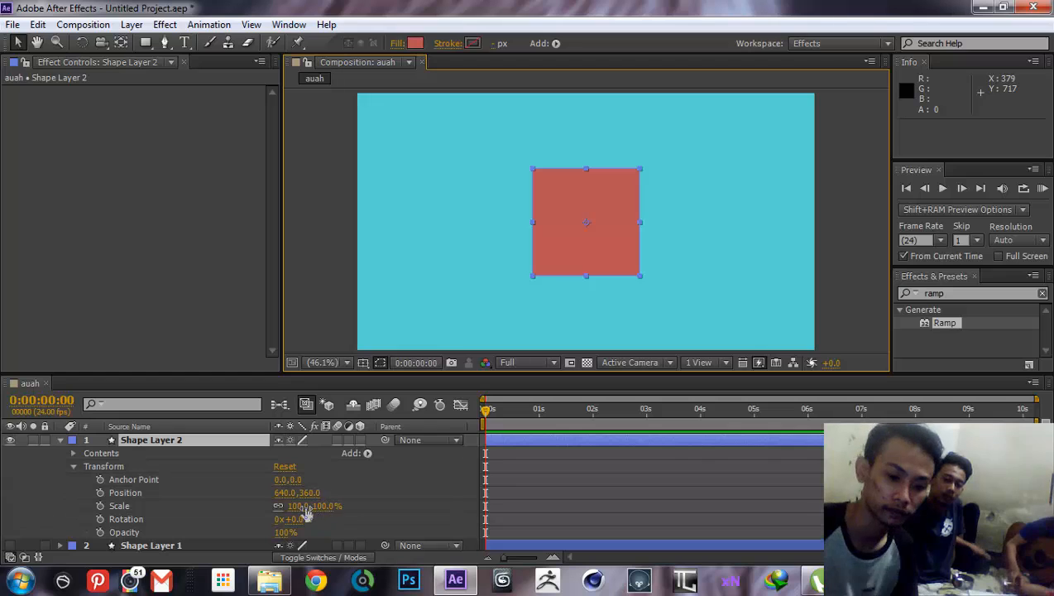
pyautogui.moveTo(280, 532)
pyautogui.mouseDown()
pyautogui.moveTo(252, 530)
pyautogui.moveTo(294, 529)
pyautogui.moveTo(278, 518)
pyautogui.moveTo(282, 542)
pyautogui.mouseUp()
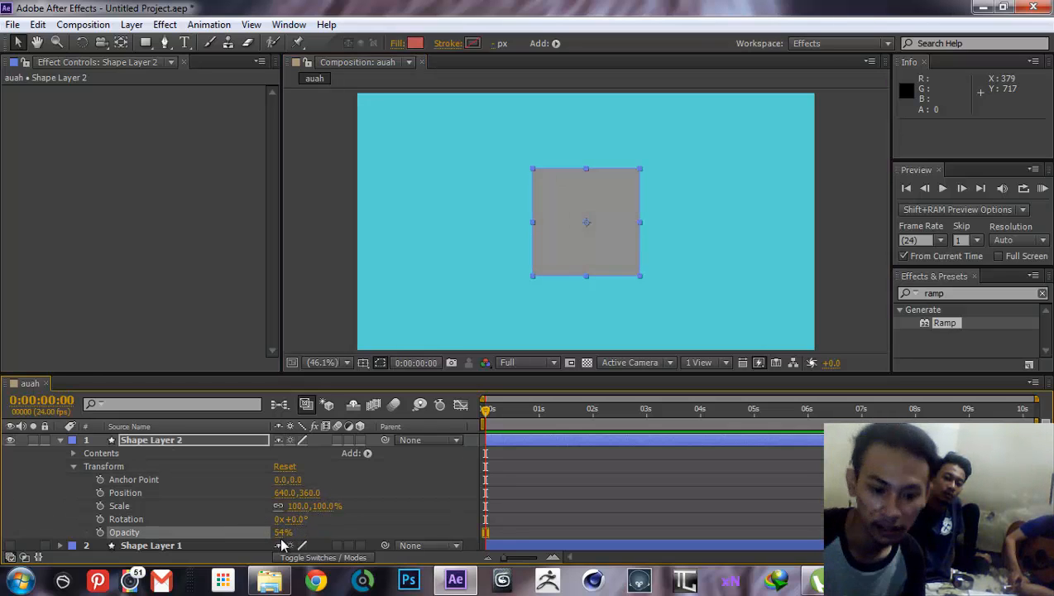
pyautogui.click(280, 534)
pyautogui.write('300')
pyautogui.press('Return')
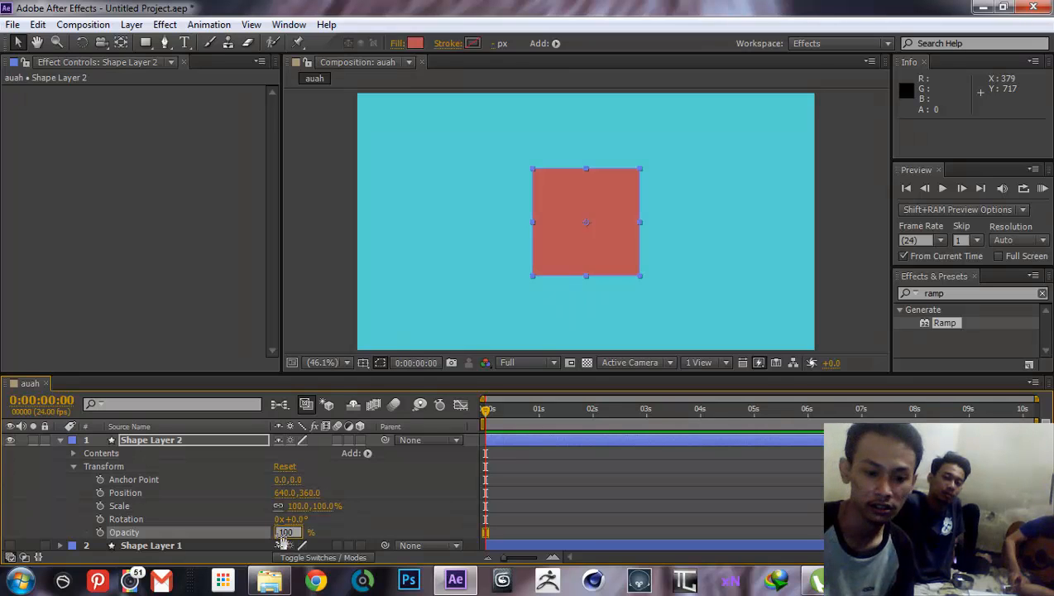
pyautogui.click(284, 533)
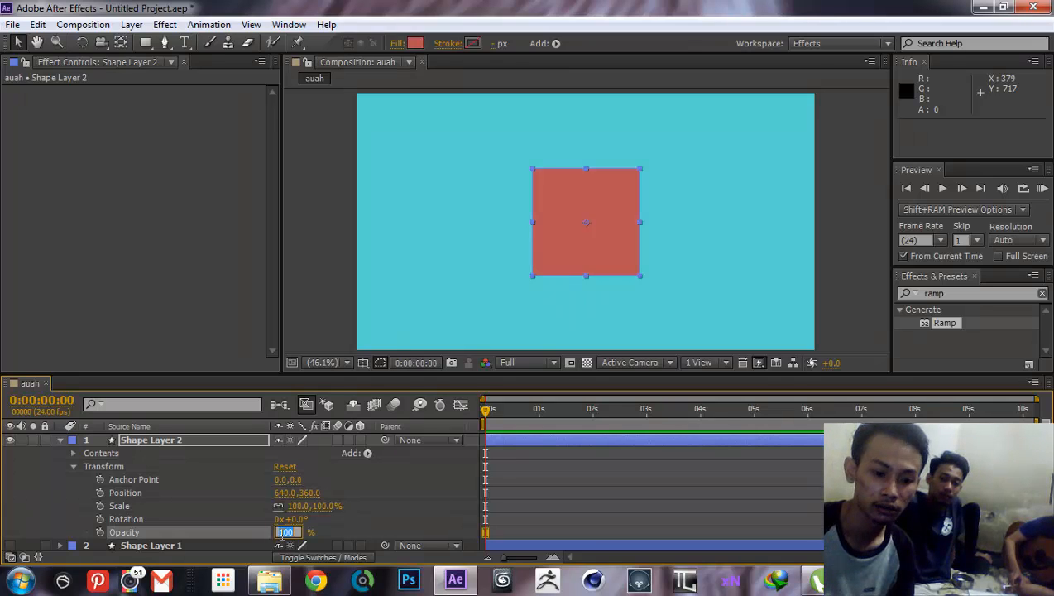
pyautogui.write('30')
pyautogui.press('Return')
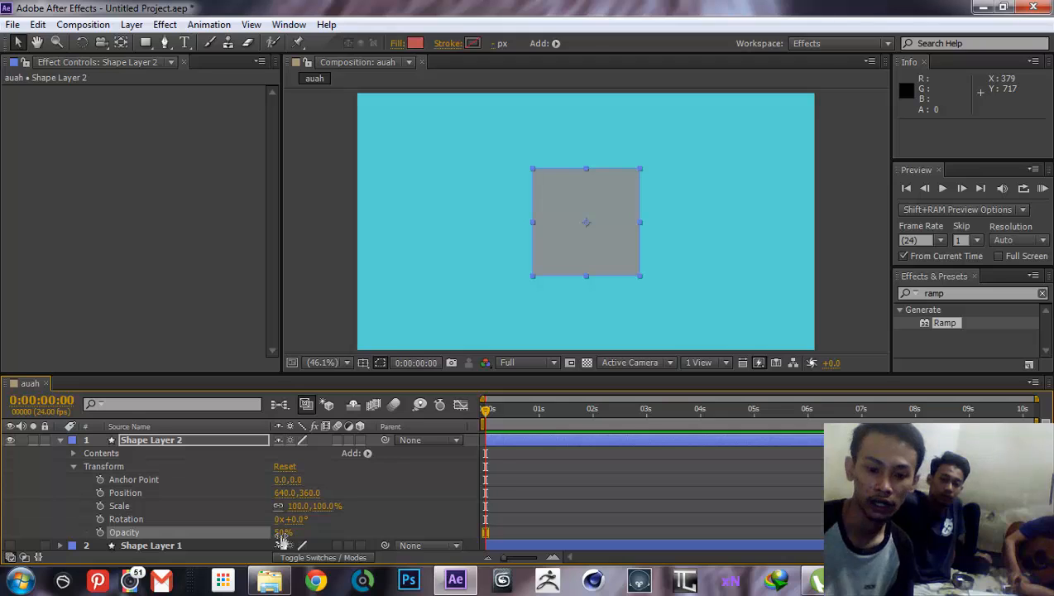
pyautogui.click(284, 533)
pyautogui.write('100')
pyautogui.press('Return')
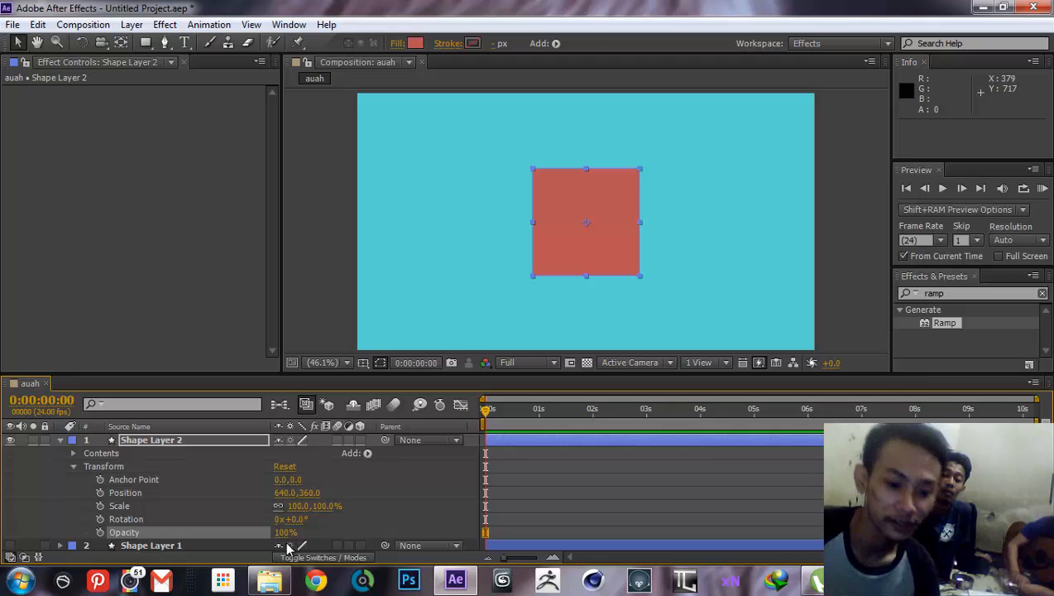
# Try out one full revolution in the rotation of Shape Layer 2 and return it to 0x.
pyautogui.moveTo(279, 519)
pyautogui.mouseDown()
pyautogui.moveTo(296, 519)
pyautogui.moveTo(279, 519)
pyautogui.mouseUp()
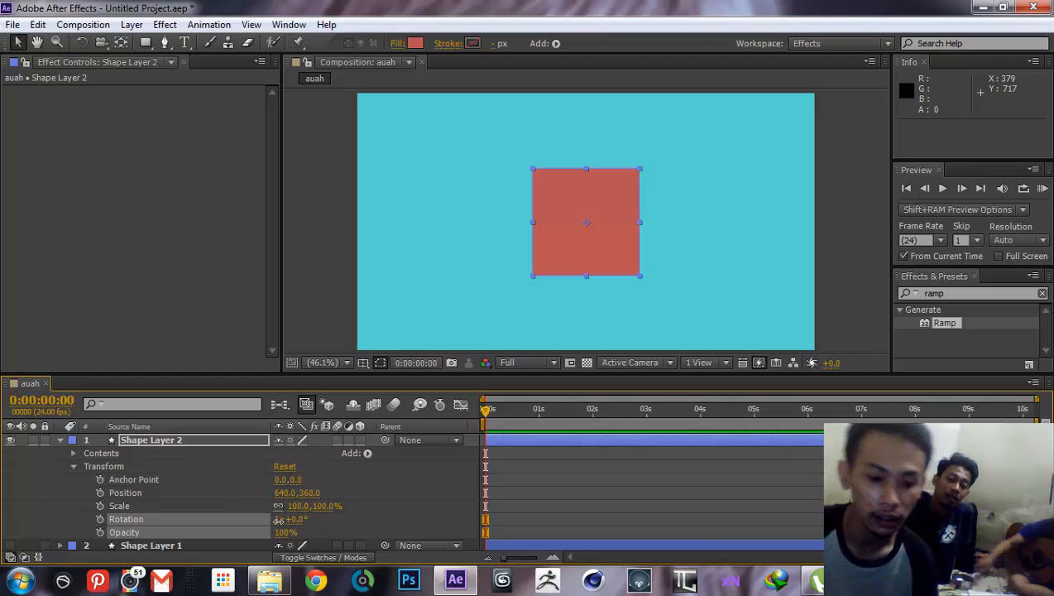
pyautogui.click(281, 519)
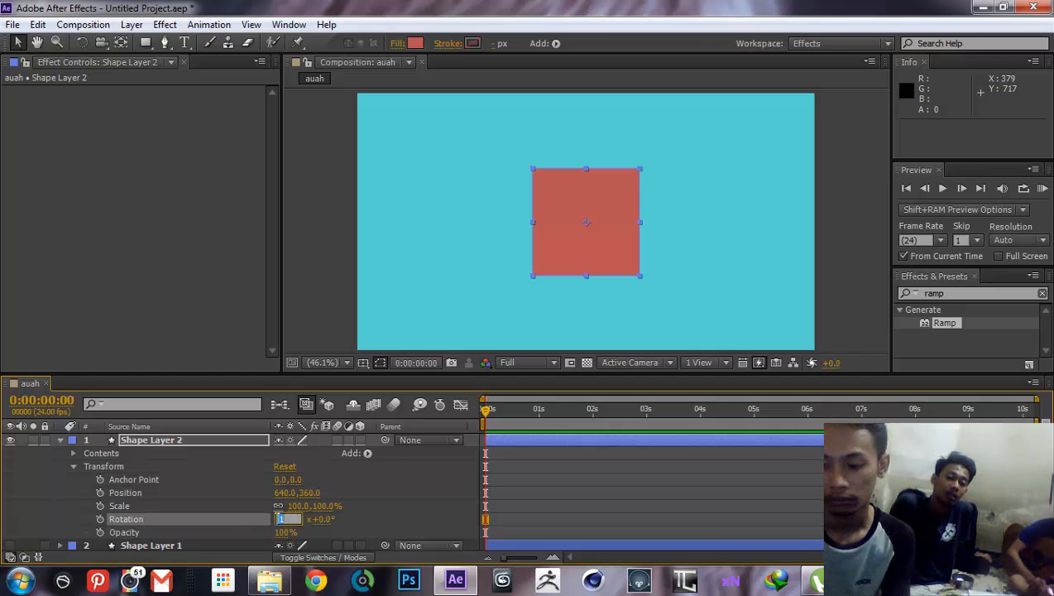
pyautogui.click(354, 532)
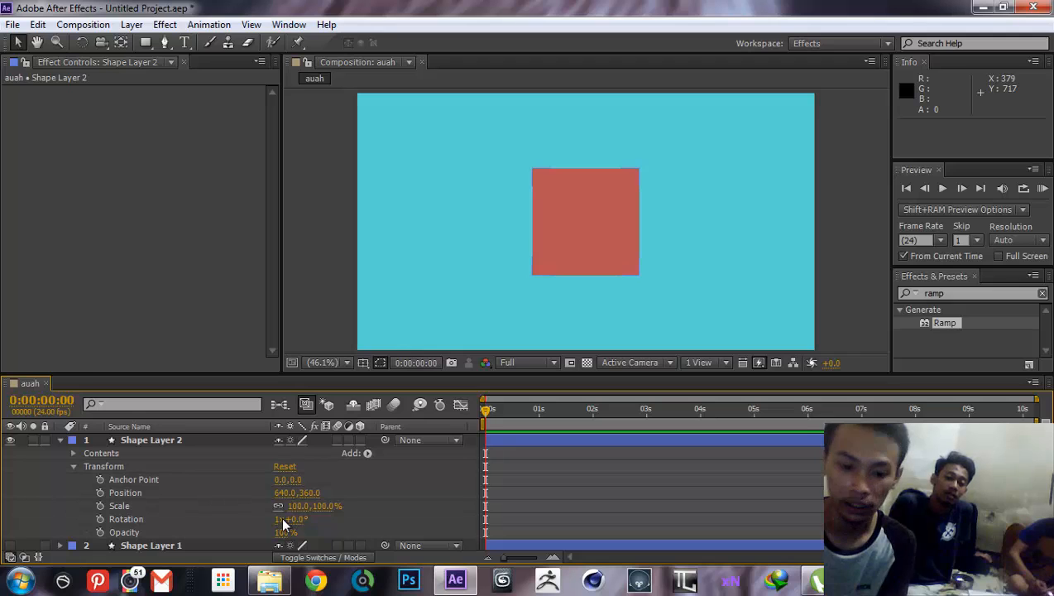
pyautogui.click(277, 520)
pyautogui.click(342, 534)
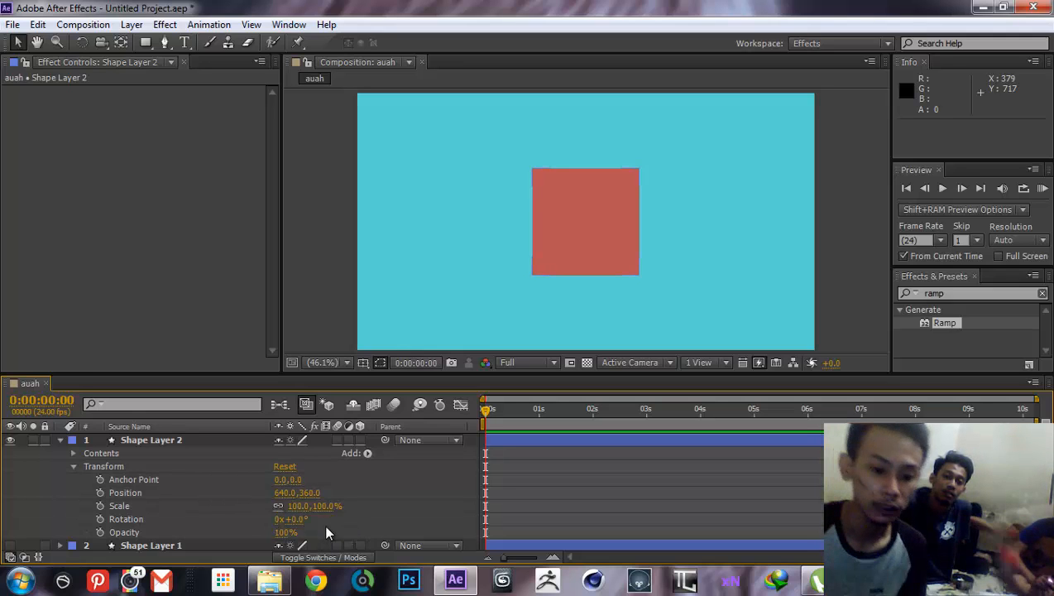
# Try out rotating Shape Layer 2 by 1x+122° and set both the revolutions and the degrees back to 0.
pyautogui.moveTo(294, 527); pyautogui.dragTo(461, 519)
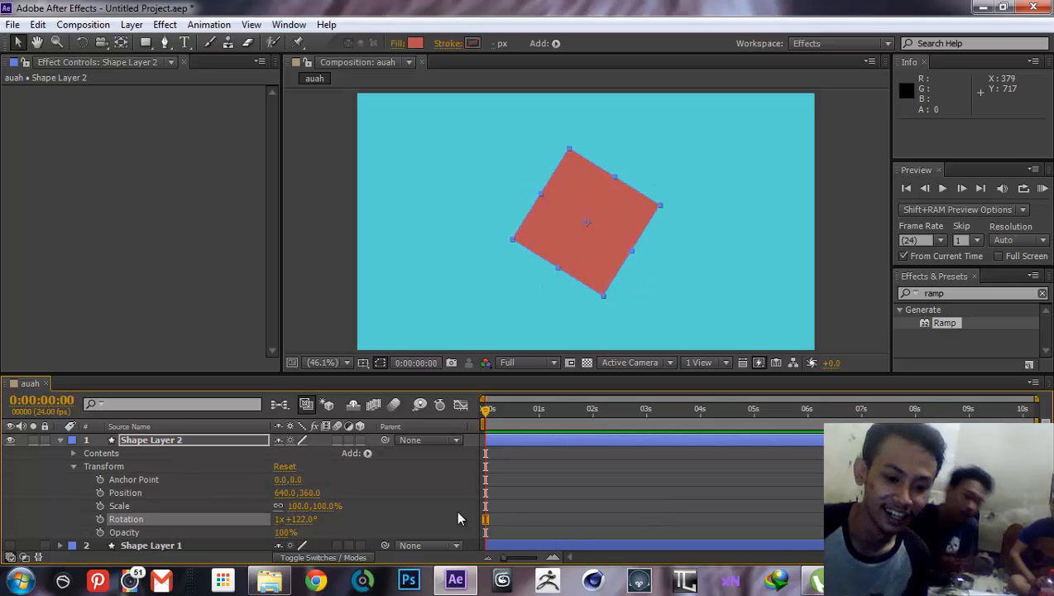
pyautogui.click(297, 519)
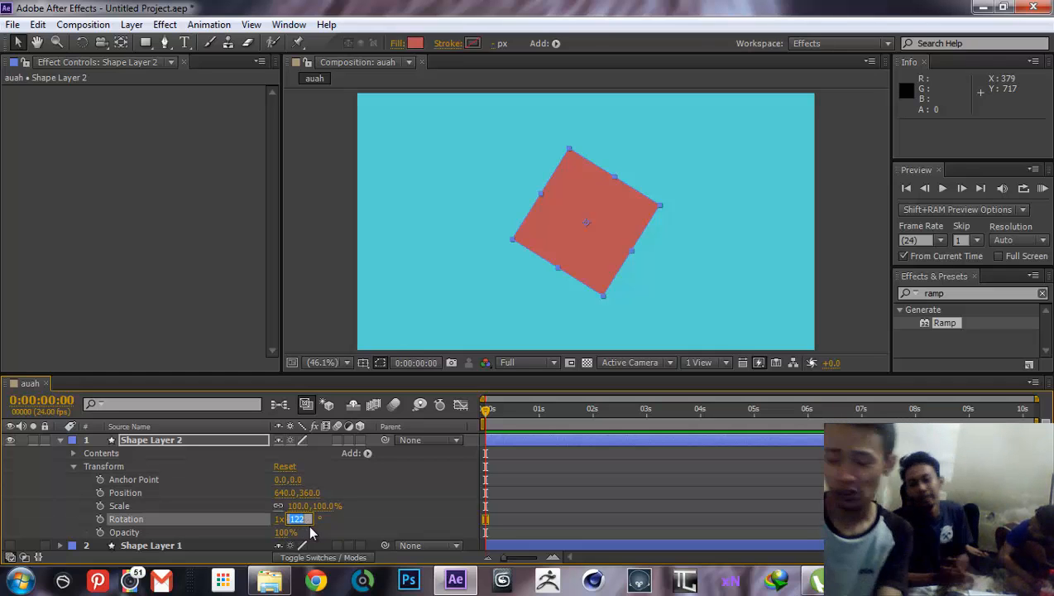
pyautogui.write('0')
pyautogui.press('Return')
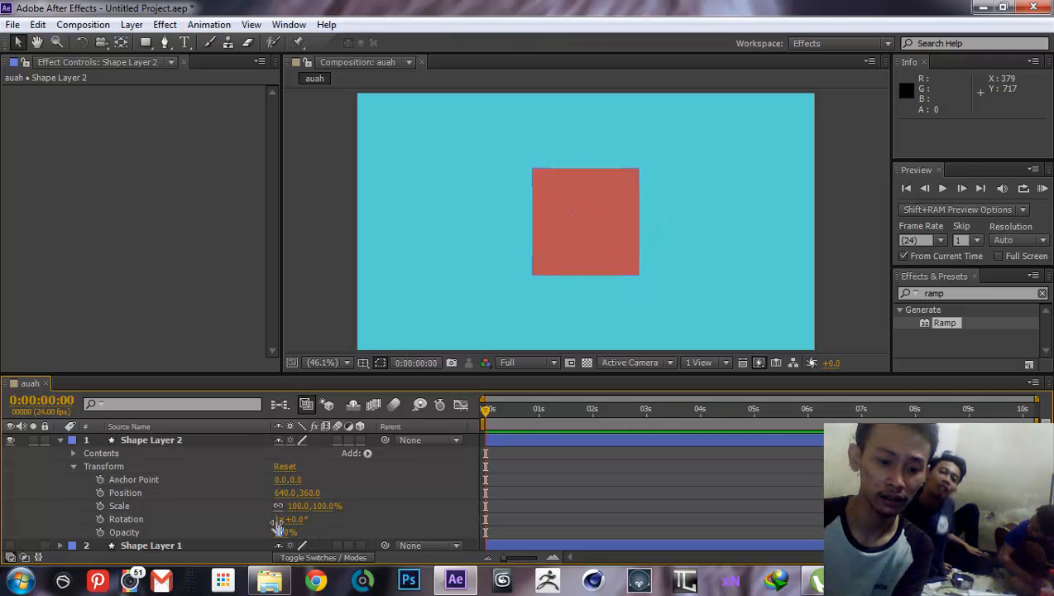
pyautogui.click(279, 519)
pyautogui.write('0')
pyautogui.press('Return')
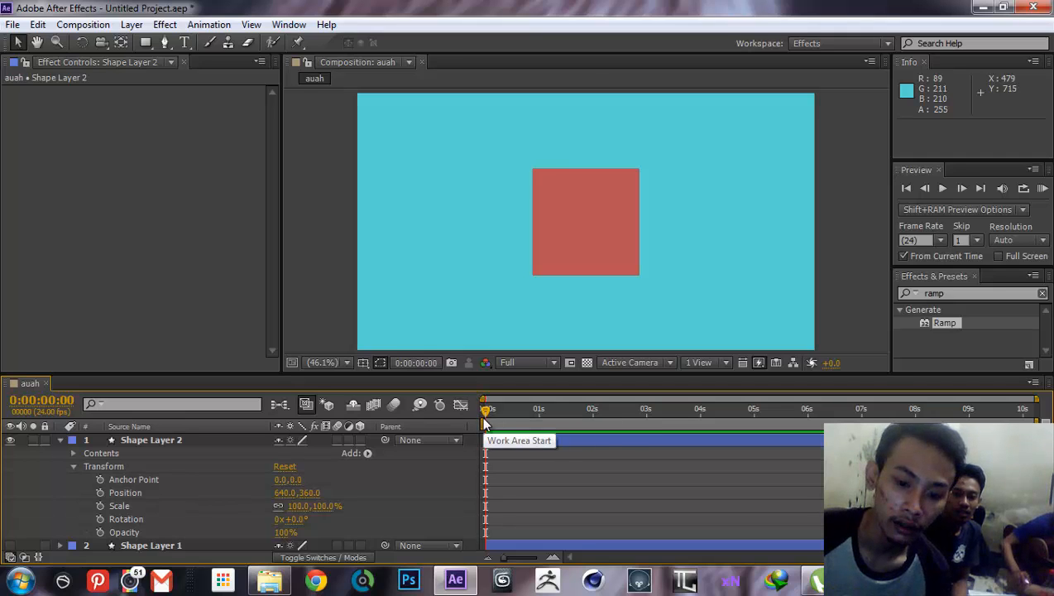
# Set the scale of Shape Layer 2 to 0% and add a scale keyframe at 0:00:00:00.
pyautogui.click(329, 506)
pyautogui.write('0')
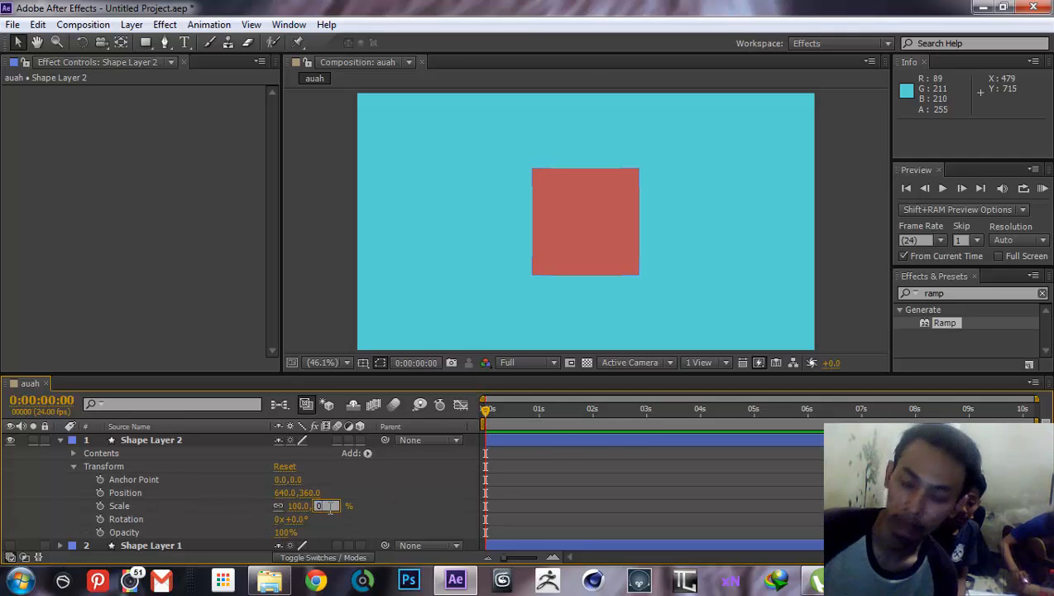
pyautogui.press('Return')
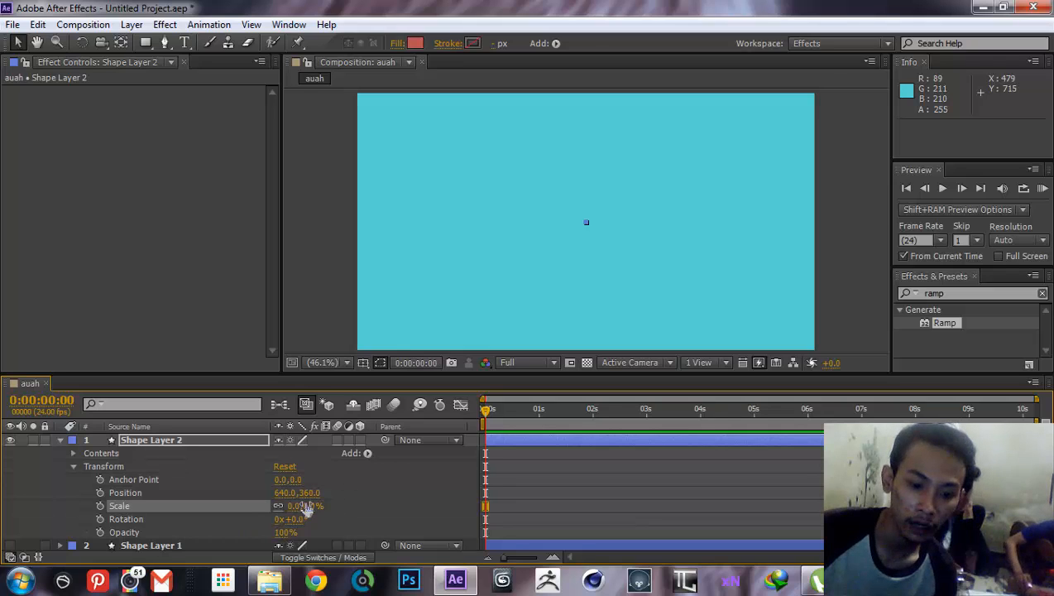
pyautogui.click(100, 506)
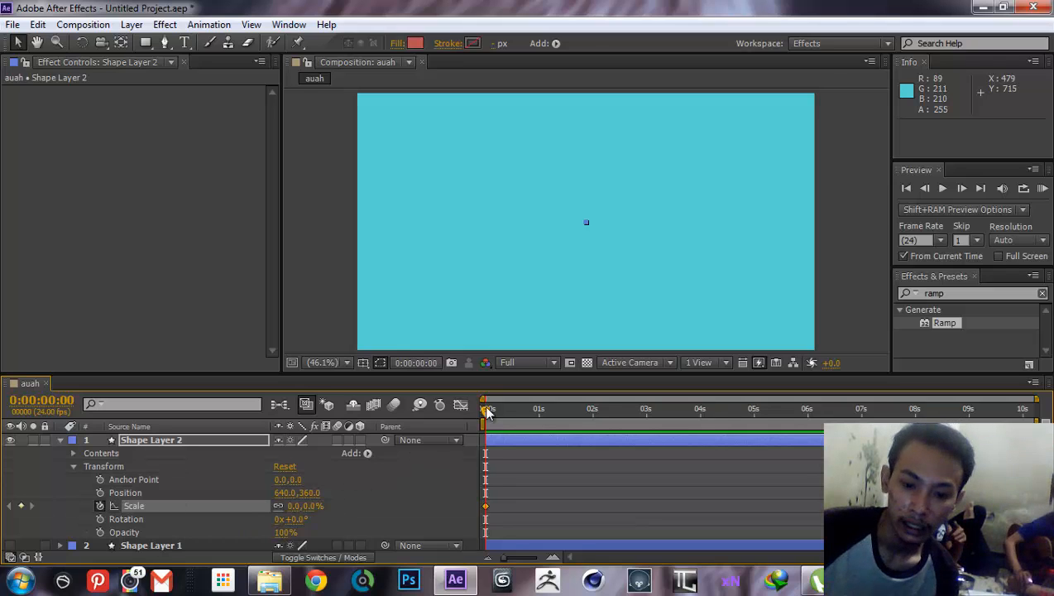
# Add a scale keyframe of 100% to Shape Layer 2 at 0:00:02:00.
pyautogui.moveTo(486, 414); pyautogui.dragTo(596, 425)
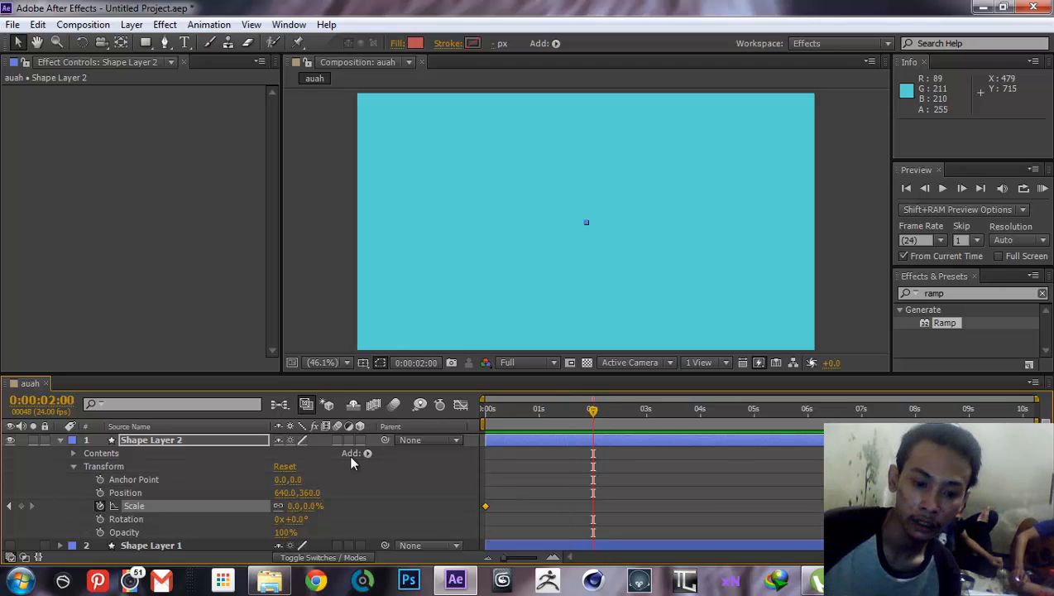
pyautogui.click(315, 506)
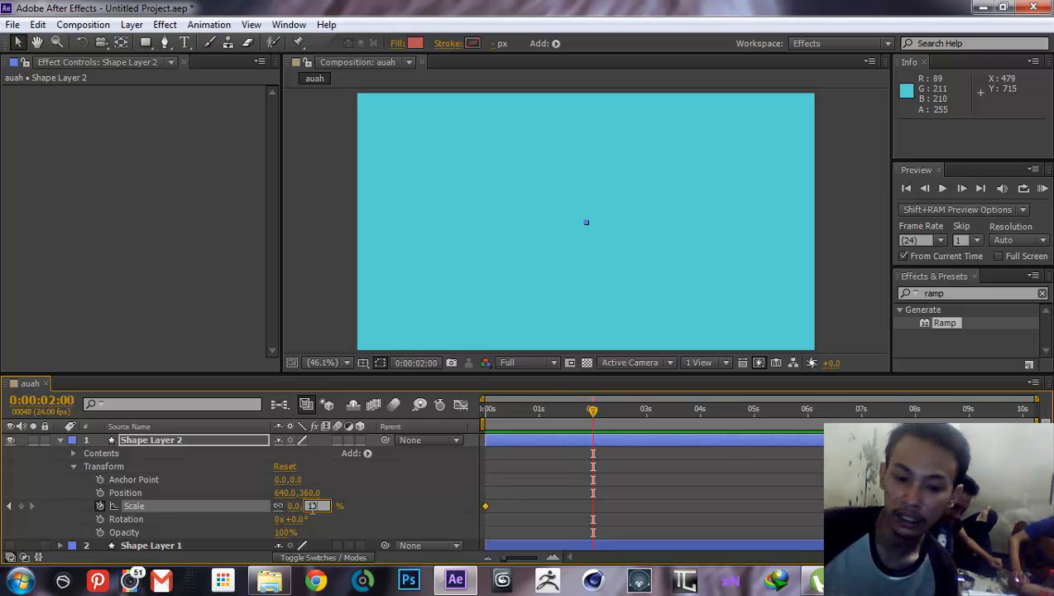
pyautogui.write('100')
pyautogui.press('Return')
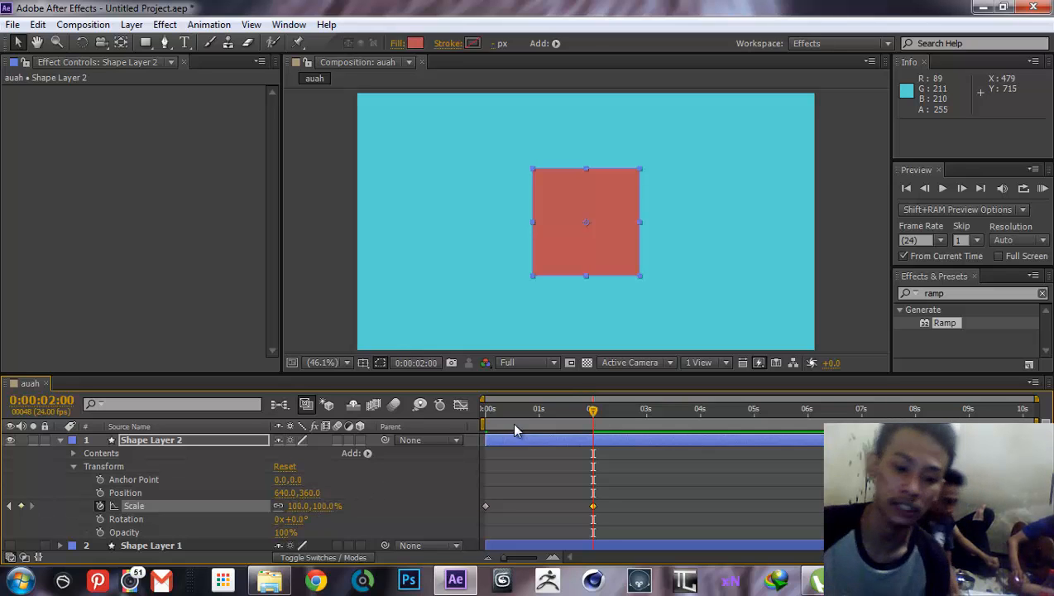
# Play back the square's scale animation from 0:00:00:00 and stop it after the second keyframe.
pyautogui.moveTo(592, 411); pyautogui.dragTo(440, 402)
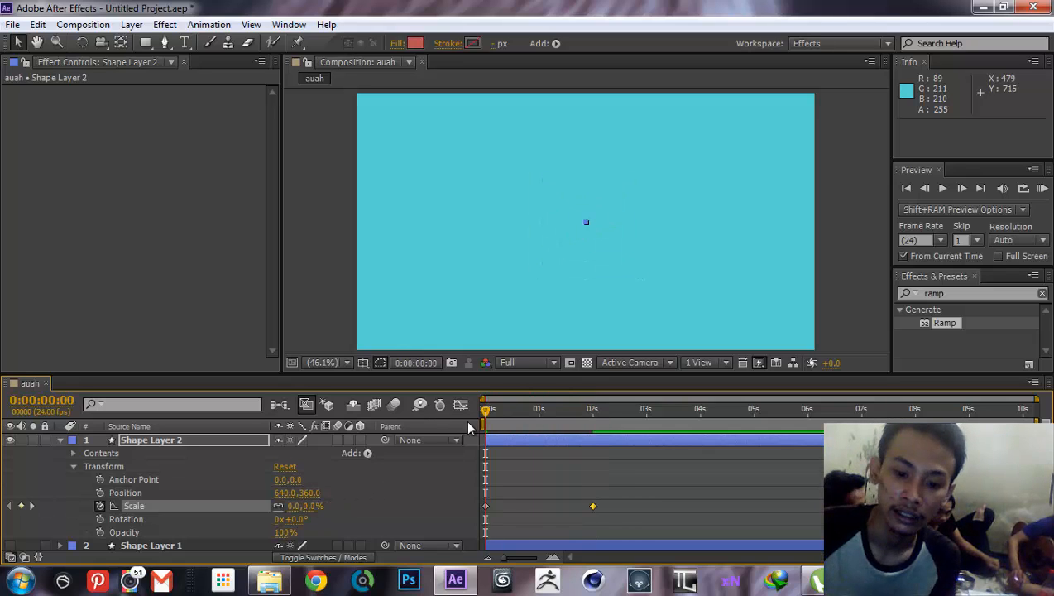
pyautogui.click(666, 475)
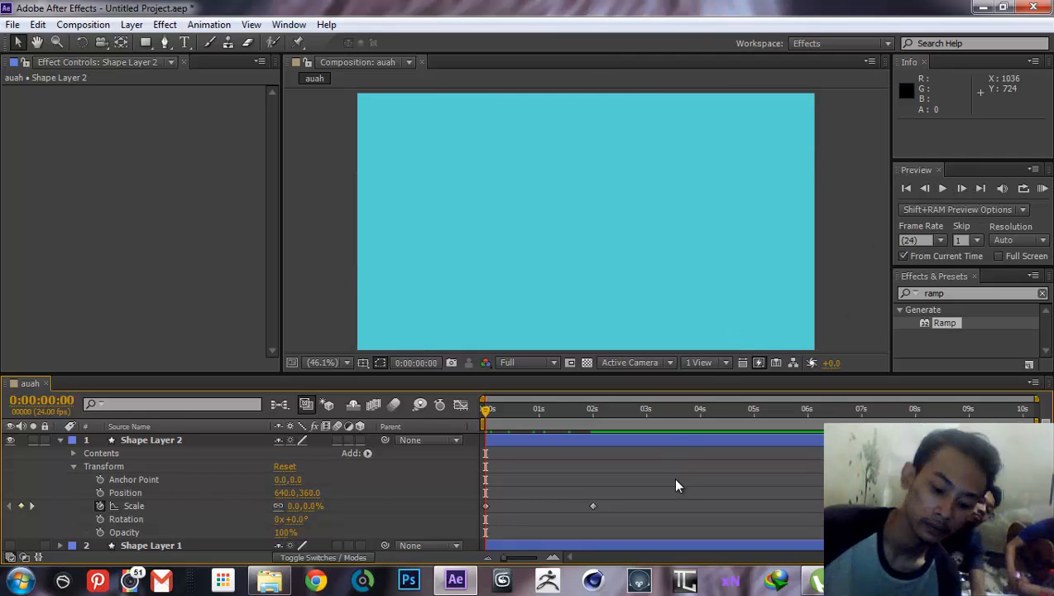
pyautogui.press('space')
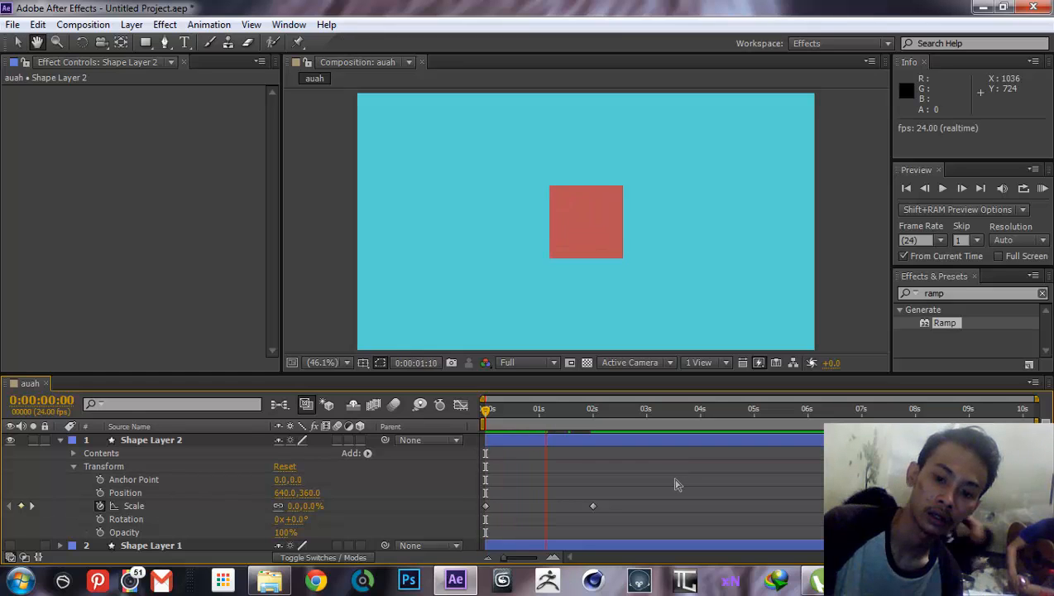
pyautogui.press('space')
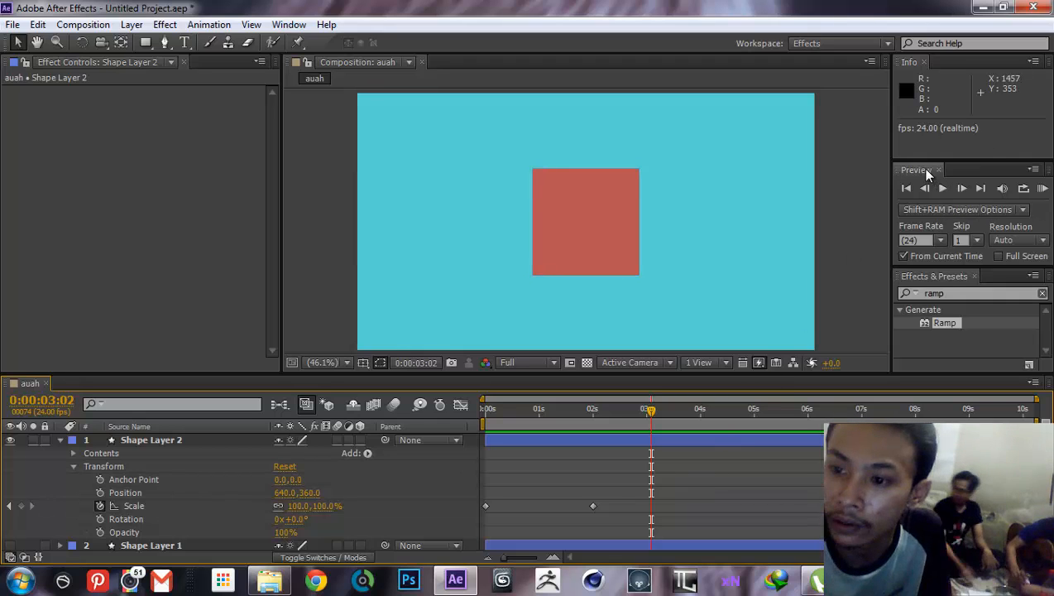
# Replay the scale animation from the start of the composition using the Preview playback controls.
pyautogui.click(289, 24)
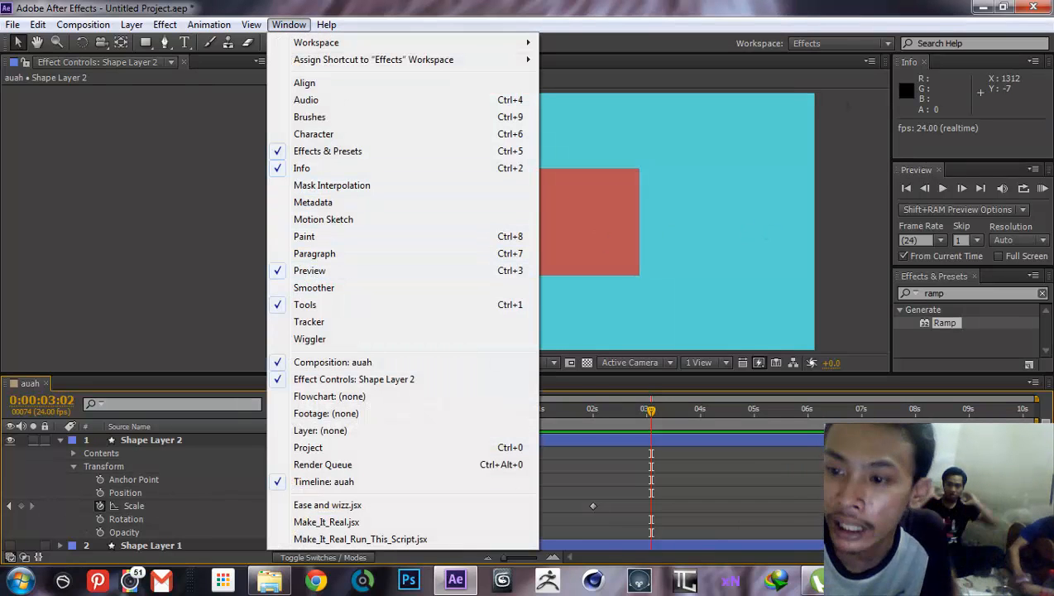
pyautogui.click(912, 177)
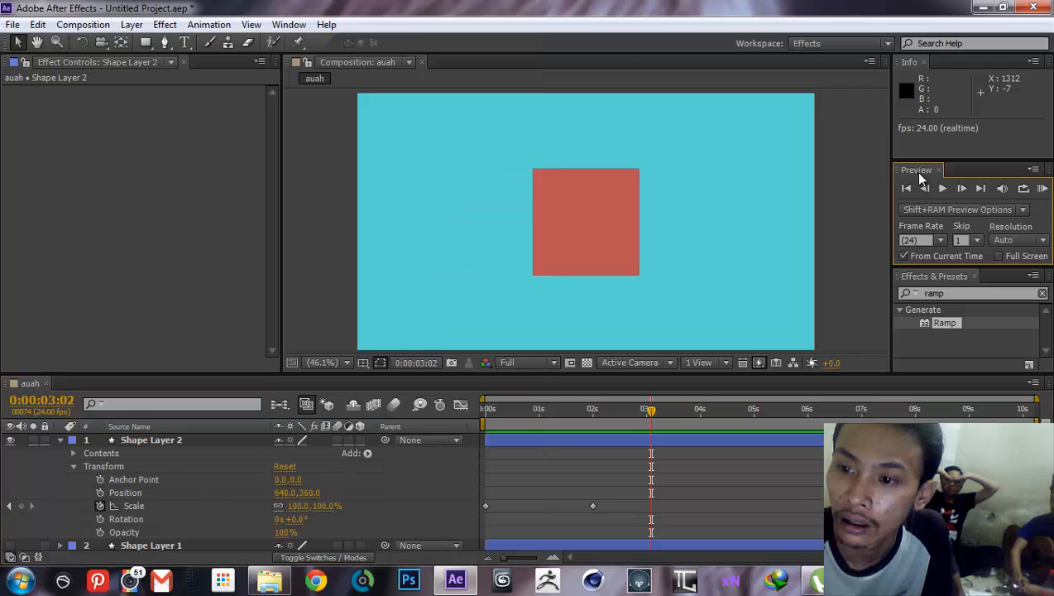
pyautogui.click(942, 191)
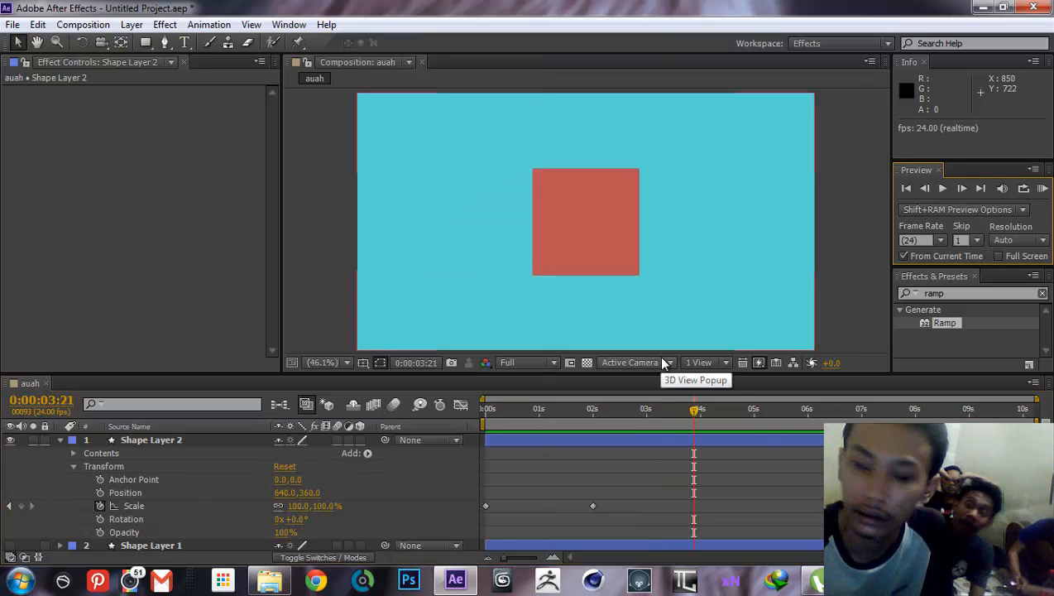
pyautogui.moveTo(597, 415); pyautogui.dragTo(408, 411)
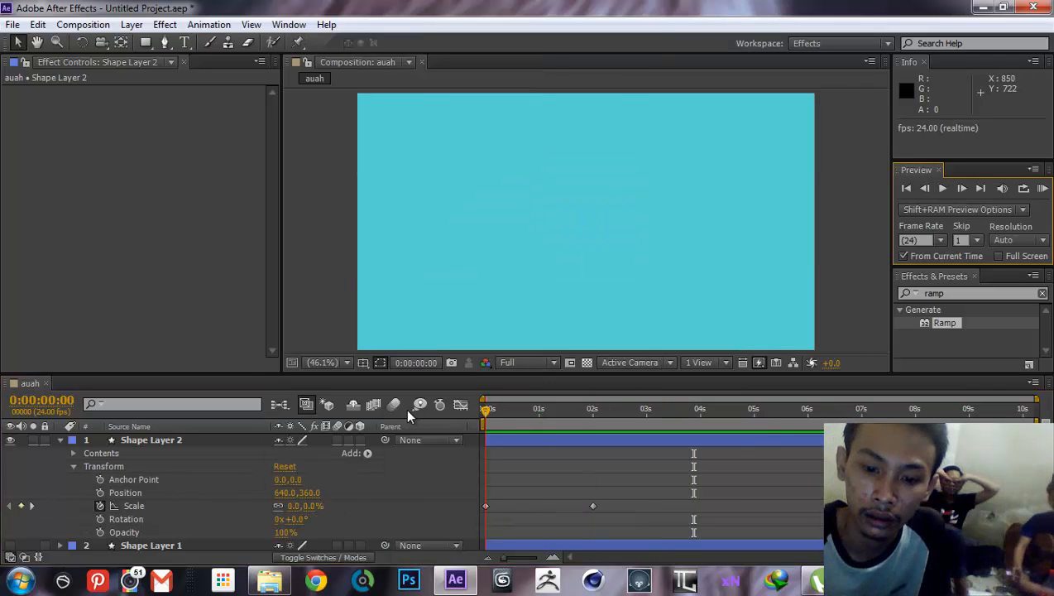
pyautogui.click(942, 190)
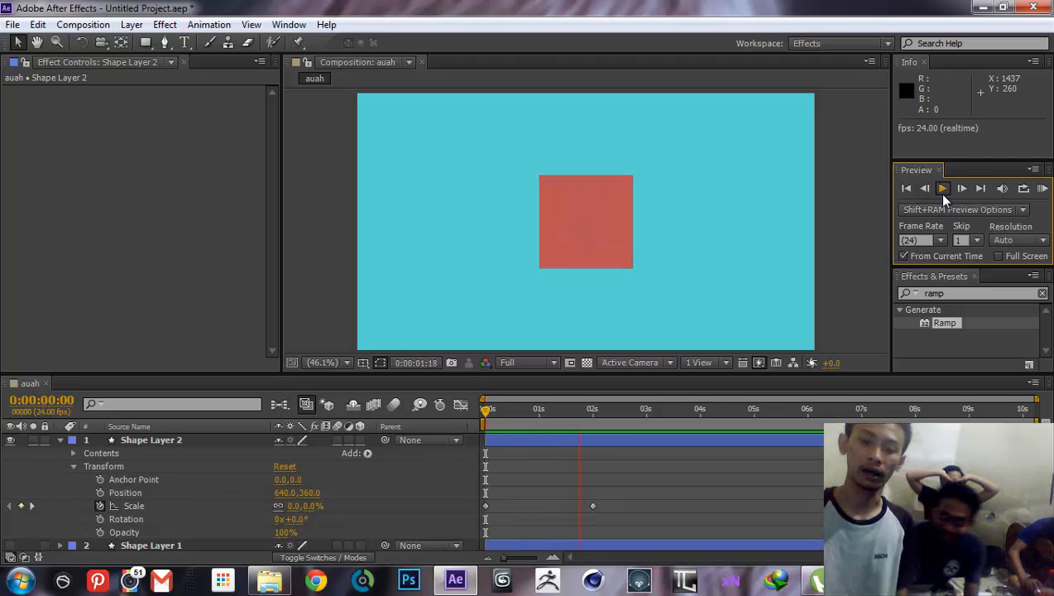
pyautogui.click(941, 188)
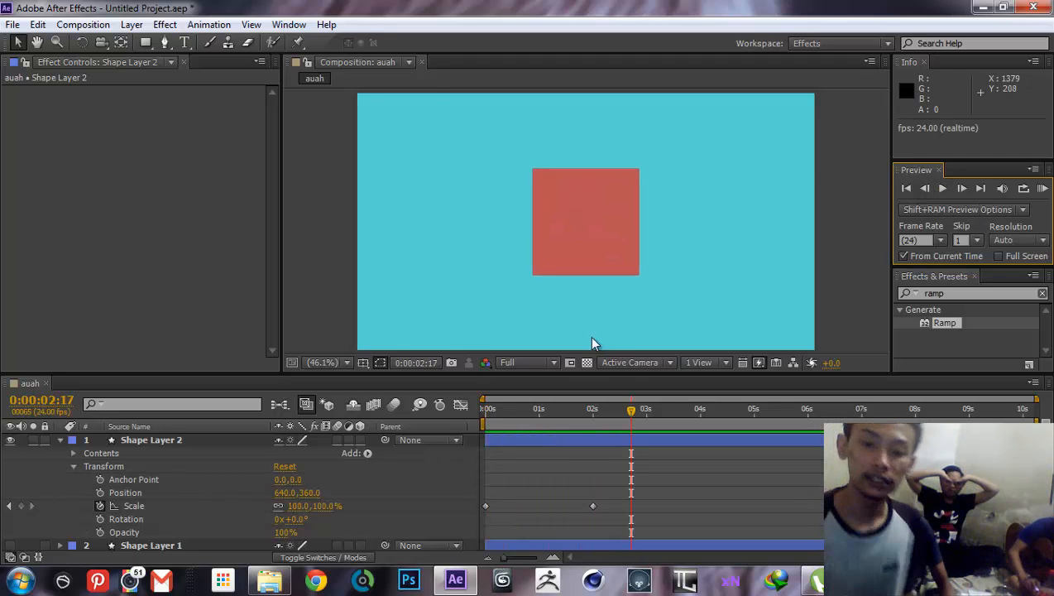
# Scrub the composition between the scale keyframes at 0:00:00:00 and 0:00:02:00 to examine the square's growth.
pyautogui.press('Home')
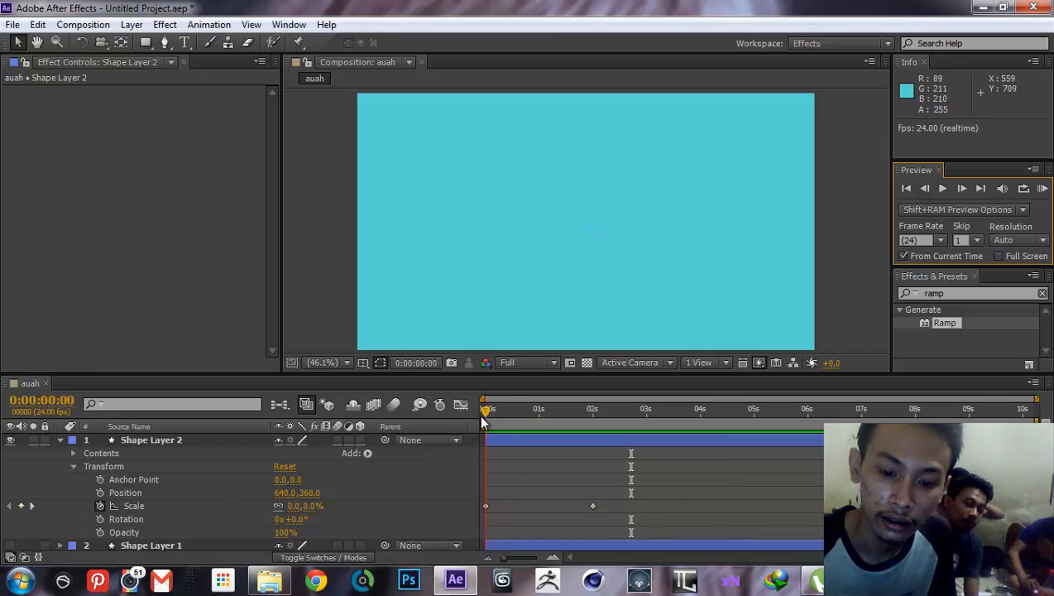
pyautogui.click(480, 422)
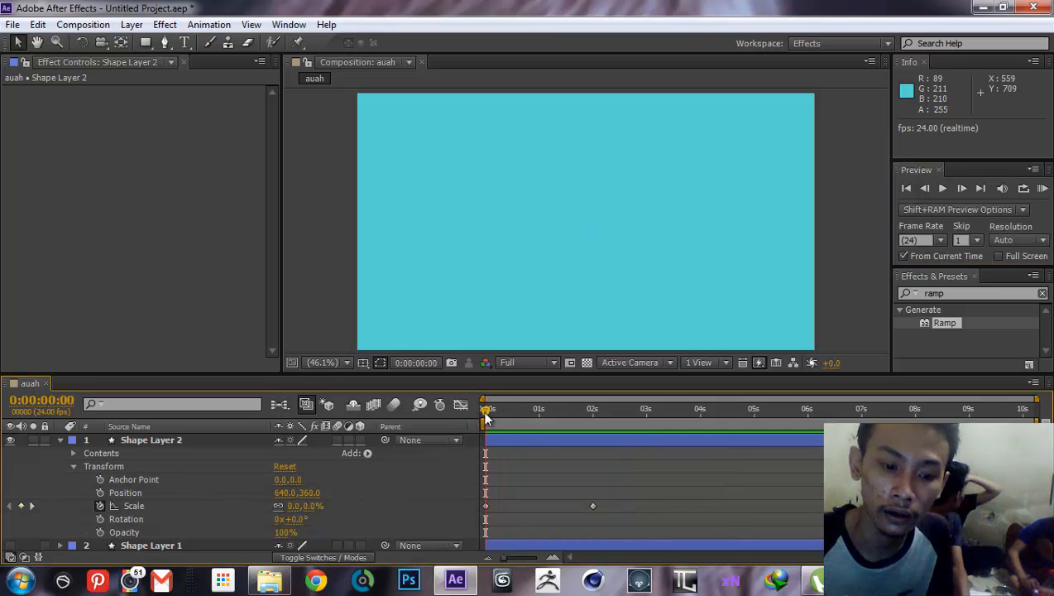
pyautogui.moveTo(485, 416); pyautogui.dragTo(589, 418)
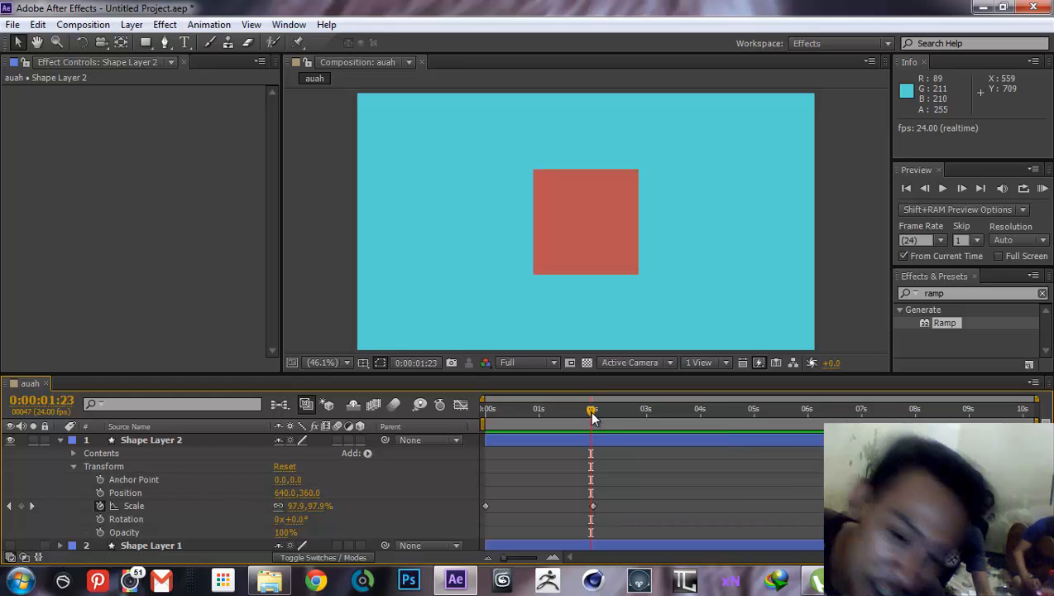
pyautogui.moveTo(593, 416); pyautogui.dragTo(599, 416)
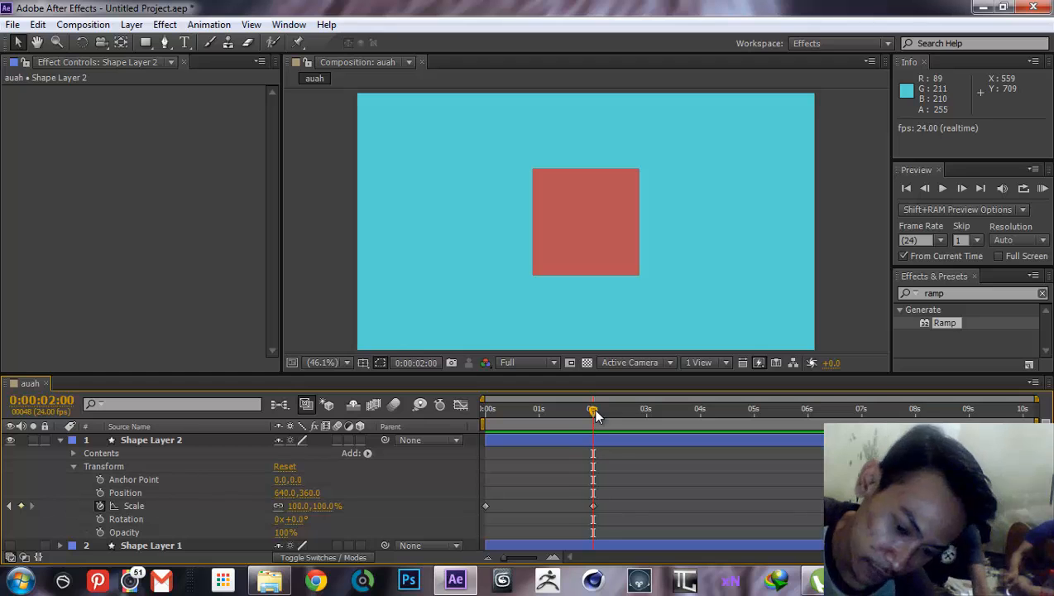
pyautogui.moveTo(621, 522); pyautogui.dragTo(553, 486)
pyautogui.click(631, 494)
pyautogui.moveTo(592, 416); pyautogui.dragTo(482, 420)
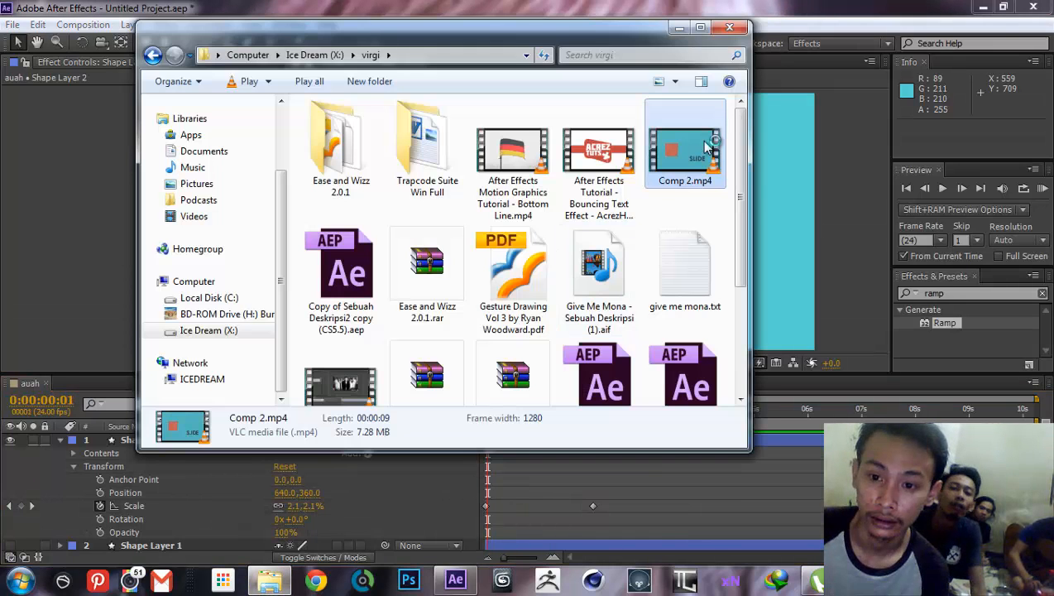
# Open the reference video Comp 2.mp4 from the virgi folder in VLC media player and play it from the beginning.
pyautogui.doubleClick(706, 147)
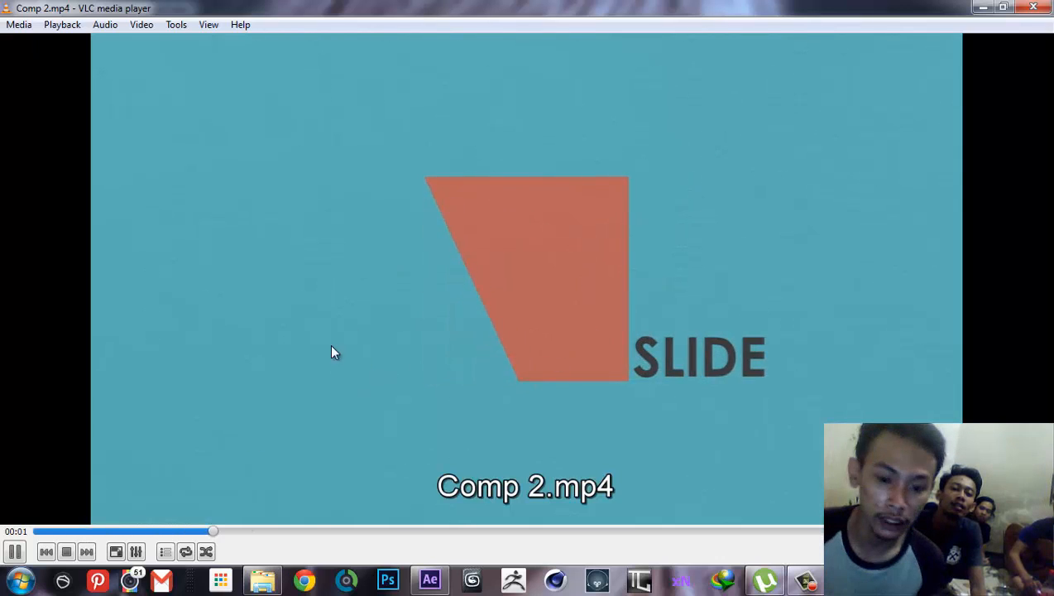
pyautogui.press('space')
pyautogui.moveTo(169, 530); pyautogui.dragTo(43, 534)
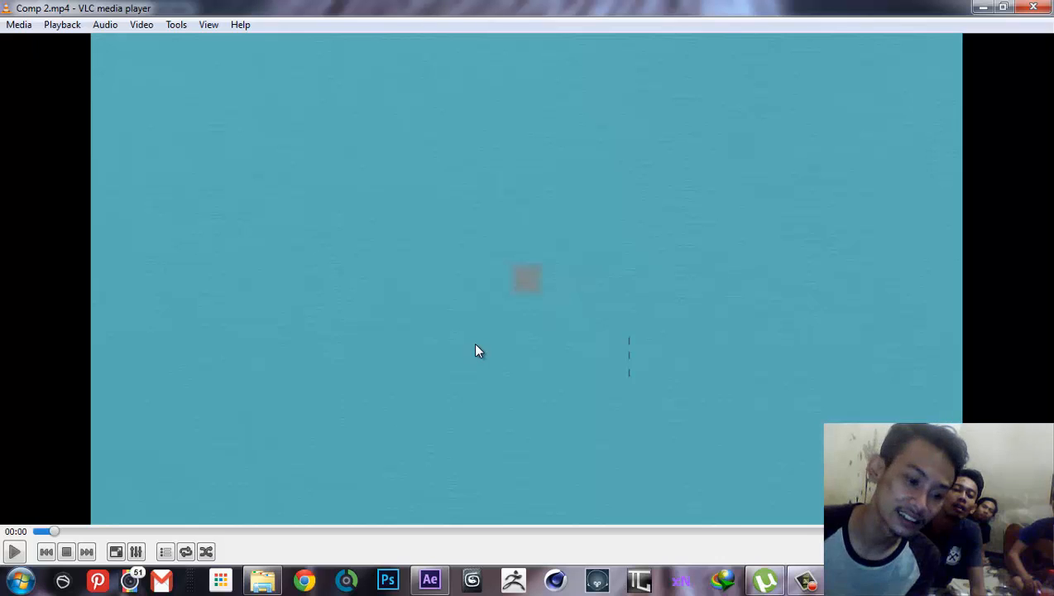
pyautogui.press('space')
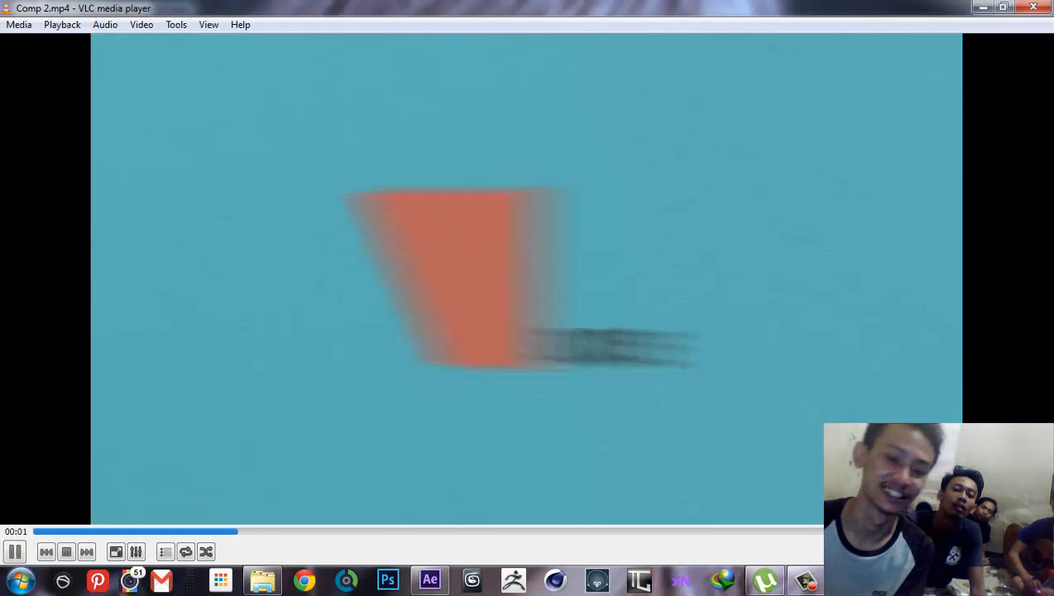
pyautogui.press('space')
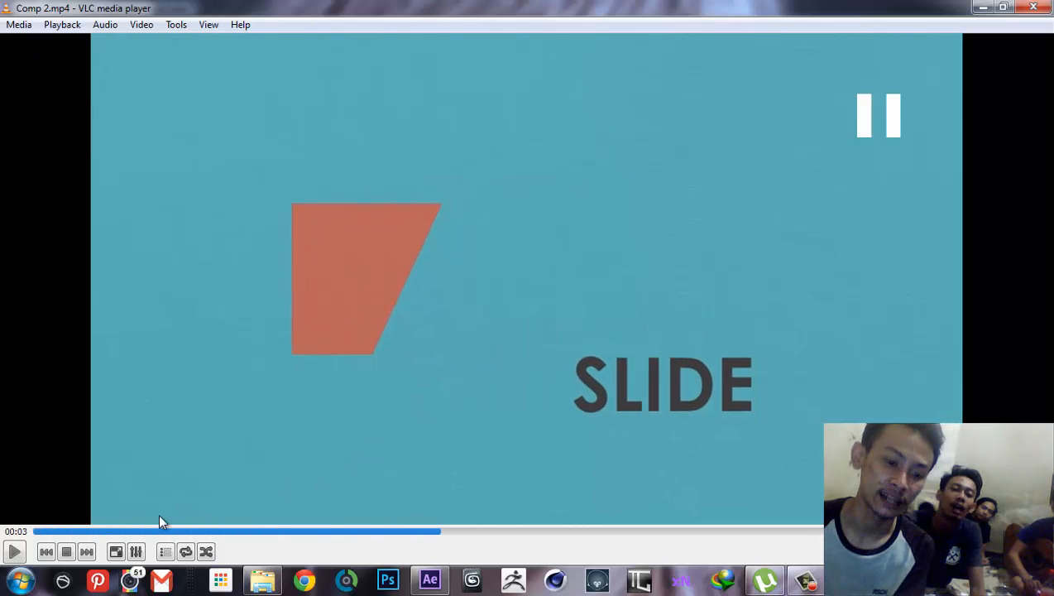
# Replay the opening of Comp 2.mp4 twice to examine how the square scales in, pausing after each run.
pyautogui.click(66, 532)
pyautogui.press('space')
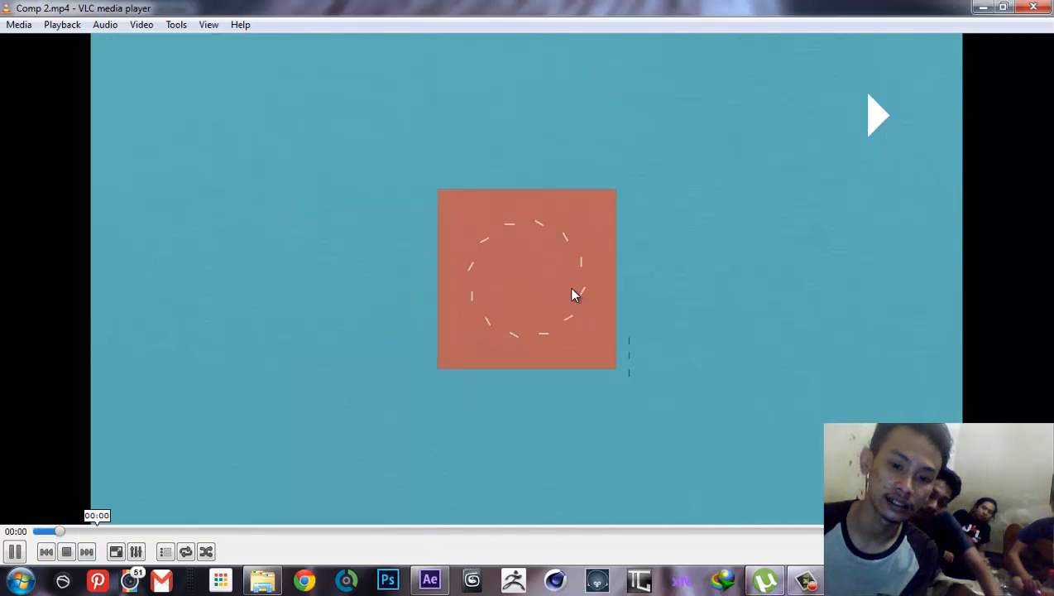
pyautogui.press('space')
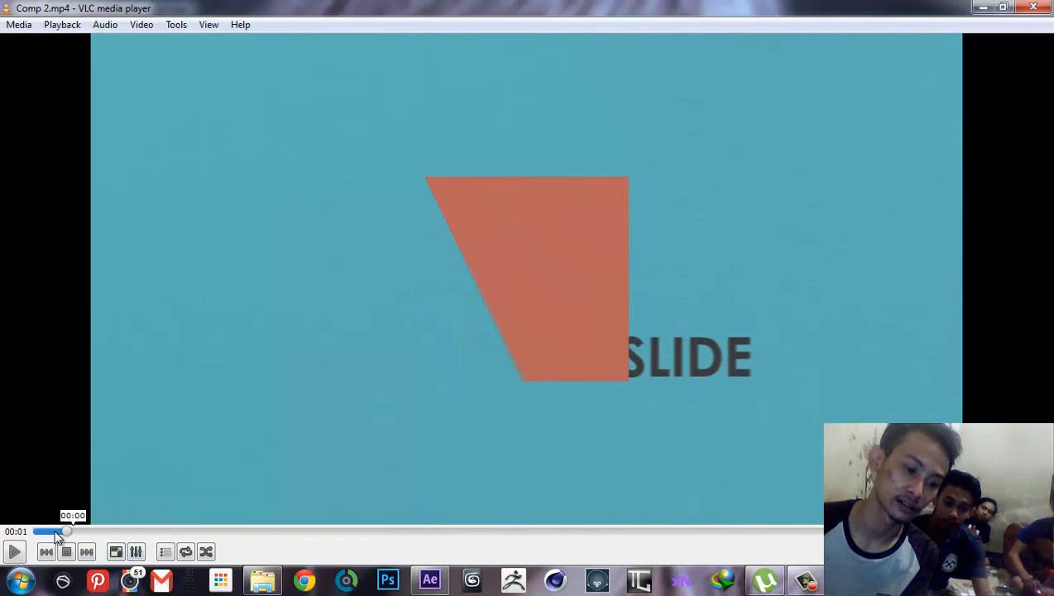
pyautogui.click(34, 532)
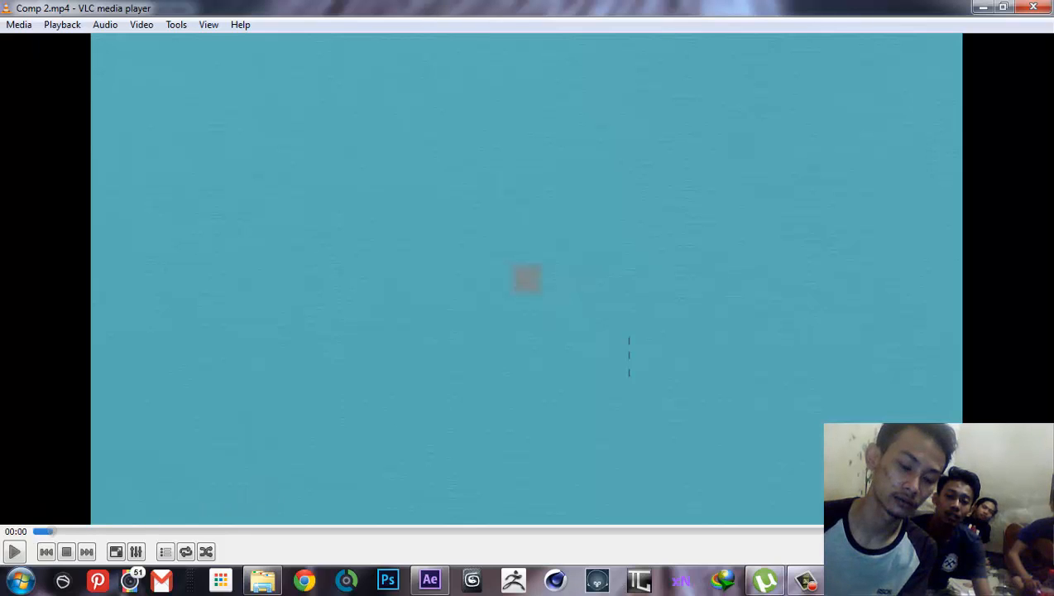
pyautogui.press('space')
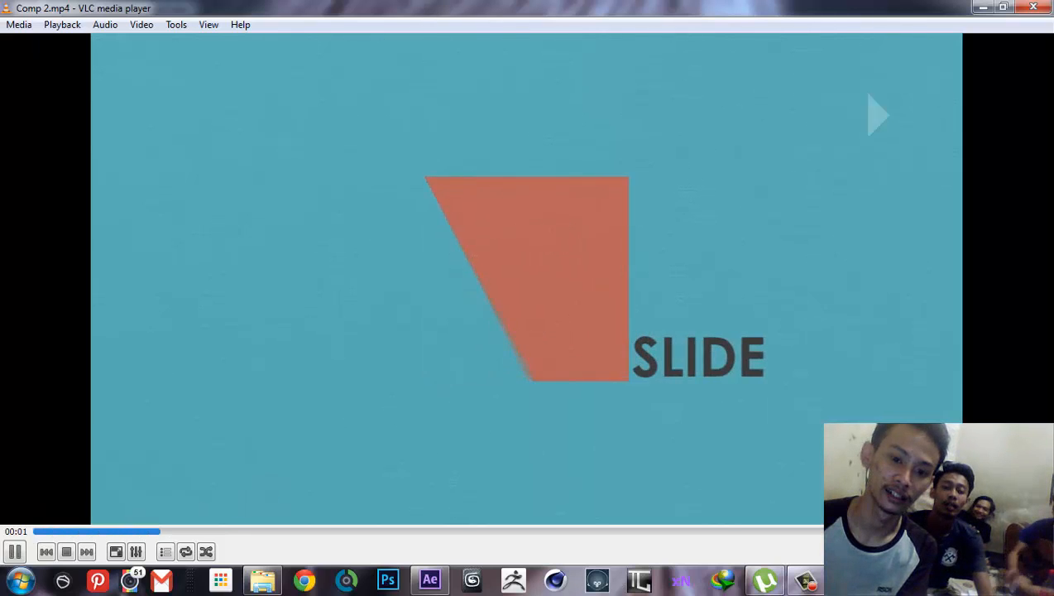
pyautogui.press('space')
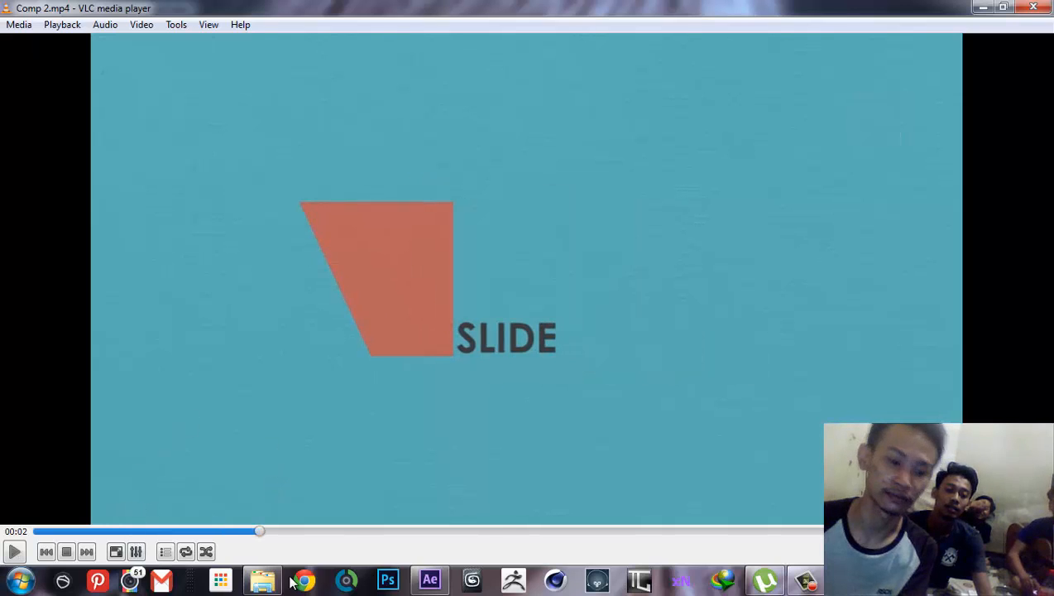
# Switch back to After Effects, preview the scale animation and scrub between its keyframes to compare the motion.
pyautogui.click(438, 580)
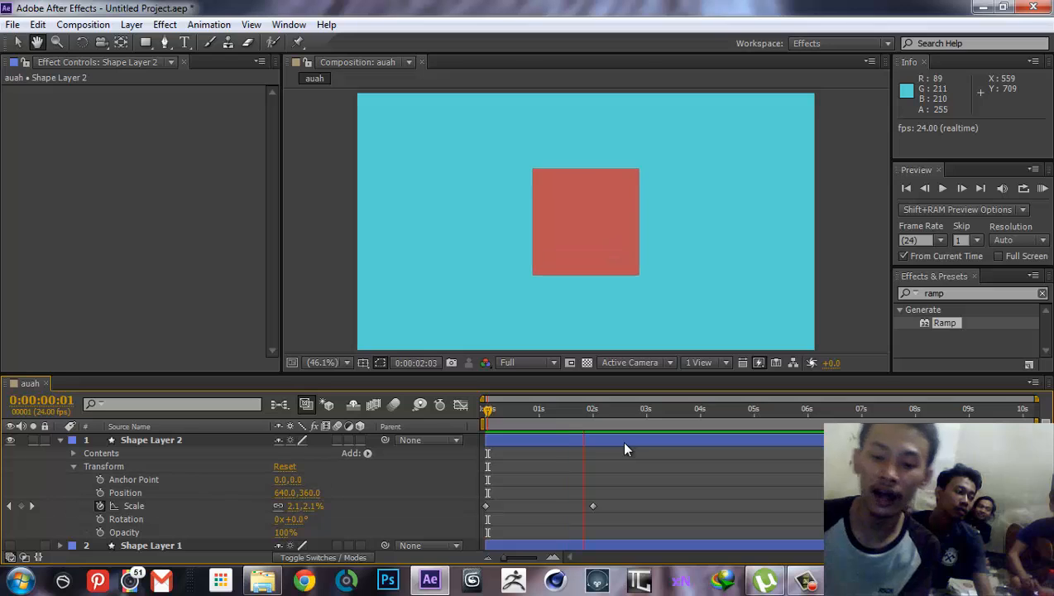
pyautogui.press('space')
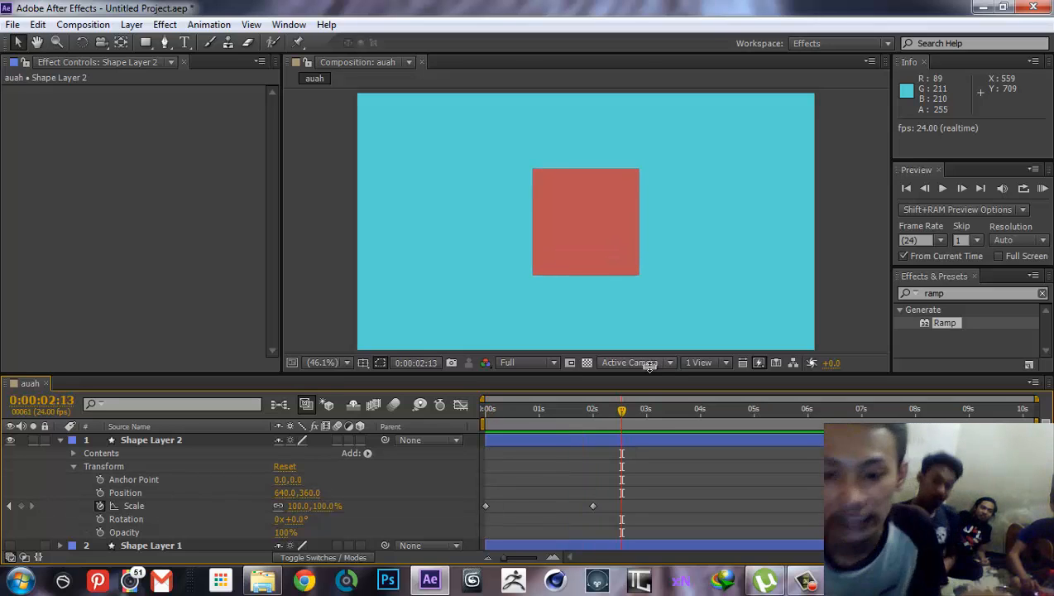
pyautogui.scroll(-2, 564, 398)
pyautogui.scroll(2, 594, 435)
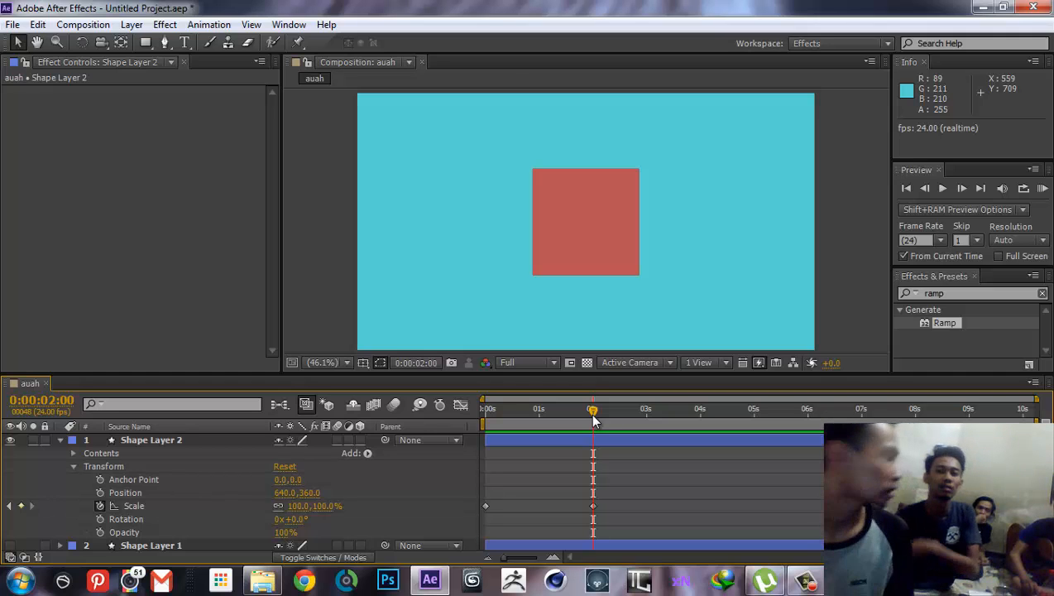
pyautogui.moveTo(593, 418); pyautogui.dragTo(485, 412)
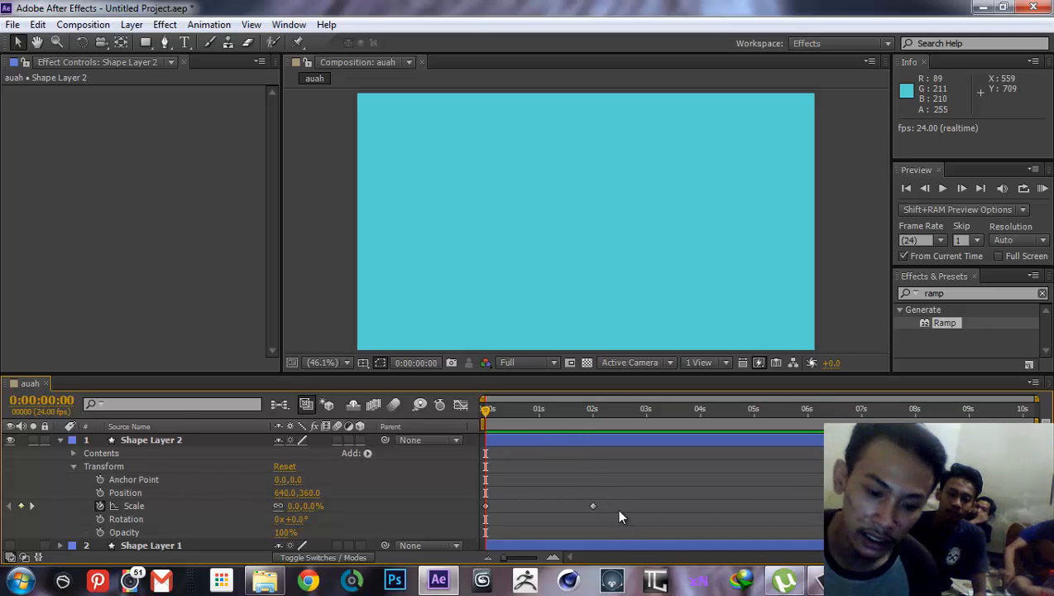
pyautogui.moveTo(491, 413); pyautogui.dragTo(593, 423)
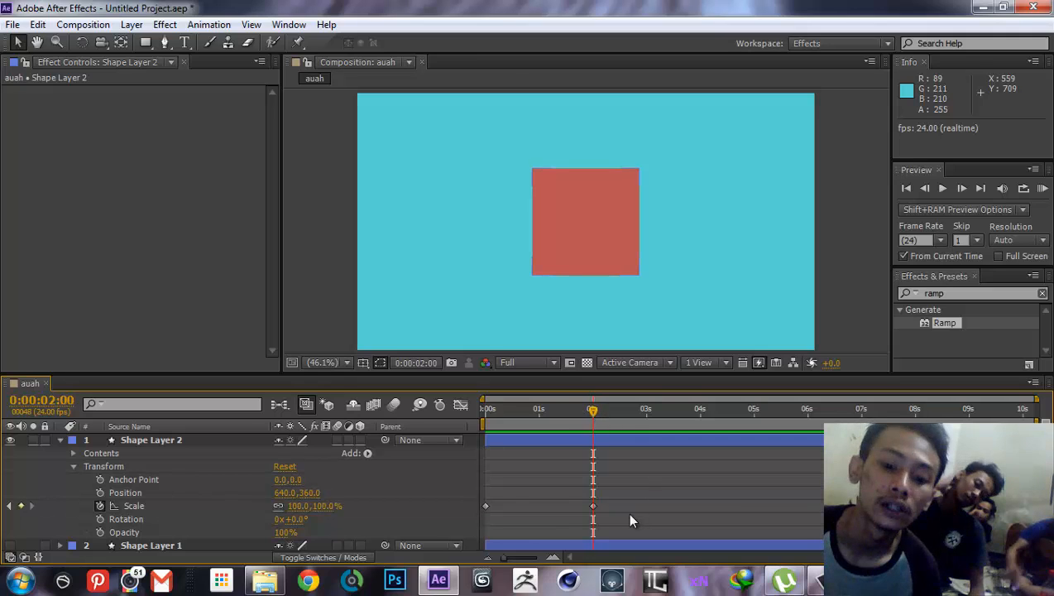
pyautogui.moveTo(629, 513); pyautogui.dragTo(478, 492)
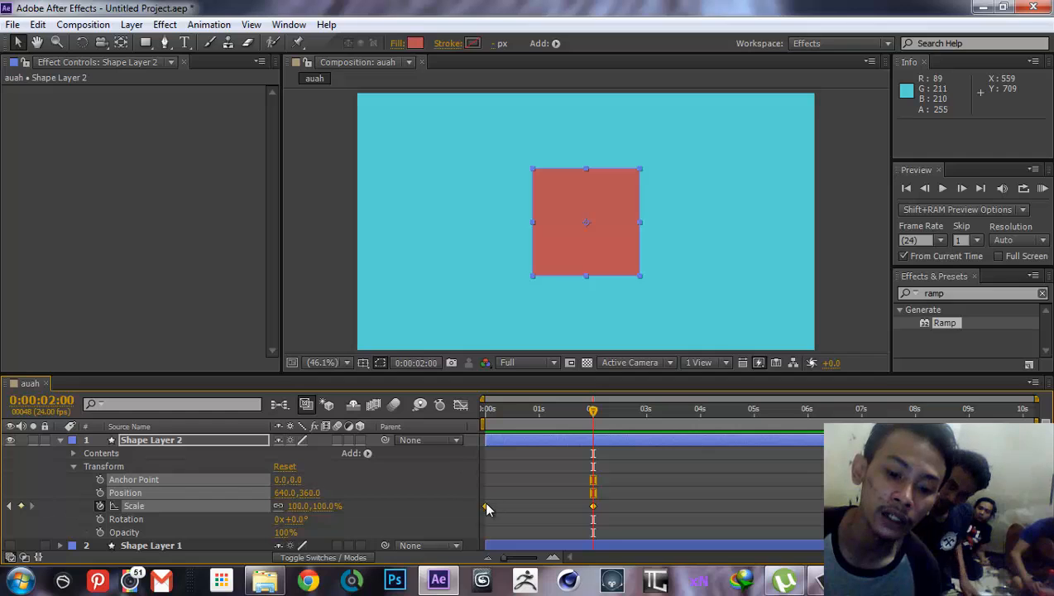
pyautogui.rightClick(594, 508)
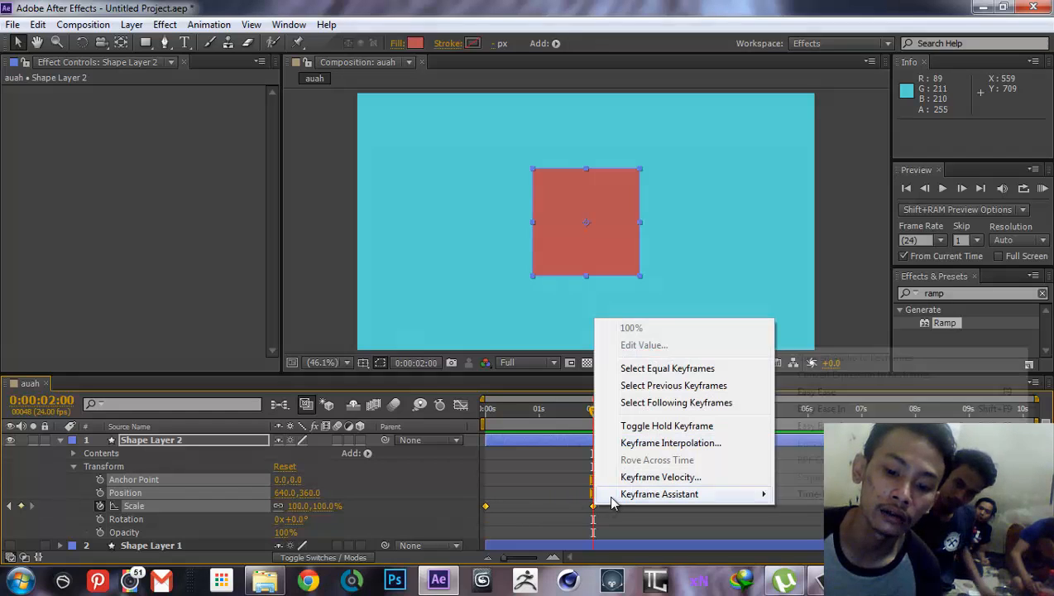
pyautogui.moveTo(656, 496)
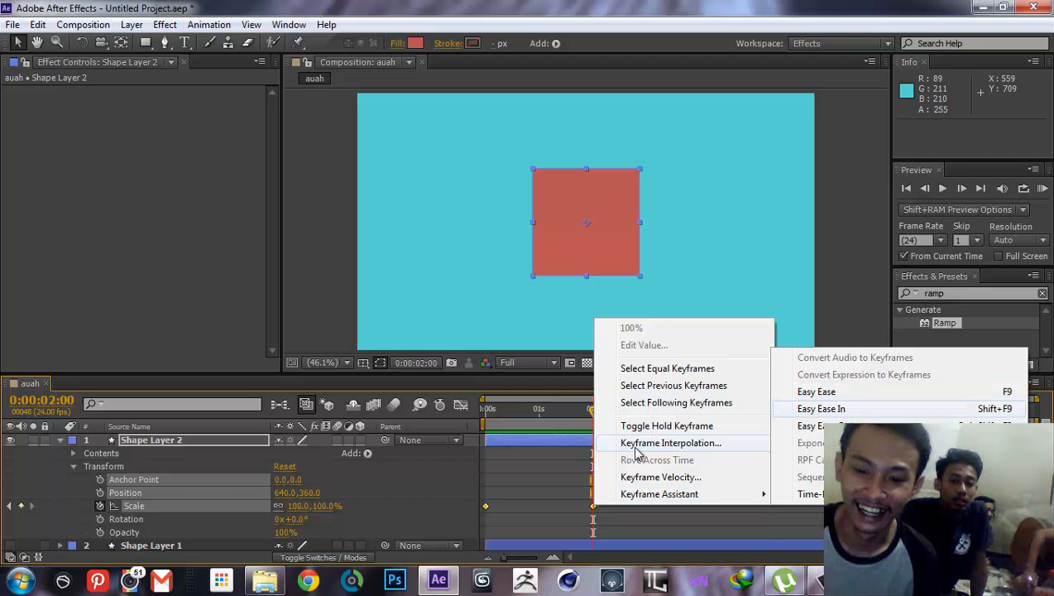
pyautogui.click(561, 470)
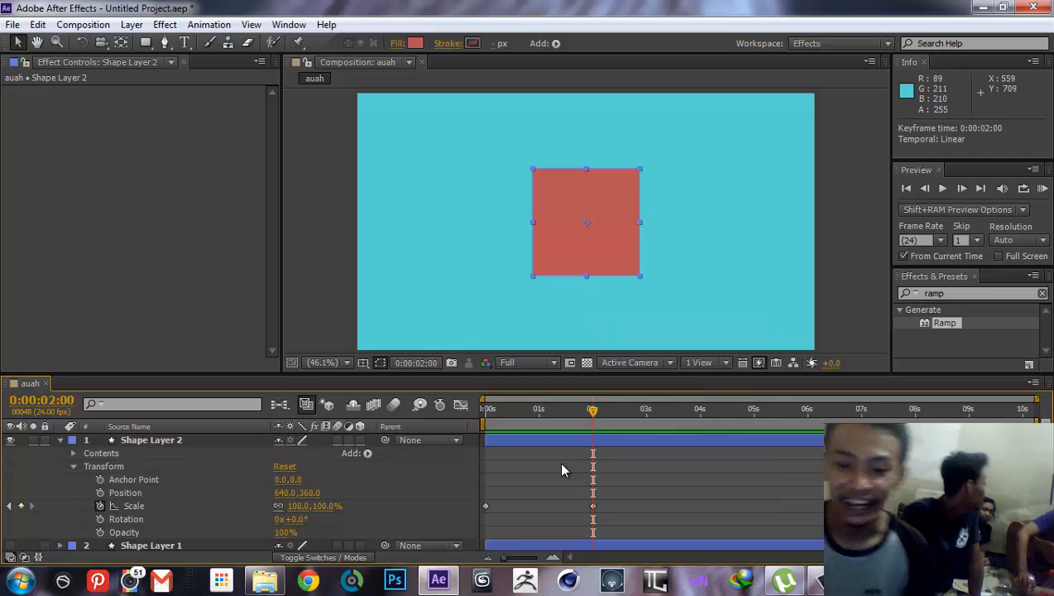
pyautogui.click(461, 406)
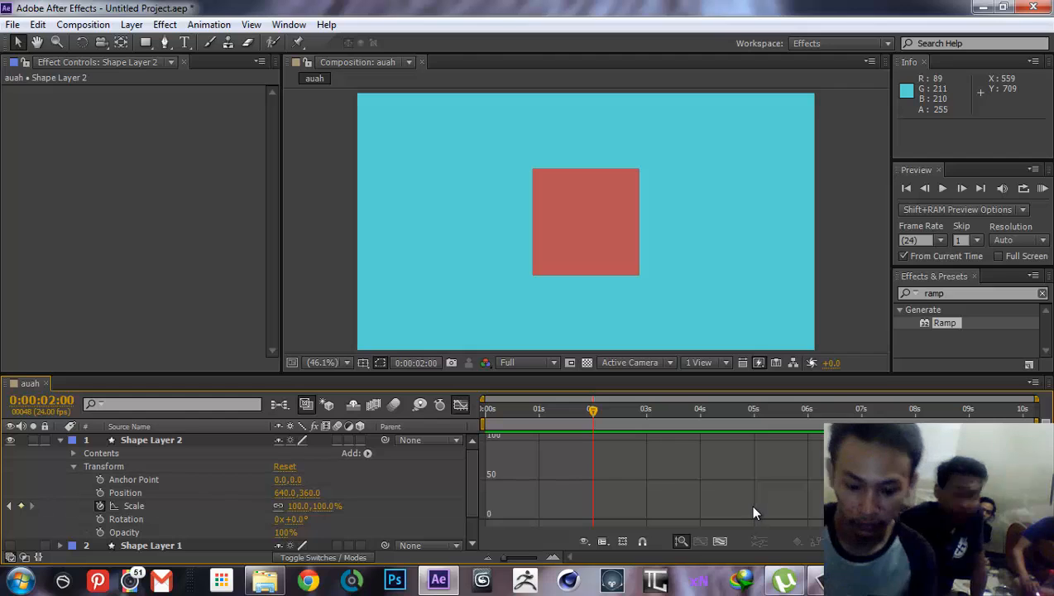
pyautogui.press('-')
pyautogui.press('=')
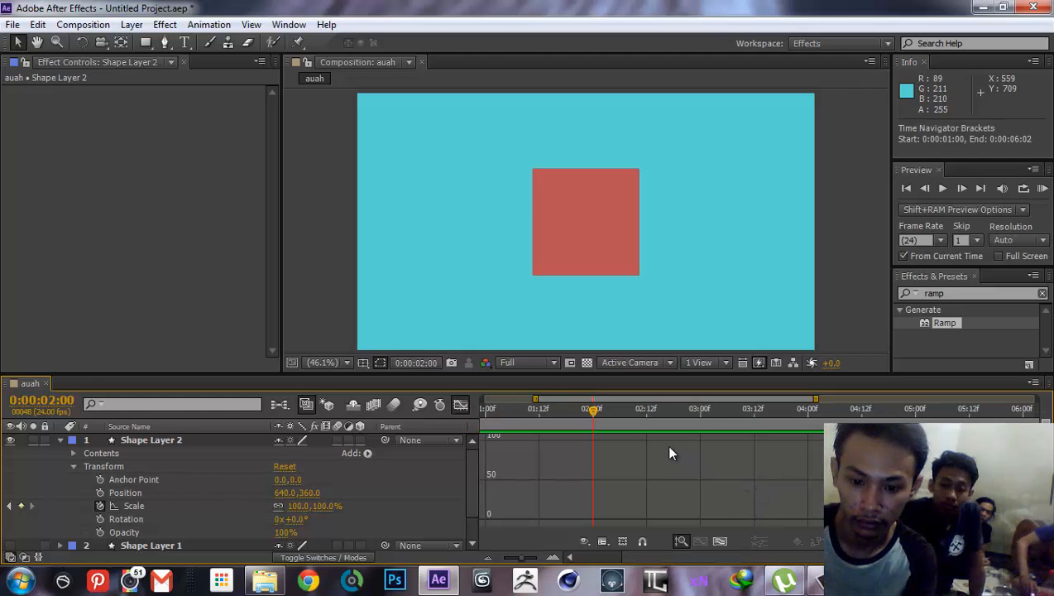
pyautogui.click(461, 405)
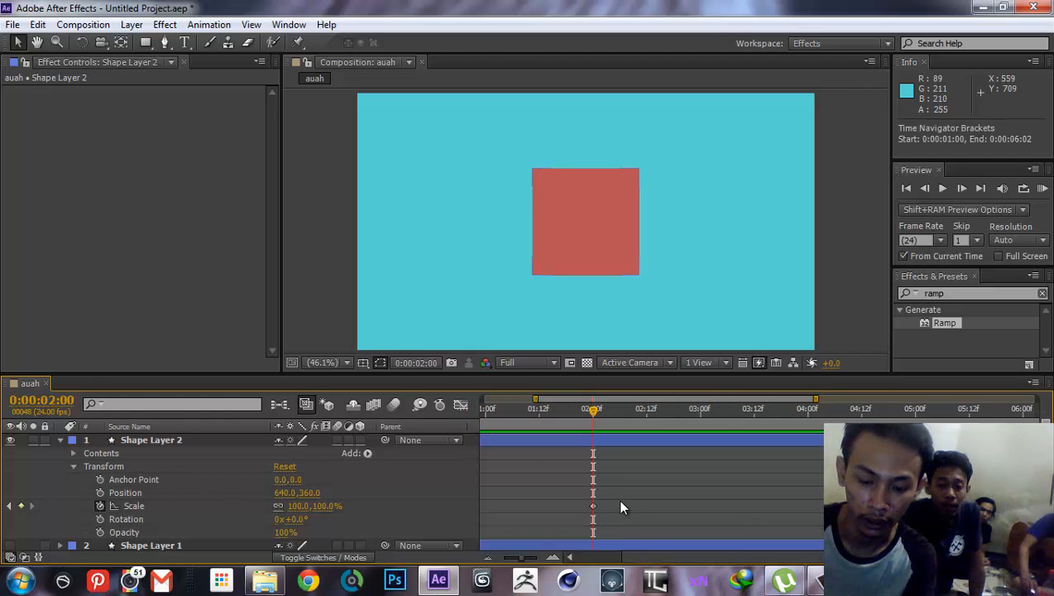
pyautogui.press('-')
# Select both Scale keyframes of Shape Layer 2 and examine their speed graph in the Graph Editor, fitted to the view.
pyautogui.moveTo(621, 514); pyautogui.dragTo(470, 475)
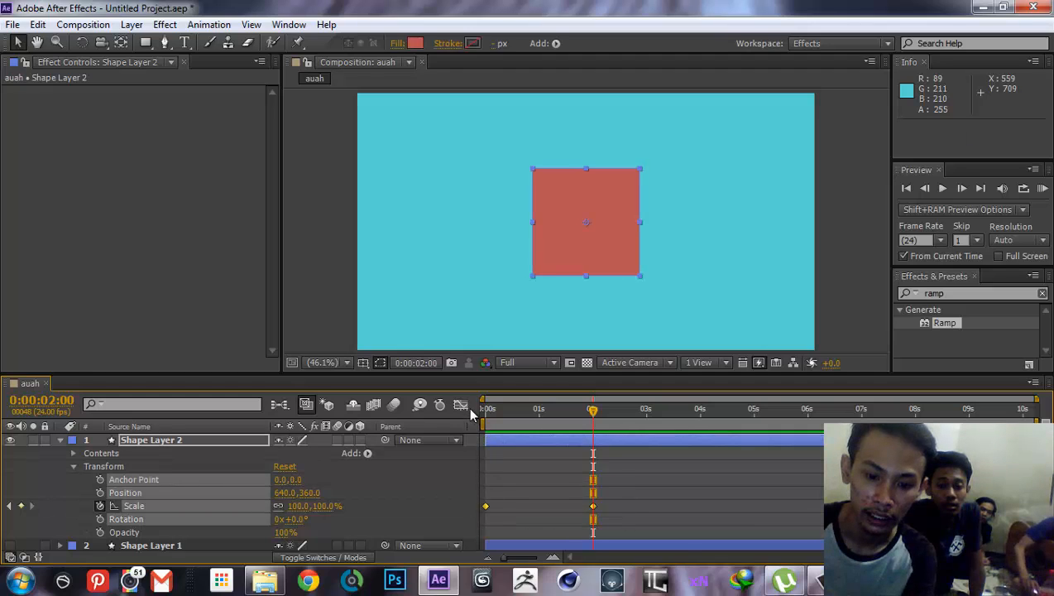
pyautogui.click(463, 405)
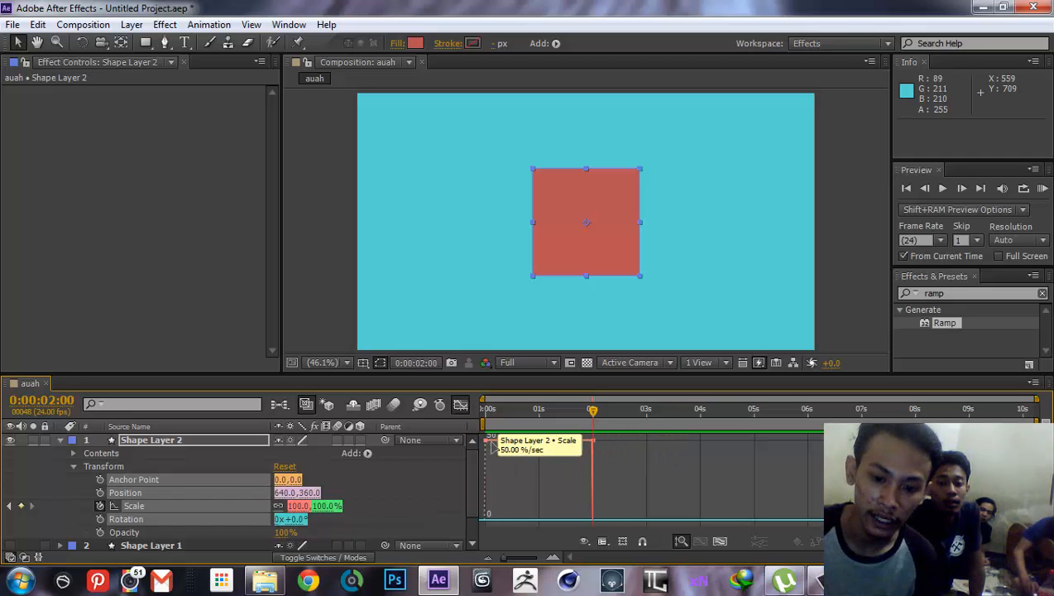
pyautogui.click(604, 540)
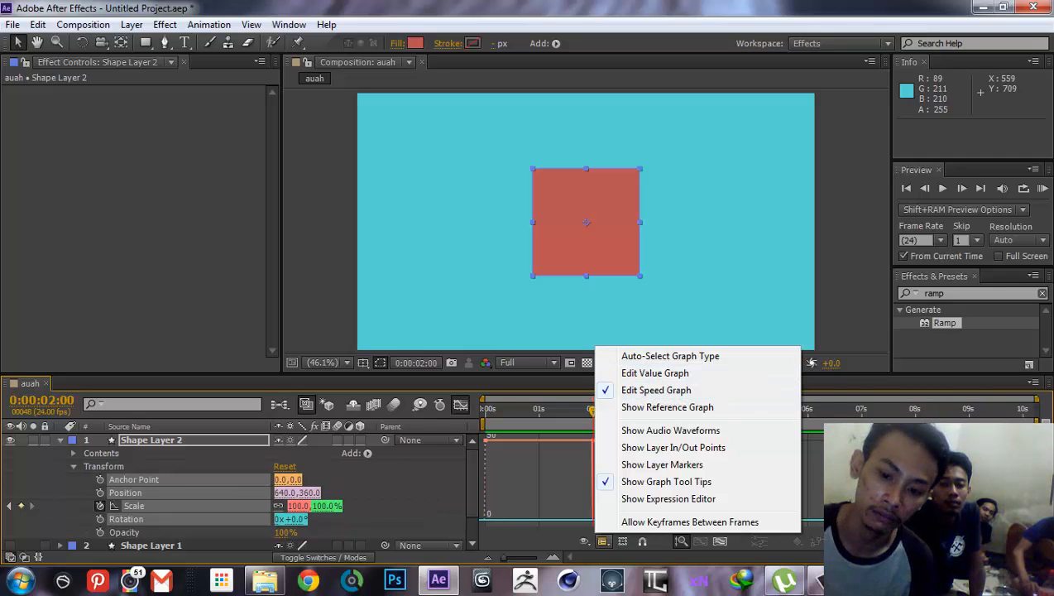
pyautogui.click(844, 467)
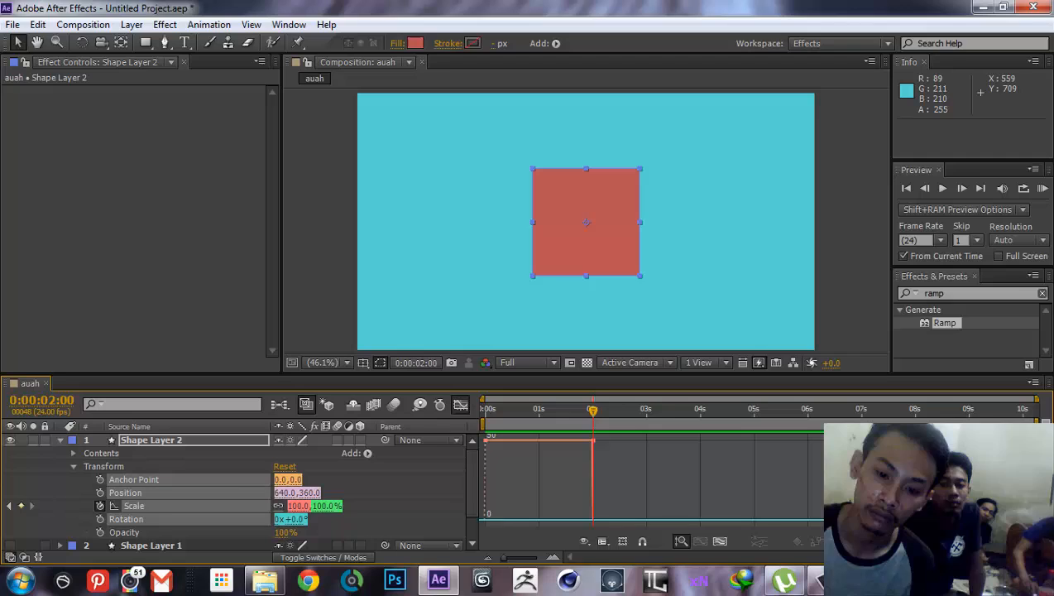
pyautogui.click(720, 542)
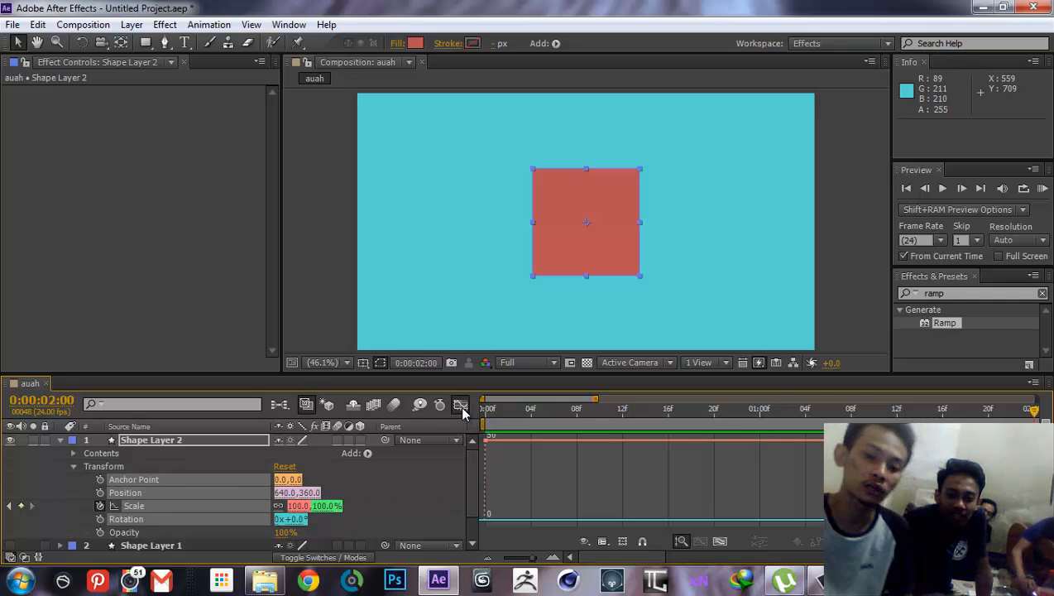
# Preview the linear scale animation, show the full time range and move the current time to 0:00:02:16.
pyautogui.press('space')
pyautogui.press('space')
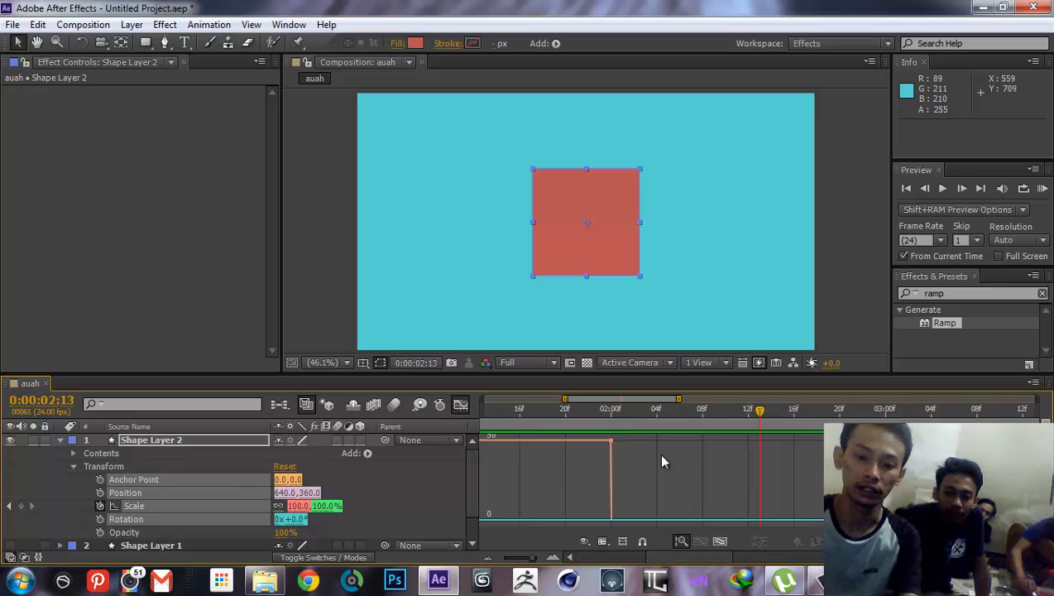
pyautogui.press('-')
pyautogui.press('-')
pyautogui.press('-')
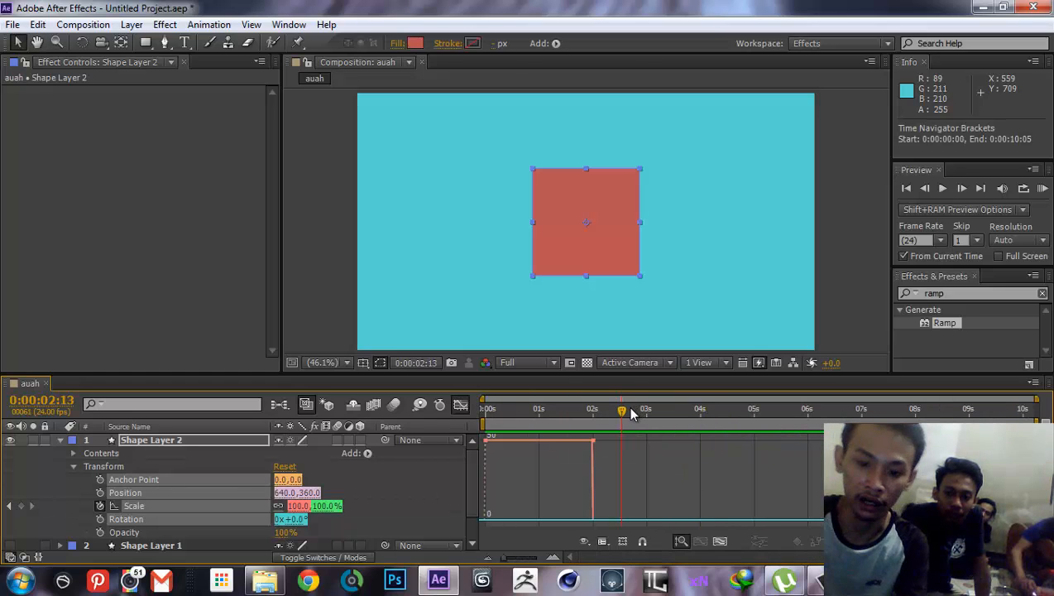
pyautogui.click(629, 411)
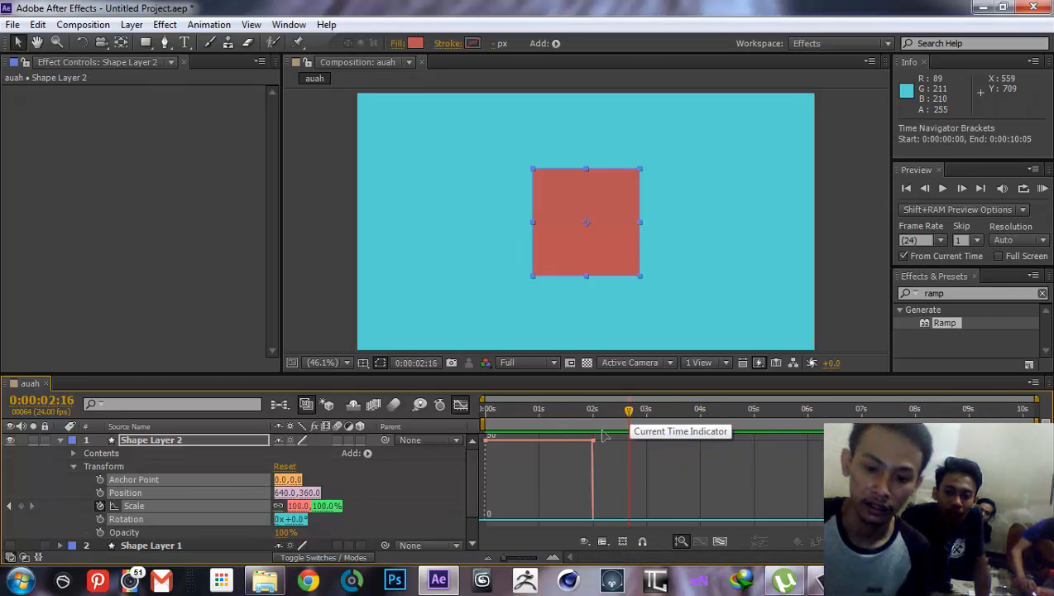
# Apply Easy Ease to both Scale keyframes of Shape Layer 2 in the layer bar view.
pyautogui.click(461, 405)
pyautogui.moveTo(612, 515); pyautogui.dragTo(454, 470)
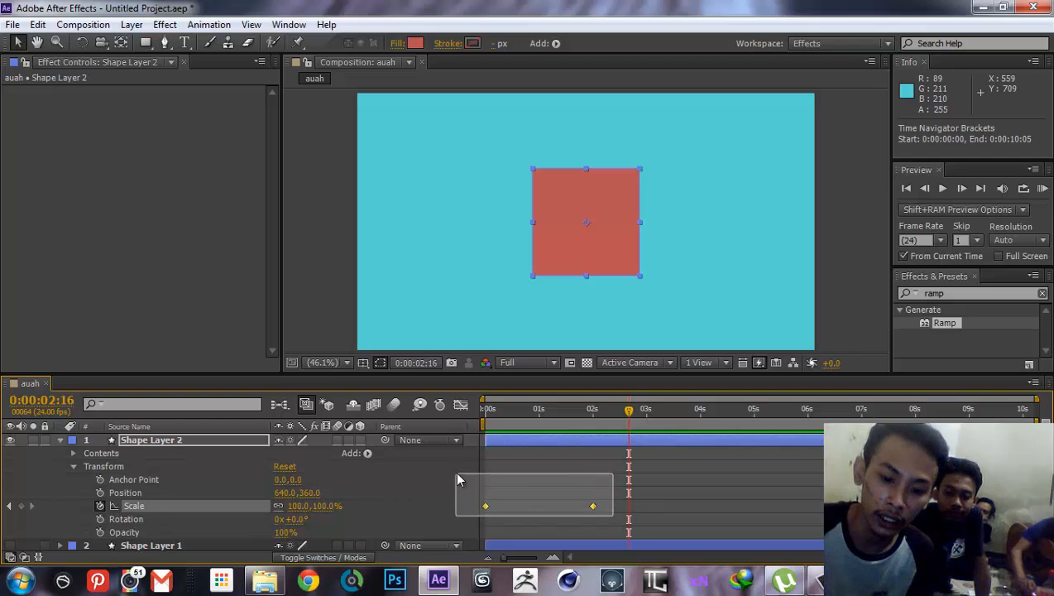
pyautogui.rightClick(486, 506)
pyautogui.moveTo(579, 493)
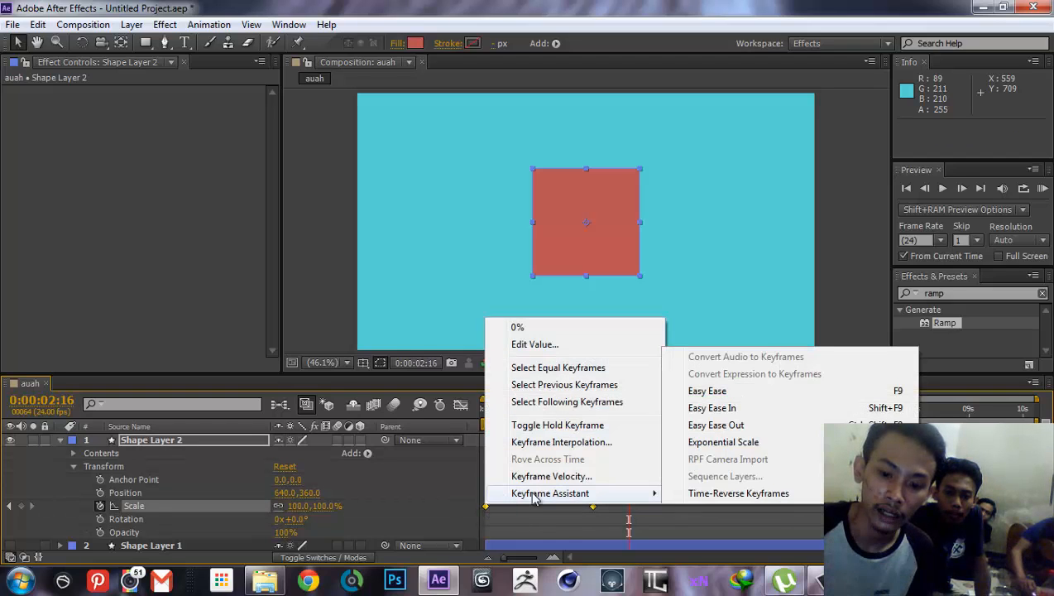
pyautogui.click(750, 390)
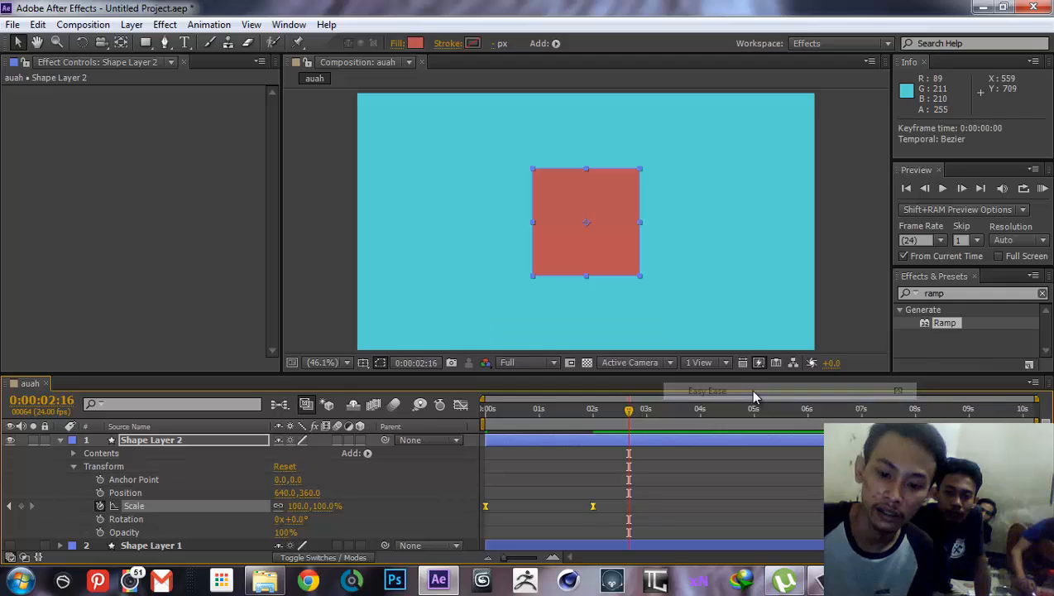
# Show the eased Scale speed graph in the Graph Editor and preview the animation from 0:00:00:00.
pyautogui.click(521, 409)
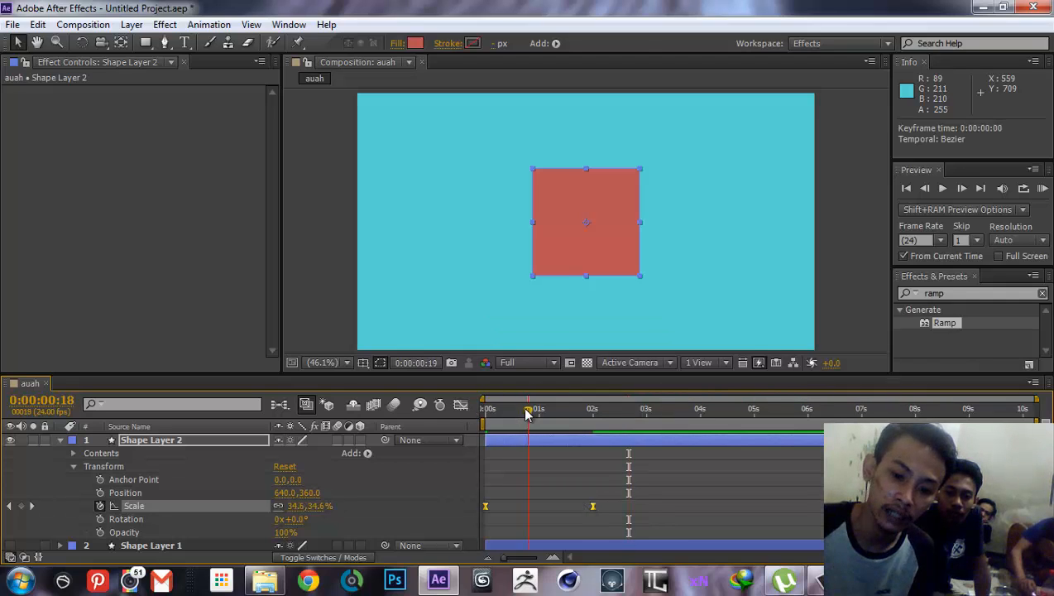
pyautogui.click(461, 406)
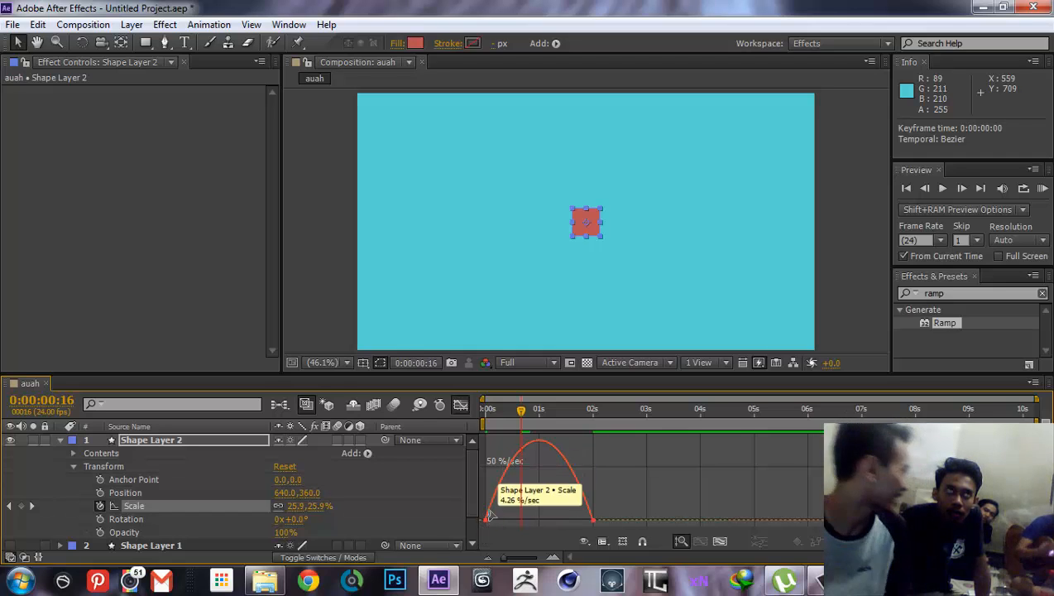
pyautogui.click(719, 542)
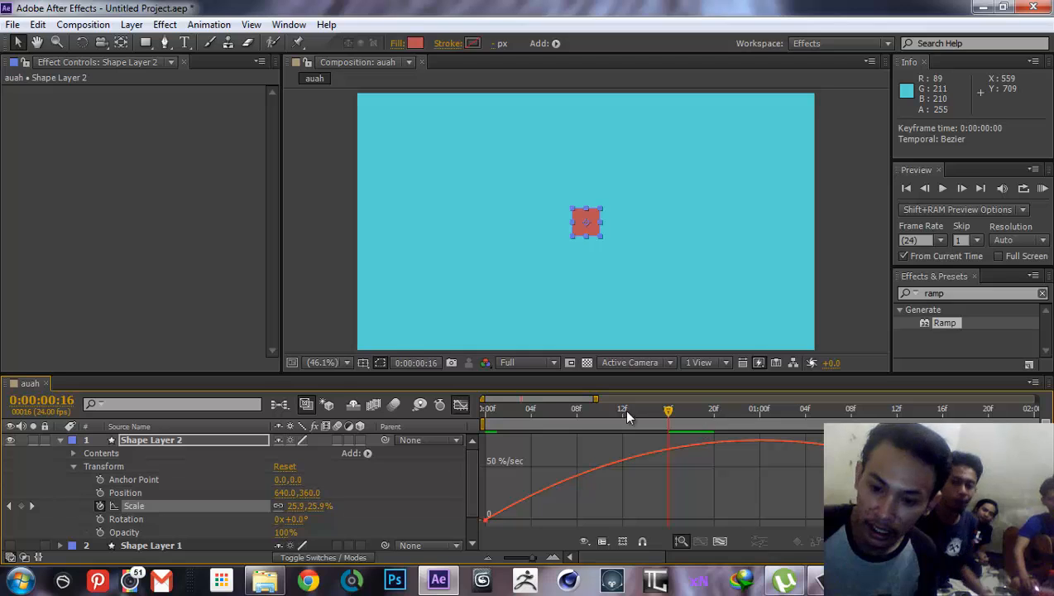
pyautogui.moveTo(668, 409); pyautogui.dragTo(477, 426)
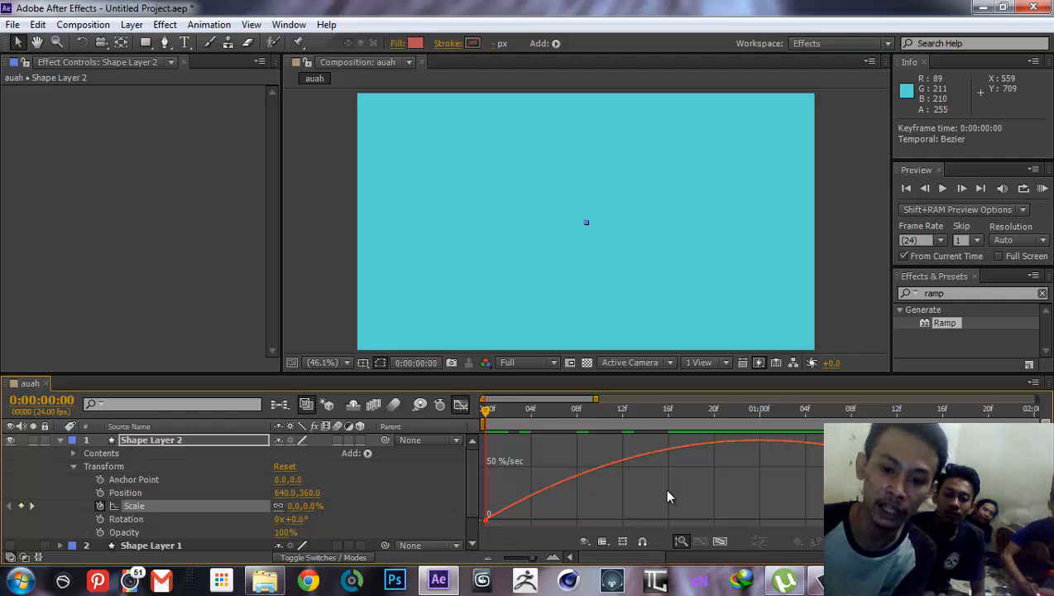
pyautogui.press('space')
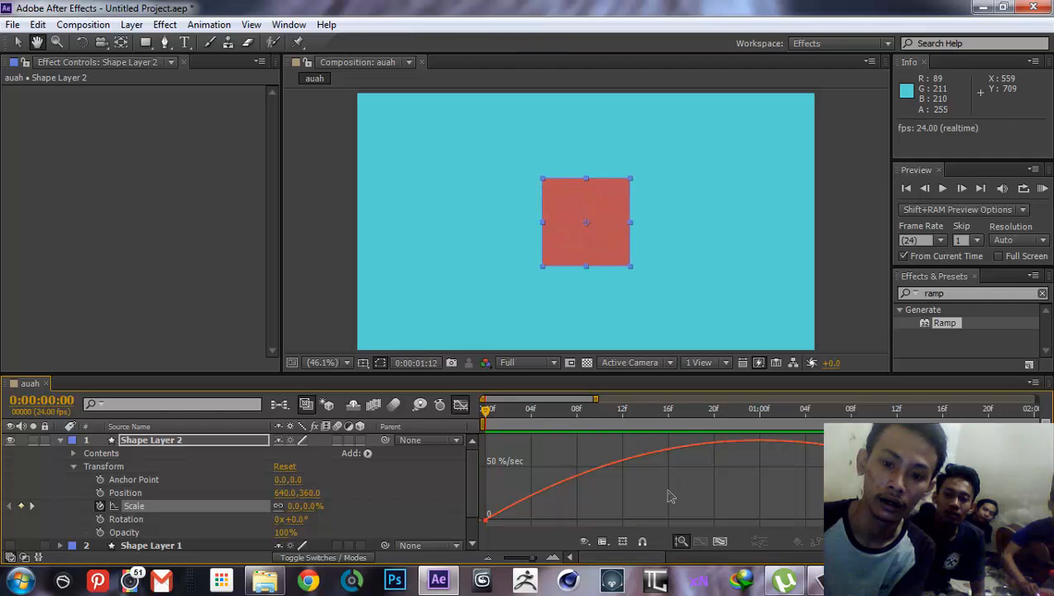
pyautogui.press('space')
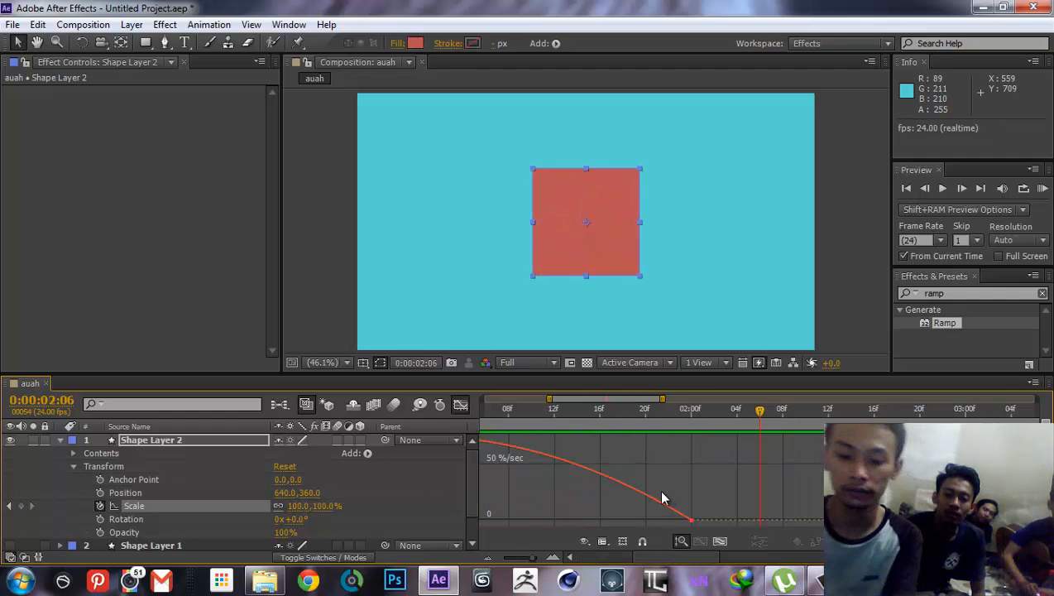
# Replay the eased scale animation from the start with the whole curve in view, and scrub back to 0:00:00:06.
pyautogui.press('-')
pyautogui.press('-')
pyautogui.press('-')
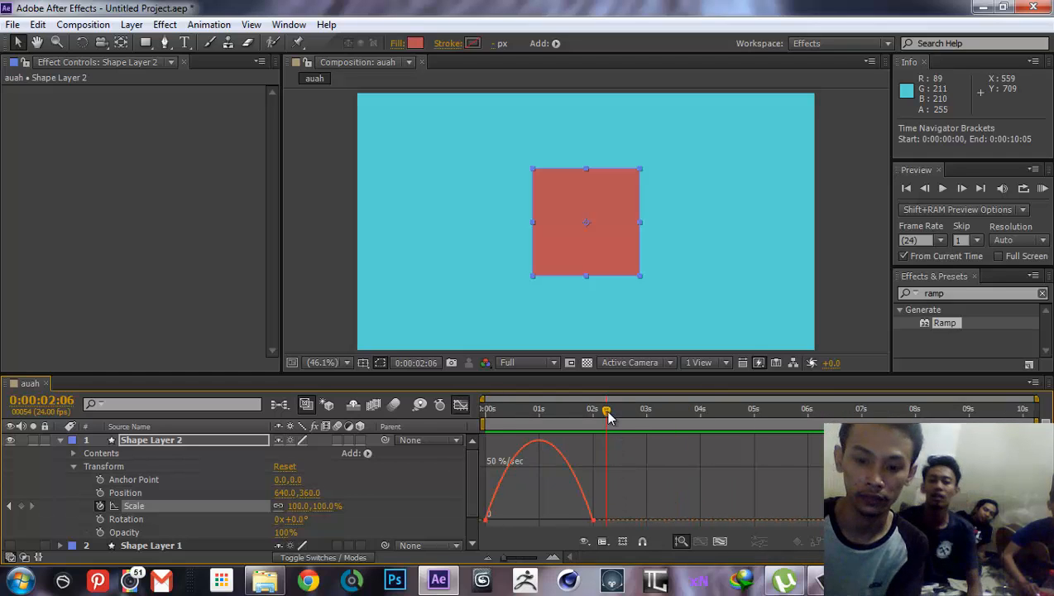
pyautogui.moveTo(608, 413); pyautogui.dragTo(432, 417)
pyautogui.press('space')
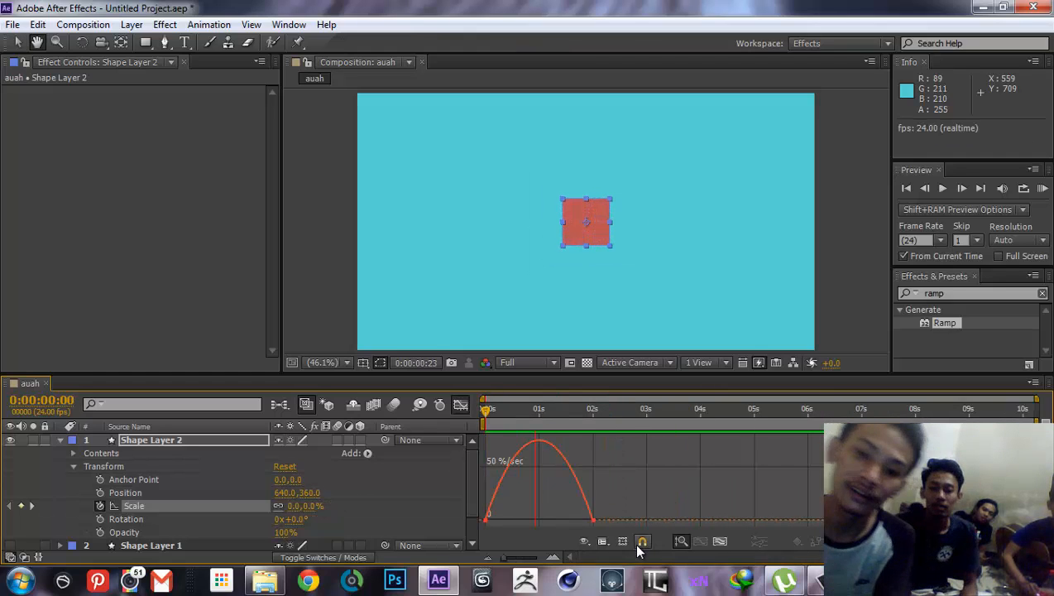
pyautogui.press('space')
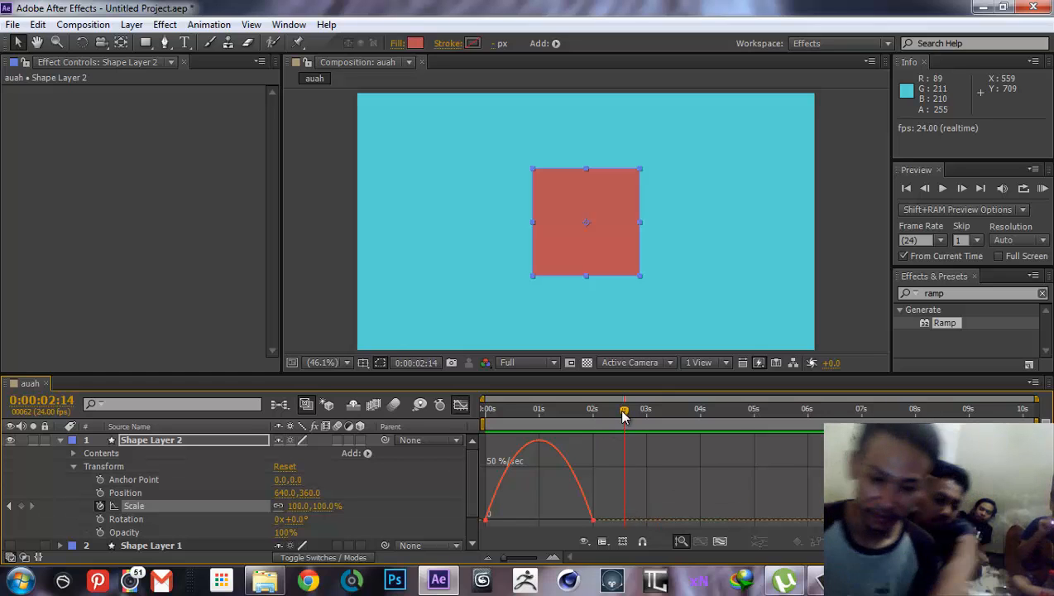
pyautogui.moveTo(624, 416); pyautogui.dragTo(496, 415)
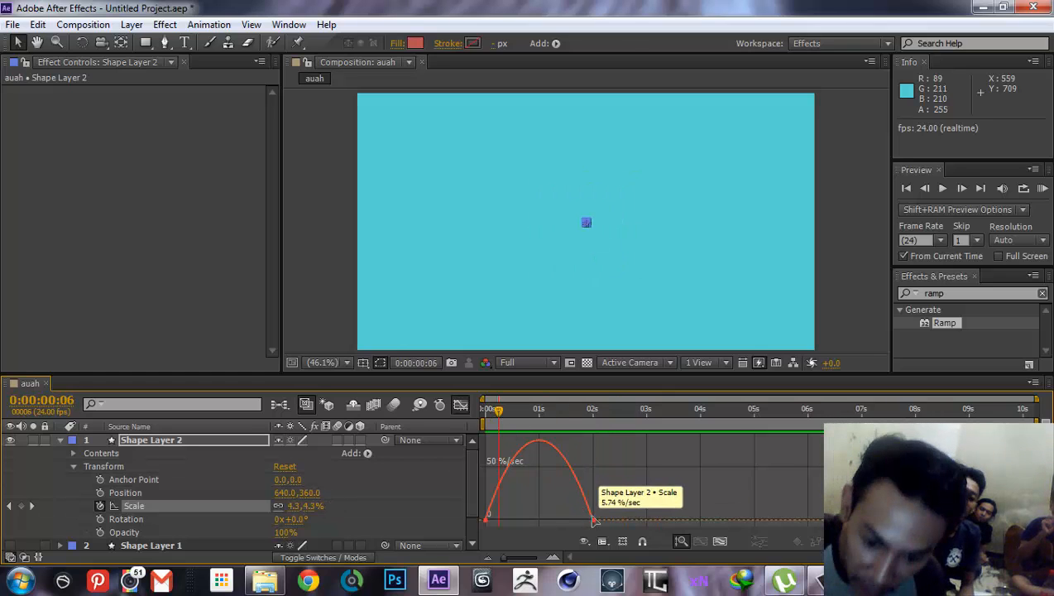
# Extend the incoming speed handle of the Scale keyframe at 0:00:02:00 back to about 0:00:01:00 so the speed peaks early.
pyautogui.click(592, 520)
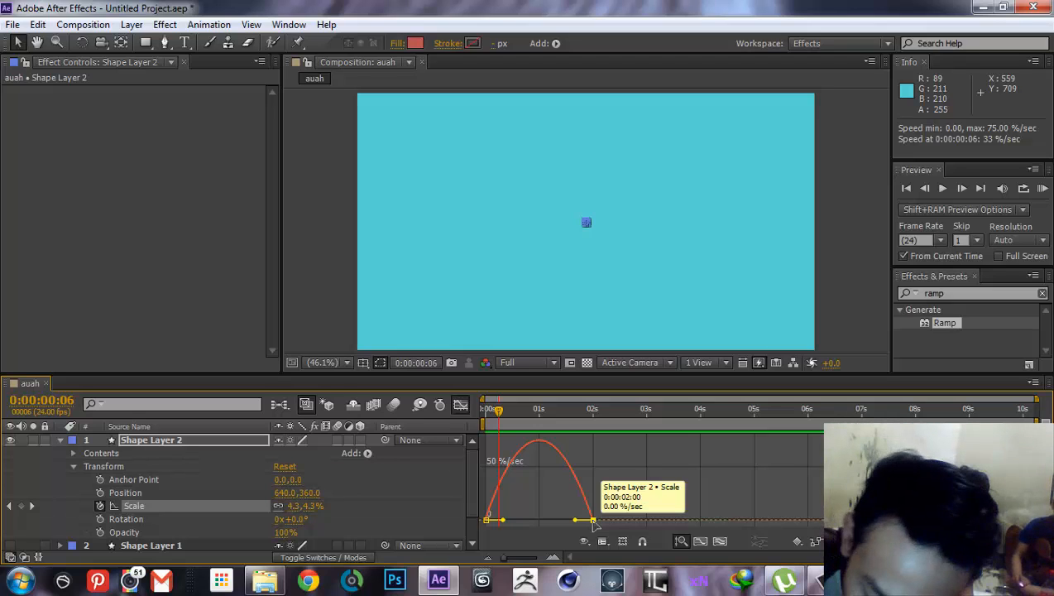
pyautogui.press('=')
pyautogui.press('=')
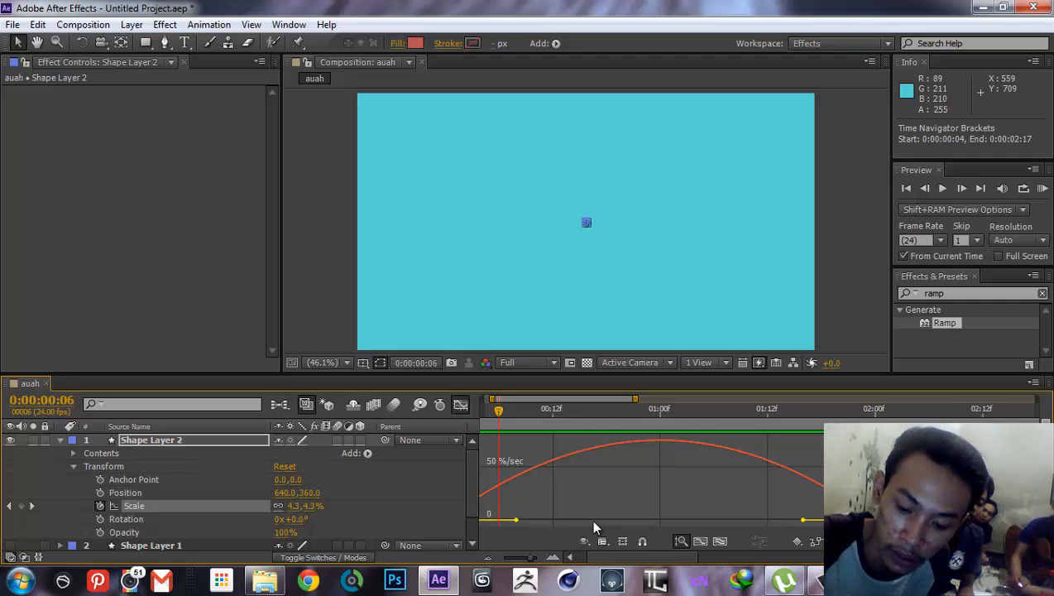
pyautogui.press('=')
pyautogui.press('-')
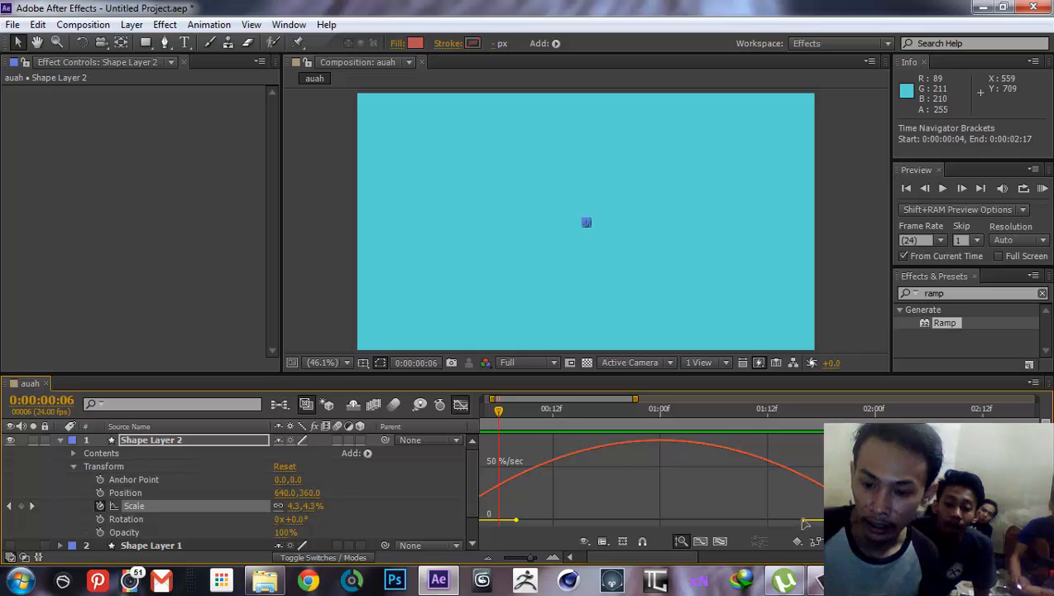
pyautogui.moveTo(803, 519); pyautogui.dragTo(601, 523)
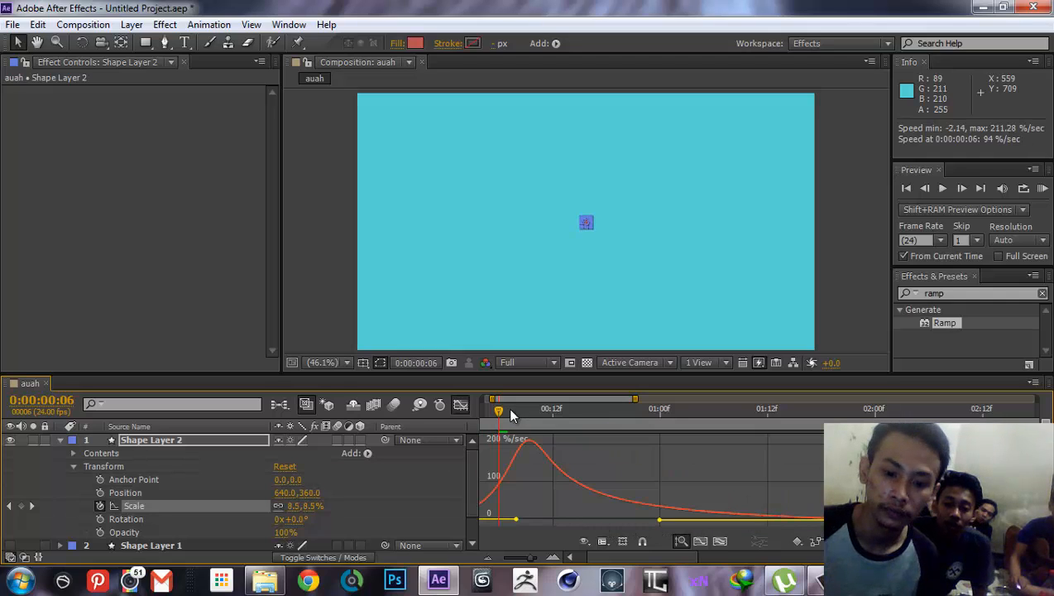
# Return to 0:00:00:00 and preview the reshaped scale animation, stopping just past the 0:00:02:00 keyframe.
pyautogui.moveTo(495, 410); pyautogui.dragTo(411, 409)
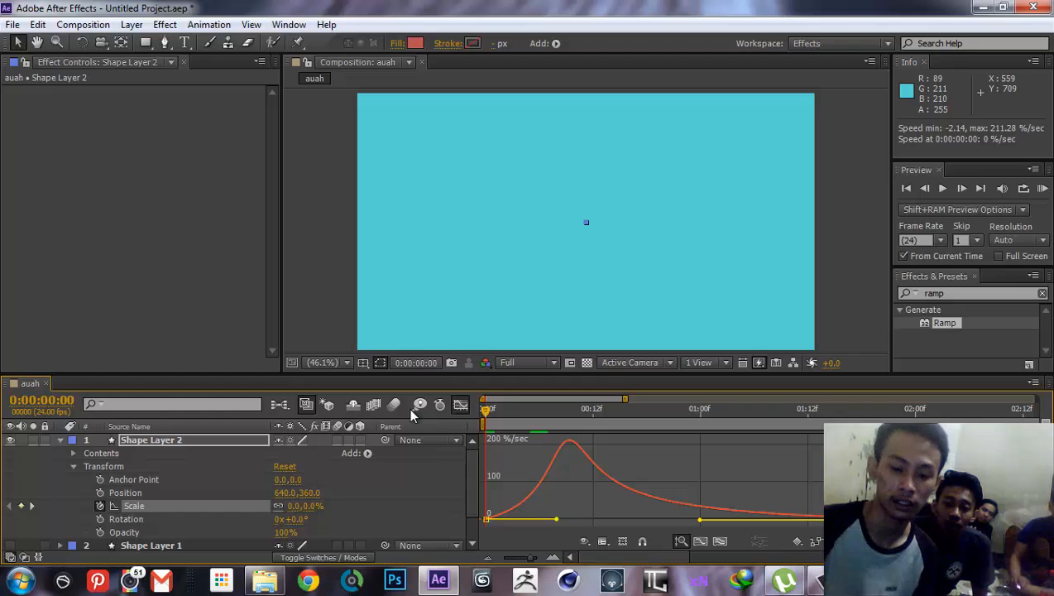
pyautogui.press('space')
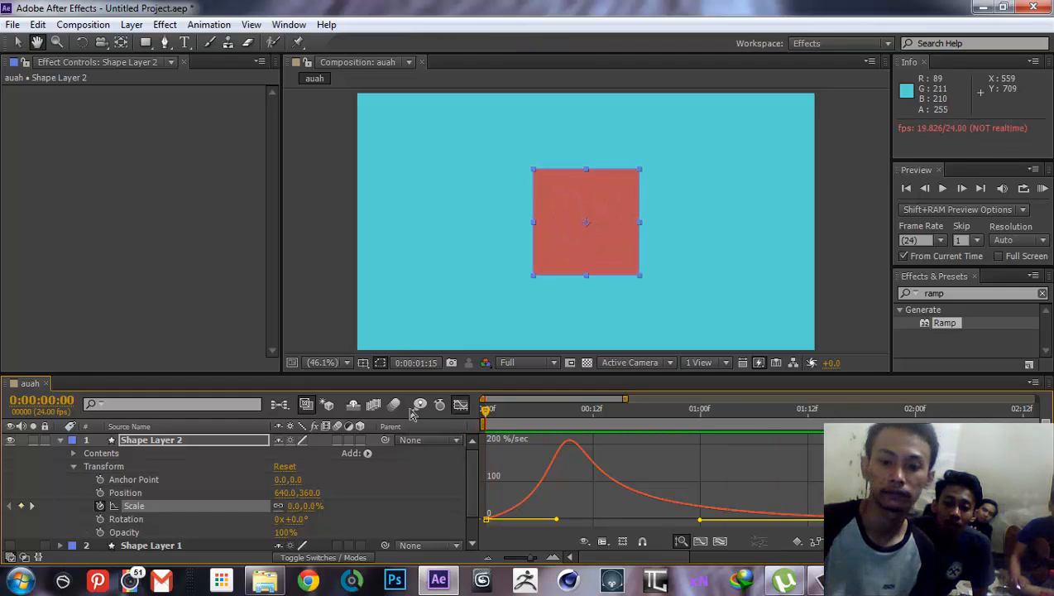
pyautogui.press('space')
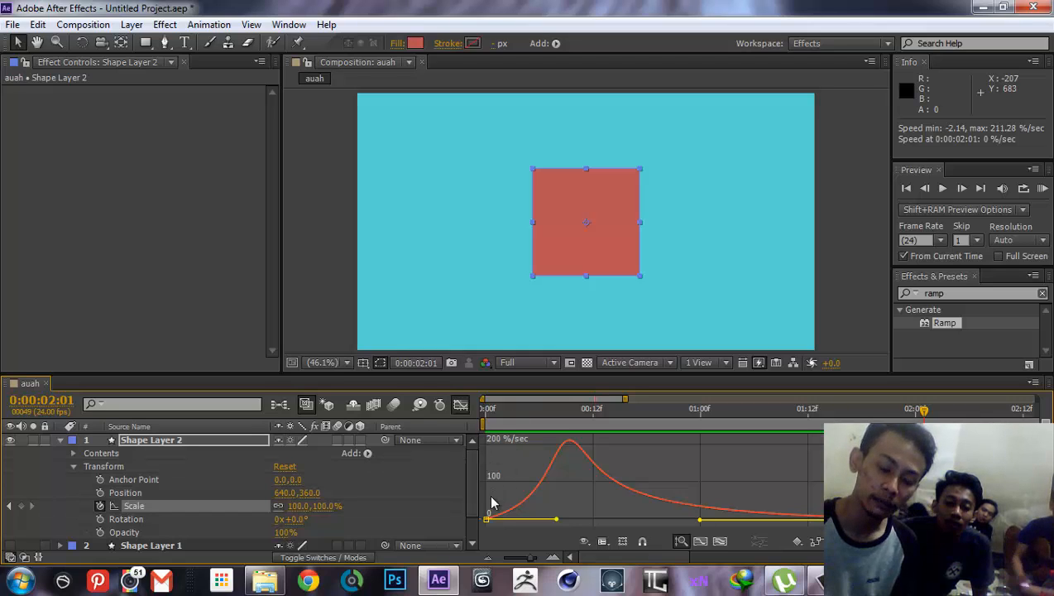
# Replay the reshaped scale animation from the start and return to 0:00:00:00.
pyautogui.moveTo(488, 519)
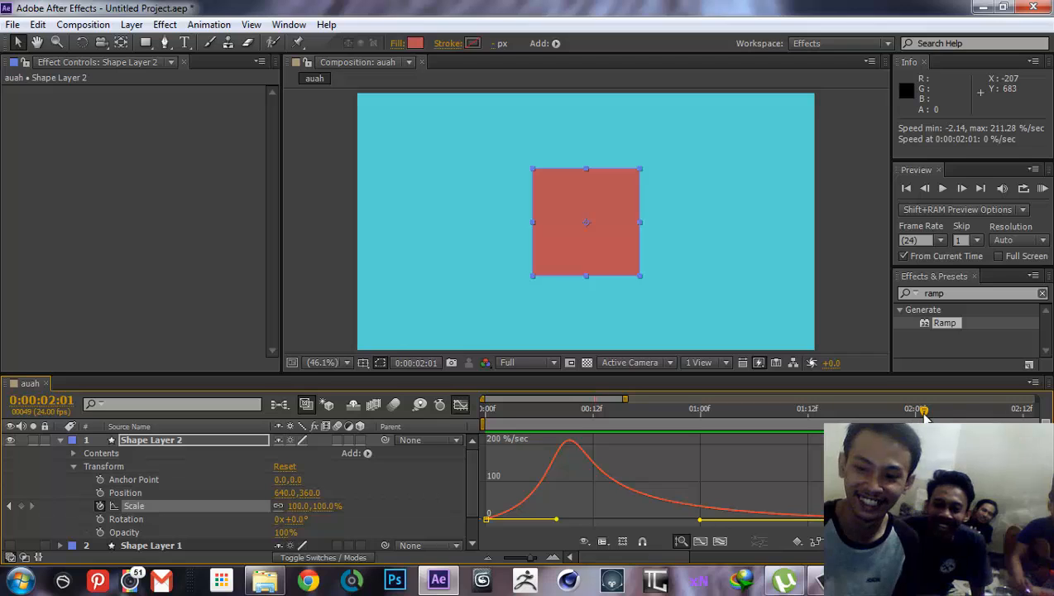
pyautogui.moveTo(924, 416); pyautogui.dragTo(452, 451)
pyautogui.press('space')
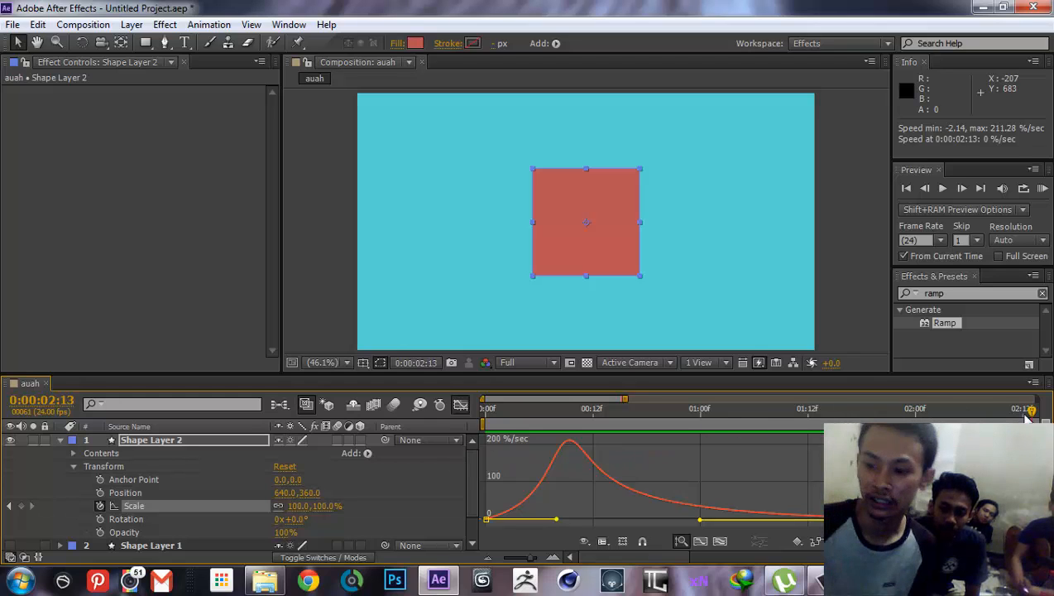
pyautogui.moveTo(1026, 418); pyautogui.dragTo(485, 420)
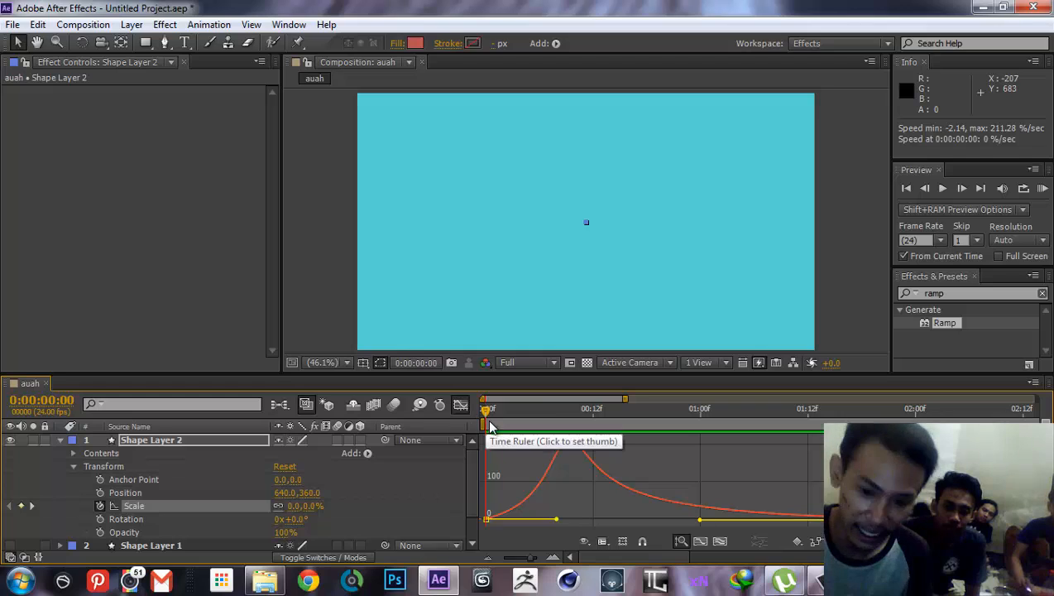
# Close the Graph Editor and collapse the properties of Shape Layer 2.
pyautogui.click(461, 404)
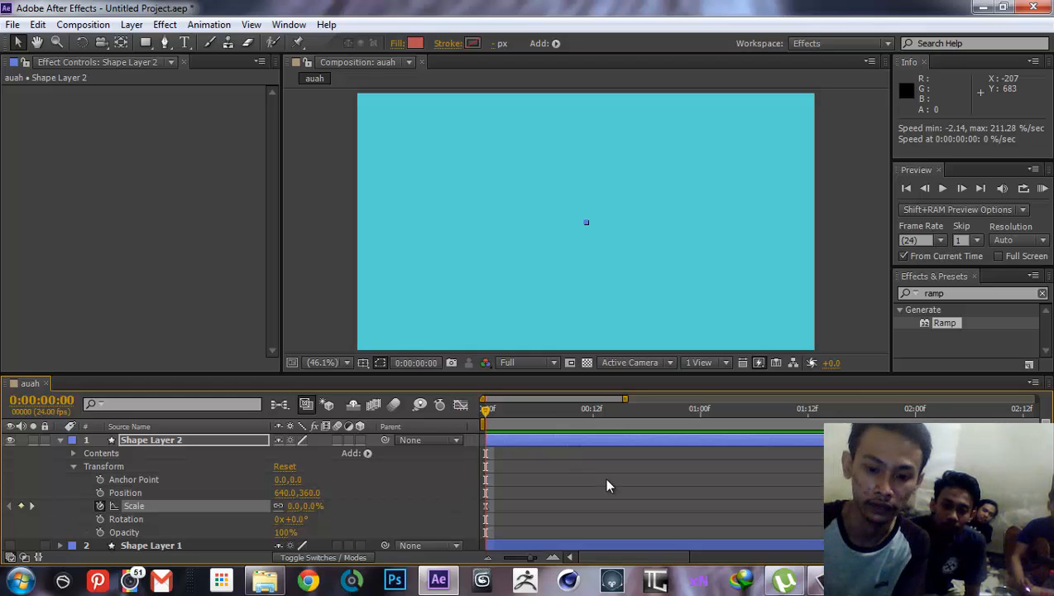
pyautogui.click(538, 464)
pyautogui.click(60, 439)
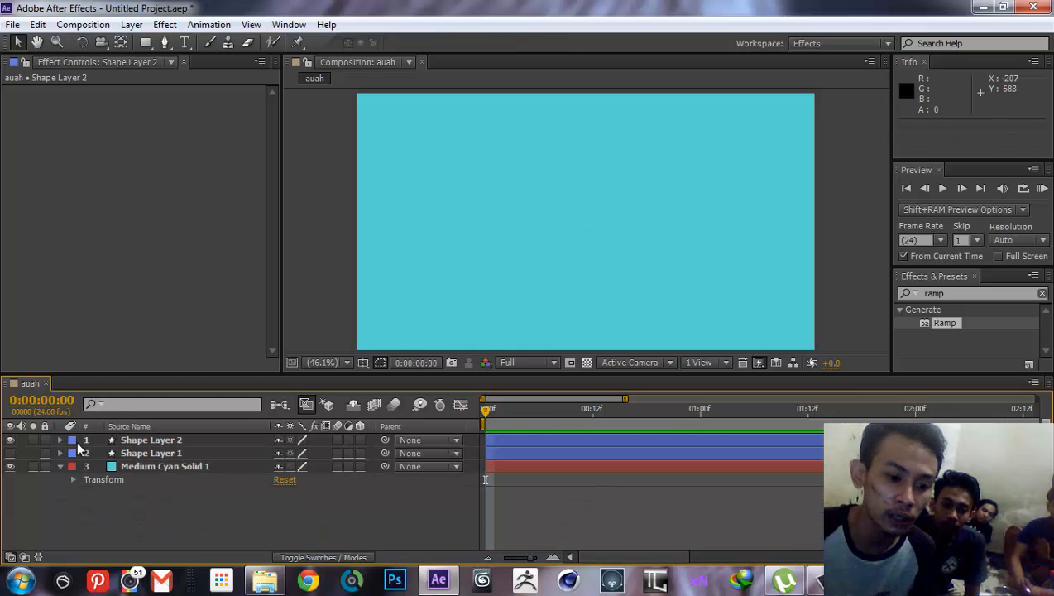
# Duplicate Shape Layer 2 and delete the copy's eased Scale keyframes.
pyautogui.click(161, 439)
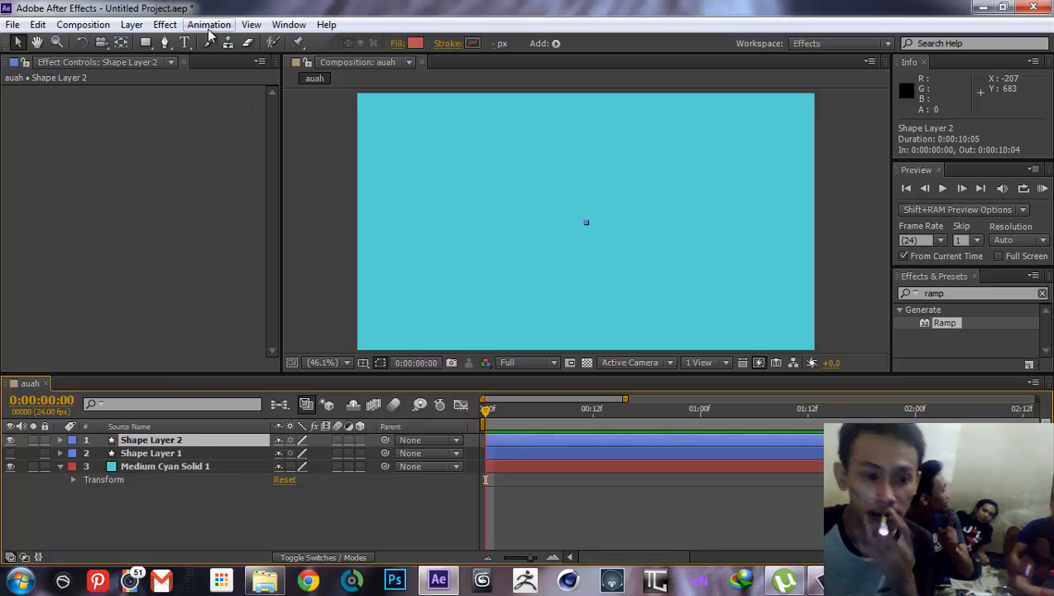
pyautogui.hotkey('ctrl', 'd')
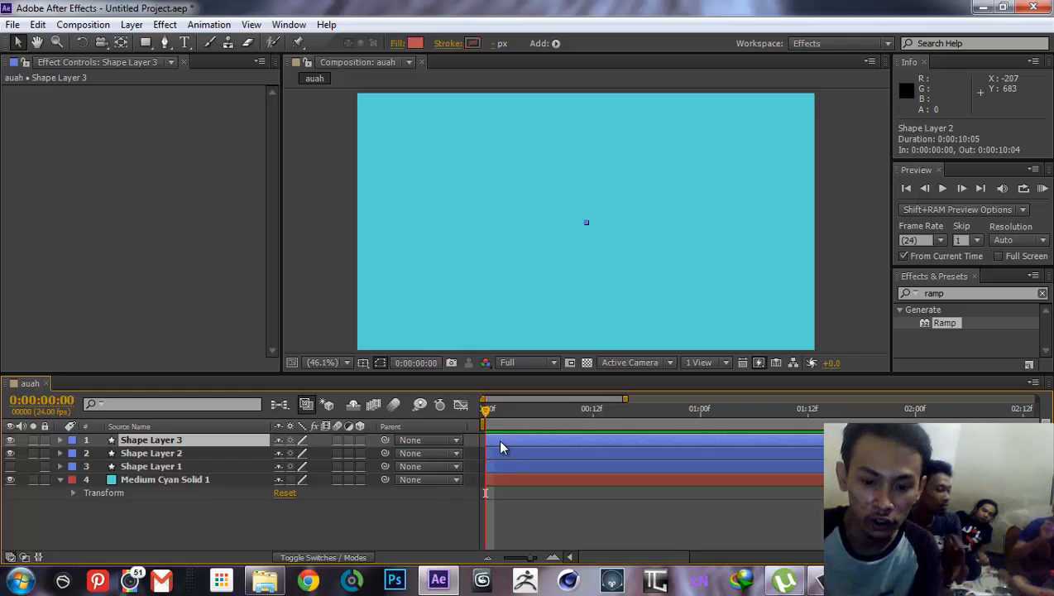
pyautogui.press('s')
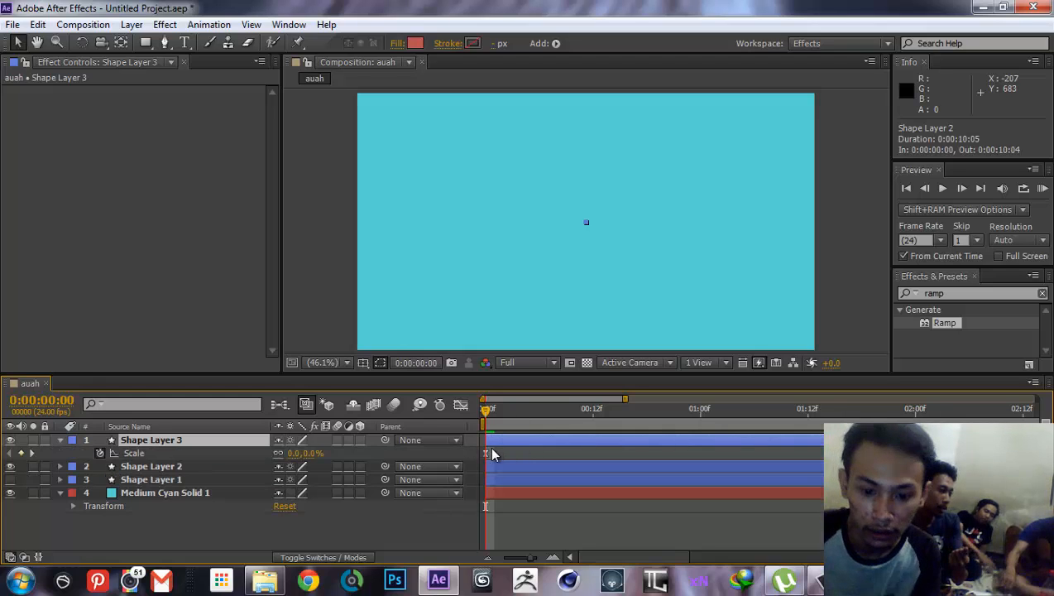
pyautogui.click(486, 453)
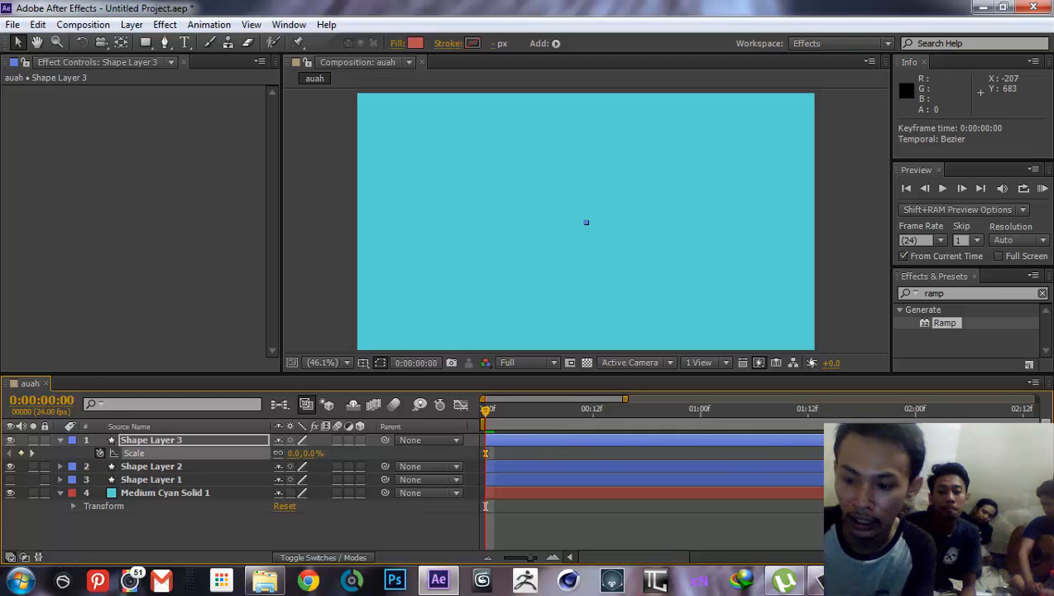
pyautogui.press('Delete')
pyautogui.click(915, 453)
pyautogui.press('Delete')
# Keyframe the duplicated square's Scale without easing, at 100% on 0:00:02:00 and 0% on 0:00:00:00.
pyautogui.click(915, 410)
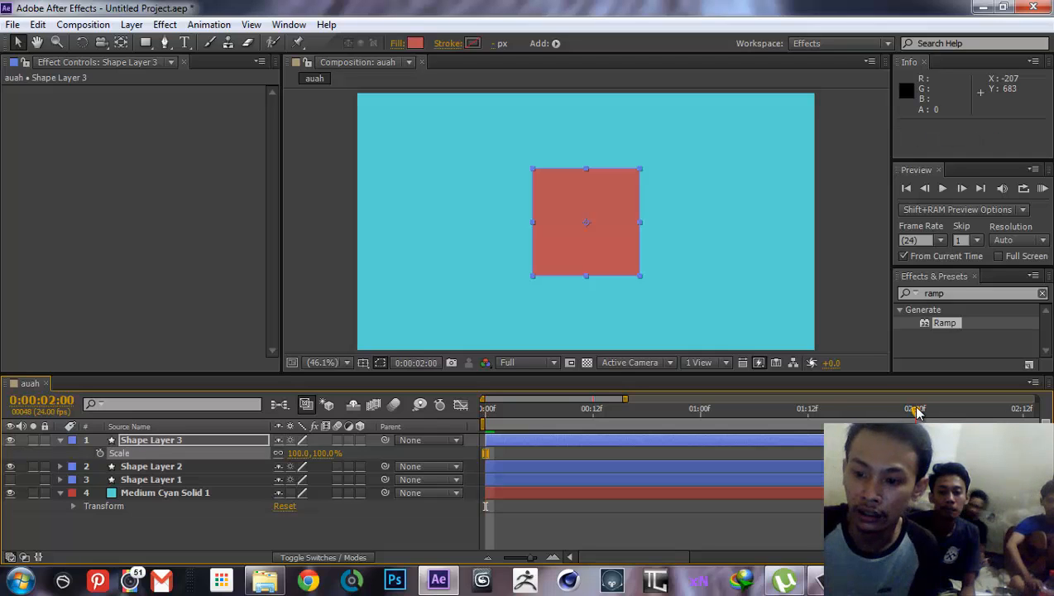
pyautogui.click(296, 454)
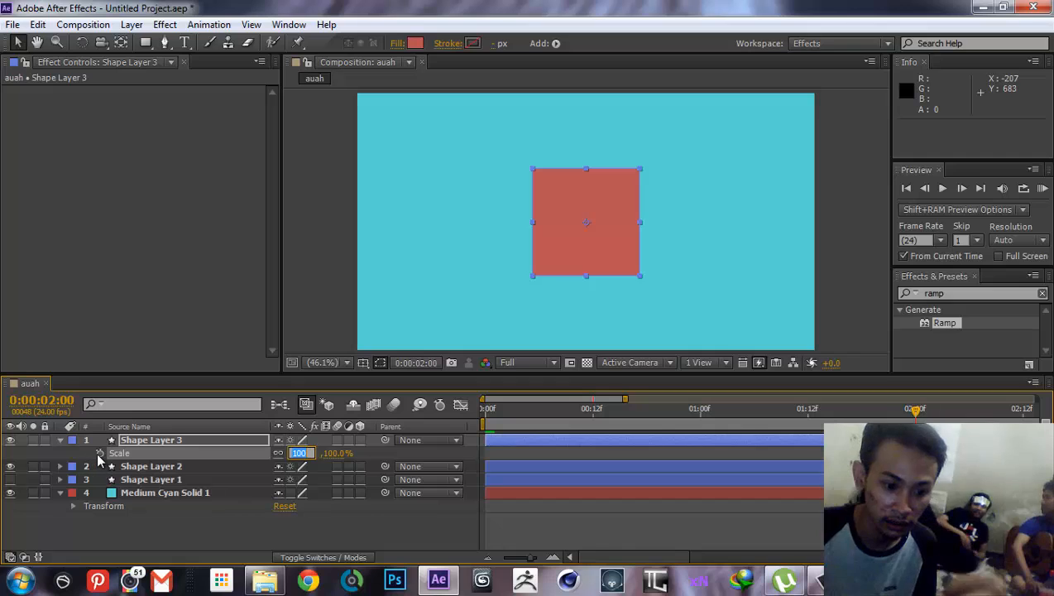
pyautogui.click(101, 453)
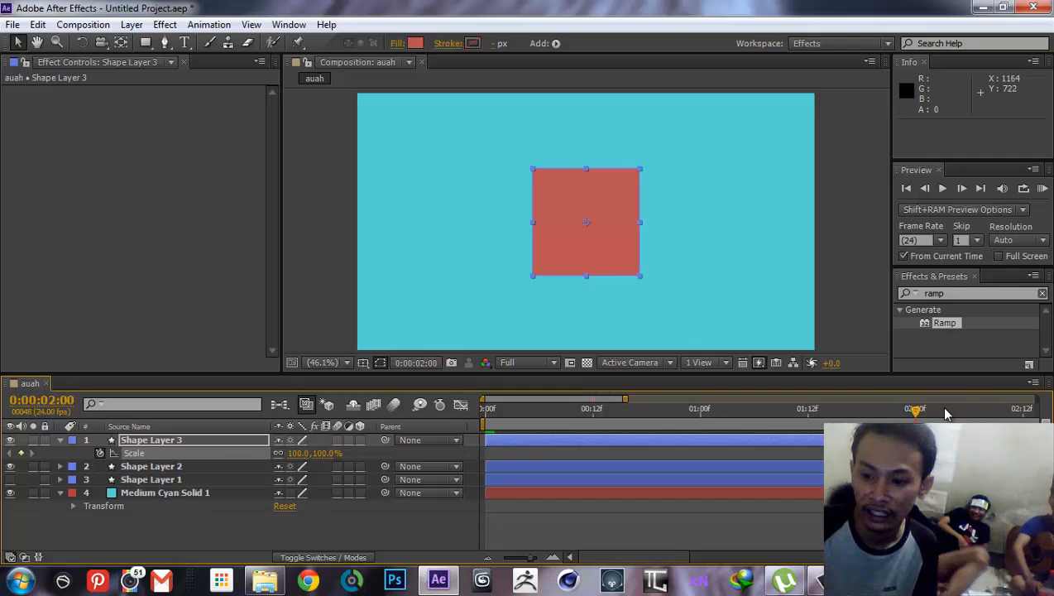
pyautogui.moveTo(586, 423); pyautogui.dragTo(430, 414)
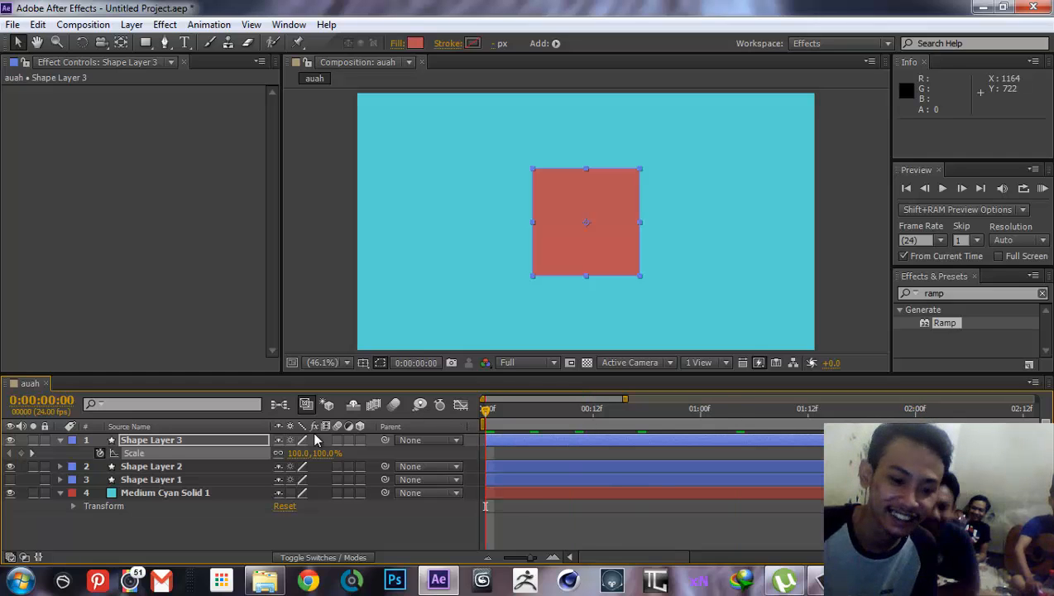
pyautogui.write('0')
pyautogui.press('Return')
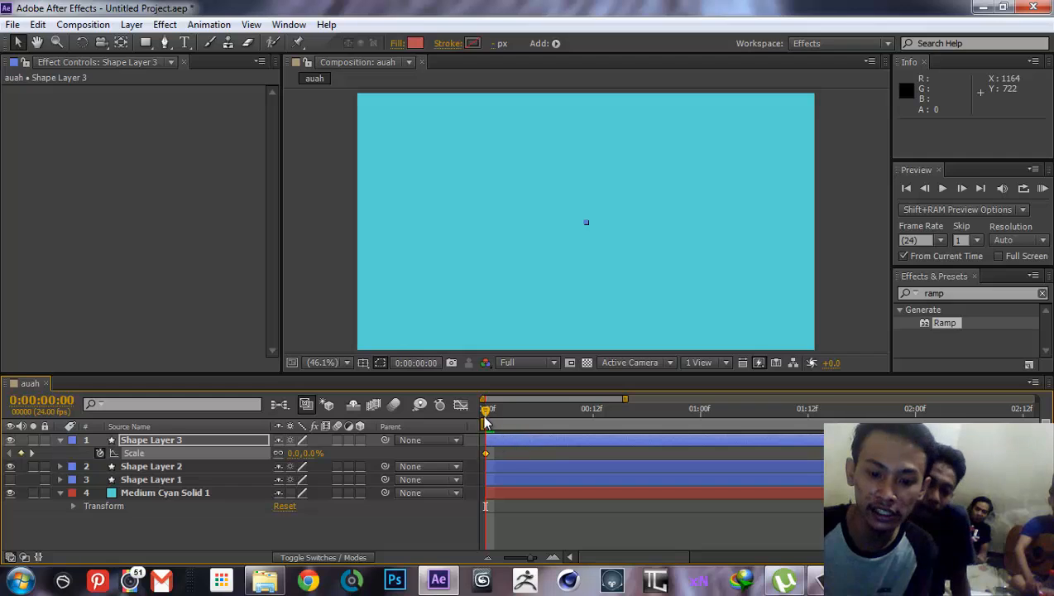
# At 0:00:00:22, shift the duplicated square sideways to Position 316, 360, beside the original.
pyautogui.moveTo(487, 422); pyautogui.dragTo(682, 411)
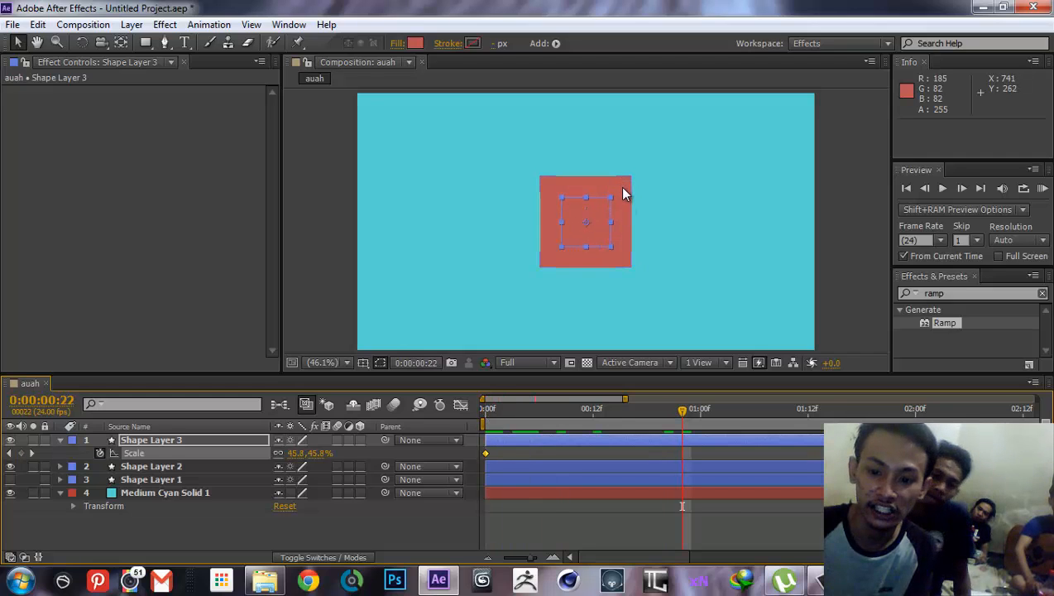
pyautogui.hotkey('alt', 'shift', 'p')
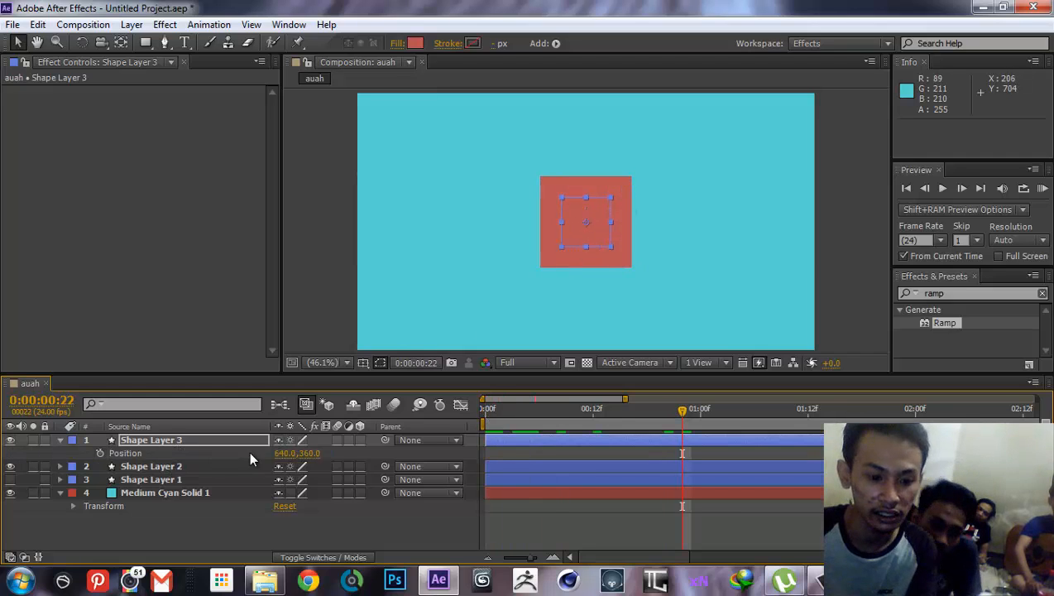
pyautogui.moveTo(285, 454); pyautogui.dragTo(211, 454)
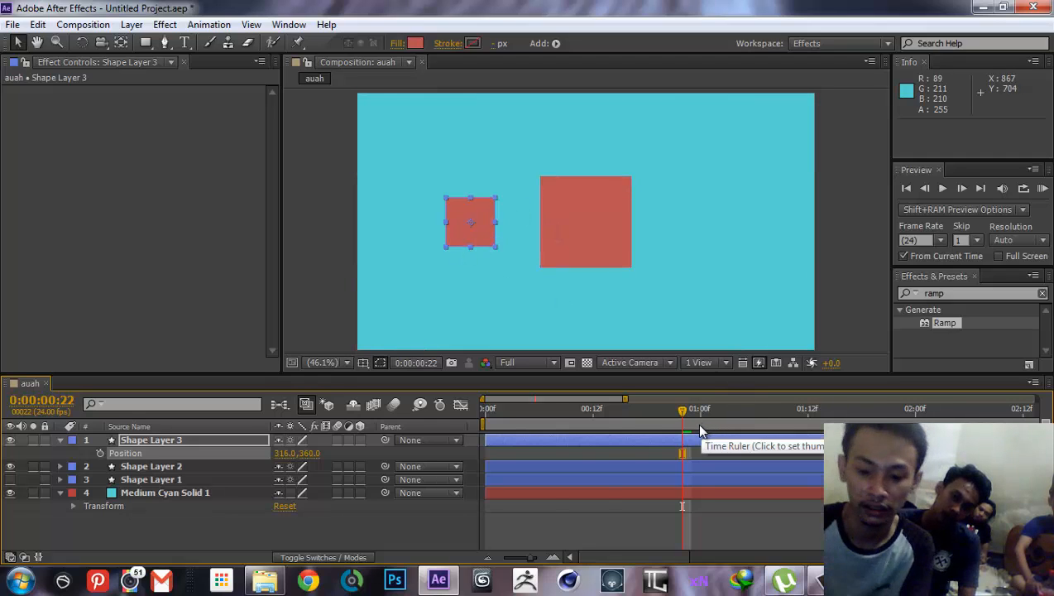
# Show the full timeline with the copy's Scale keyframes and preview both squares twice from the start to compare linear and eased motion.
pyautogui.press('-')
pyautogui.press('-')
pyautogui.press('-')
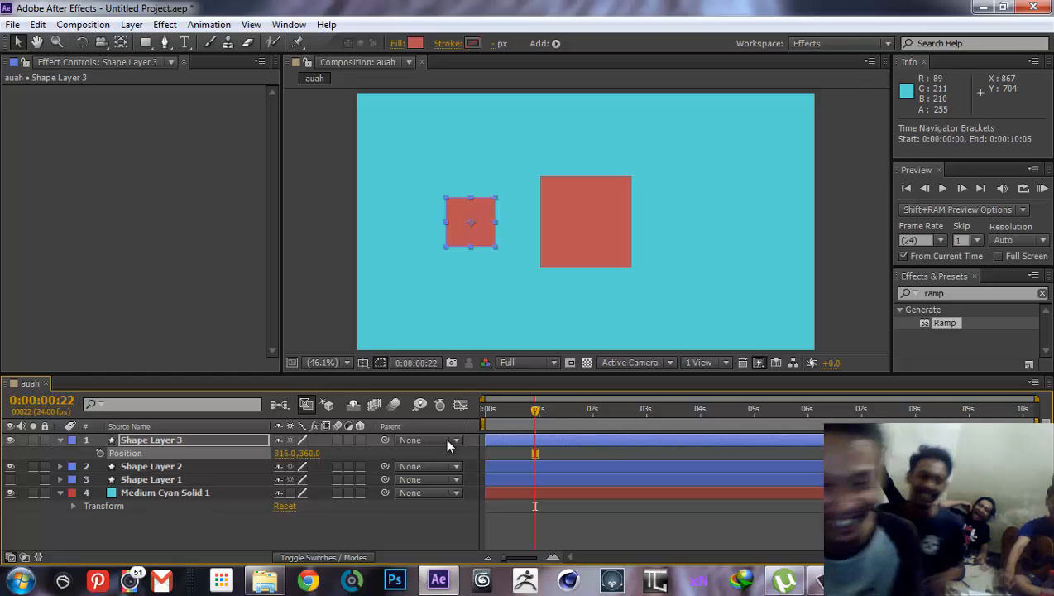
pyautogui.press('s')
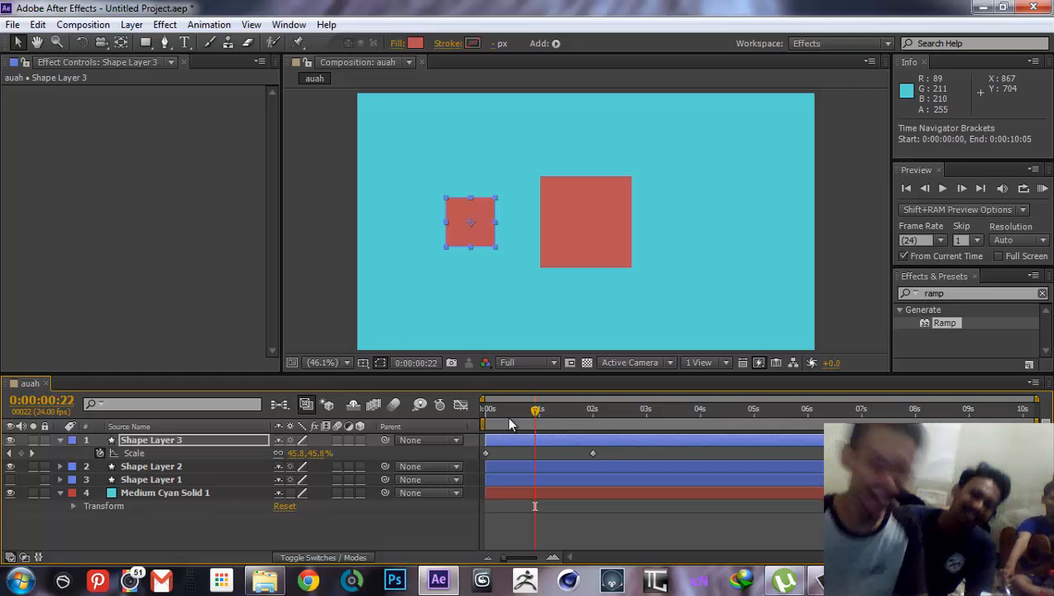
pyautogui.press('Home')
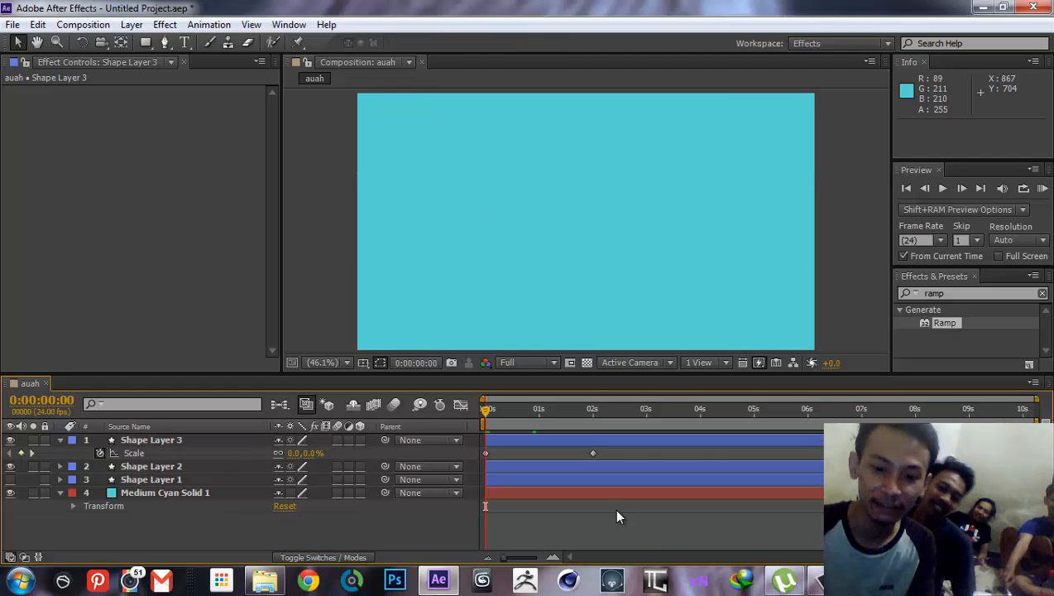
pyautogui.press('space')
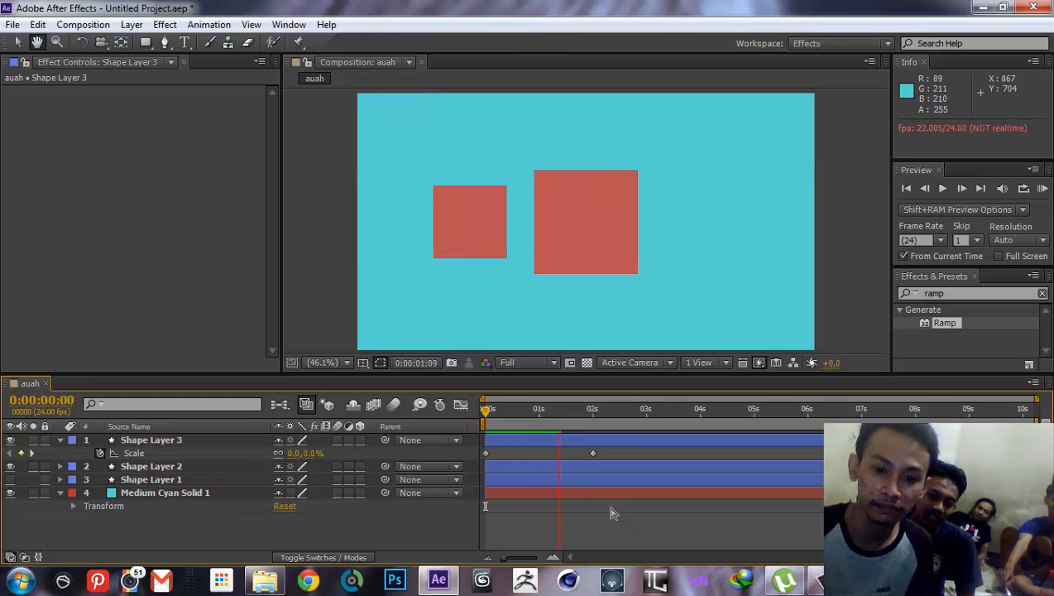
pyautogui.press('space')
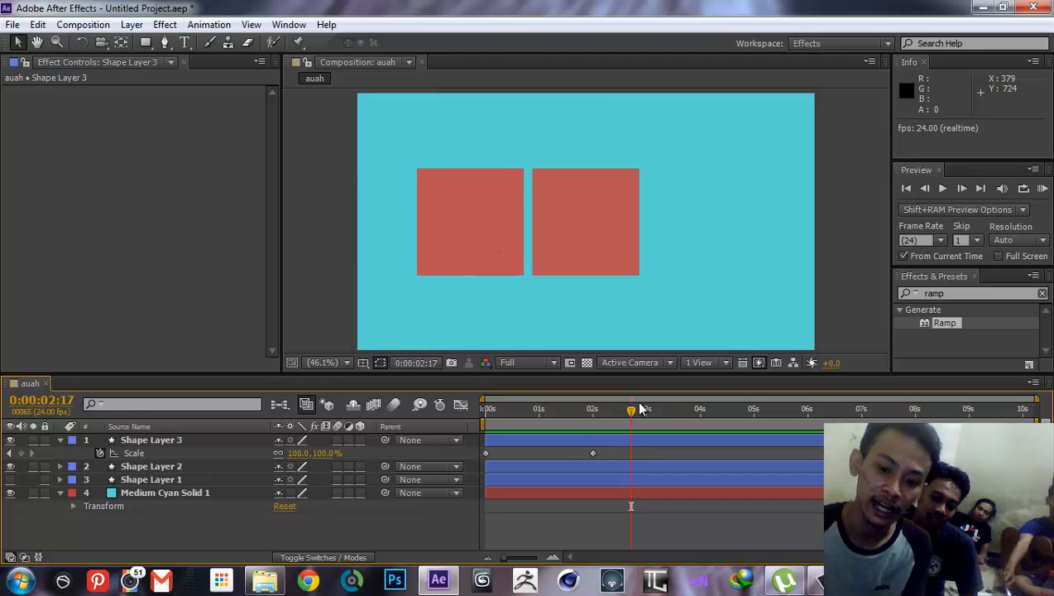
pyautogui.moveTo(641, 409); pyautogui.dragTo(488, 409)
pyautogui.press('space')
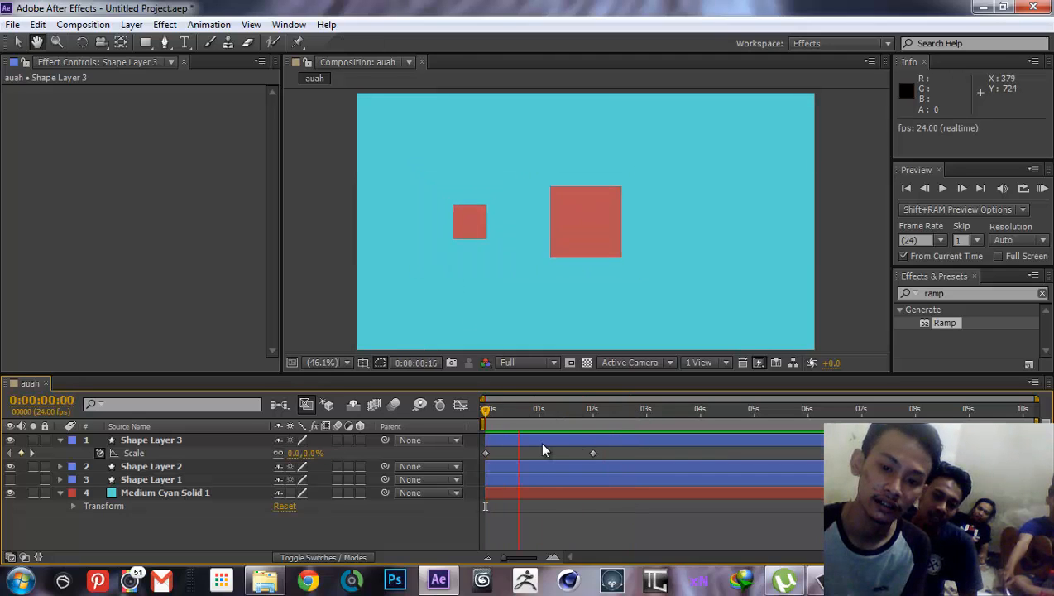
pyautogui.press('space')
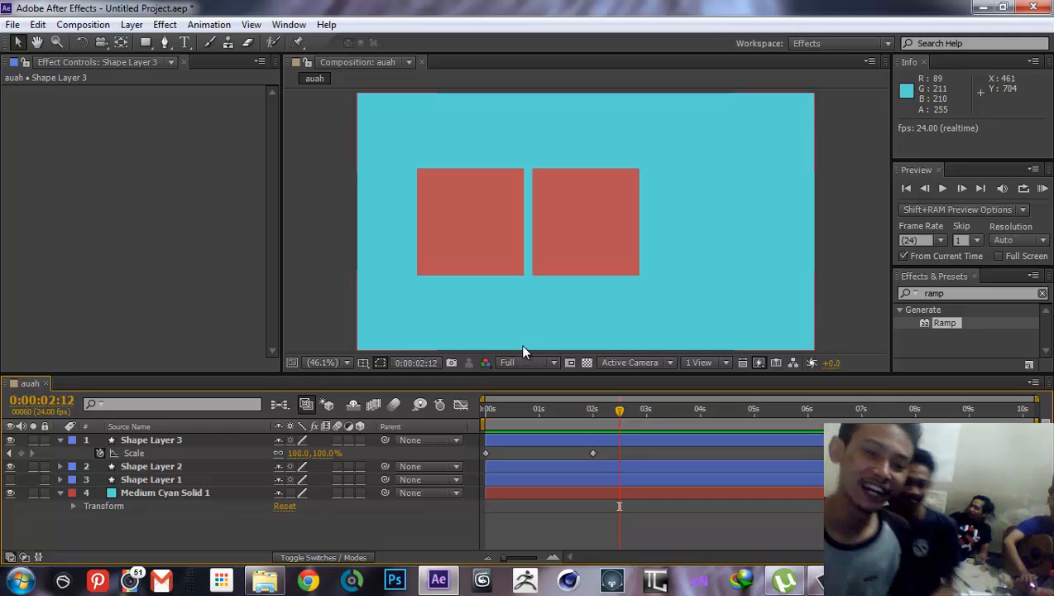
# Delete the duplicated square layer and scrub back to 0:00:01:03.
pyautogui.click(478, 248)
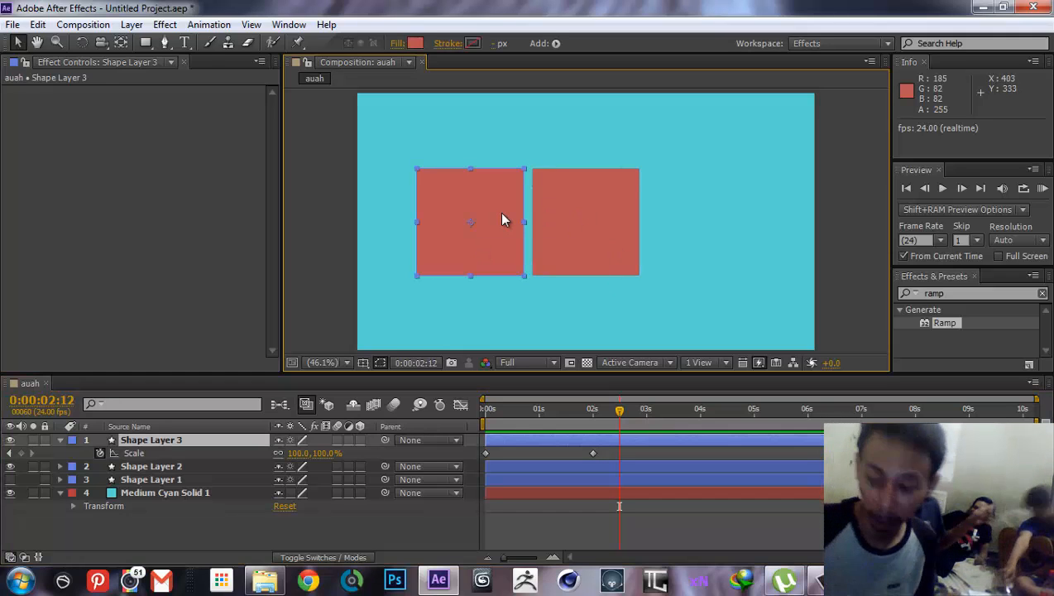
pyautogui.press('Delete')
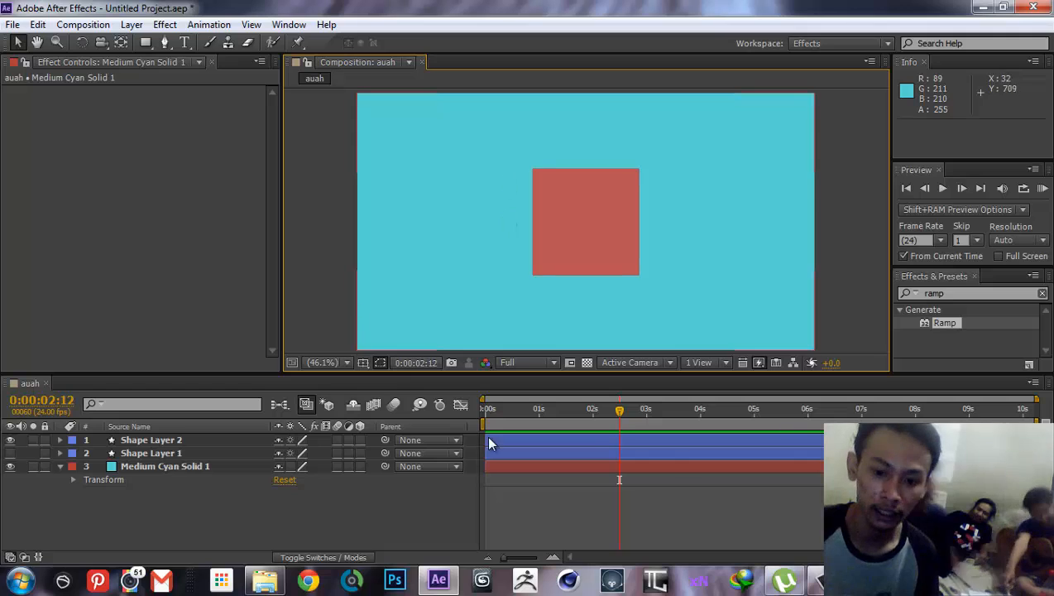
pyautogui.moveTo(619, 409); pyautogui.dragTo(543, 411)
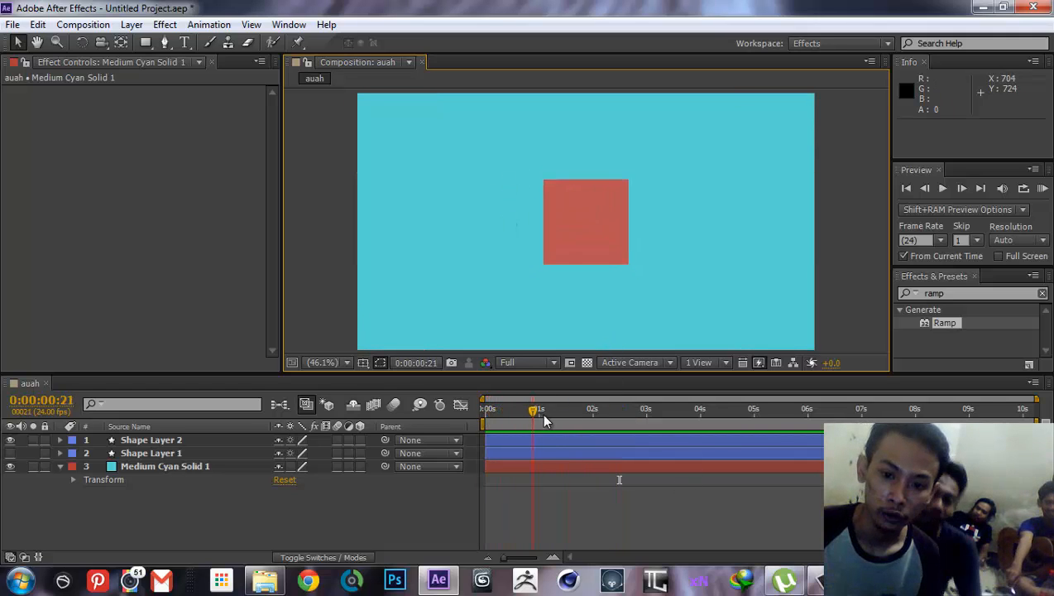
# Show Shape Layer 2's Scale and Position properties in turn, trying a Position change and undoing it.
pyautogui.click(176, 443)
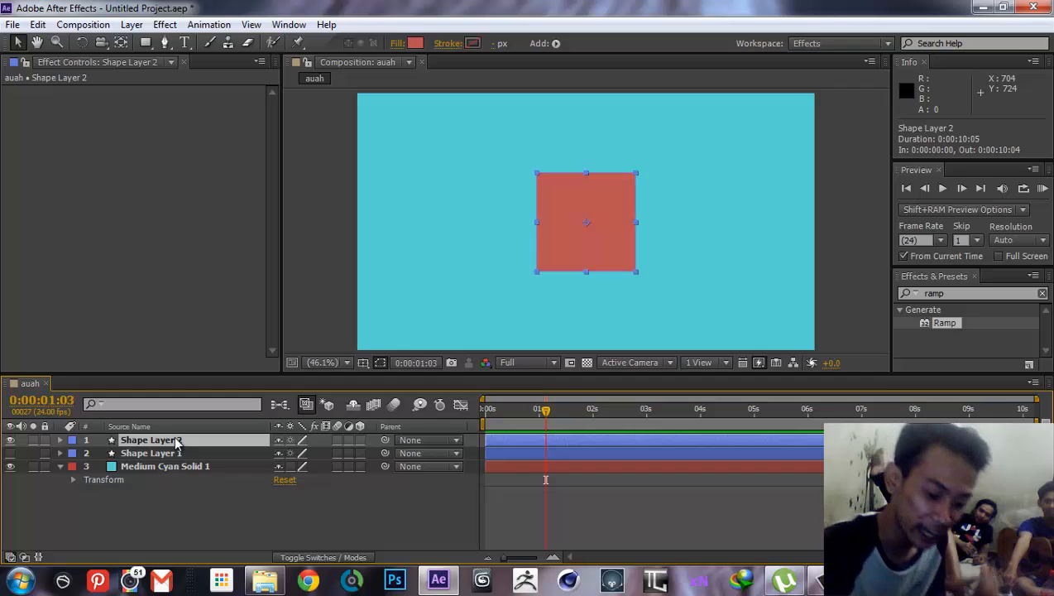
pyautogui.press('s')
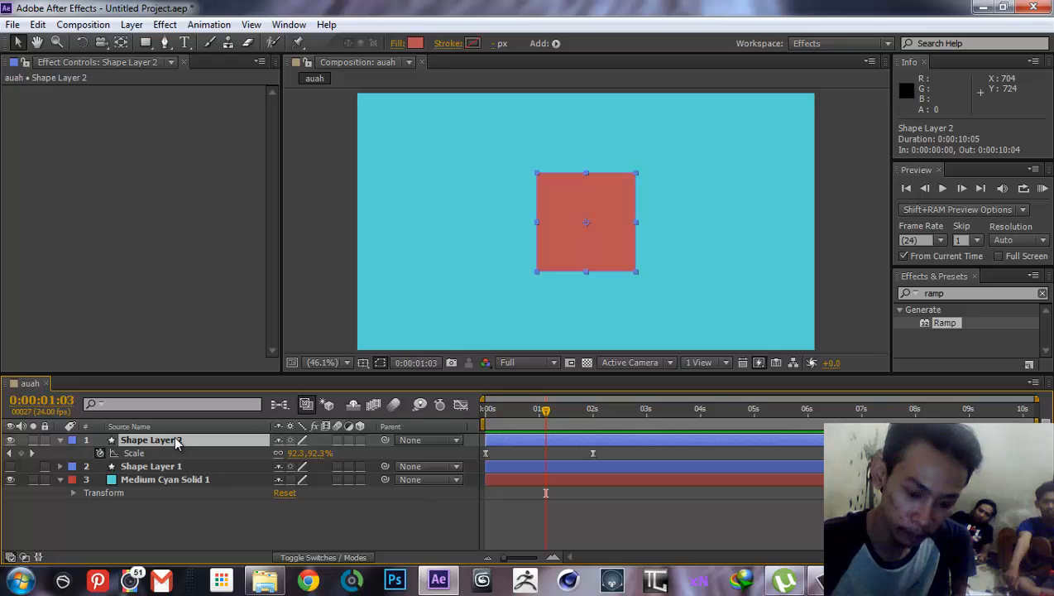
pyautogui.press('p')
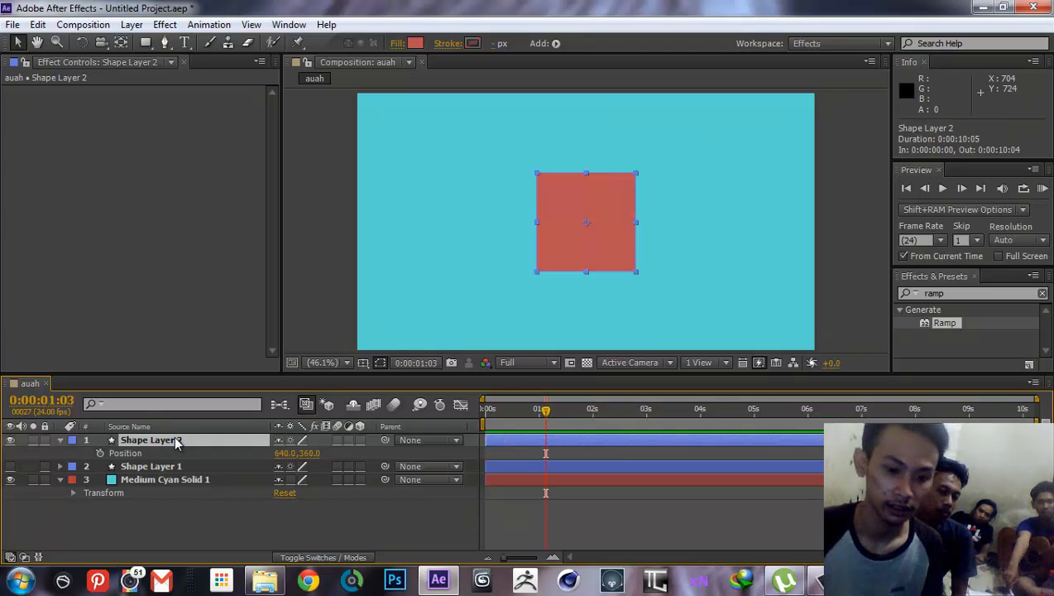
pyautogui.moveTo(311, 453)
pyautogui.mouseDown()
pyautogui.moveTo(406, 447)
pyautogui.moveTo(321, 459)
pyautogui.mouseUp()
pyautogui.hotkey('ctrl', 'z')
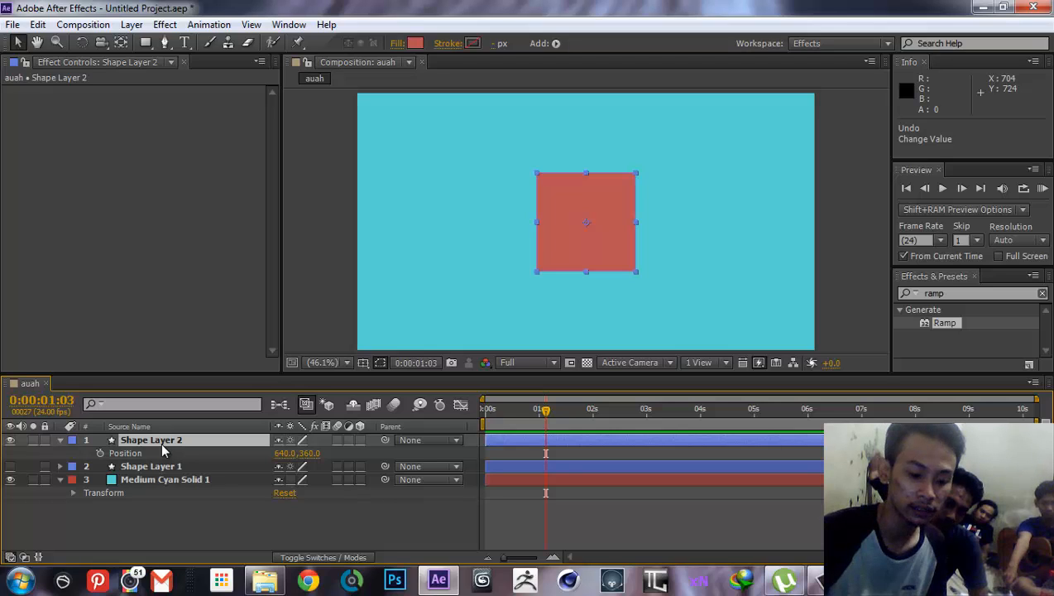
# Show Shape Layer 2's Rotation, Opacity and Scale properties one at a time and collapse the layer.
pyautogui.press('r')
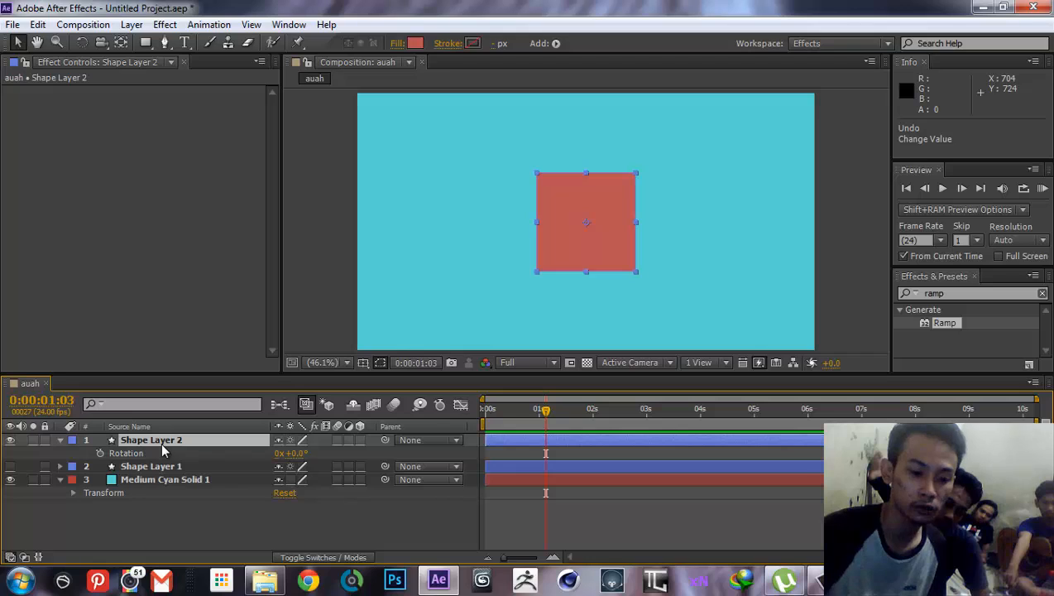
pyautogui.press('t')
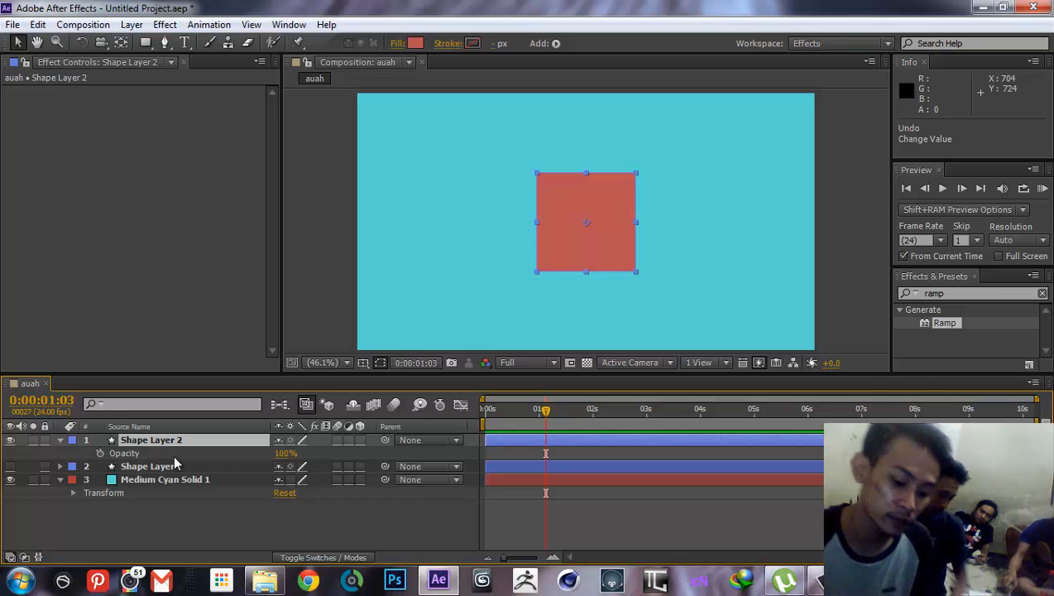
pyautogui.press('s')
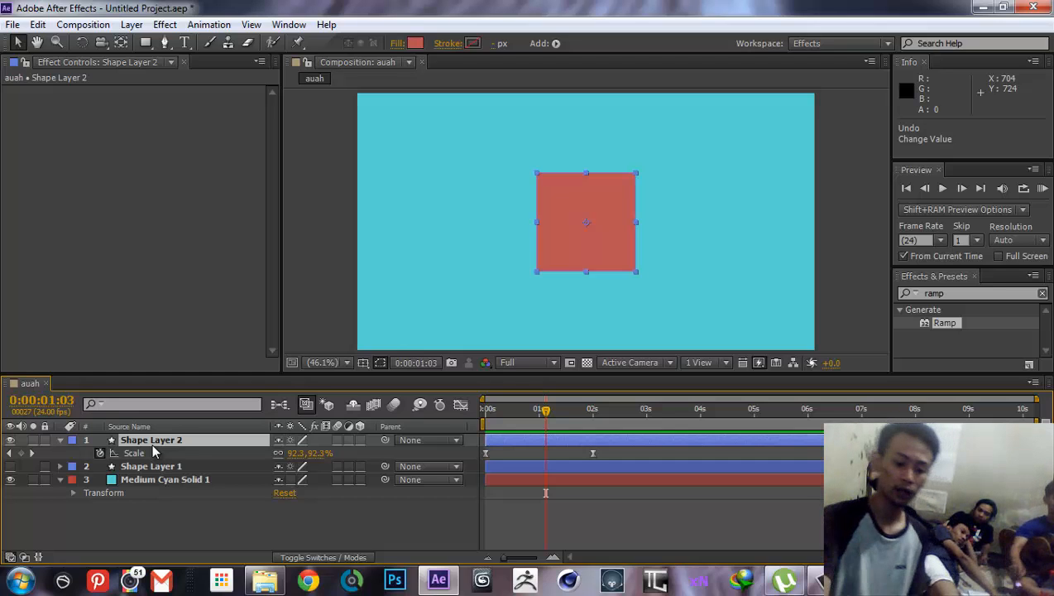
pyautogui.press('s')
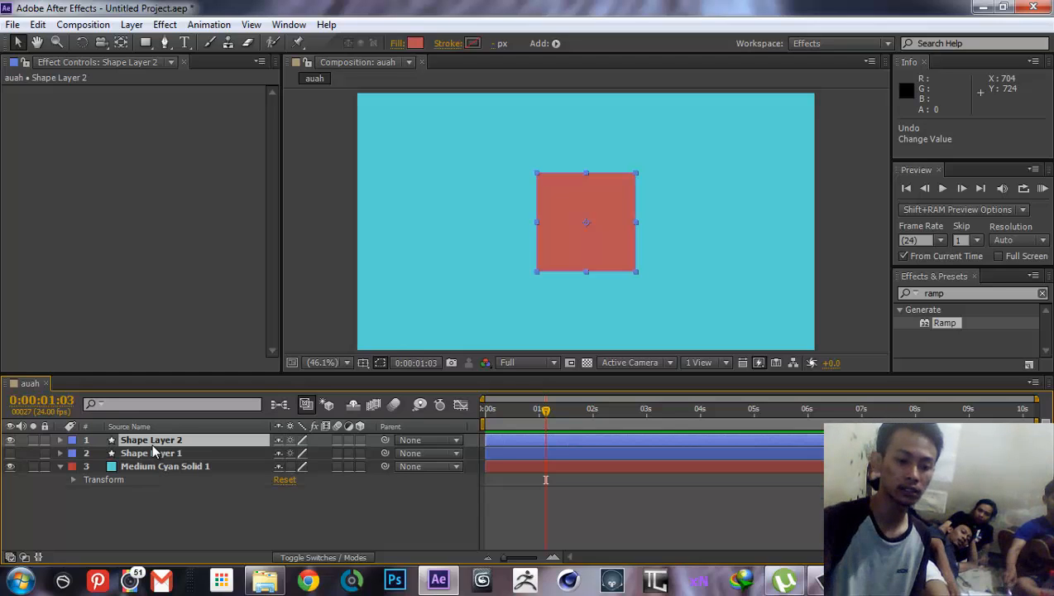
# Show Shape Layer 2's Scale keyframes, scrub through the first second of the animation and preview it from the start.
pyautogui.press('s')
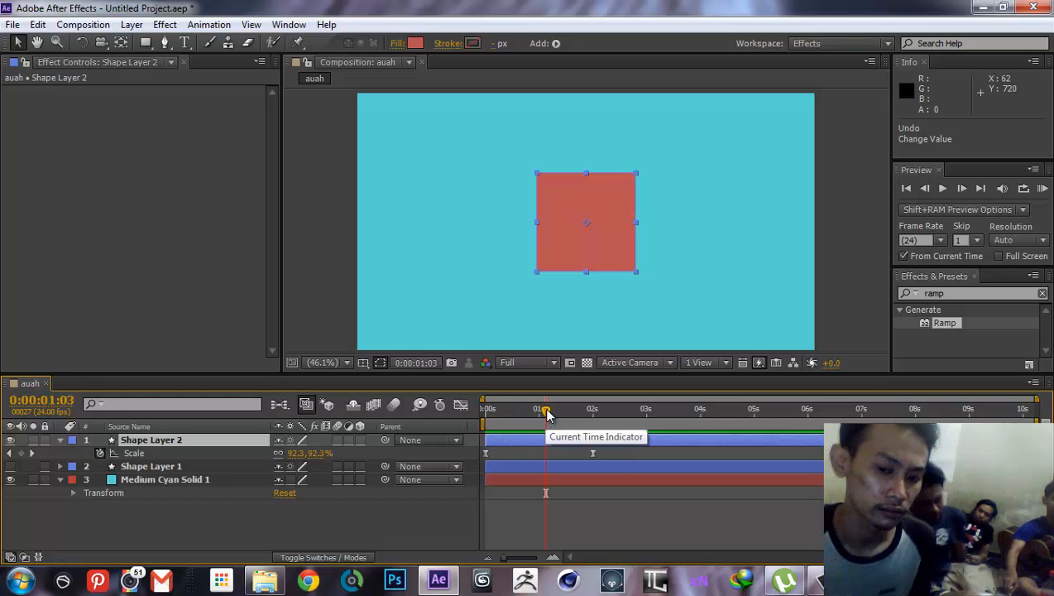
pyautogui.moveTo(545, 412); pyautogui.dragTo(480, 407)
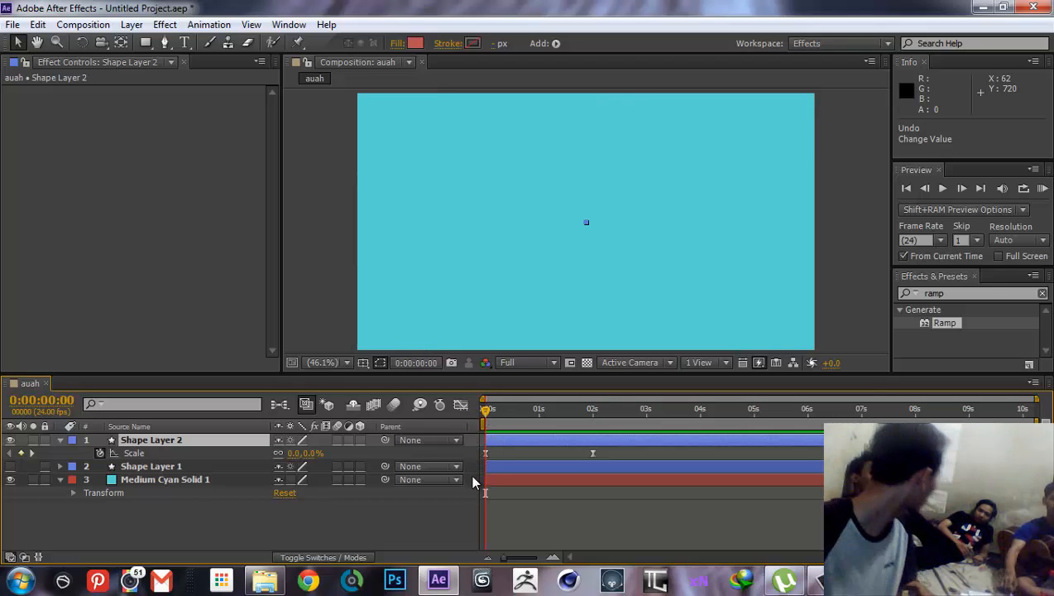
pyautogui.click(507, 408)
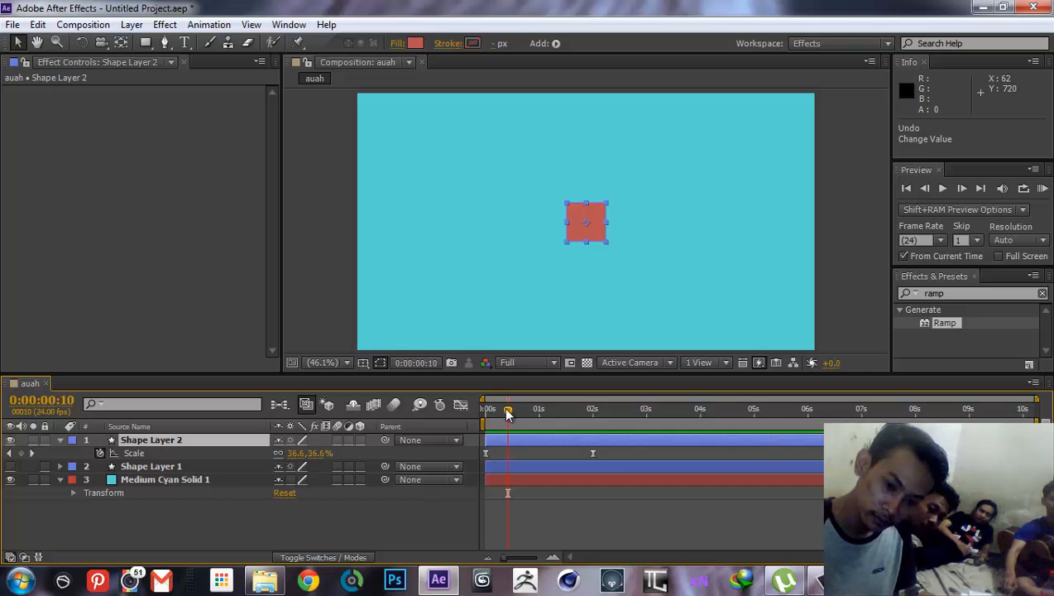
pyautogui.moveTo(507, 419); pyautogui.dragTo(480, 418)
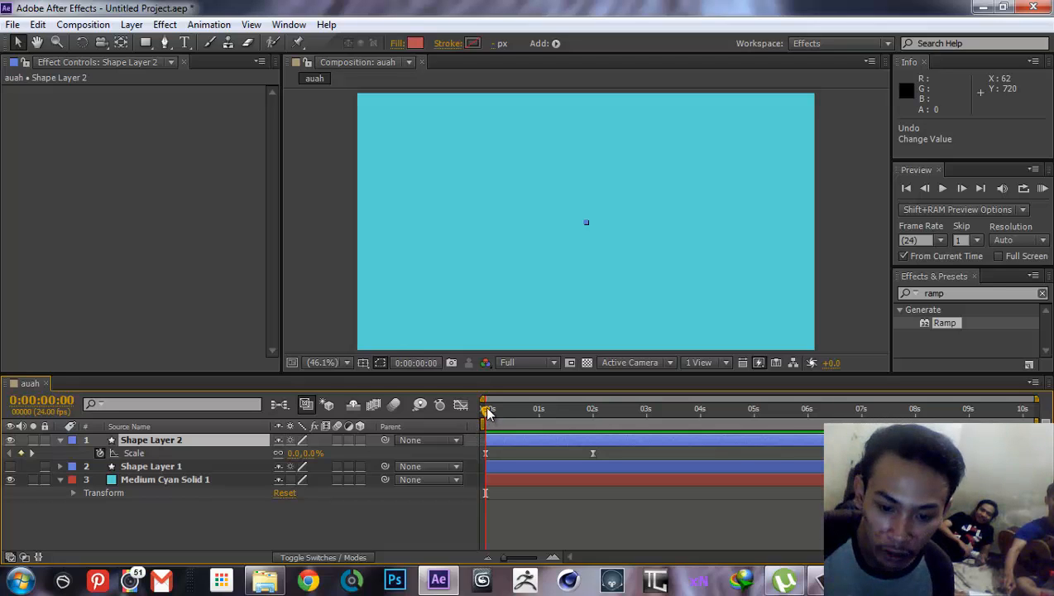
pyautogui.click(495, 410)
pyautogui.click(532, 413)
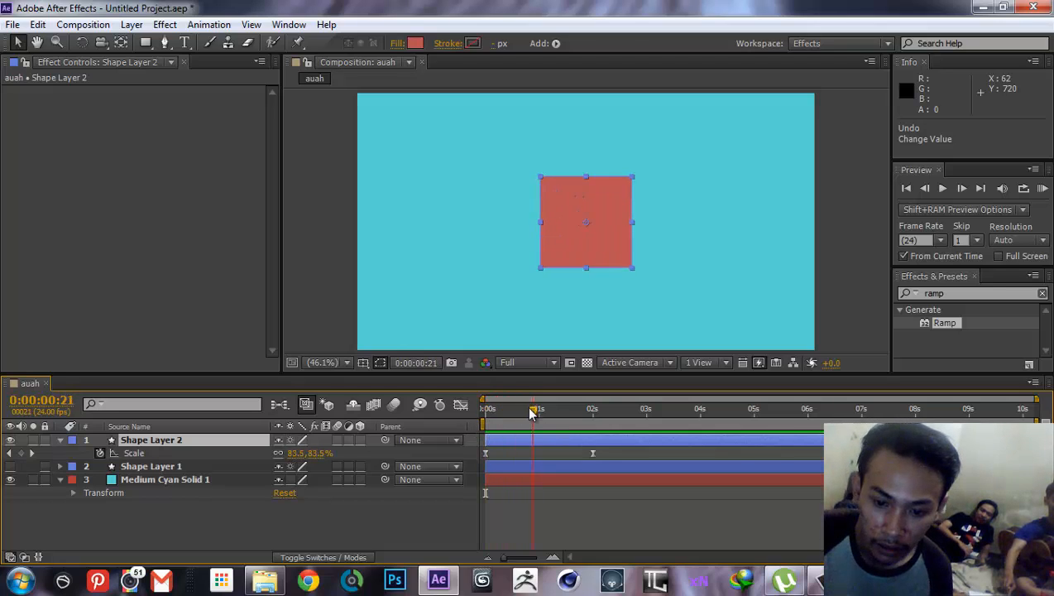
pyautogui.moveTo(532, 413); pyautogui.dragTo(459, 406)
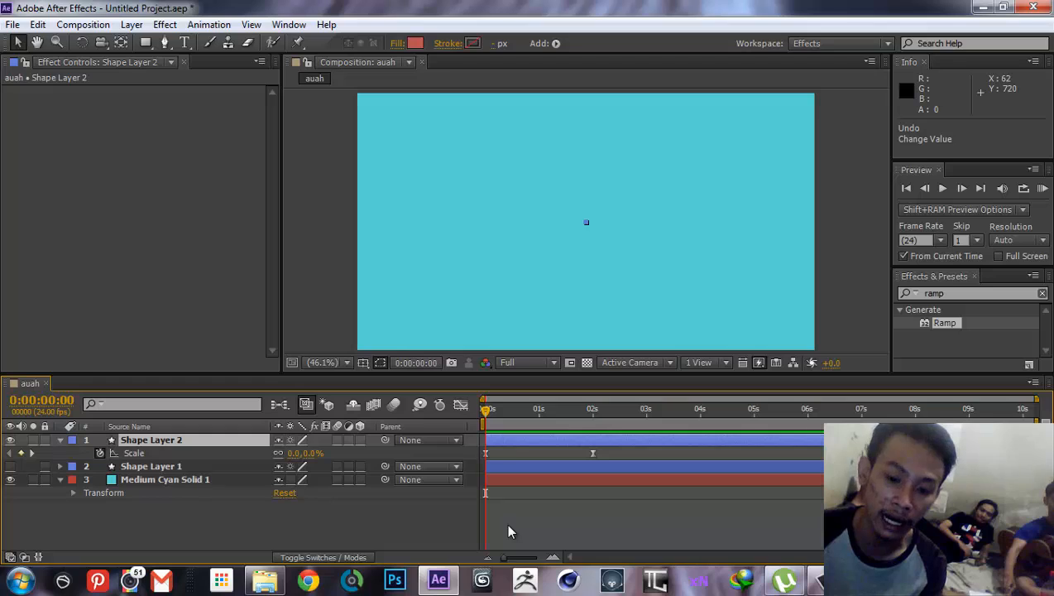
pyautogui.press('space')
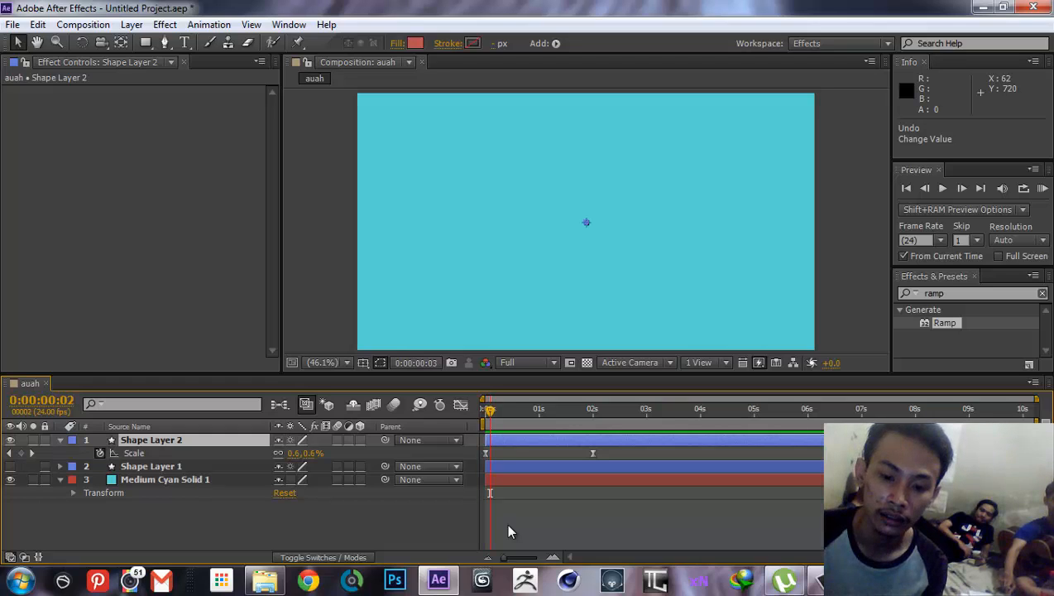
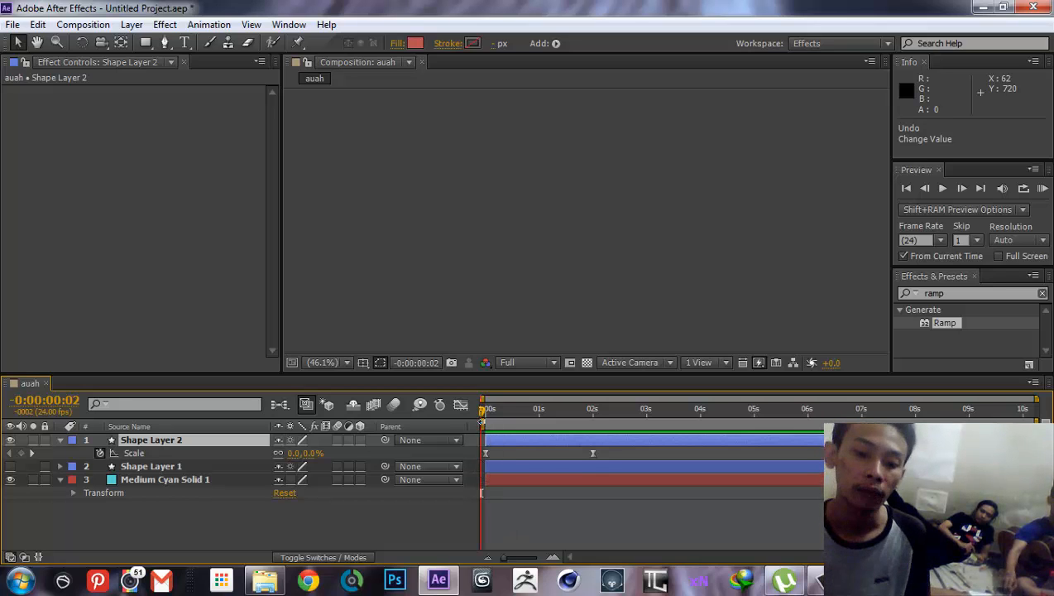
# Scrub the square's scaling to about 0:00:01:20 with the layer deselected and return to the start of the composition.
pyautogui.moveTo(484, 410); pyautogui.dragTo(581, 414)
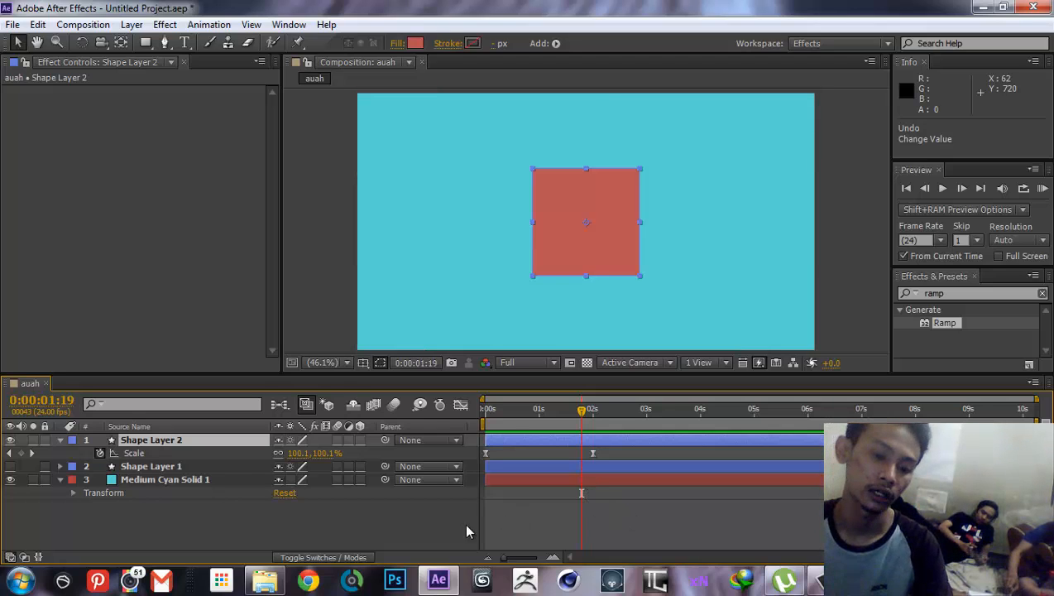
pyautogui.click(428, 530)
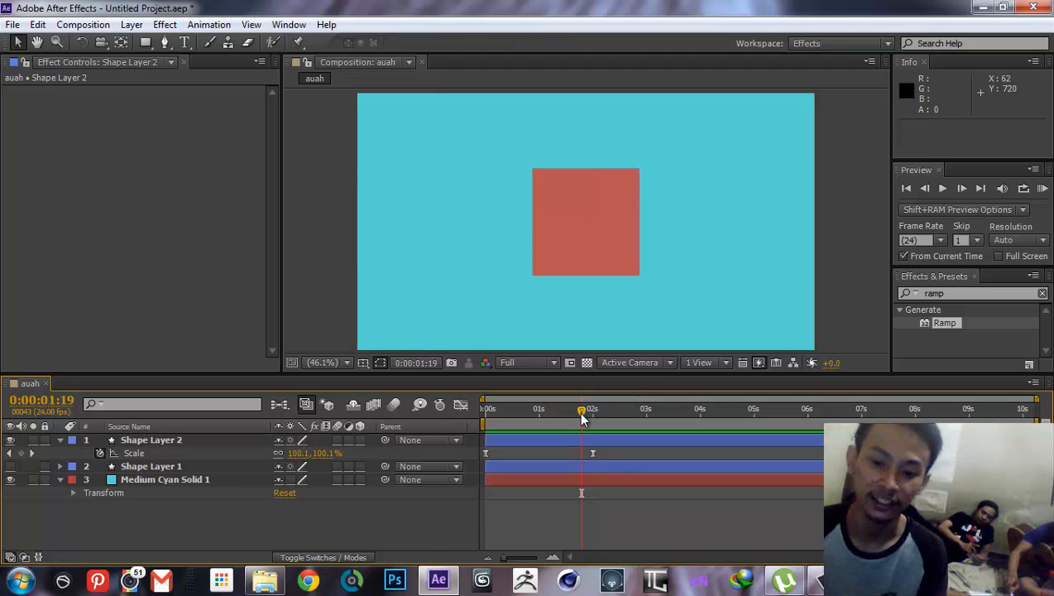
pyautogui.moveTo(583, 418); pyautogui.dragTo(586, 418)
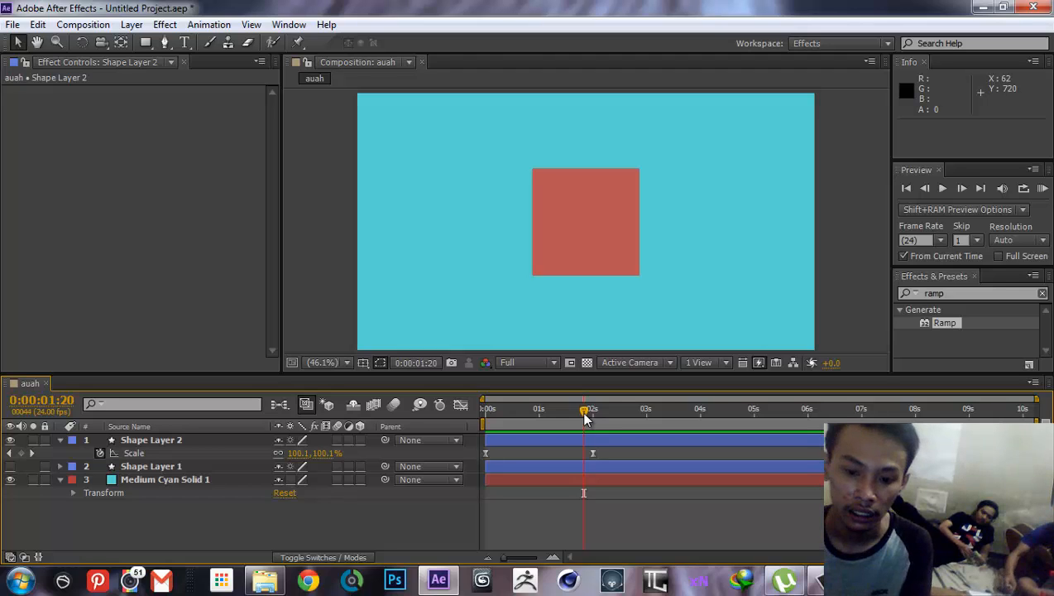
pyautogui.press('Home')
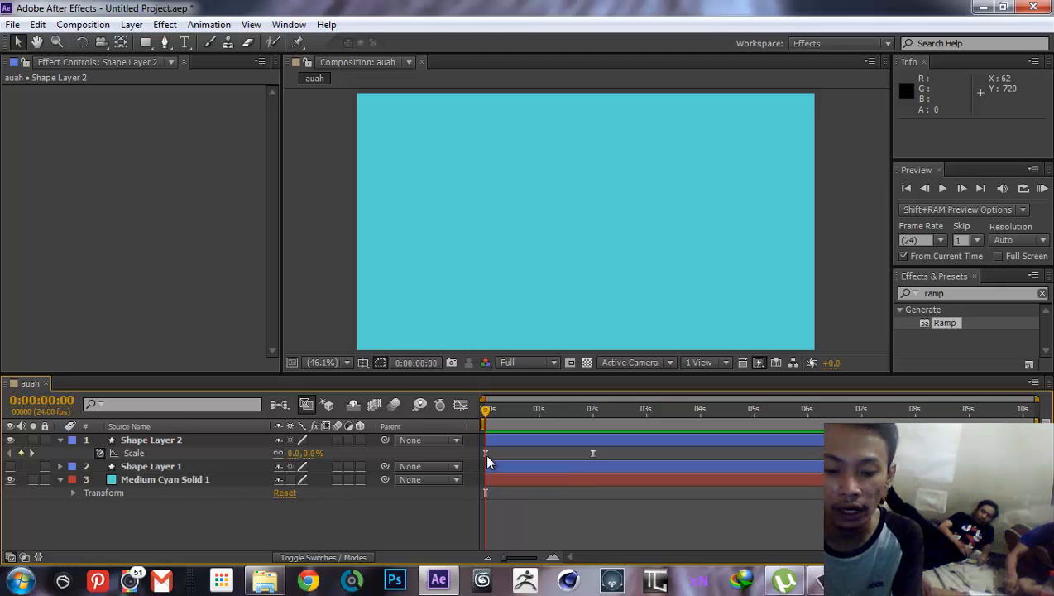
# Go to the Scale keyframe at 0:00:02:00 and add the text "pemuda" just below the red square.
pyautogui.press('k')
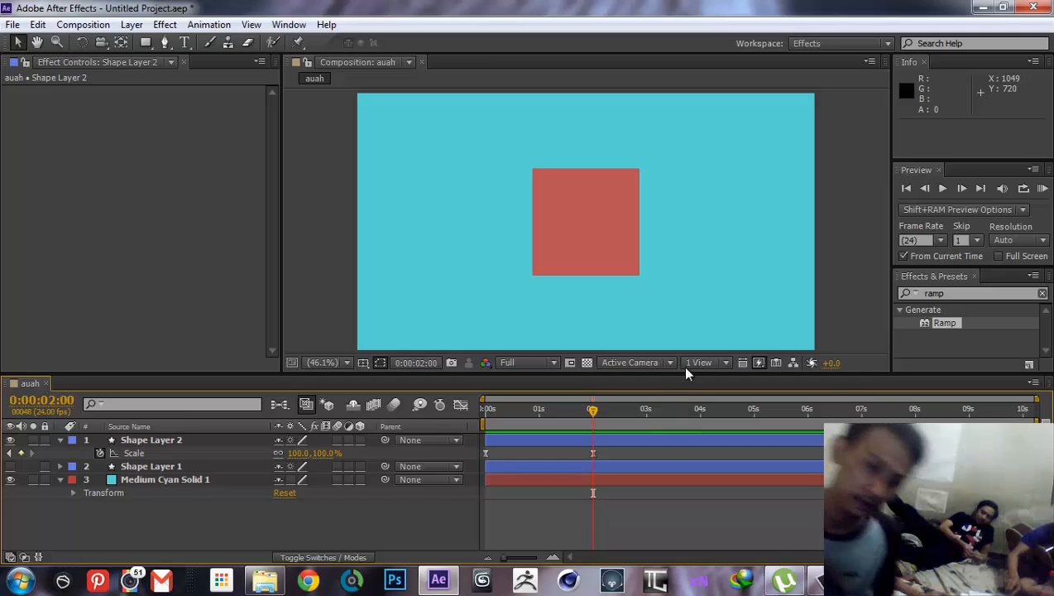
pyautogui.click(185, 43)
pyautogui.click(483, 301)
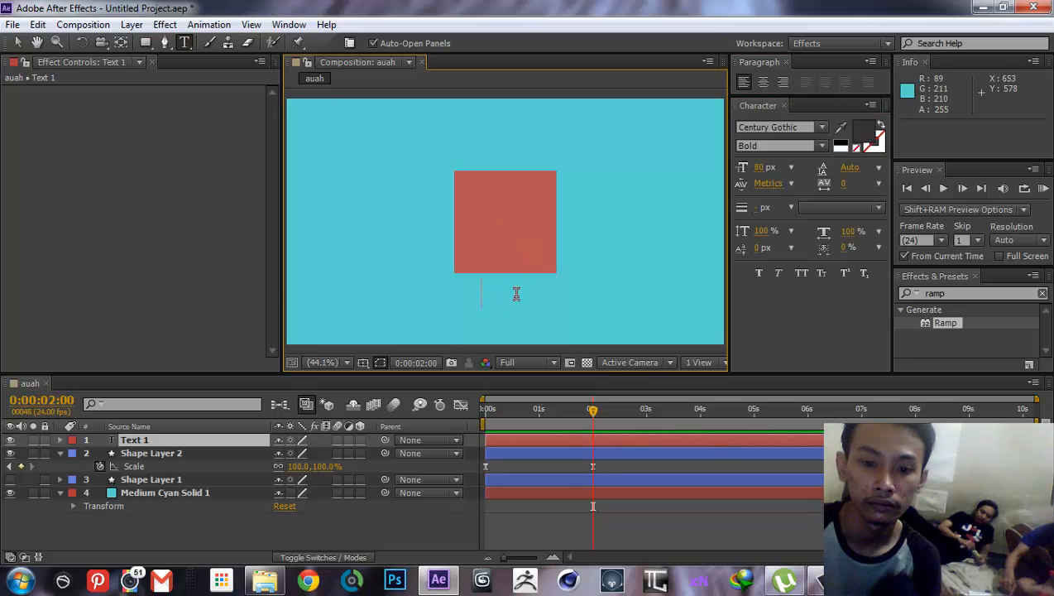
pyautogui.write('sdasd')
pyautogui.press('BackSpace')
pyautogui.press('BackSpace')
pyautogui.press('BackSpace')
pyautogui.press('BackSpace')
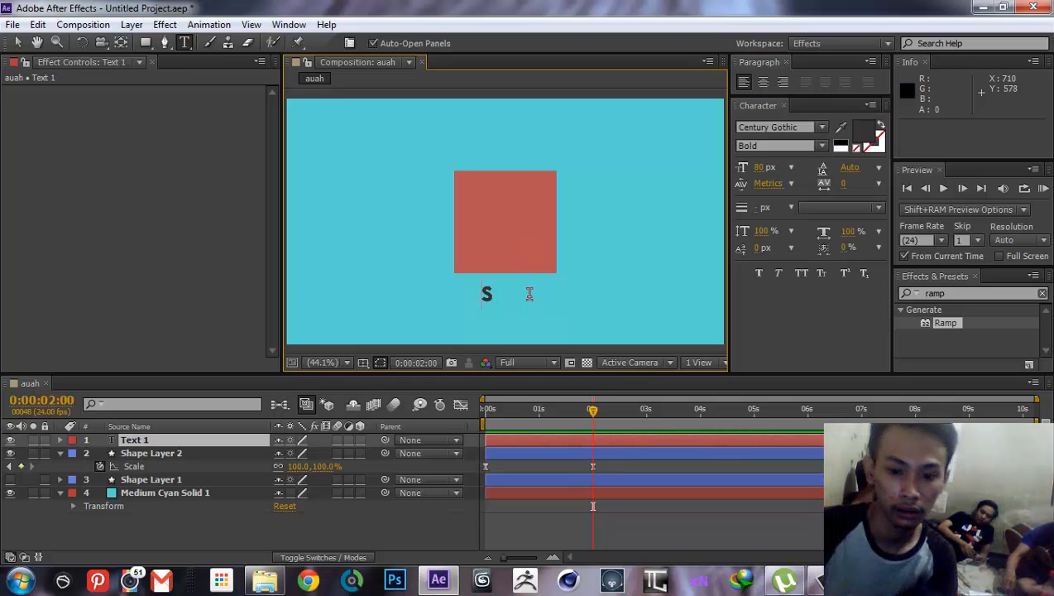
pyautogui.press('BackSpace')
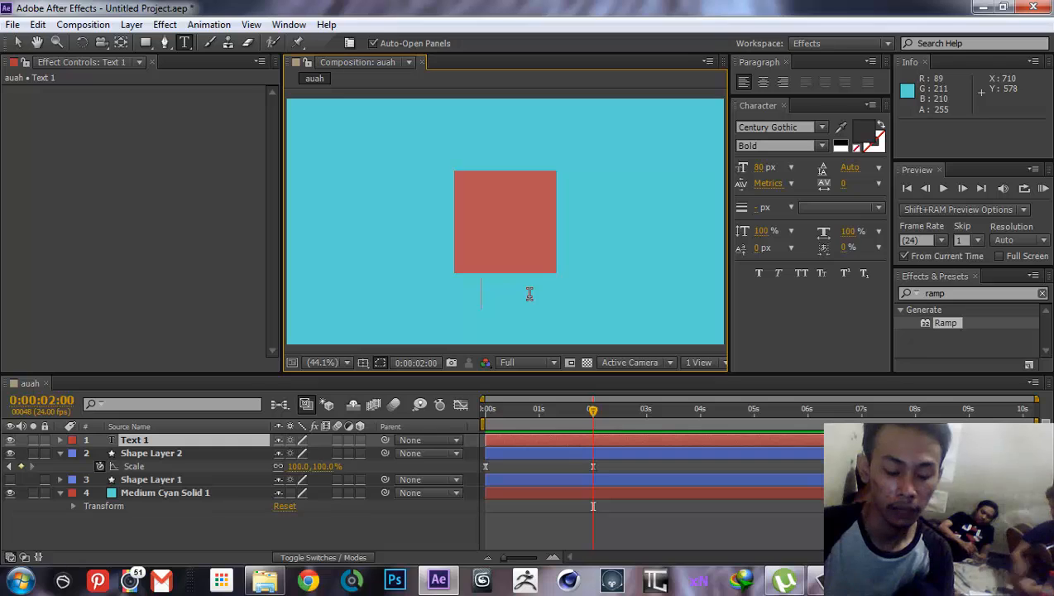
pyautogui.write('P')
pyautogui.press('BackSpace')
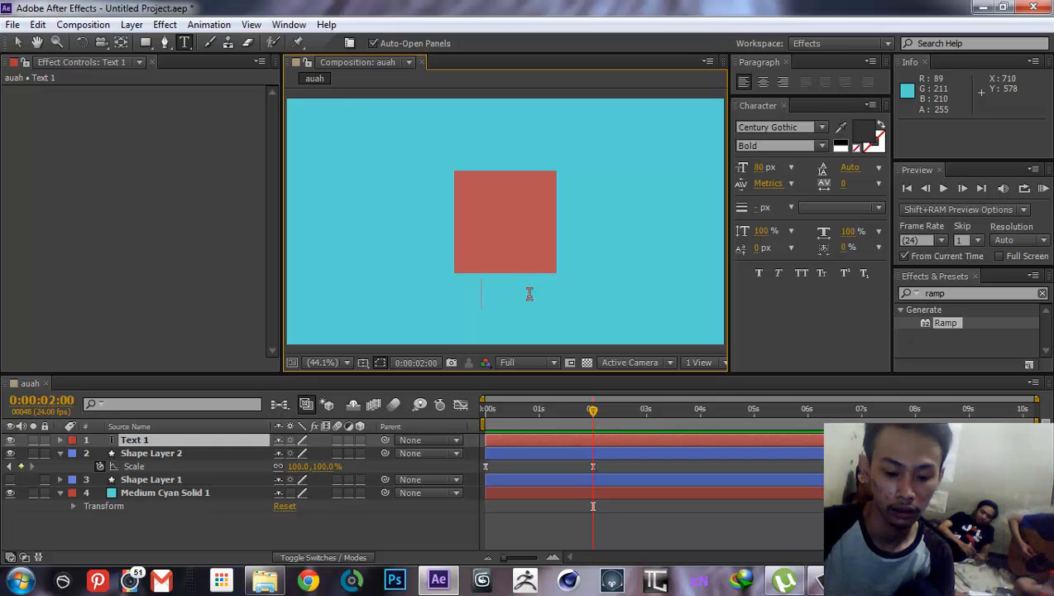
pyautogui.write('pemuda')
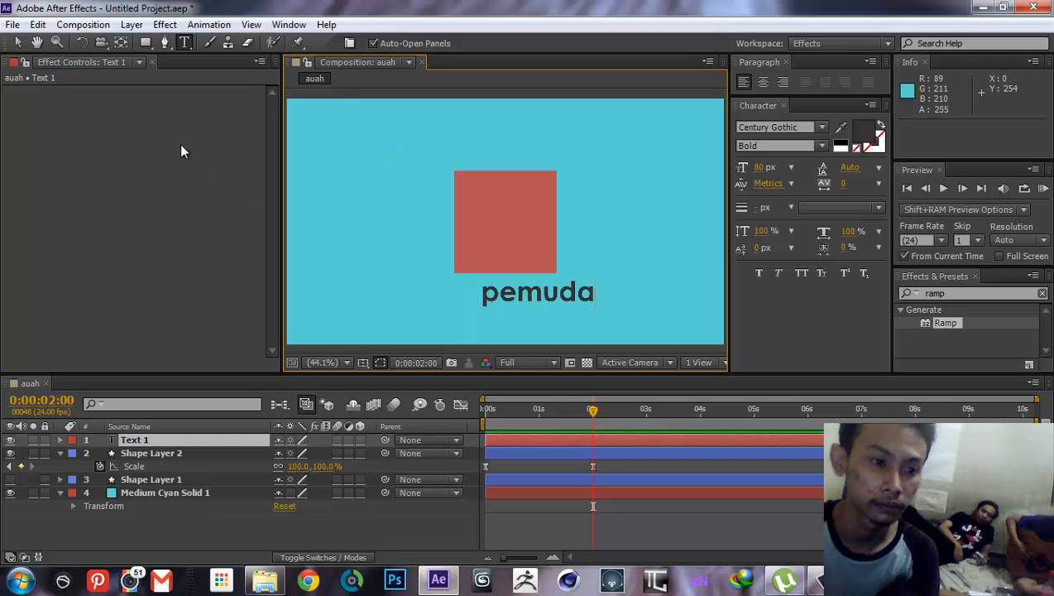
# Move the pemuda text horizontally by about 100 px so it is centred beneath the square.
pyautogui.click(17, 42)
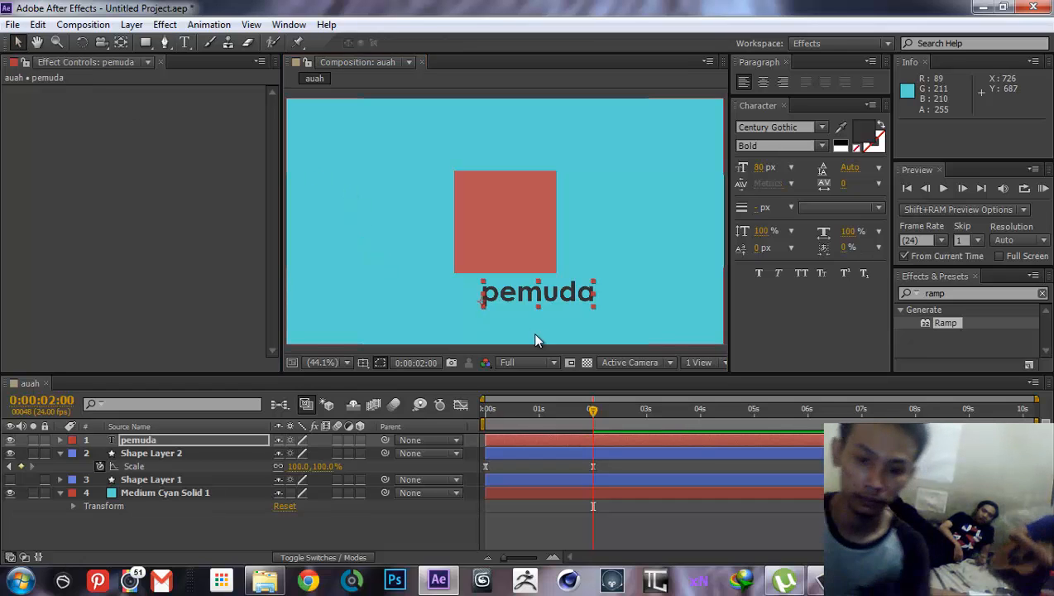
pyautogui.moveTo(569, 303); pyautogui.dragTo(534, 295)
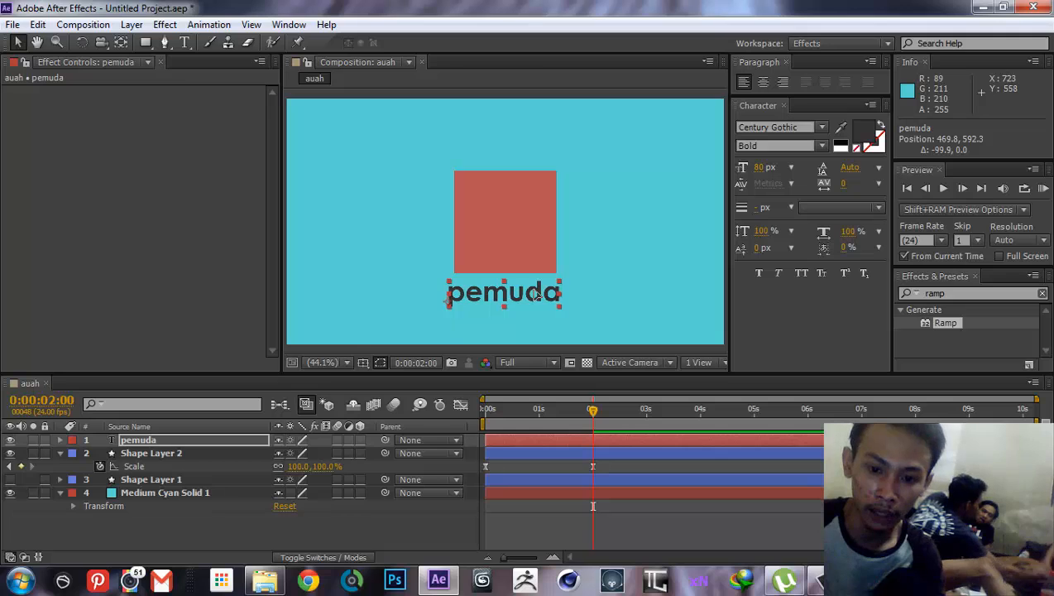
pyautogui.press('Tab')
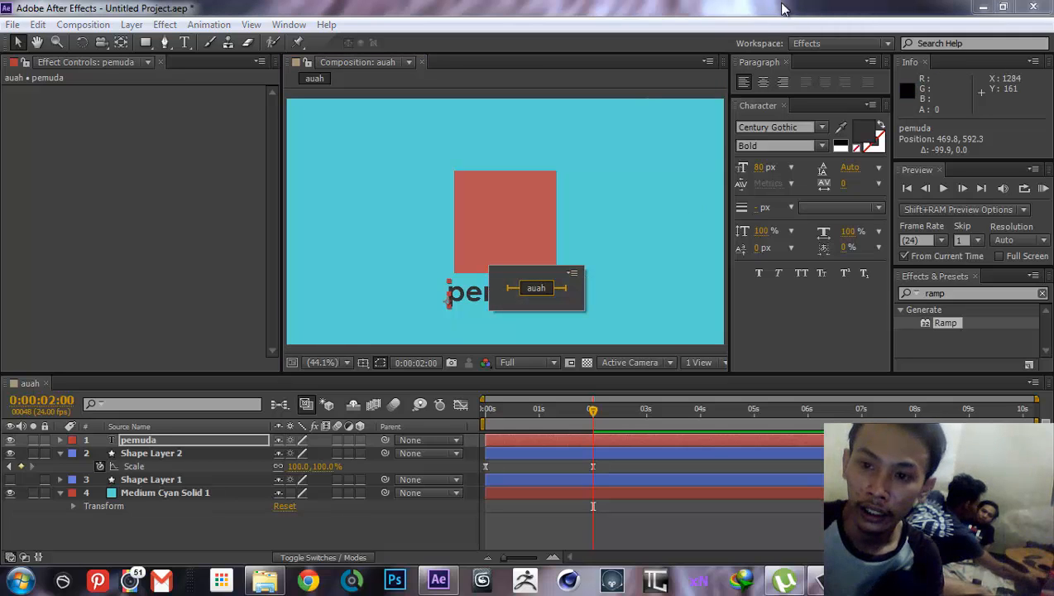
# Enlarge the pemuda text to 179 px with tracking of -14 and shift it about 41 px down.
pyautogui.moveTo(762, 170); pyautogui.dragTo(779, 167)
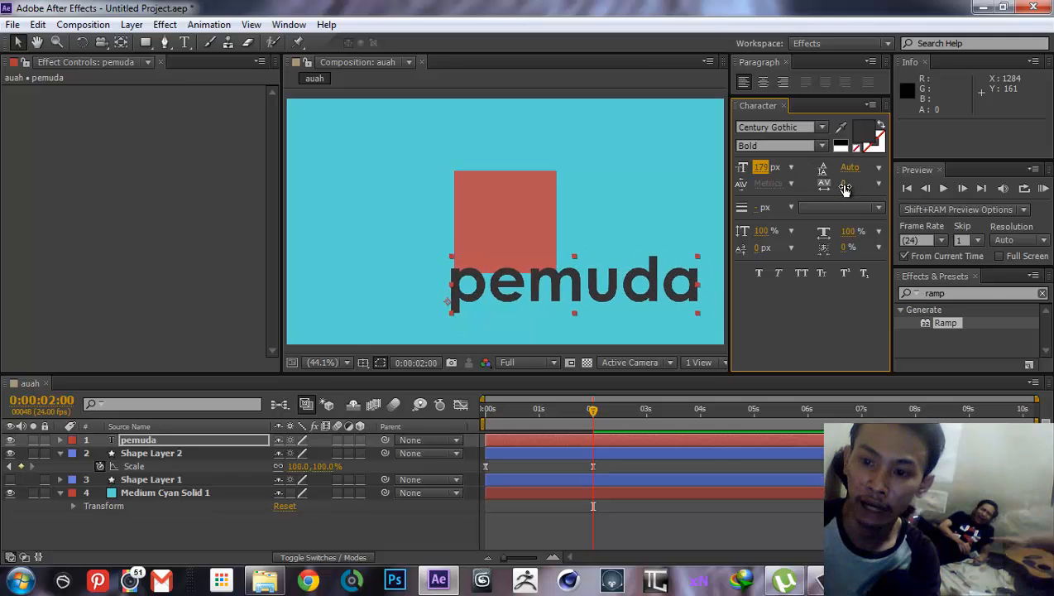
pyautogui.moveTo(841, 183); pyautogui.dragTo(816, 193)
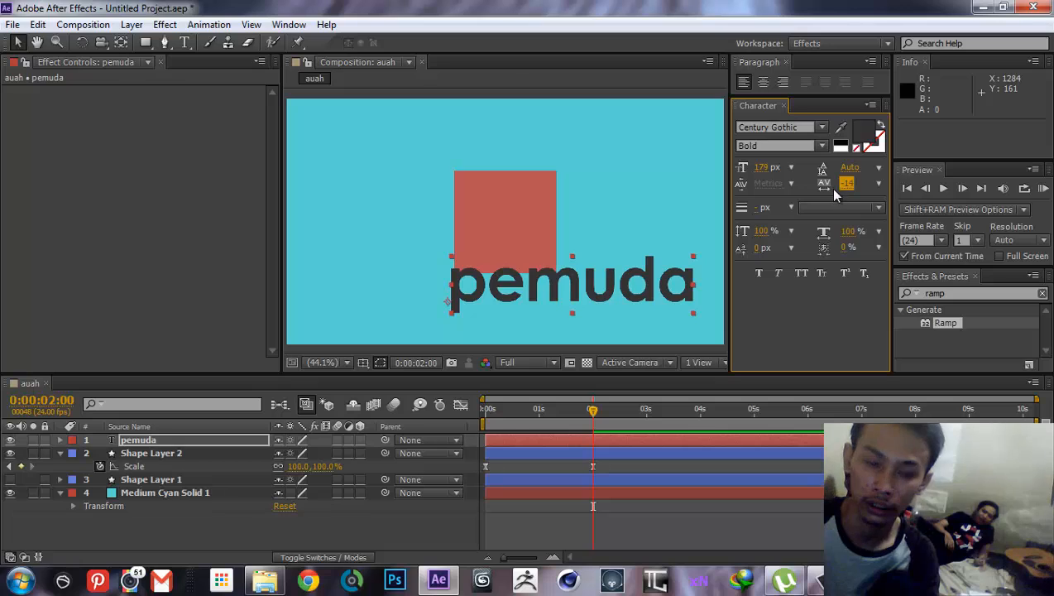
pyautogui.moveTo(586, 281); pyautogui.dragTo(589, 295)
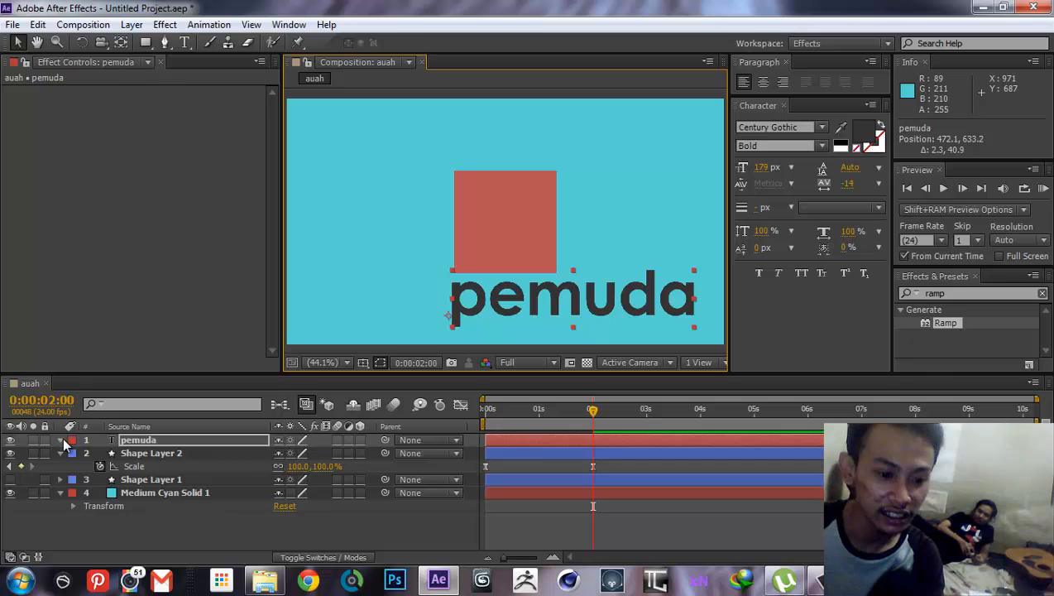
# Expand the pemuda layer's Transform properties, try a Scale of 91% and restore it to 100%.
pyautogui.click(63, 441)
pyautogui.click(73, 467)
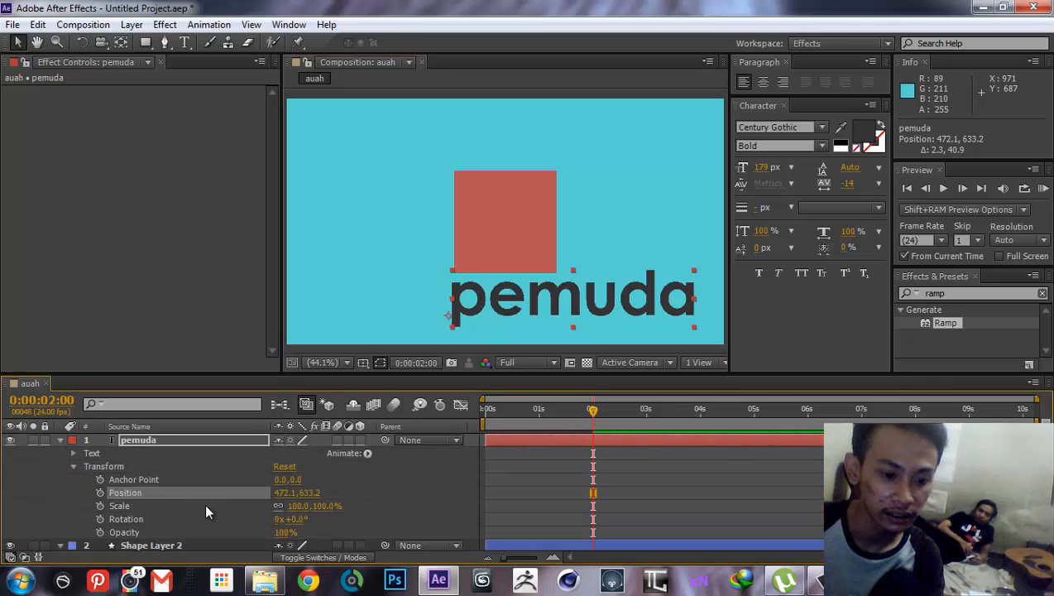
pyautogui.moveTo(329, 510)
pyautogui.mouseDown()
pyautogui.moveTo(279, 497)
pyautogui.moveTo(317, 497)
pyautogui.mouseUp()
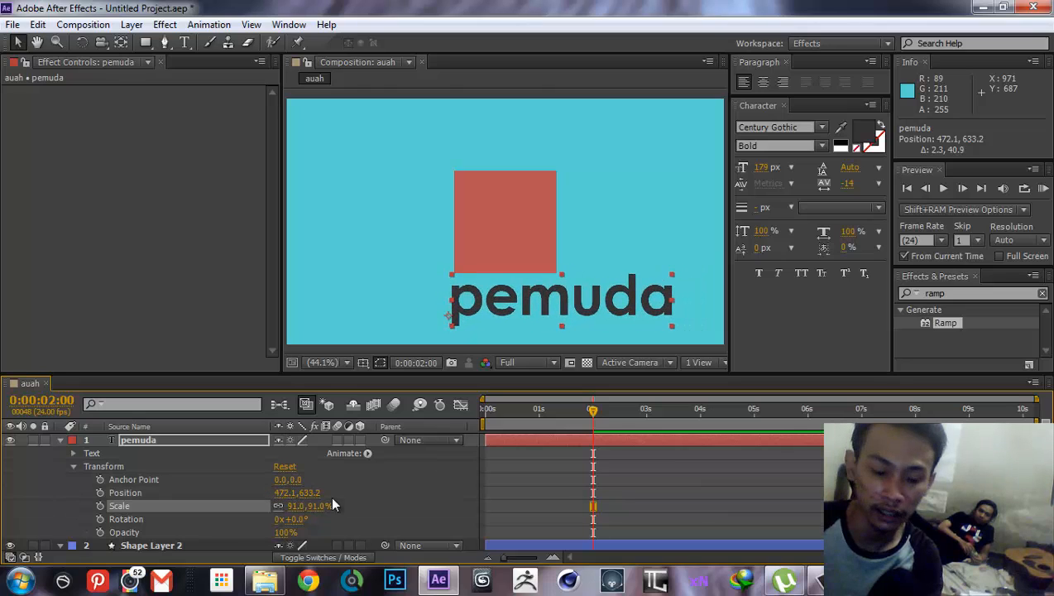
pyautogui.click(315, 507)
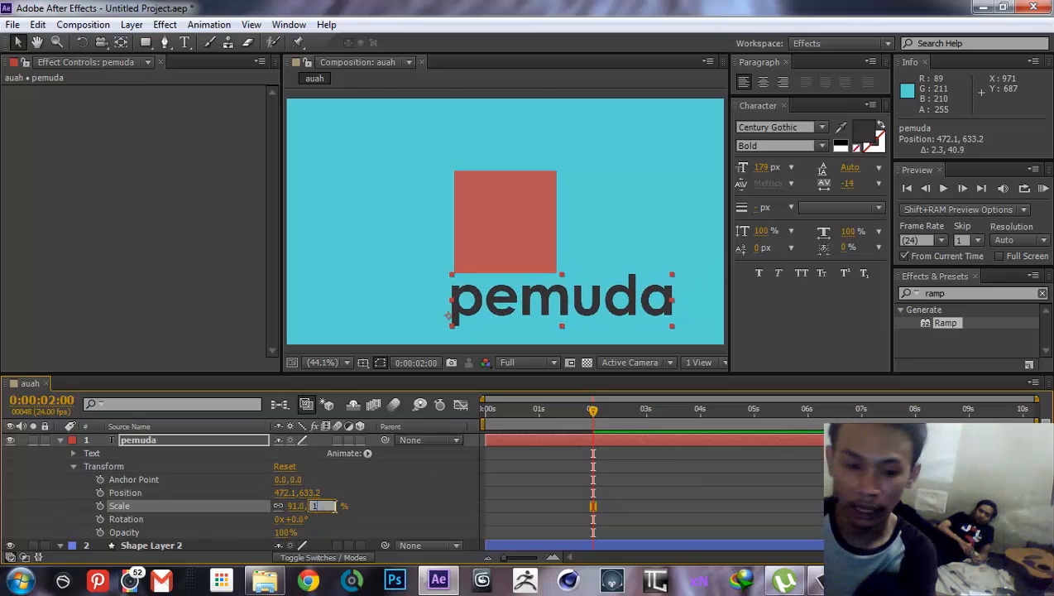
pyautogui.click(362, 491)
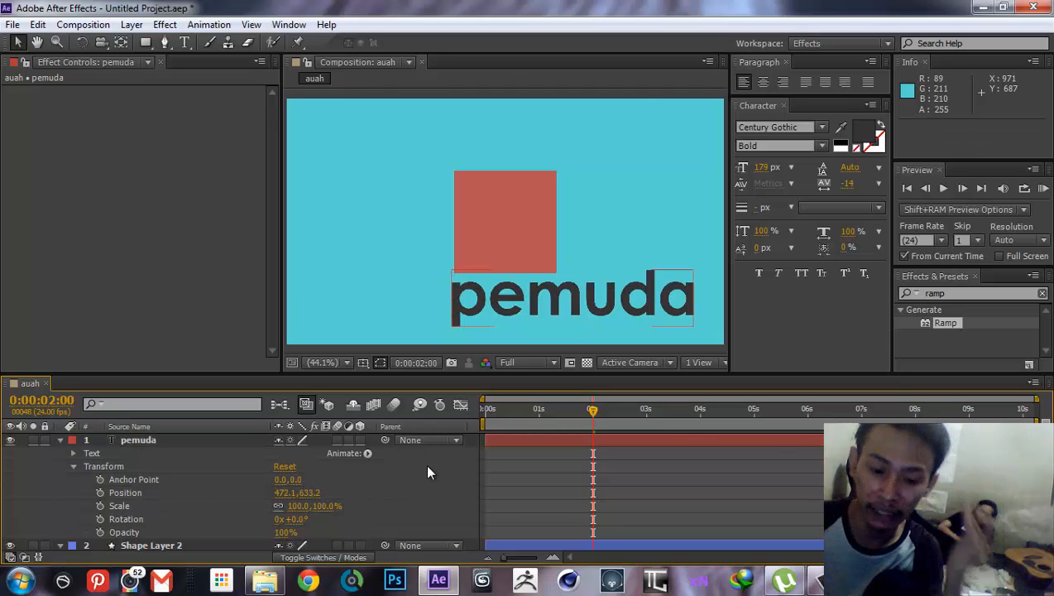
# Set the pemuda text's size to 80 px and centre it just beneath the square at about 476.6, 585.5.
pyautogui.moveTo(760, 169); pyautogui.dragTo(692, 170)
pyautogui.click(615, 315)
pyautogui.moveTo(544, 320); pyautogui.dragTo(541, 300)
pyautogui.click(666, 504)
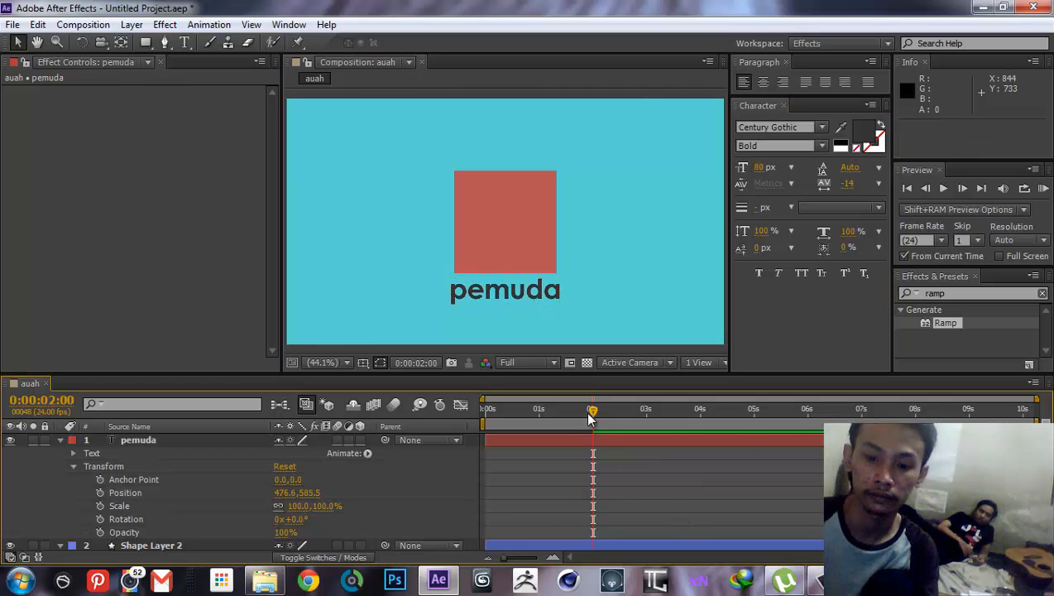
# Preview the square and text from the start, show Shape Layer 2's Scale keyframes and scrub back to about two seconds.
pyautogui.moveTo(590, 412); pyautogui.dragTo(429, 402)
pyautogui.press('space')
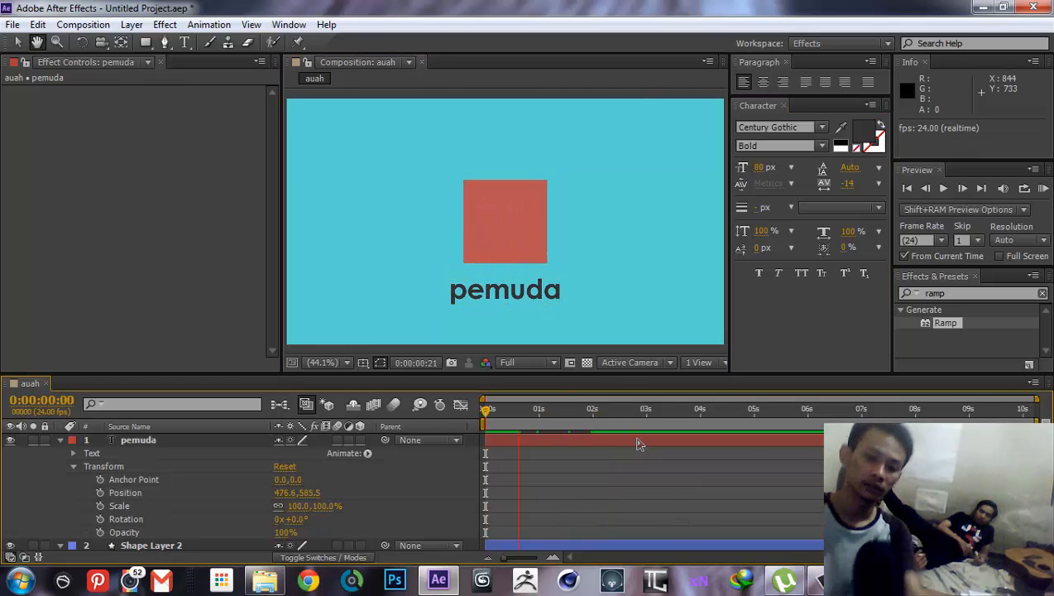
pyautogui.press('space')
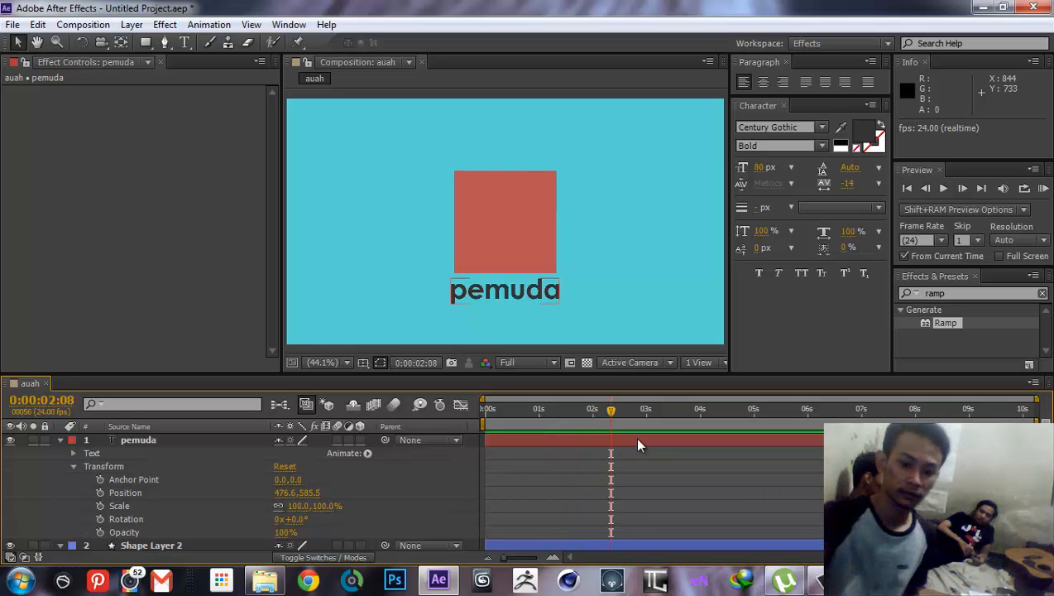
pyautogui.scroll(-3, 675, 487)
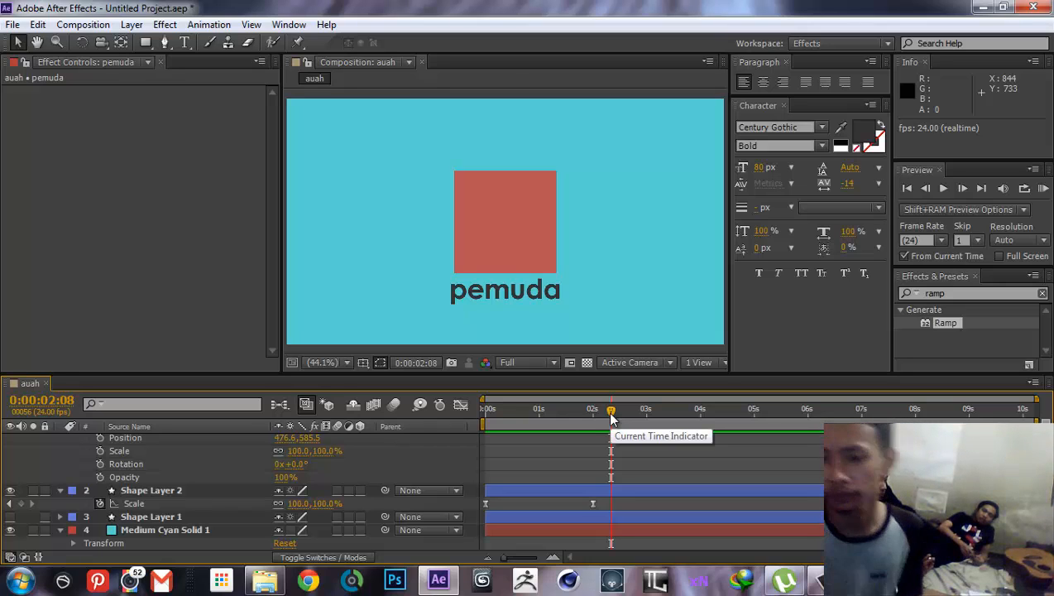
pyautogui.moveTo(611, 416); pyautogui.dragTo(592, 416)
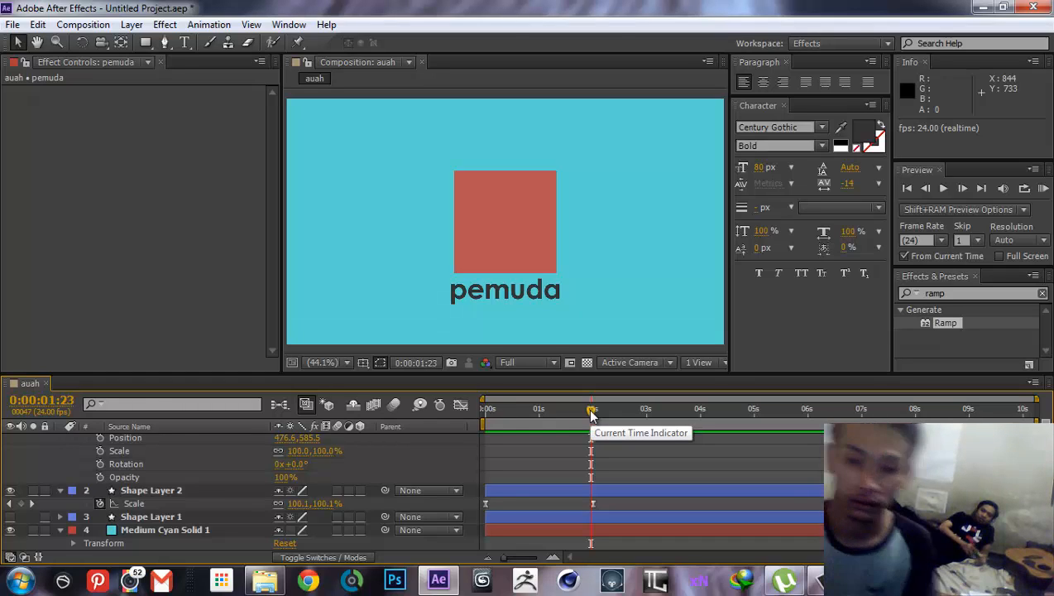
pyautogui.click(592, 410)
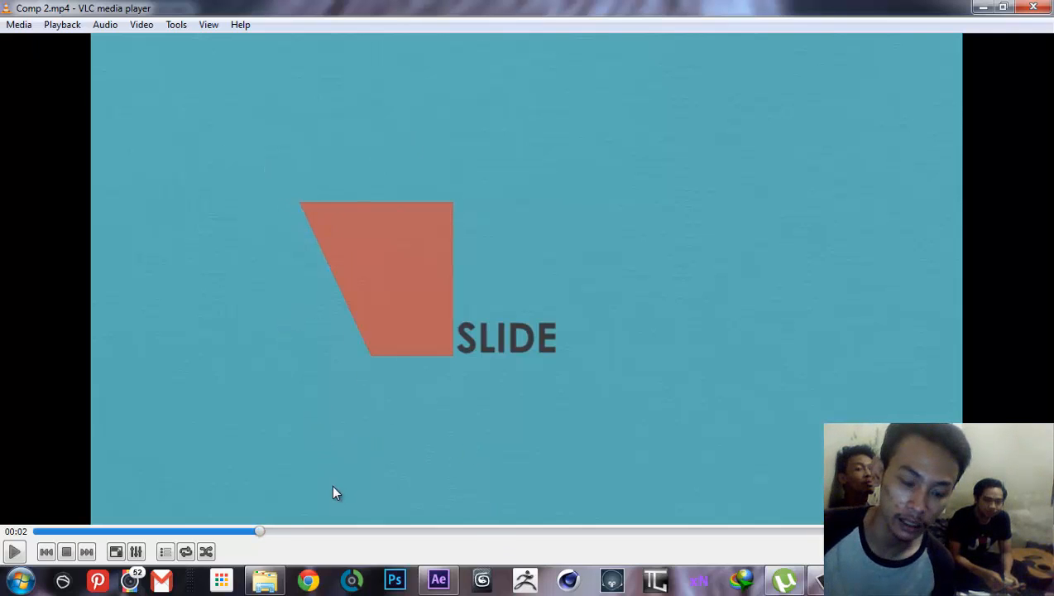
# Switch to VLC media player and scrub the Comp 2.mp4 reference video forward to 00:05.
pyautogui.moveTo(291, 534); pyautogui.dragTo(606, 533)
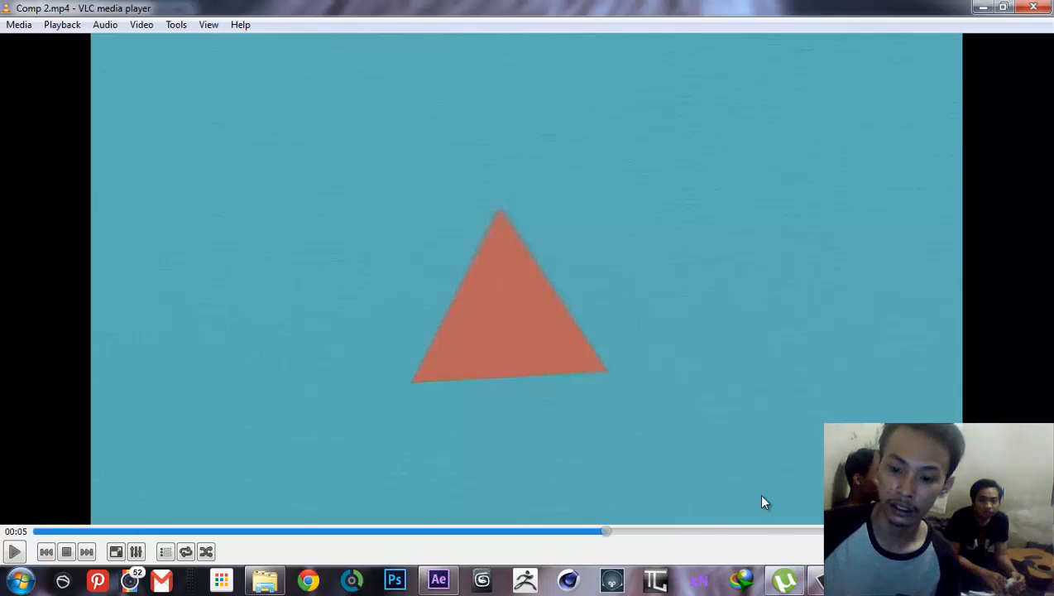
# Switch back to After Effects and add a Position keyframe to the pemuda text at 0:00:02:10.
pyautogui.click(438, 579)
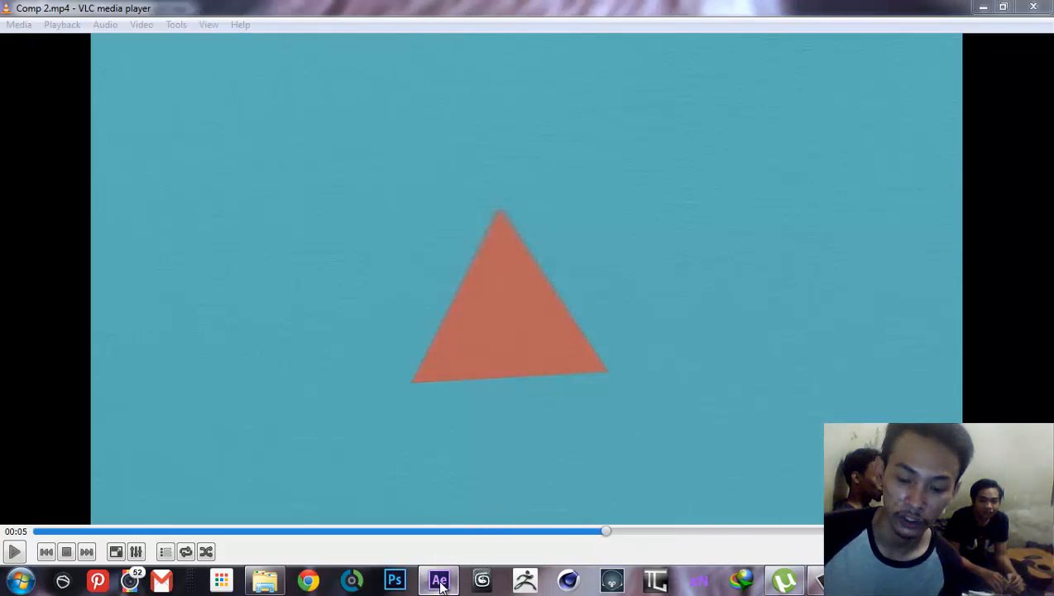
pyautogui.click(550, 296)
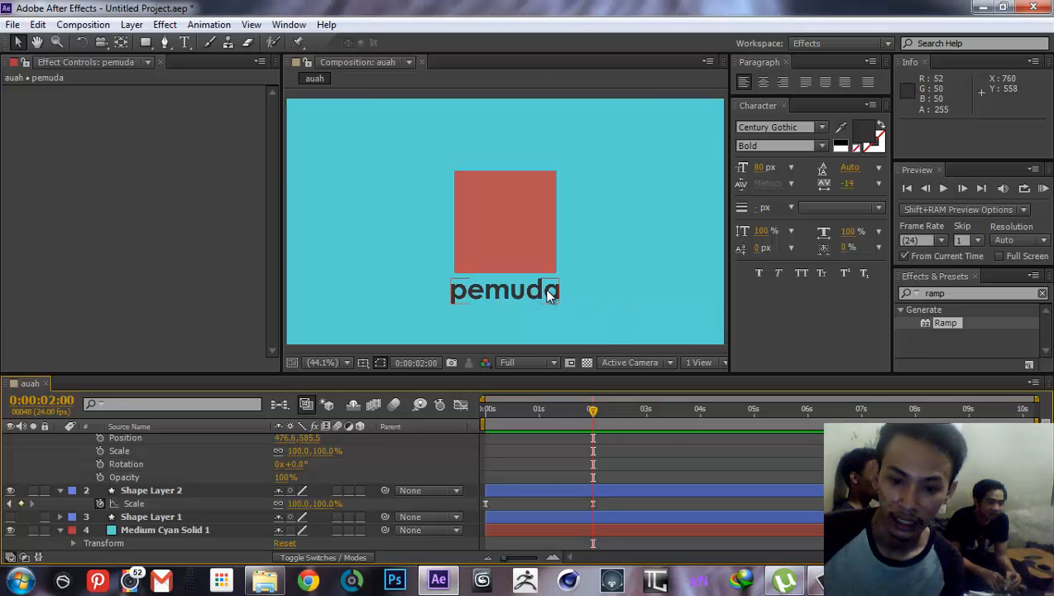
pyautogui.moveTo(593, 414)
pyautogui.mouseDown()
pyautogui.moveTo(501, 410)
pyautogui.moveTo(596, 411)
pyautogui.moveTo(574, 409)
pyautogui.mouseUp()
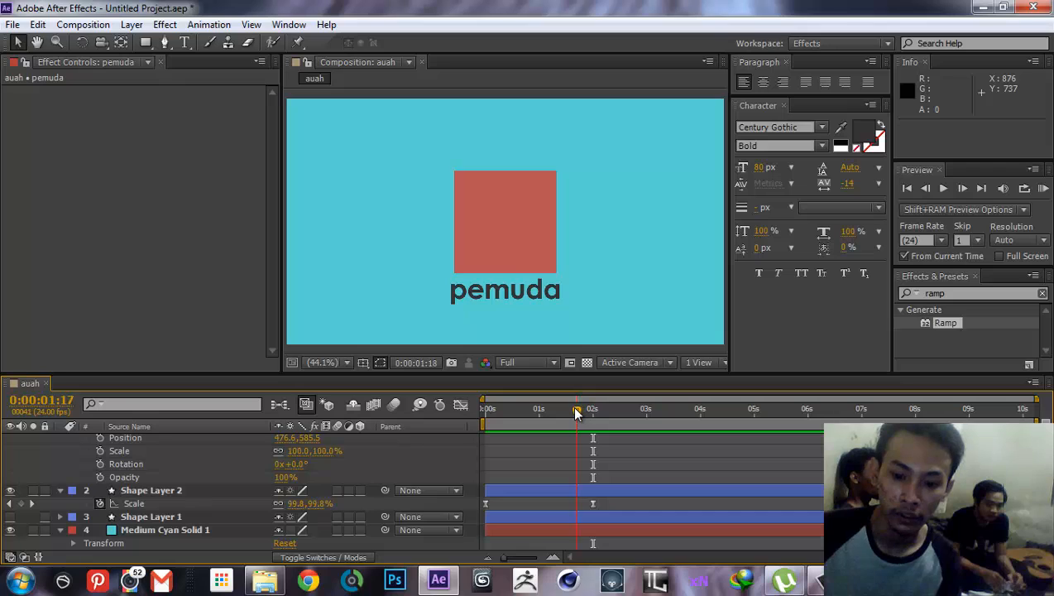
pyautogui.scroll(1, 220, 446)
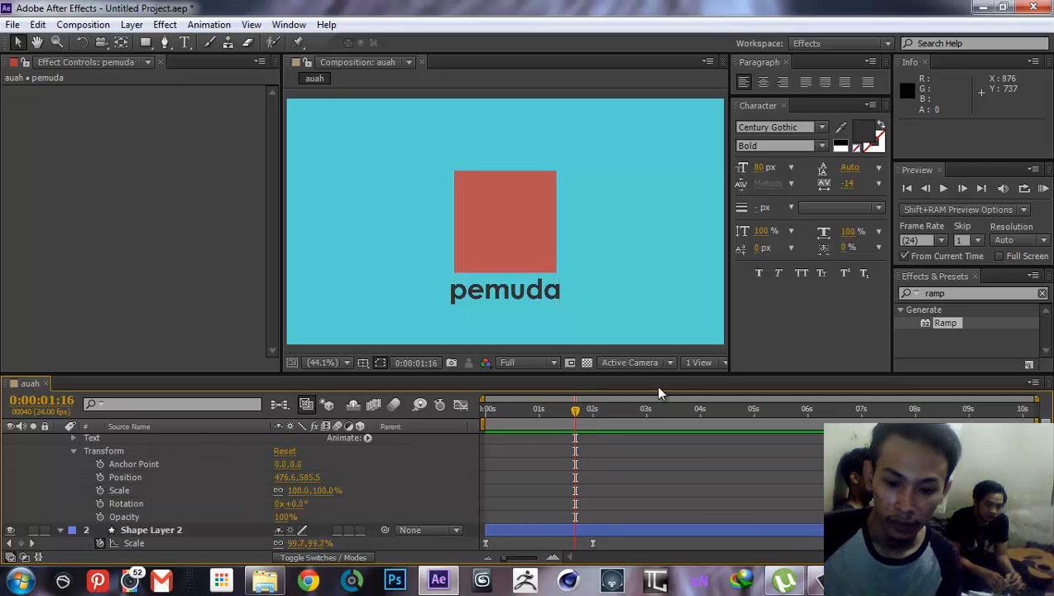
pyautogui.moveTo(576, 411); pyautogui.dragTo(627, 414)
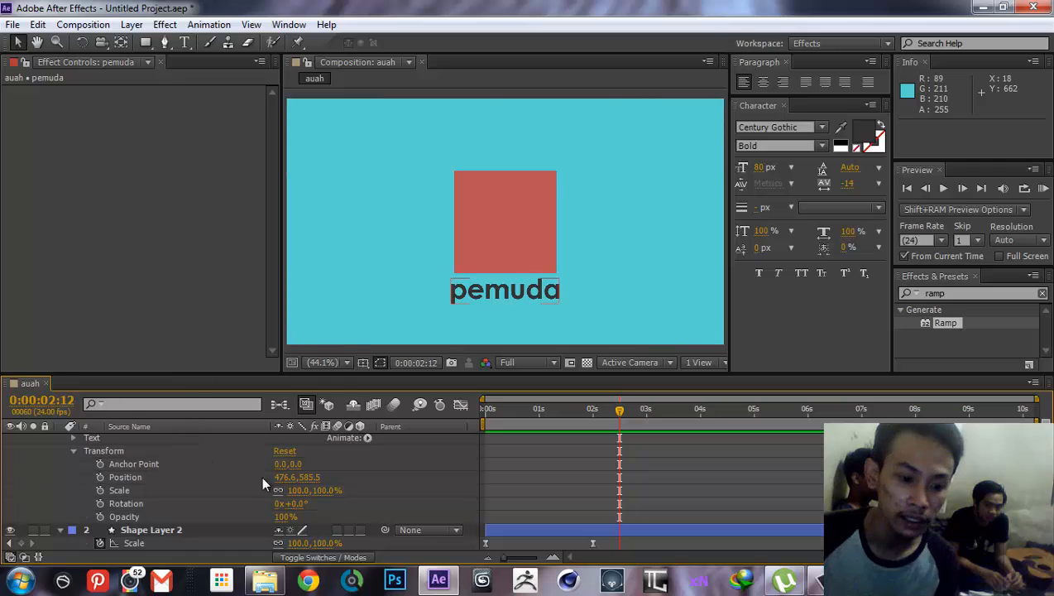
pyautogui.press('End')
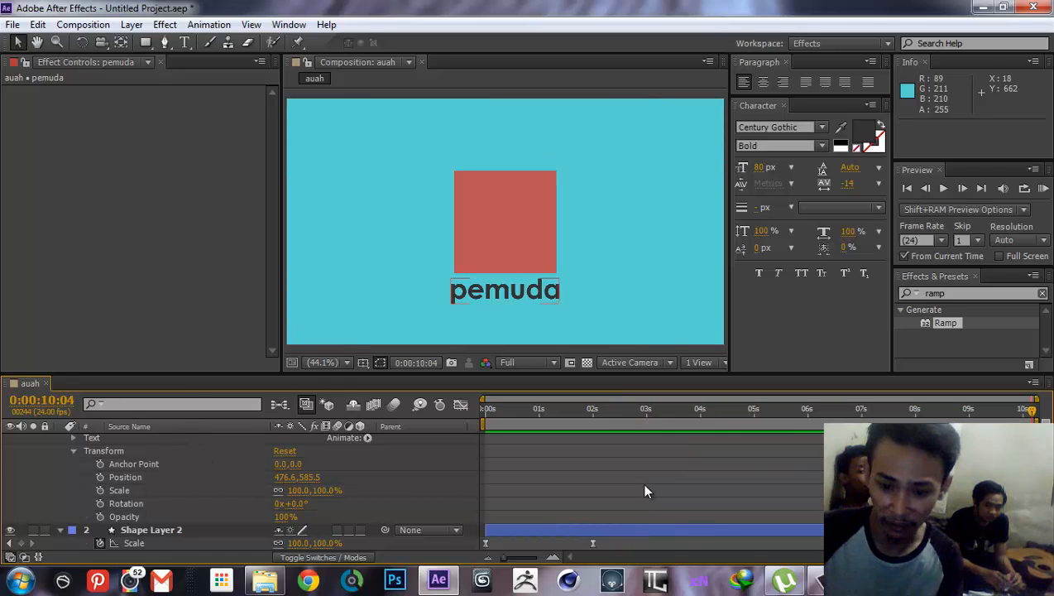
pyautogui.press('j')
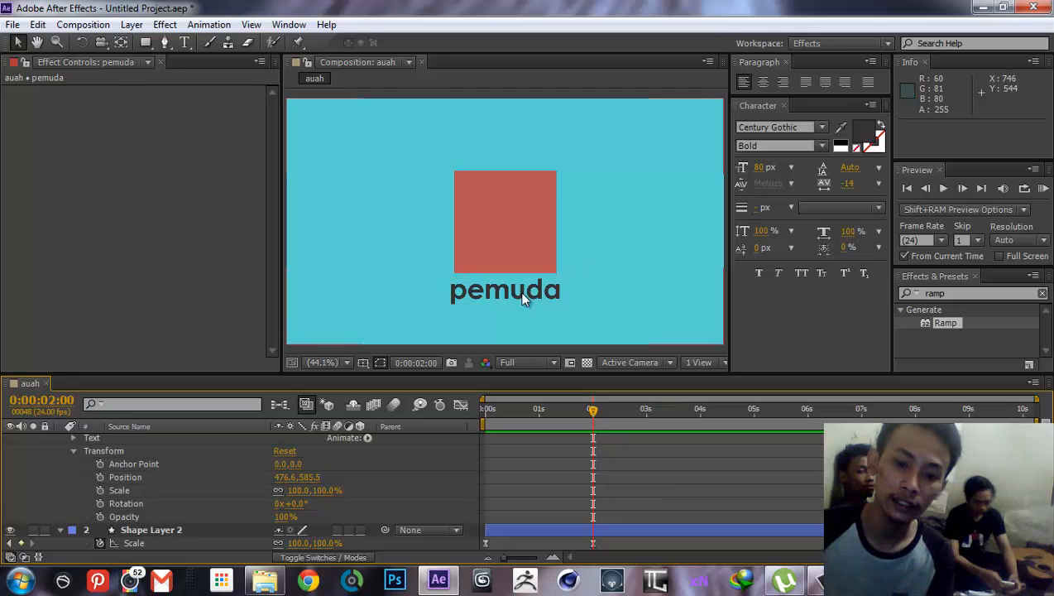
pyautogui.hotkey('shift', 'pagedown')
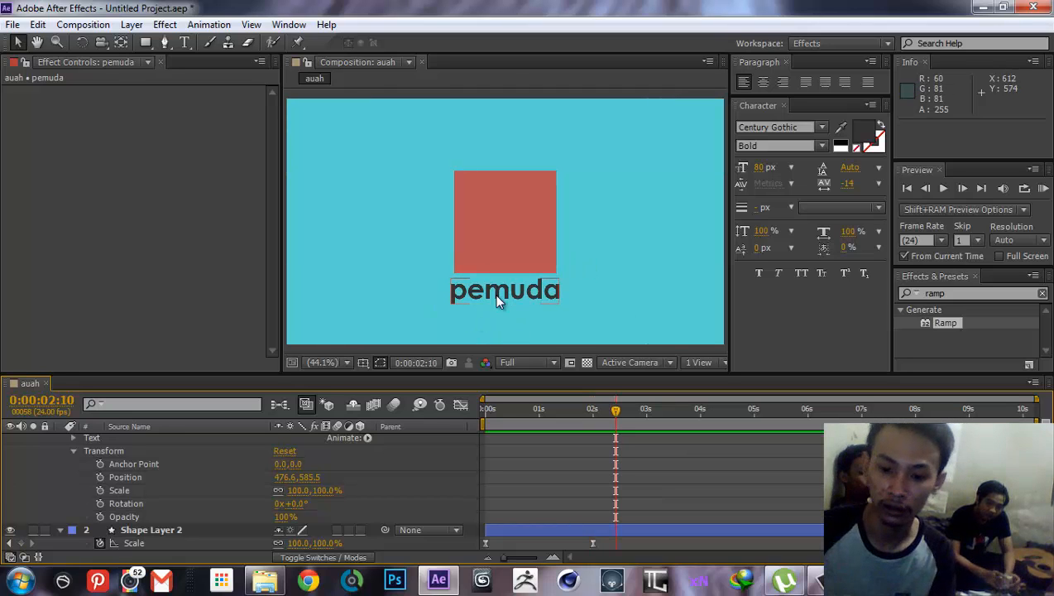
pyautogui.click(99, 477)
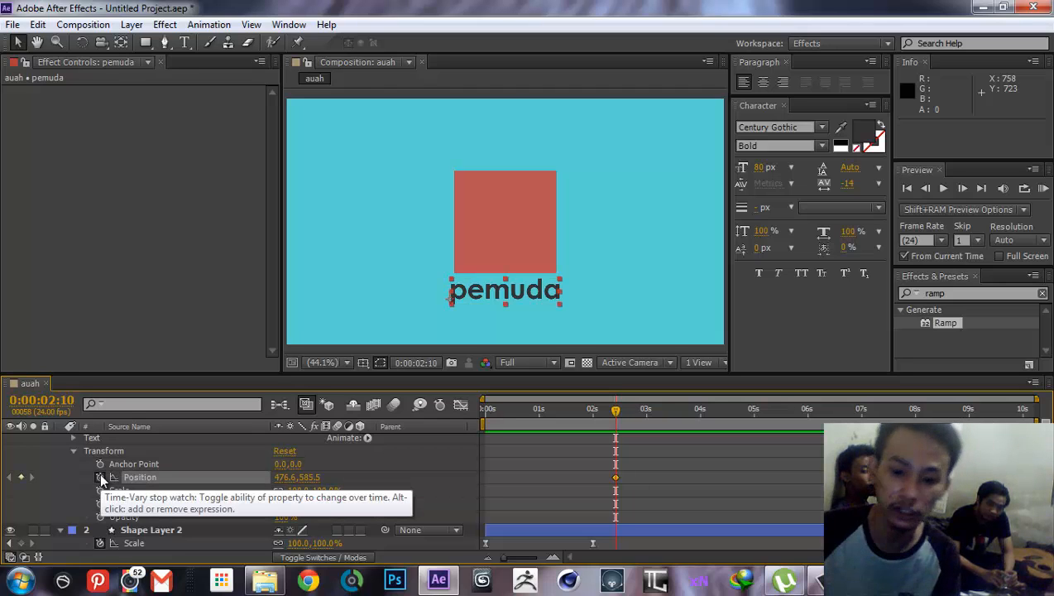
# At 0:00:01:14, move the pemuda text below the frame with a Position of 476.6, 792.5.
pyautogui.hotkey('shift', 'pageup')
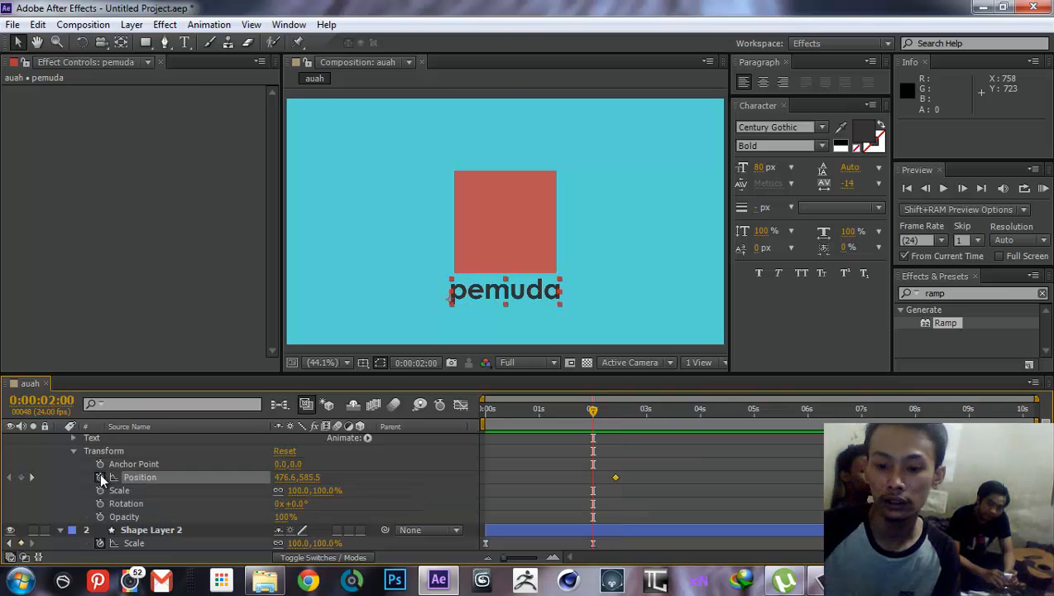
pyautogui.hotkey('shift', 'pageup')
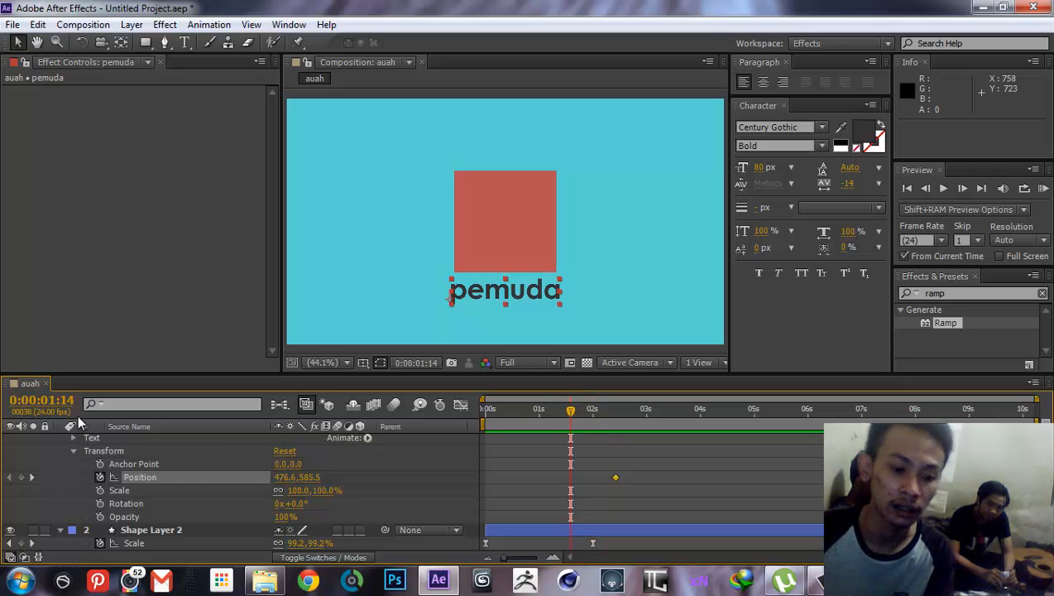
pyautogui.moveTo(310, 484); pyautogui.dragTo(460, 476)
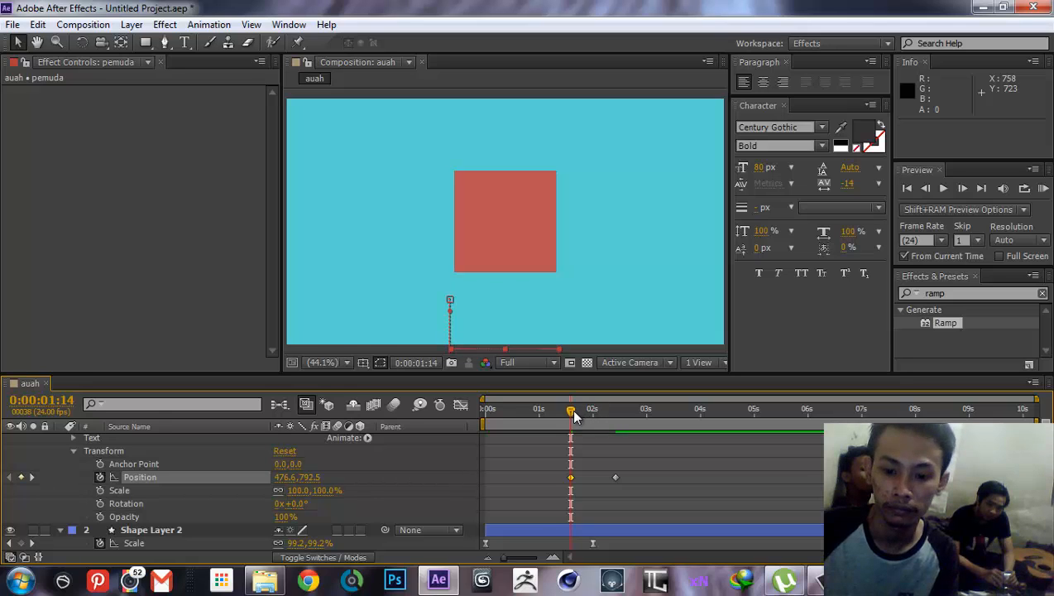
# Preview the text's rise beneath the square from the start of the composition.
pyautogui.moveTo(570, 409); pyautogui.dragTo(477, 409)
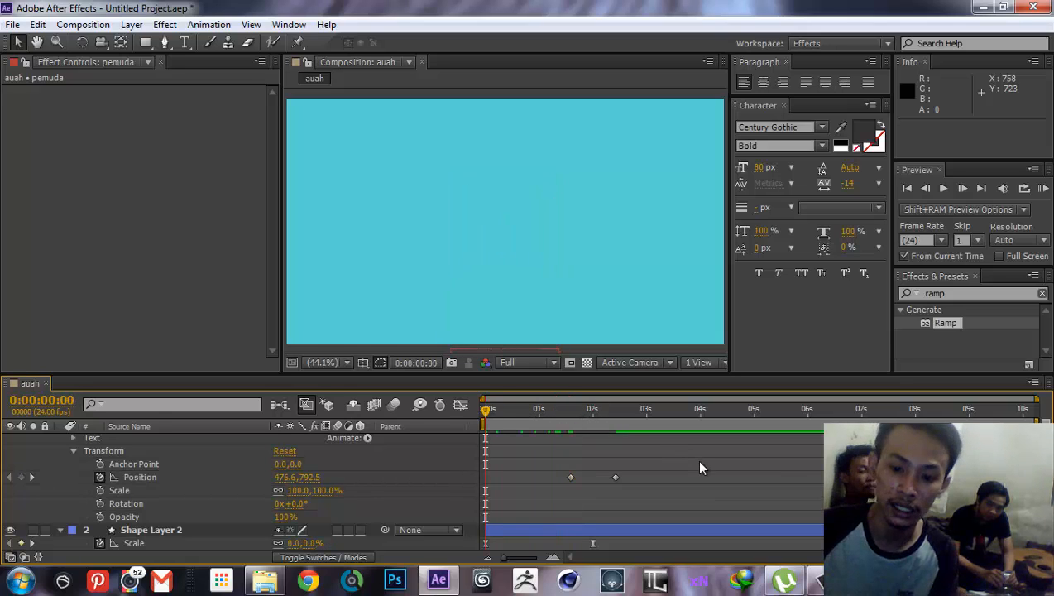
pyautogui.press('space')
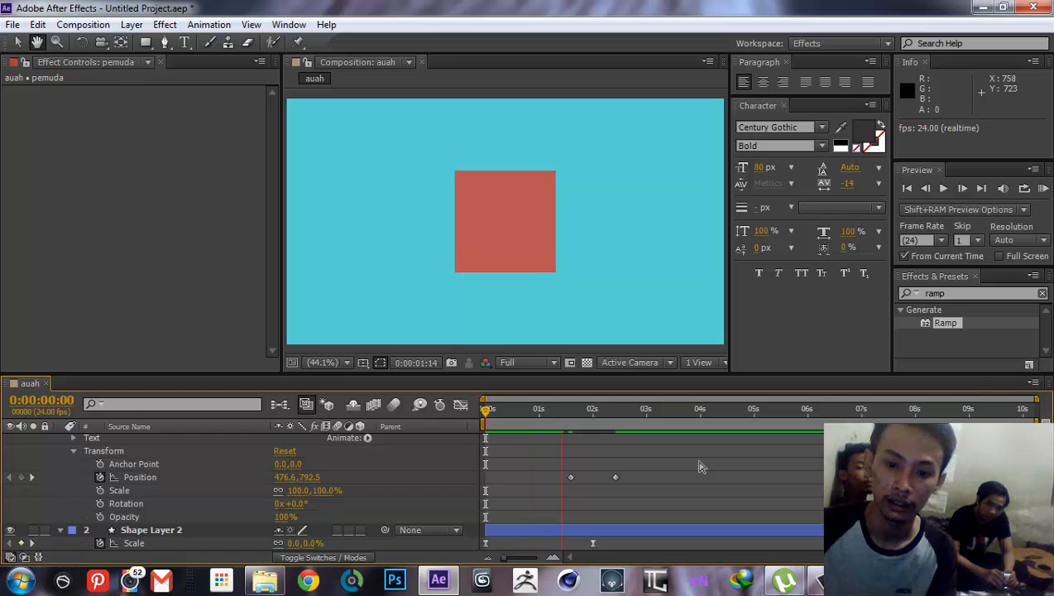
pyautogui.press('space')
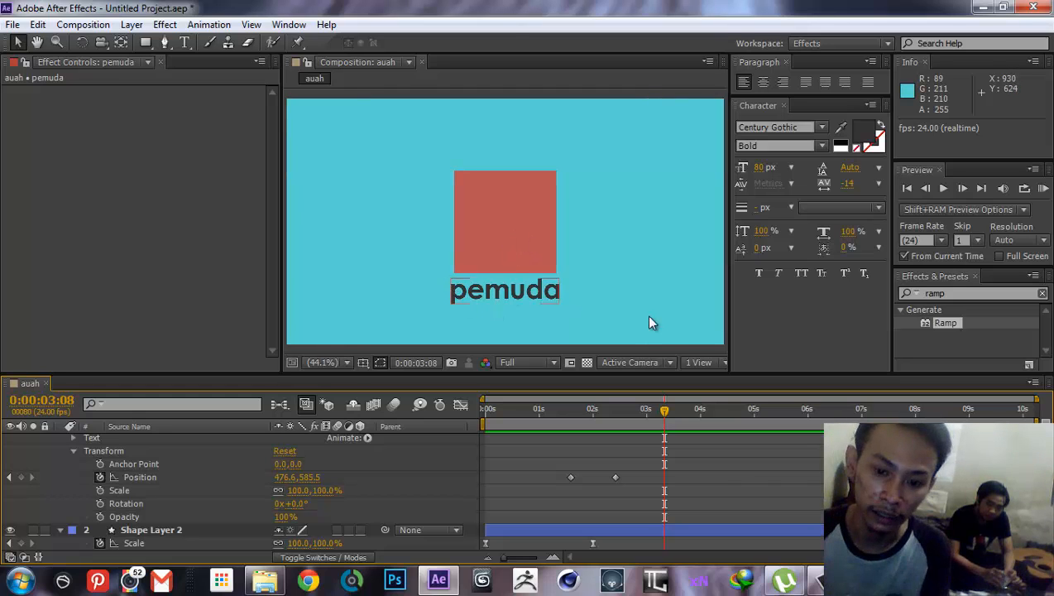
# Apply Easy Ease to both Position keyframes of the pemuda text.
pyautogui.moveTo(576, 407); pyautogui.dragTo(605, 413)
pyautogui.moveTo(548, 455); pyautogui.dragTo(614, 472)
pyautogui.rightClick(614, 475)
pyautogui.moveTo(678, 463)
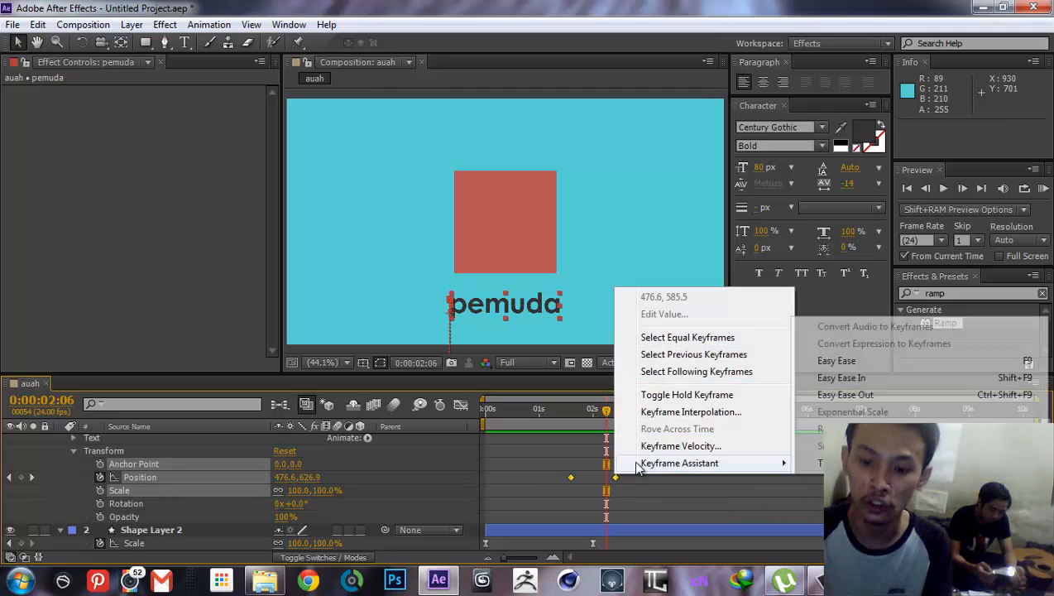
pyautogui.click(837, 361)
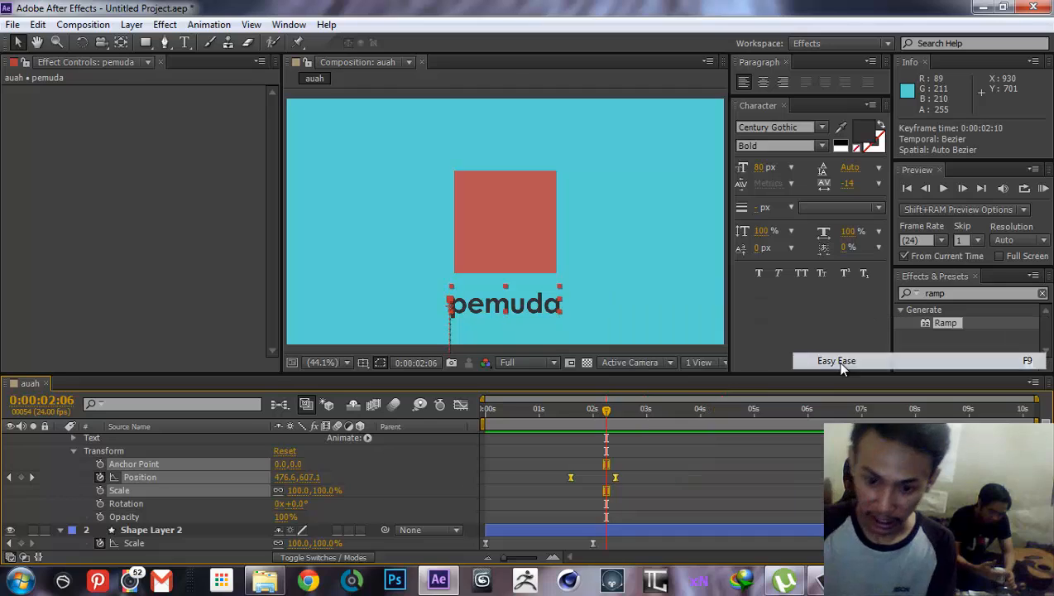
# Lengthen the incoming ease of pemuda's last Position keyframe in the Graph Editor so its speed peaks early, and return to the layer timeline.
pyautogui.click(461, 405)
pyautogui.click(615, 522)
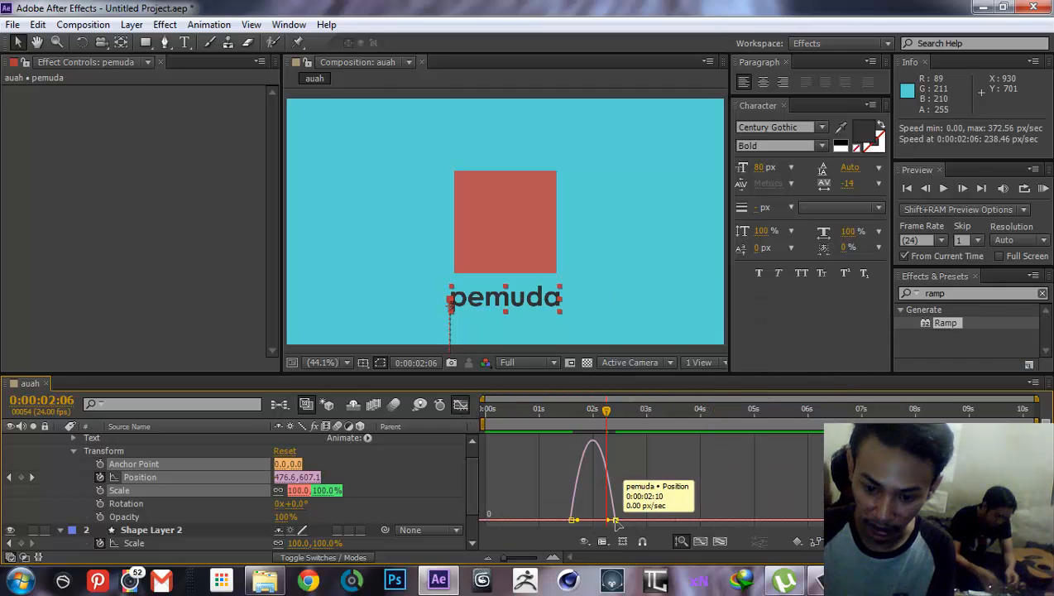
pyautogui.moveTo(606, 519); pyautogui.dragTo(588, 521)
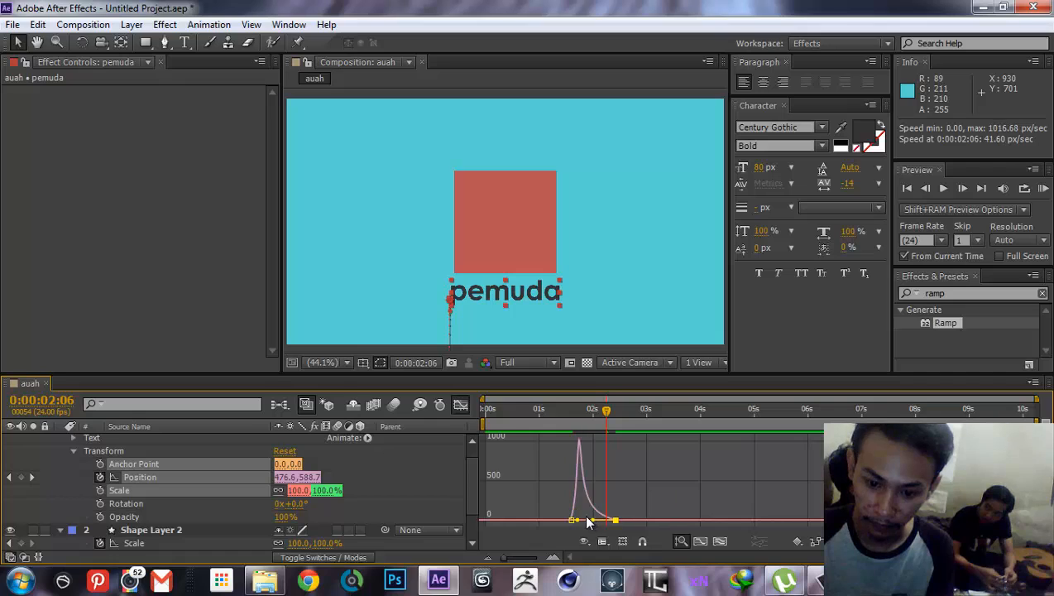
pyautogui.press('space')
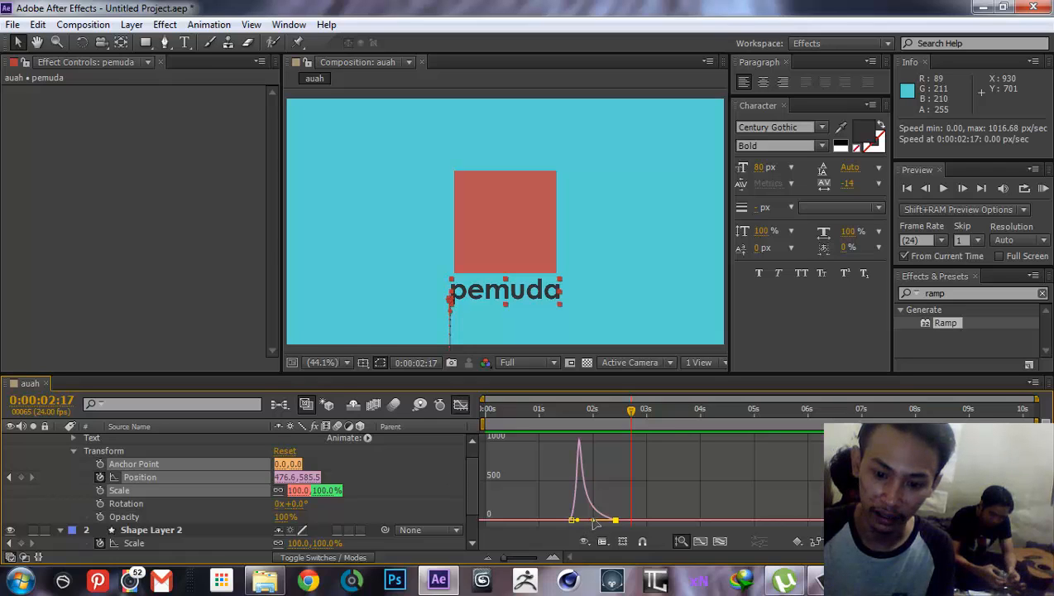
pyautogui.click(562, 405)
pyautogui.press('space')
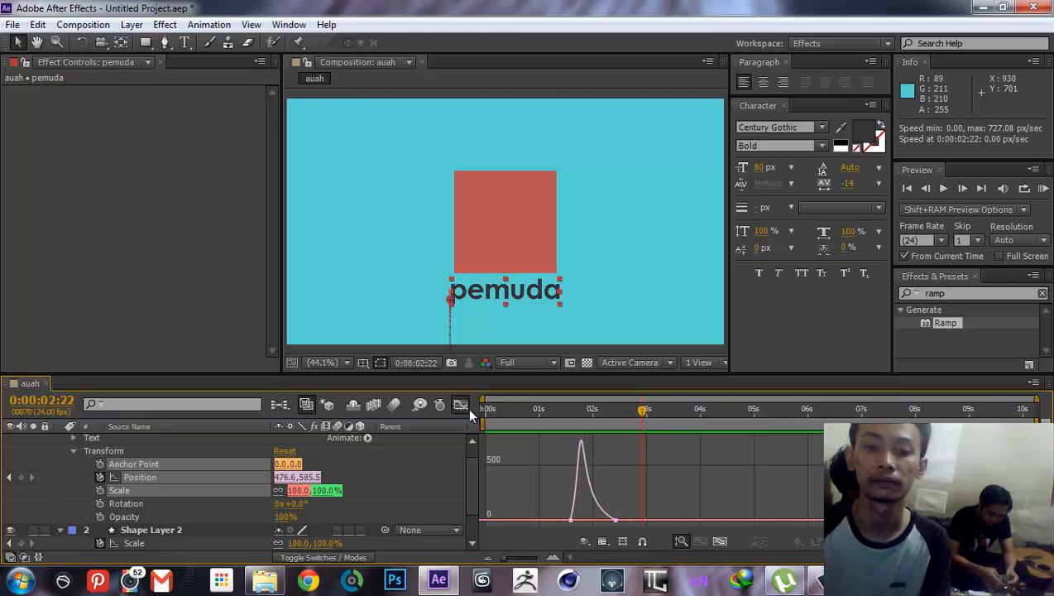
pyautogui.click(467, 407)
# Preview the eased rise of the pemuda text, replaying it from just before its first Position keyframe.
pyautogui.click(553, 415)
pyautogui.press('space')
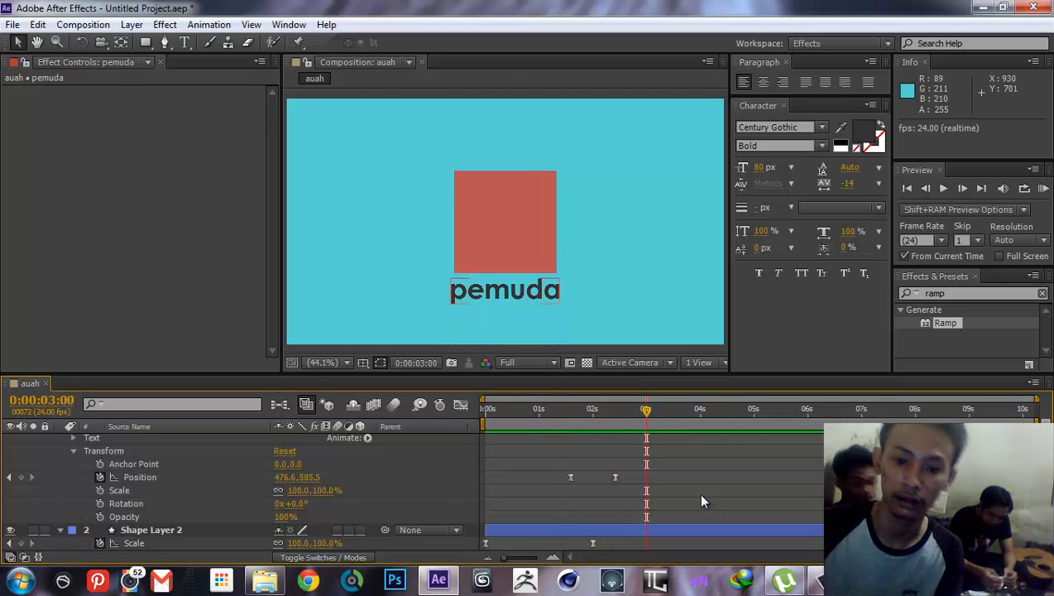
pyautogui.moveTo(649, 418); pyautogui.dragTo(573, 413)
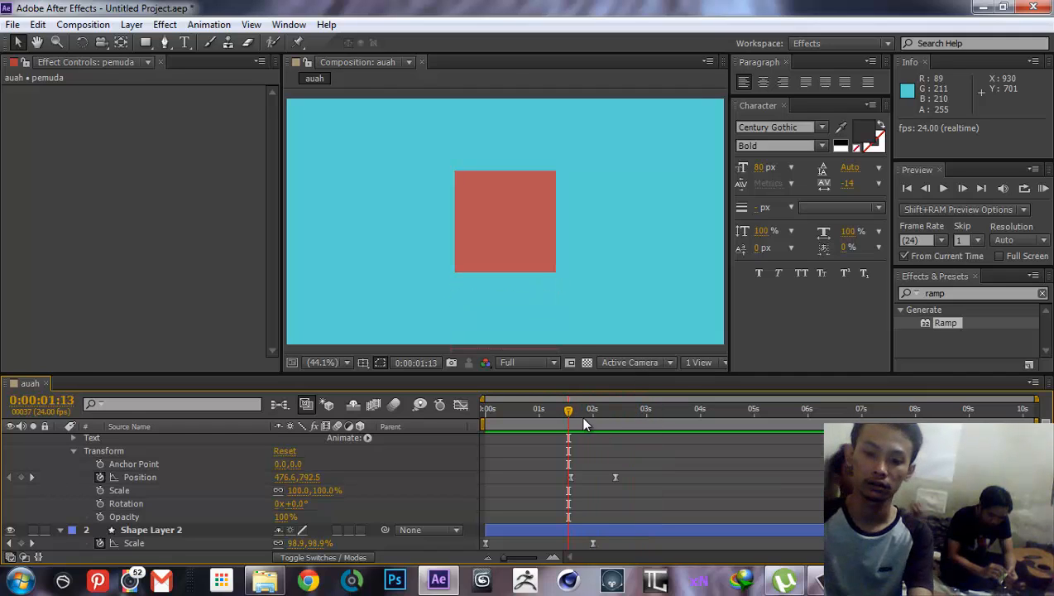
pyautogui.press('space')
pyautogui.press('space')
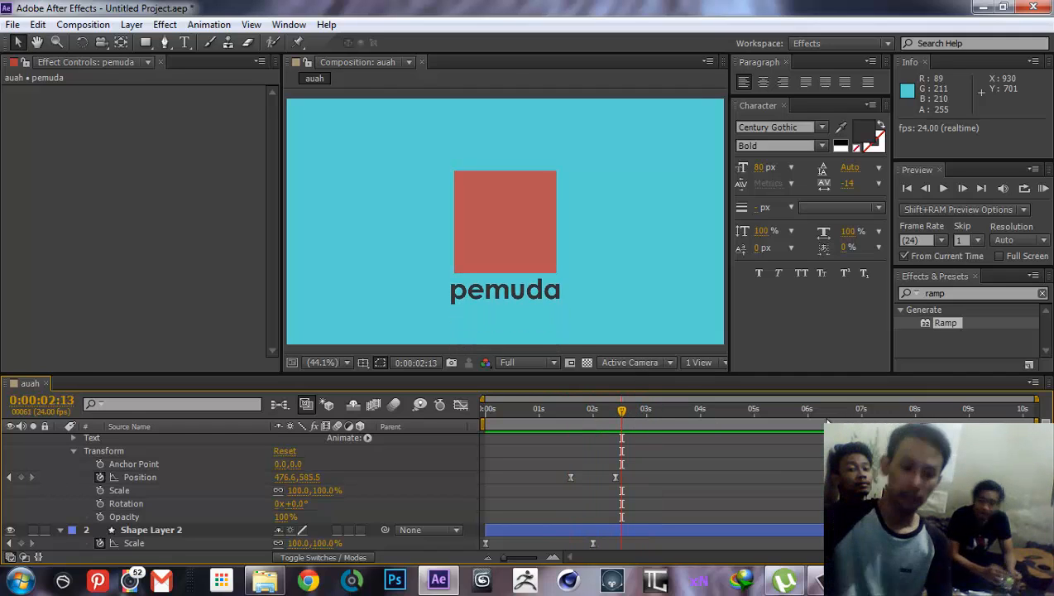
# Collapse the properties of the pemuda layer and Shape Layer 2 in the timeline.
pyautogui.scroll(1, 411, 513)
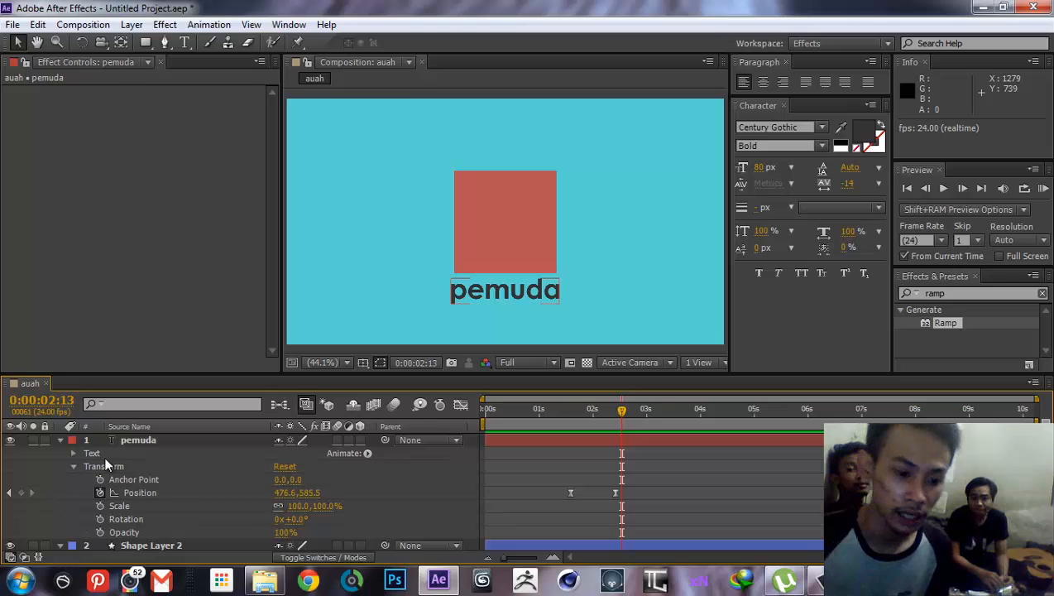
pyautogui.click(56, 441)
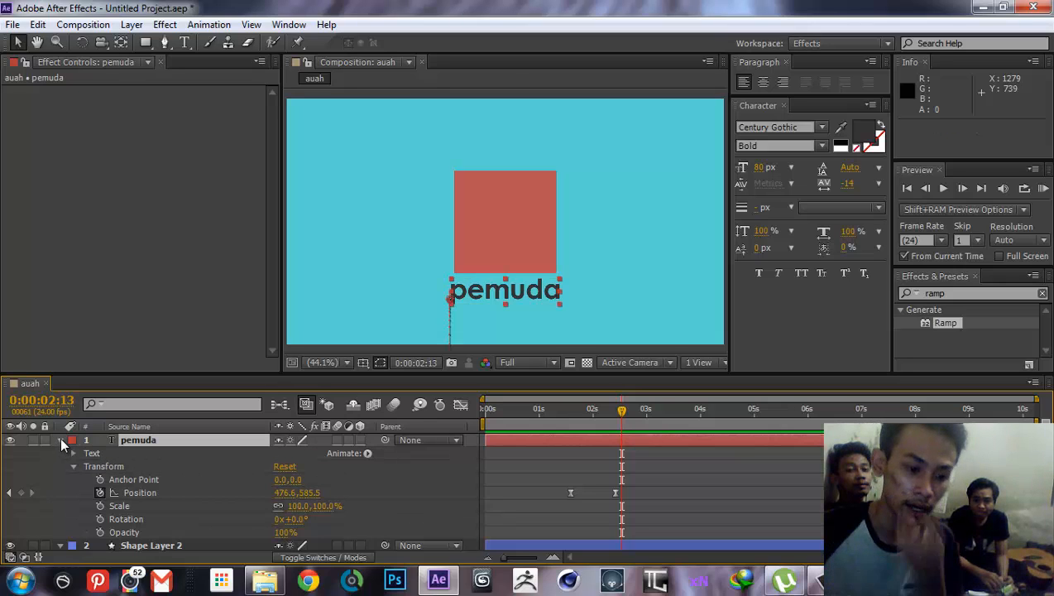
pyautogui.click(60, 438)
pyautogui.click(58, 452)
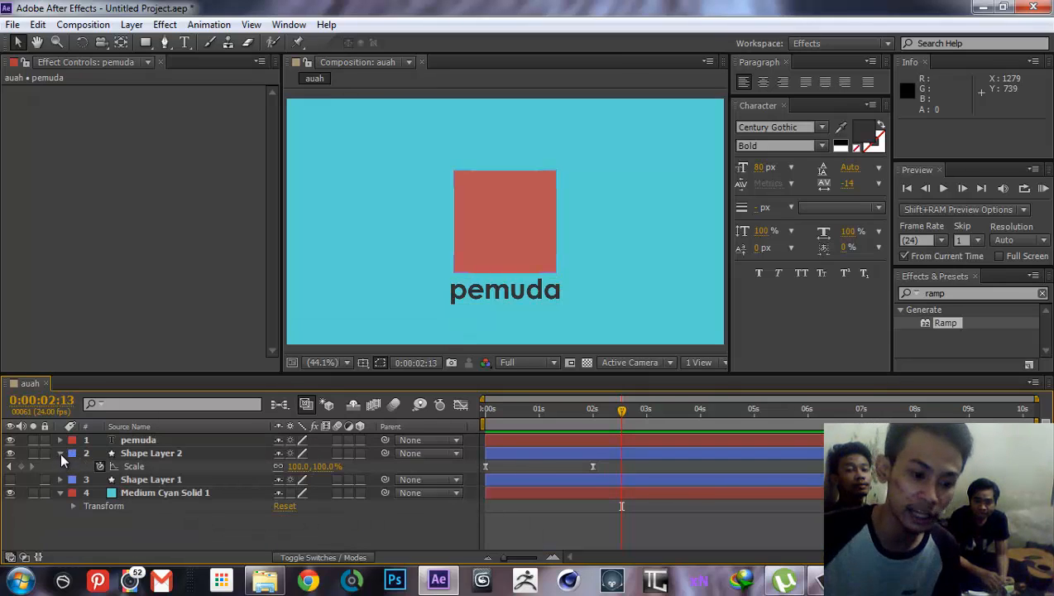
pyautogui.click(60, 452)
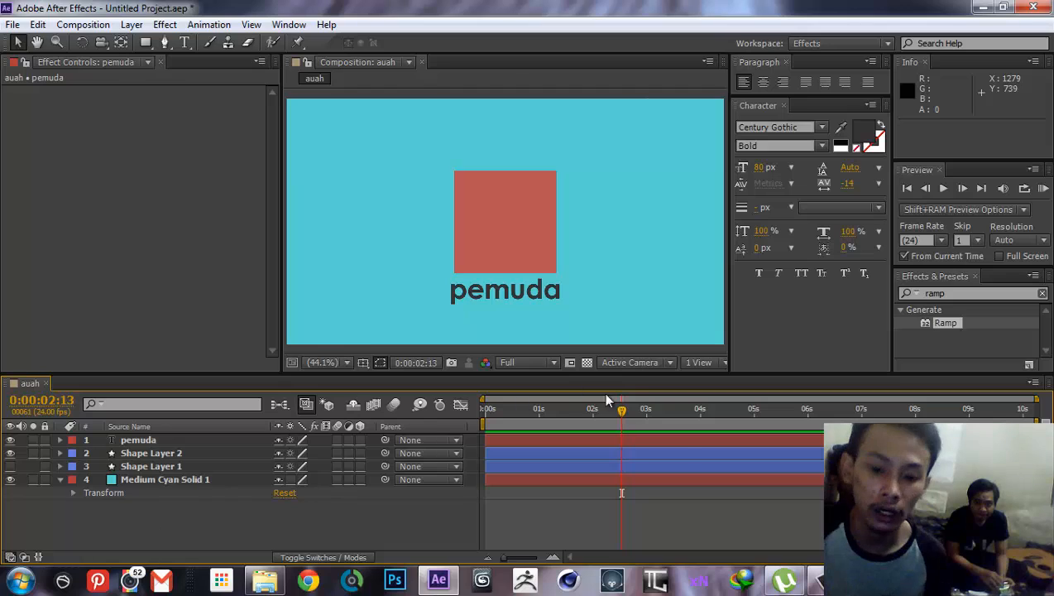
# Show only the pemuda layer's Position property and go to its first keyframe at 0:00:01:14.
pyautogui.moveTo(622, 412)
pyautogui.mouseDown()
pyautogui.moveTo(589, 411)
pyautogui.moveTo(616, 411)
pyautogui.mouseUp()
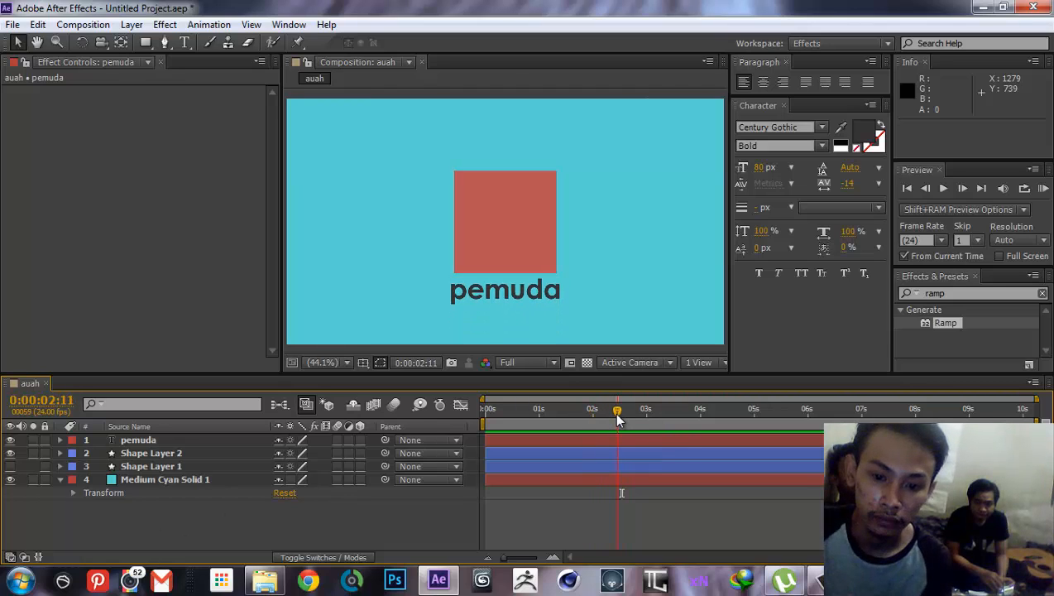
pyautogui.click(519, 275)
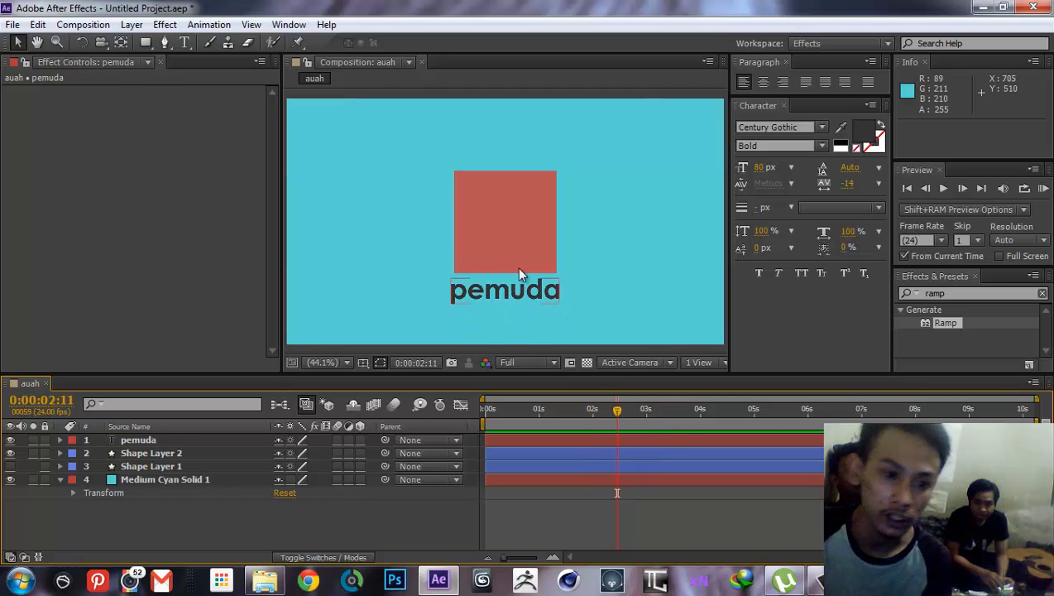
pyautogui.click(532, 439)
pyautogui.press('p')
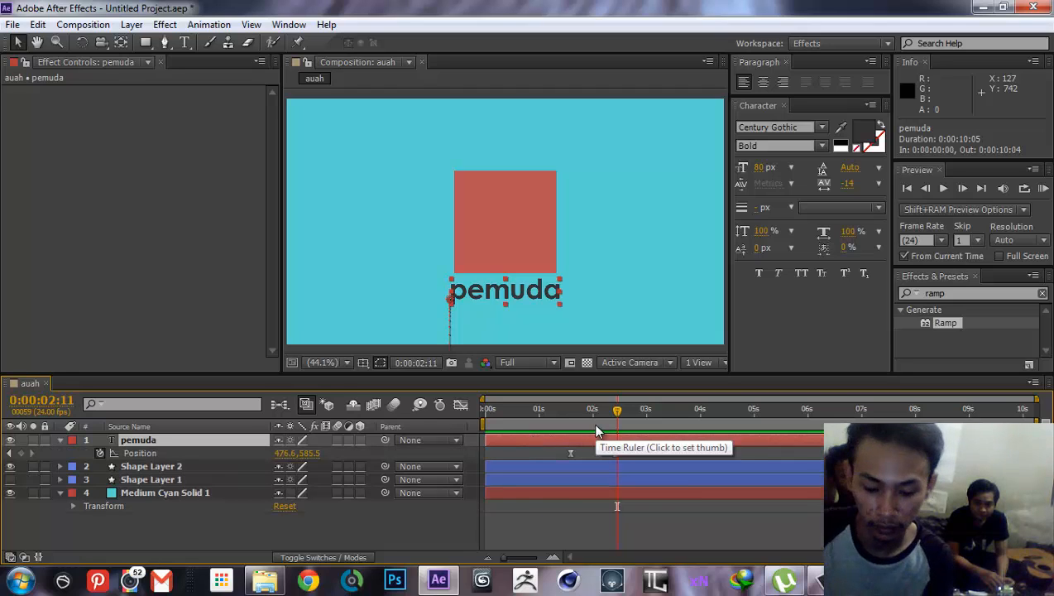
pyautogui.press('j')
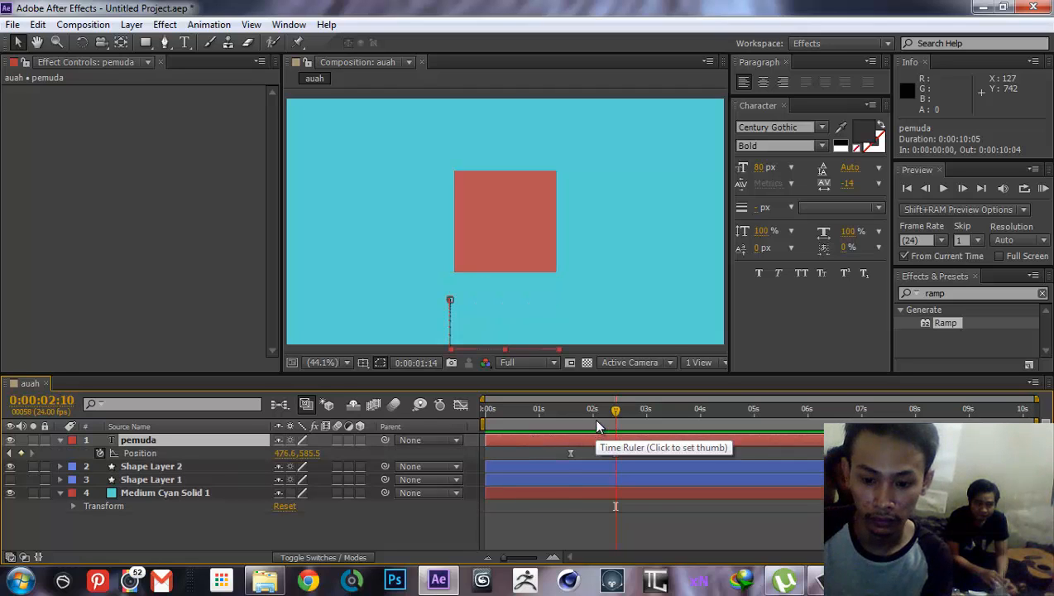
# Try a full-width rectangular mask on the pemuda layer around the text's final position beneath the square, and undo it.
pyautogui.click(145, 43)
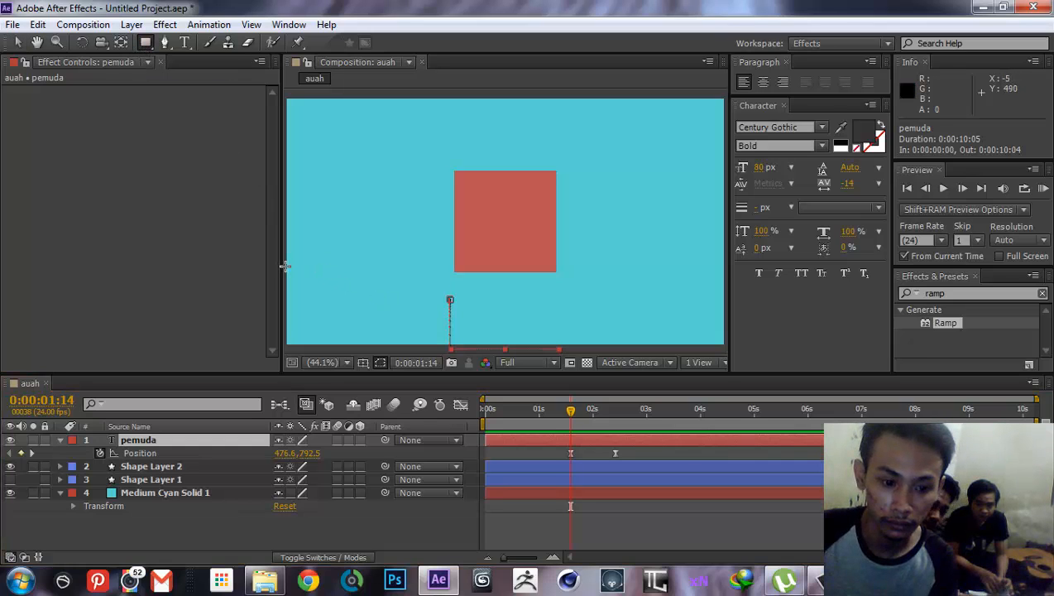
pyautogui.moveTo(285, 267); pyautogui.dragTo(725, 306)
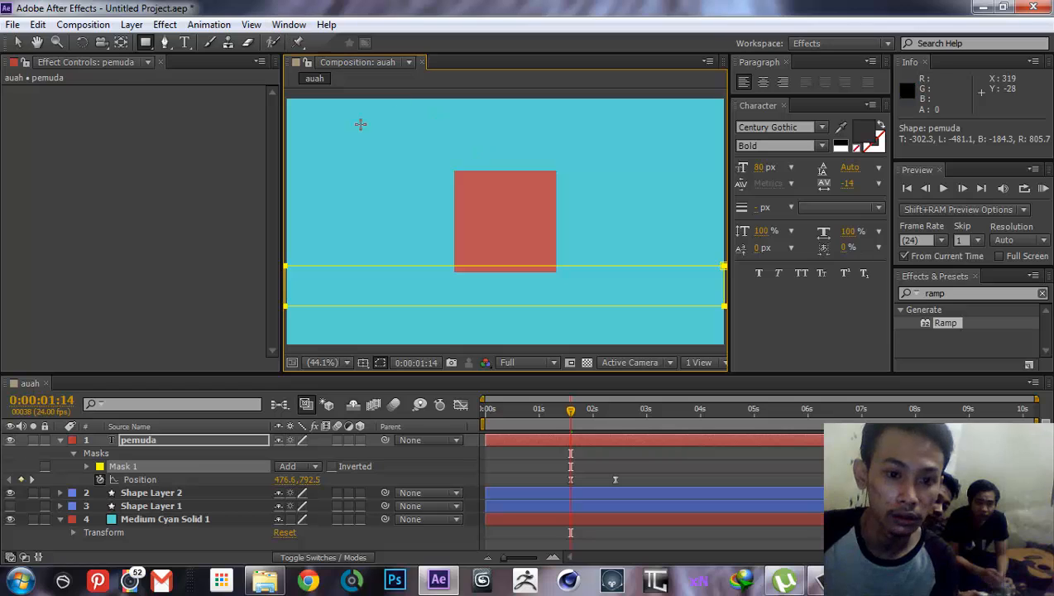
pyautogui.hotkey('ctrl', 'z')
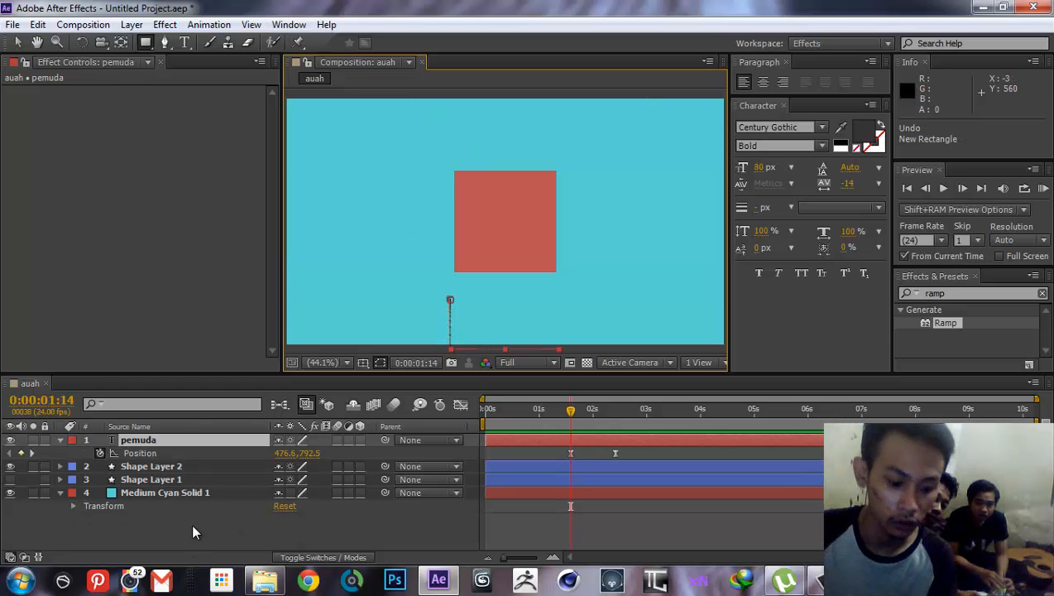
# Draw a separate red rectangle shape layer about 1280 × 98 px covering the pemuda text's final position beneath the square, and collapse its properties.
pyautogui.press('v')
pyautogui.click(211, 515)
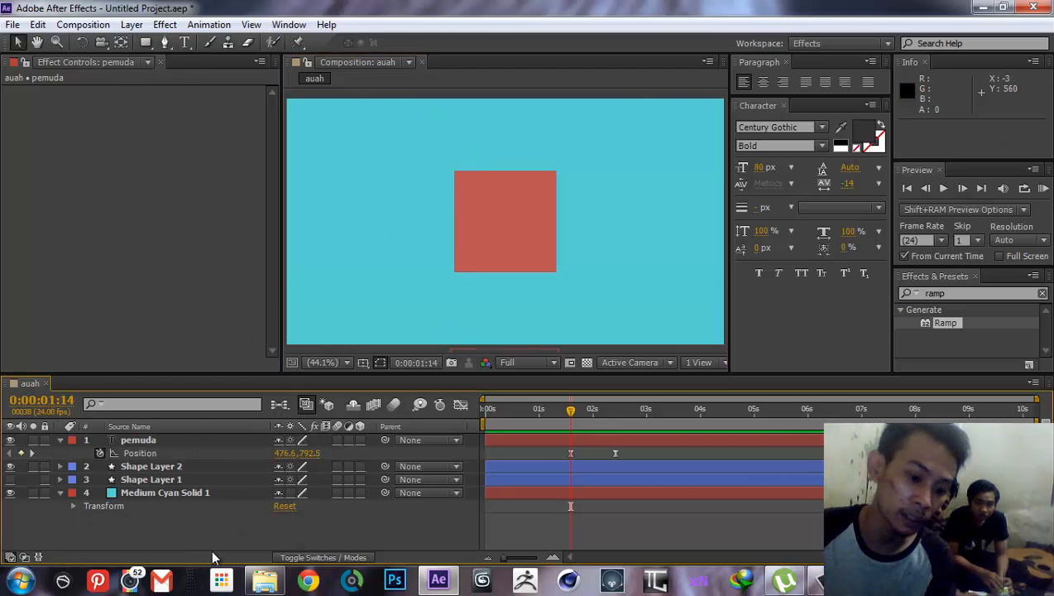
pyautogui.click(146, 42)
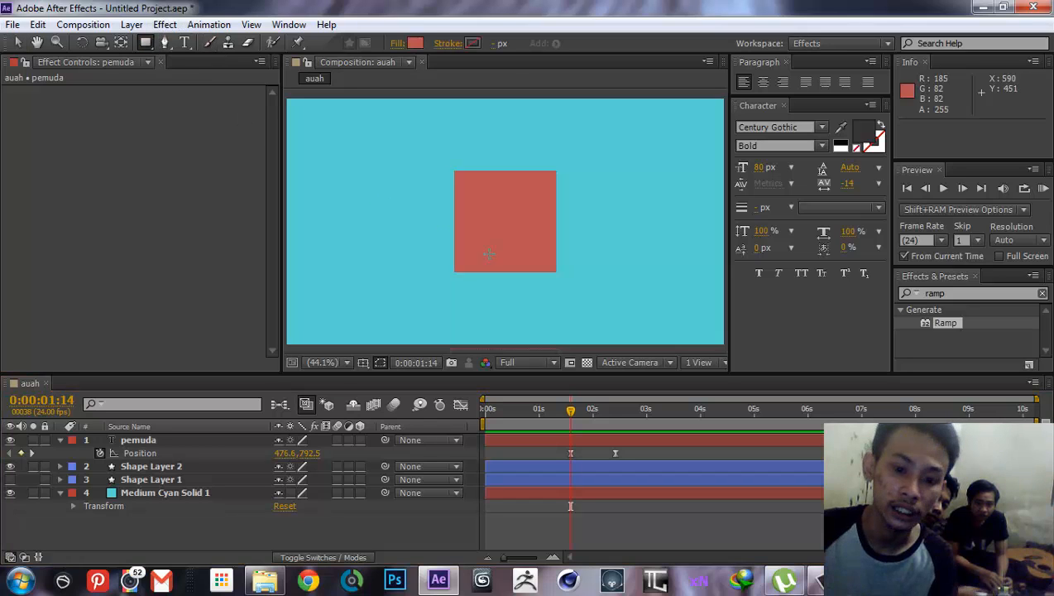
pyautogui.moveTo(569, 415); pyautogui.dragTo(614, 415)
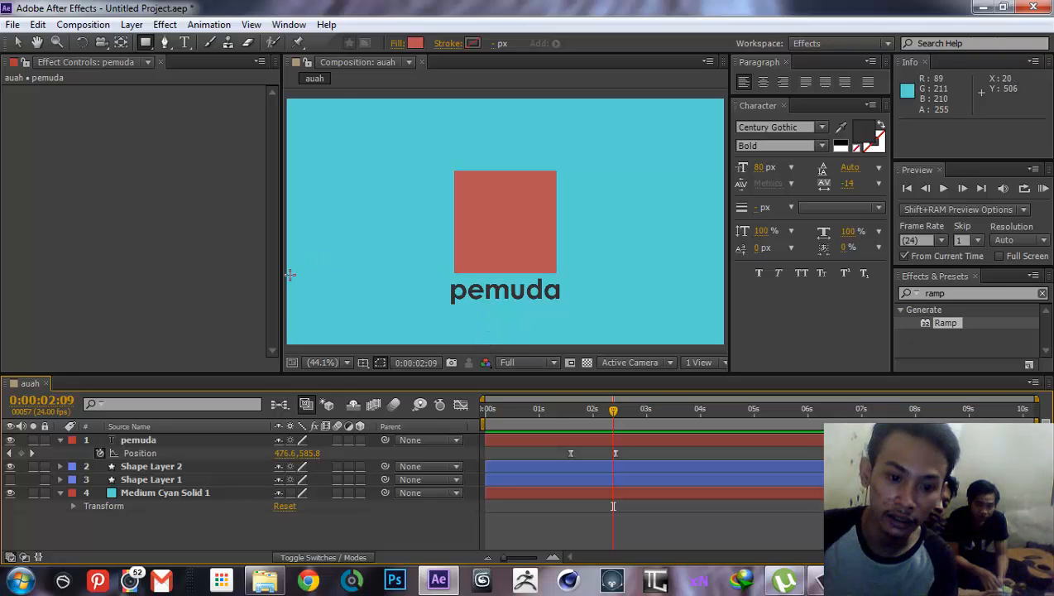
pyautogui.moveTo(284, 276); pyautogui.dragTo(725, 306)
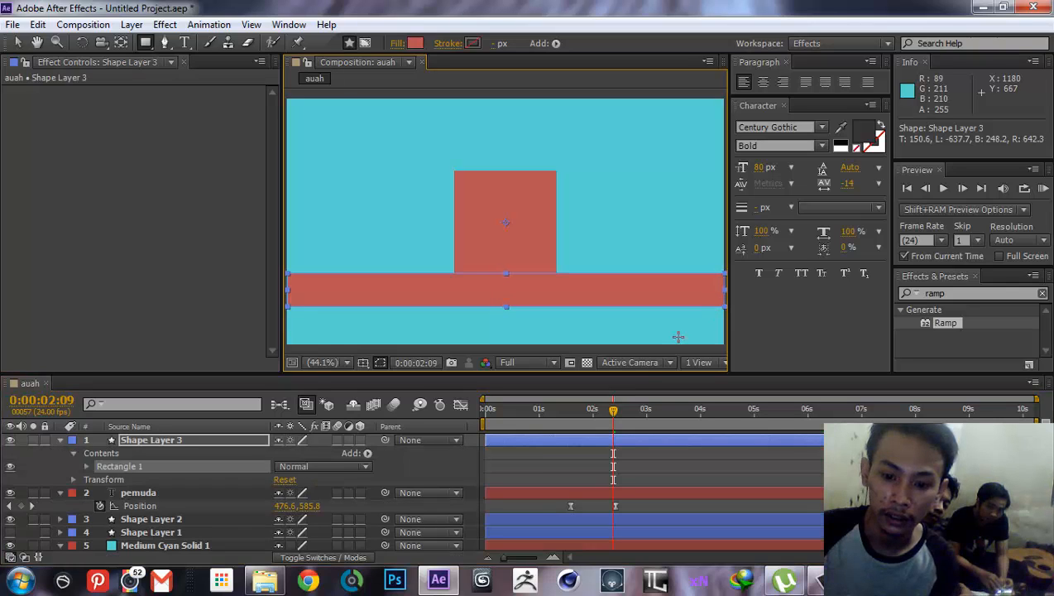
pyautogui.moveTo(614, 414)
pyautogui.mouseDown()
pyautogui.moveTo(564, 414)
pyautogui.moveTo(617, 414)
pyautogui.mouseUp()
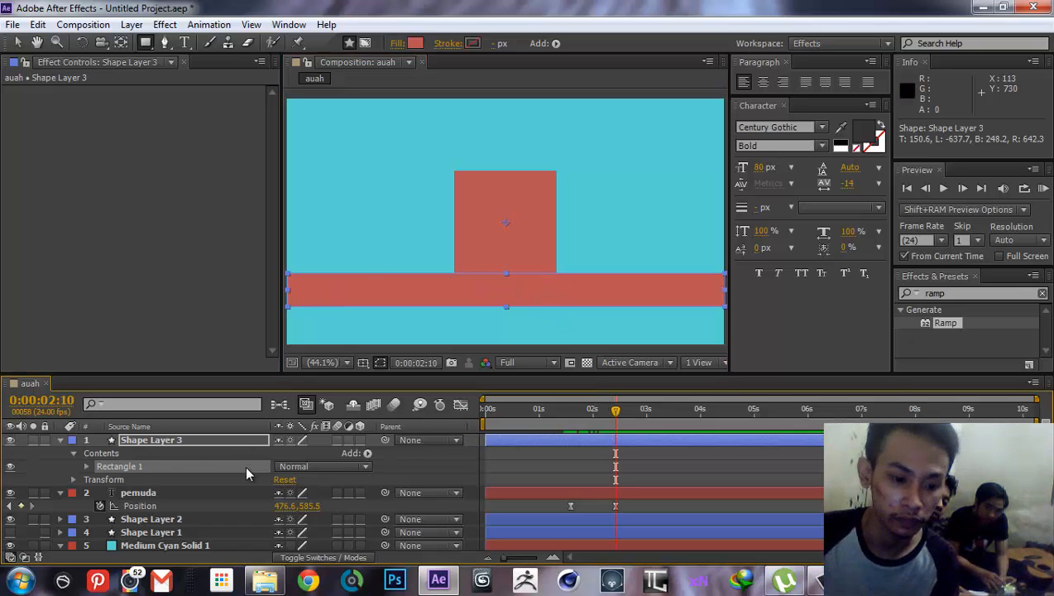
pyautogui.click(60, 440)
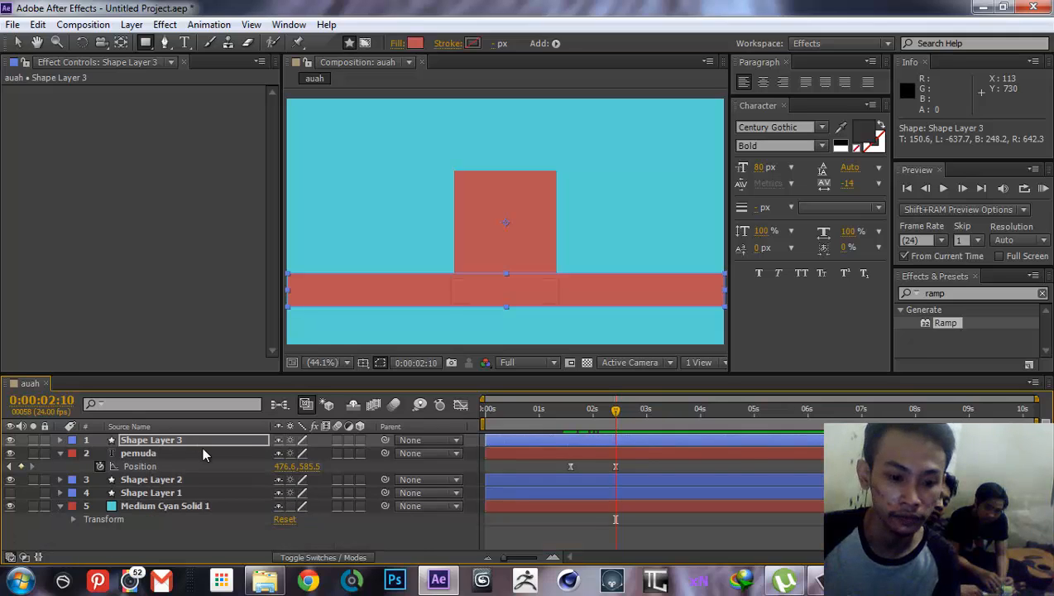
# Set the pemuda layer's track matte to Alpha Matte "Shape Layer 3".
pyautogui.click(211, 453)
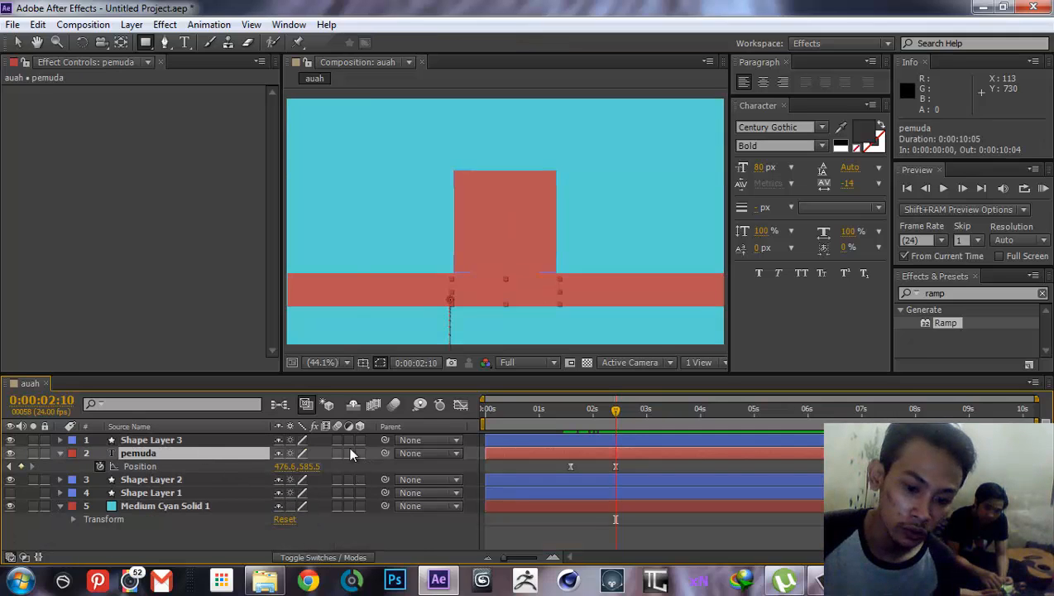
pyautogui.click(364, 558)
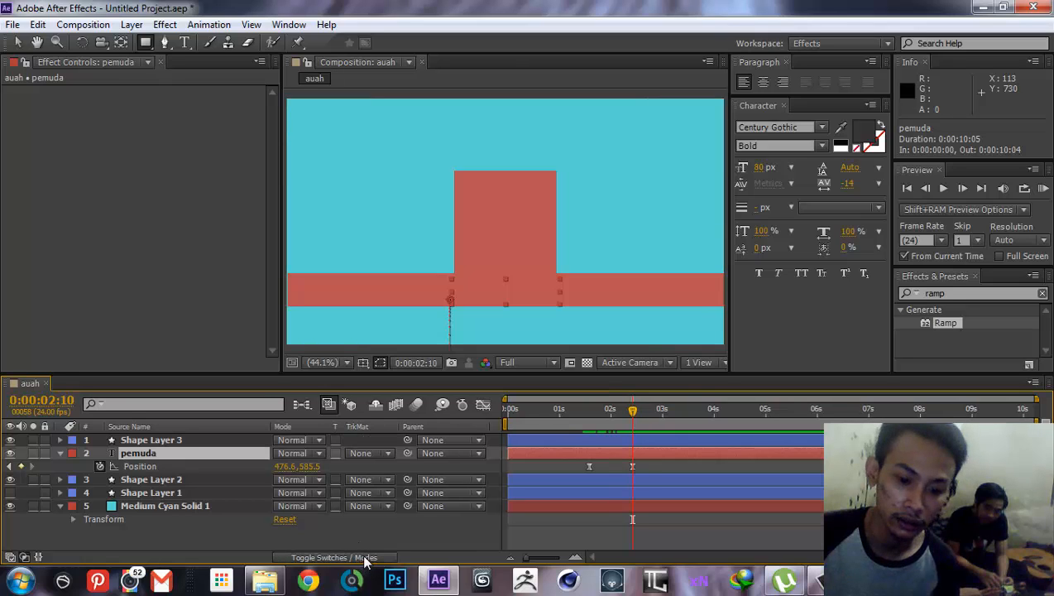
pyautogui.click(371, 453)
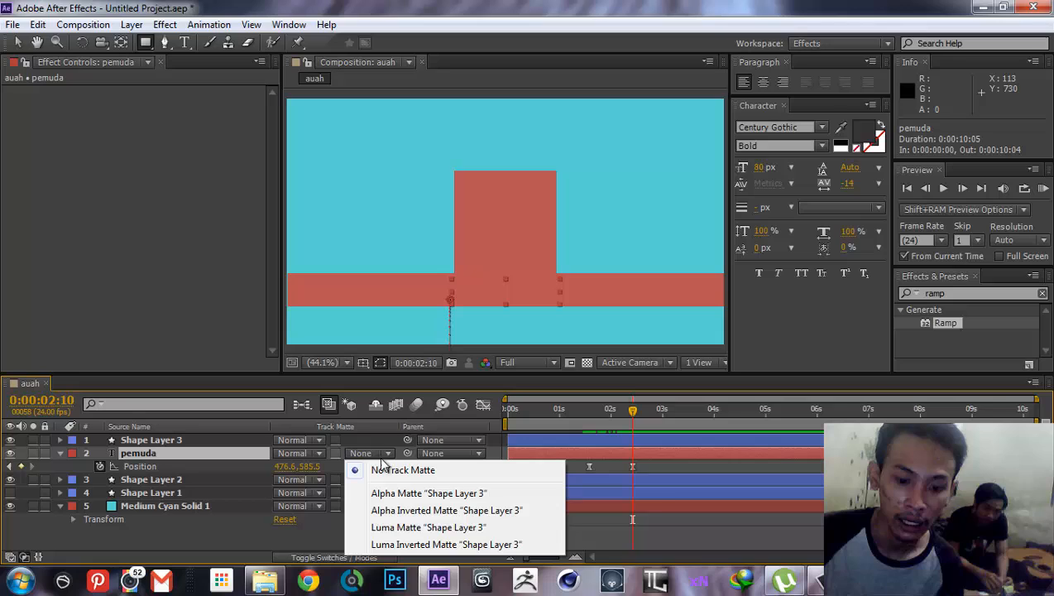
pyautogui.click(407, 494)
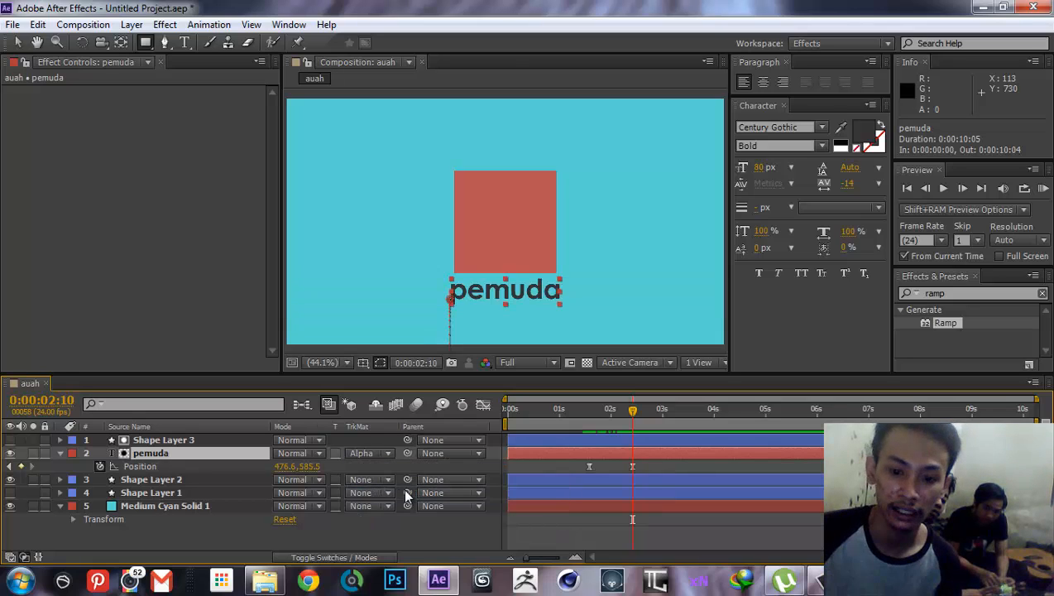
# Try Alpha Inverted Matte on the pemuda layer, compare it with Alpha Matte during the text's rise, and restore Alpha Matte "Shape Layer 3".
pyautogui.click(386, 456)
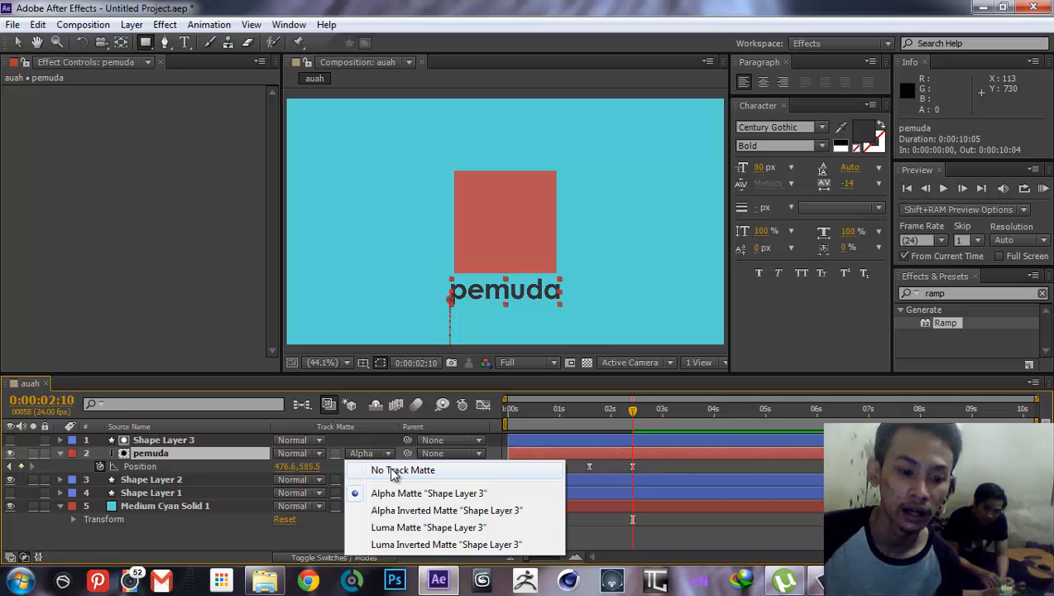
pyautogui.click(398, 510)
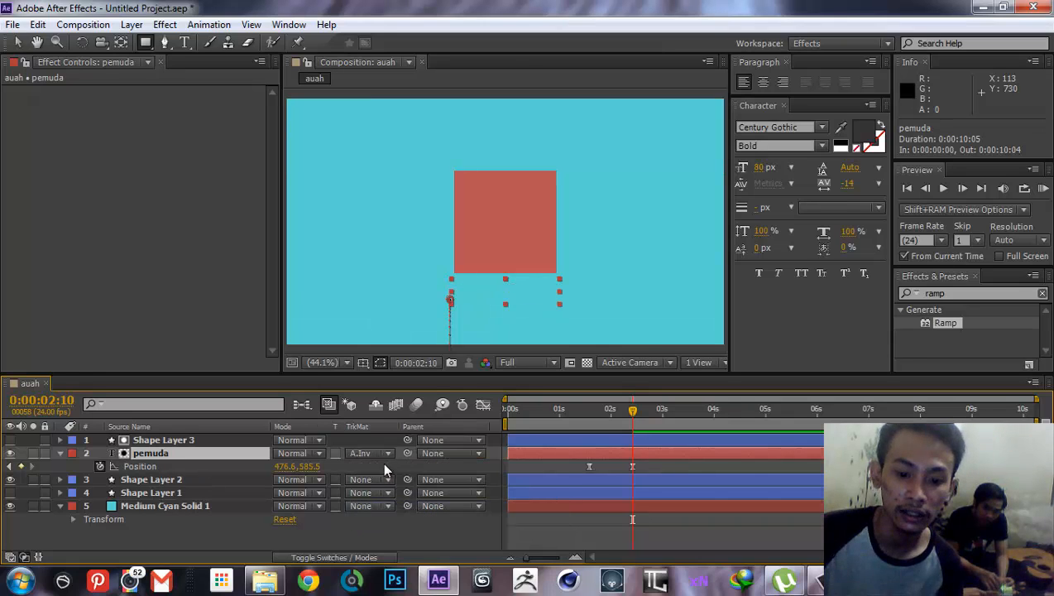
pyautogui.click(382, 454)
pyautogui.click(405, 491)
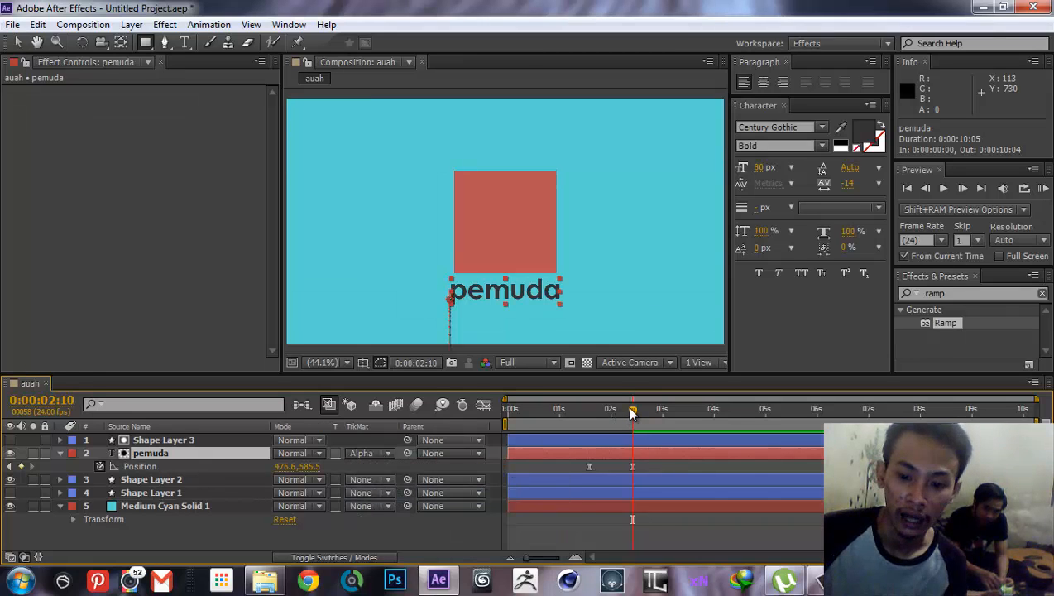
pyautogui.moveTo(631, 414); pyautogui.dragTo(610, 411)
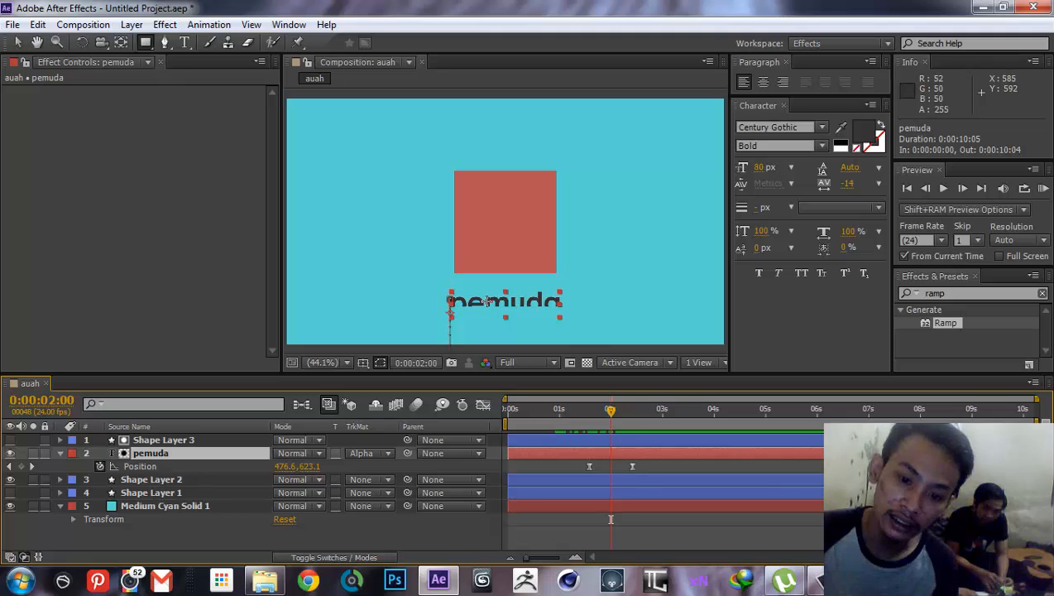
pyautogui.click(360, 453)
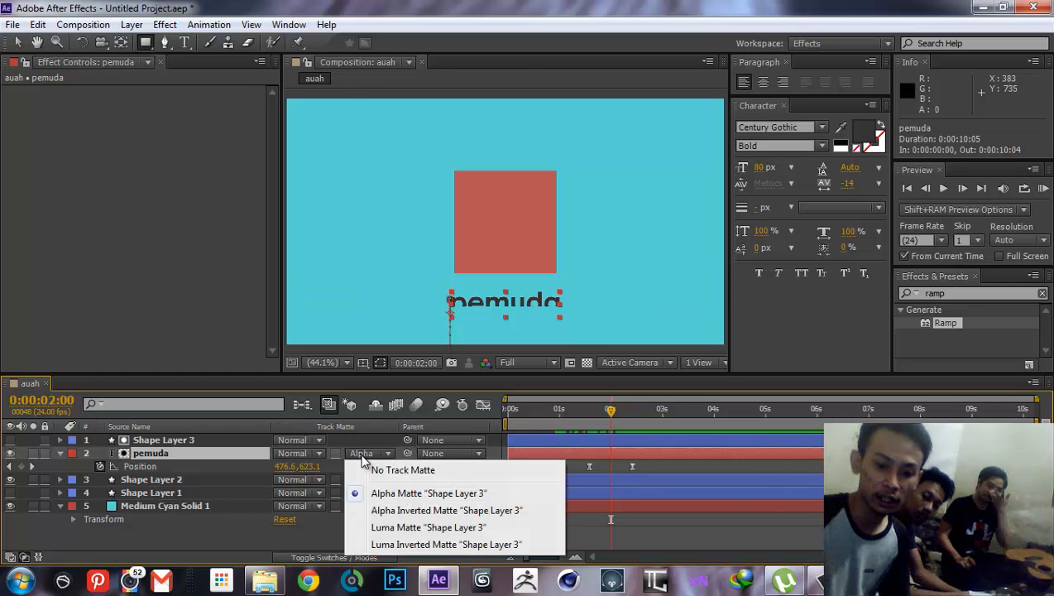
pyautogui.click(384, 510)
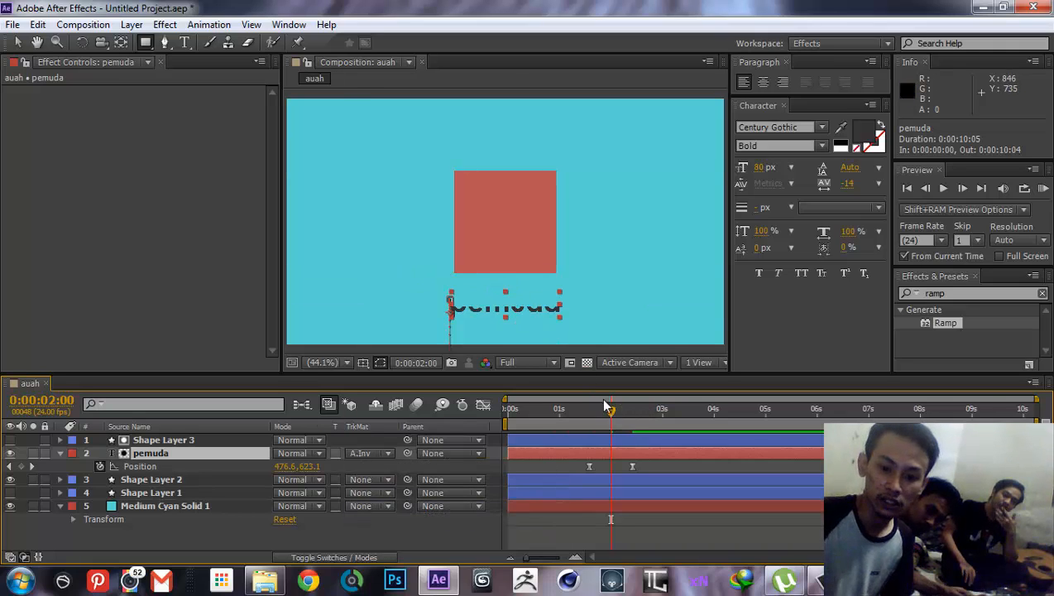
pyautogui.moveTo(613, 411)
pyautogui.mouseDown()
pyautogui.moveTo(632, 412)
pyautogui.moveTo(575, 412)
pyautogui.moveTo(608, 414)
pyautogui.mouseUp()
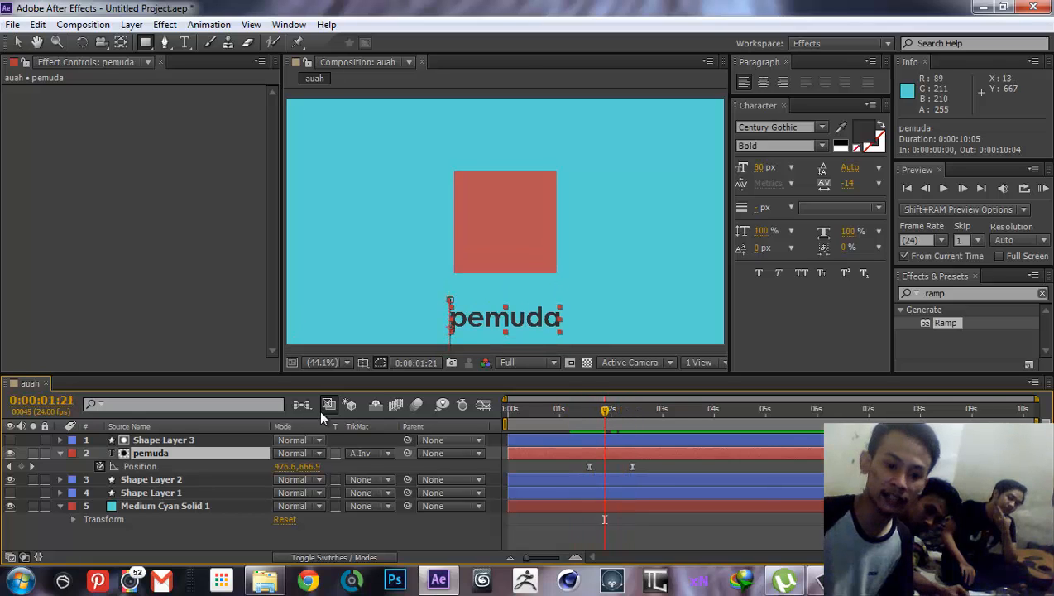
pyautogui.click(382, 453)
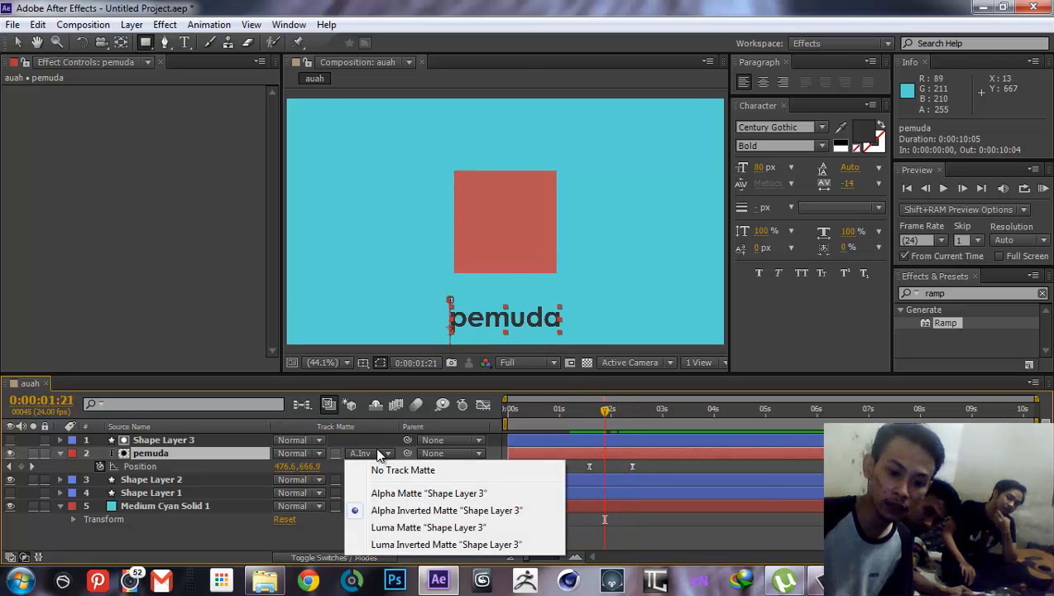
pyautogui.click(389, 493)
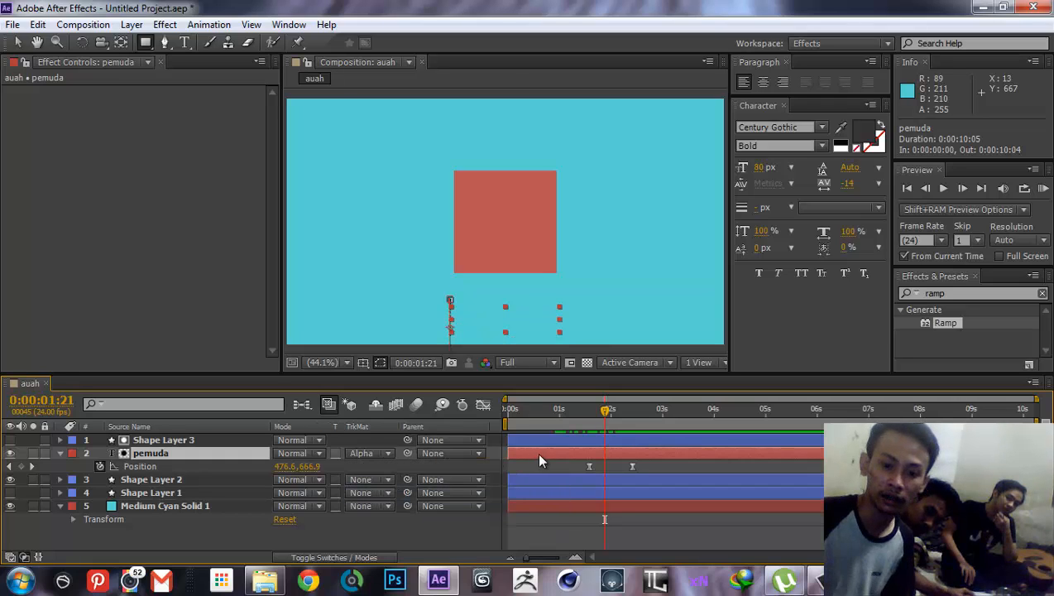
# Select Shape Layer 3 and scrub from 0:00:01:17 to 0:00:03:03 to check the text's reveal inside the matte bounds.
pyautogui.moveTo(606, 412)
pyautogui.mouseDown()
pyautogui.moveTo(624, 412)
pyautogui.moveTo(589, 419)
pyautogui.moveTo(639, 417)
pyautogui.moveTo(571, 422)
pyautogui.moveTo(605, 419)
pyautogui.moveTo(596, 419)
pyautogui.mouseUp()
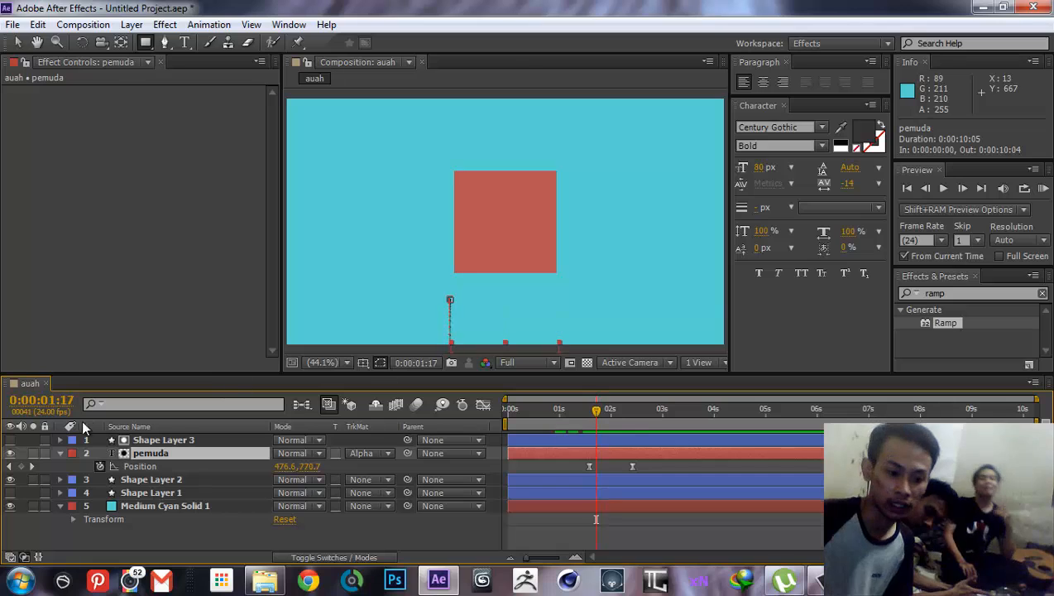
pyautogui.click(157, 440)
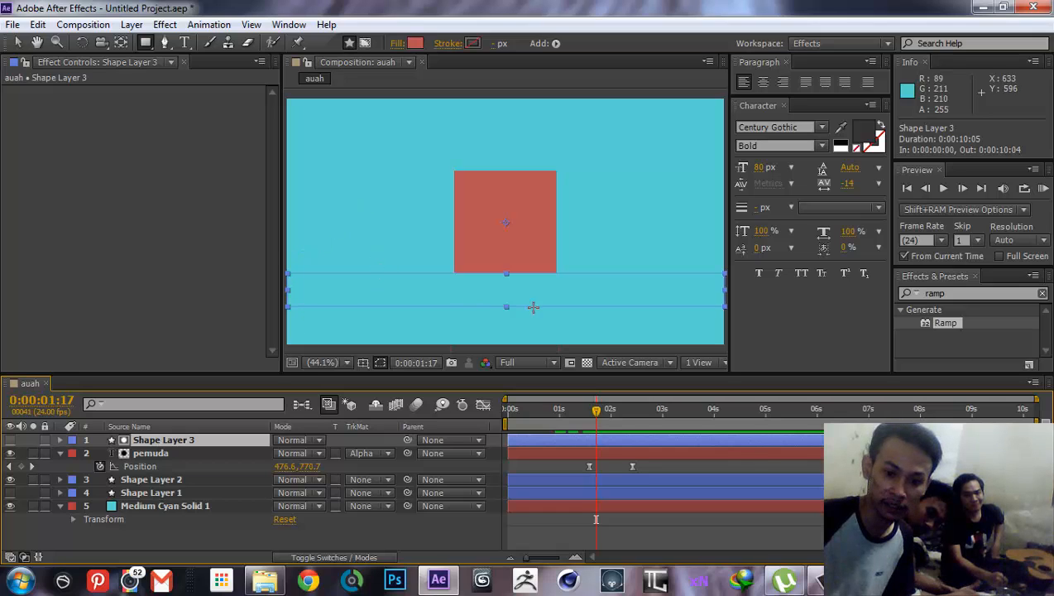
pyautogui.moveTo(596, 420); pyautogui.dragTo(659, 416)
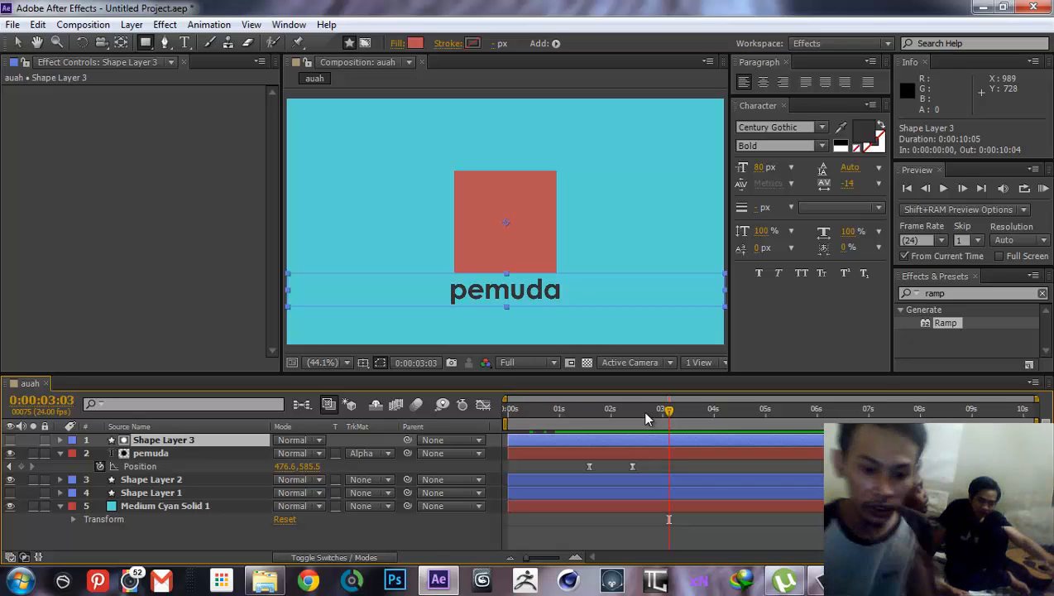
# Enable motion blur on the pemuda layer and Shape Layer 2.
pyautogui.click(370, 558)
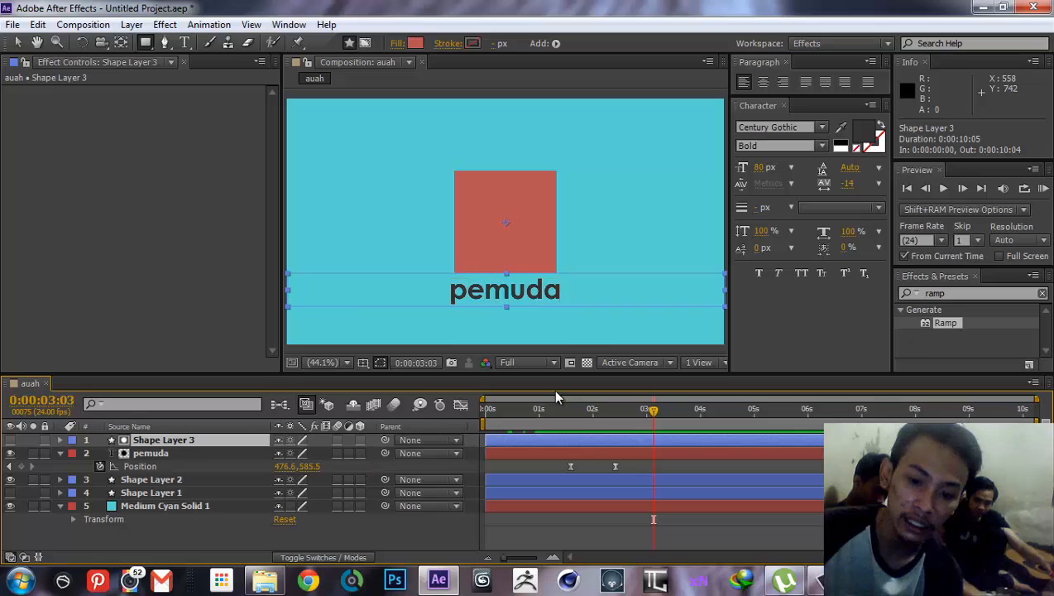
pyautogui.click(337, 453)
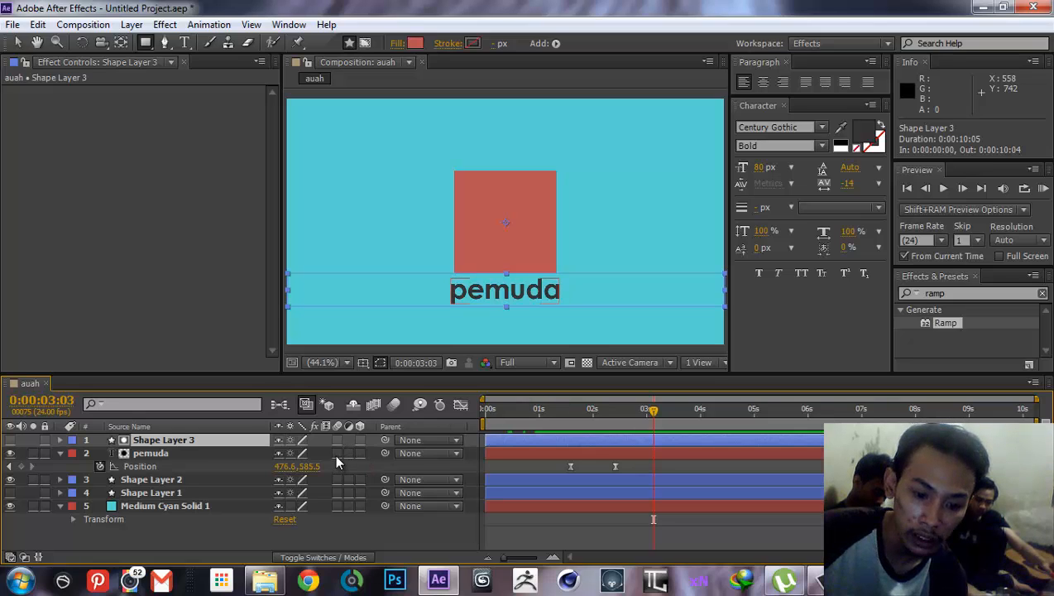
pyautogui.click(336, 479)
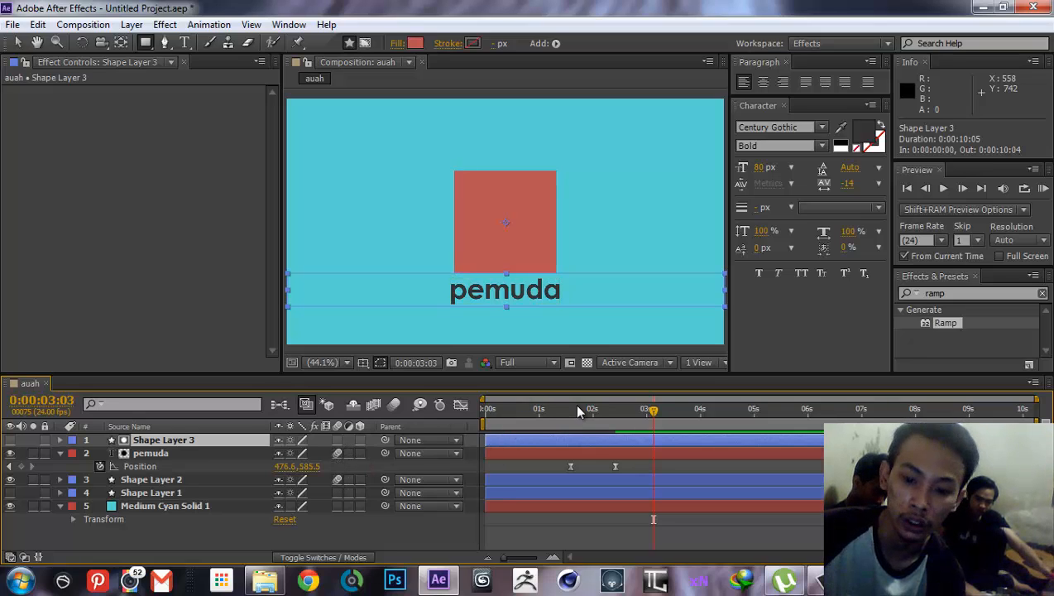
# Preview the square and text animation from the start, and return the current time to 0:00:03:01.
pyautogui.moveTo(577, 411); pyautogui.dragTo(419, 410)
pyautogui.press('space')
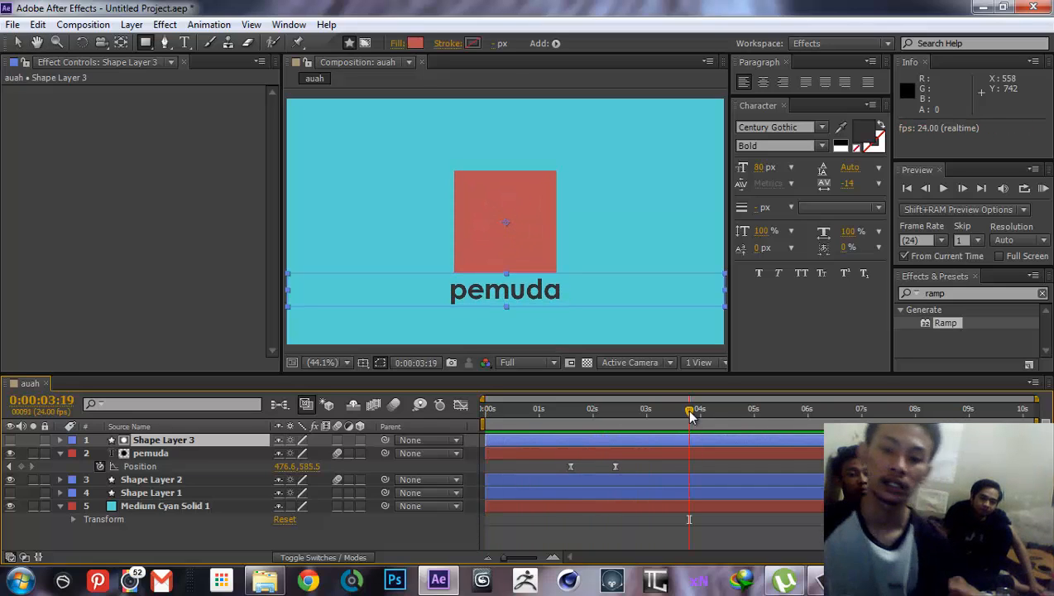
pyautogui.moveTo(689, 410); pyautogui.dragTo(649, 416)
pyautogui.click(828, 580)
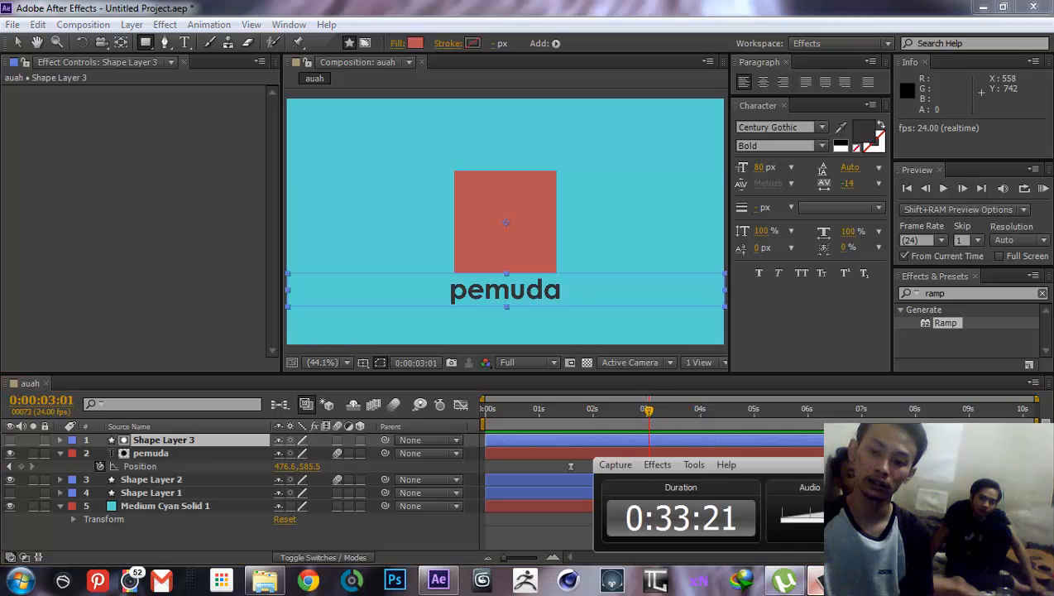
pyautogui.click(648, 519)
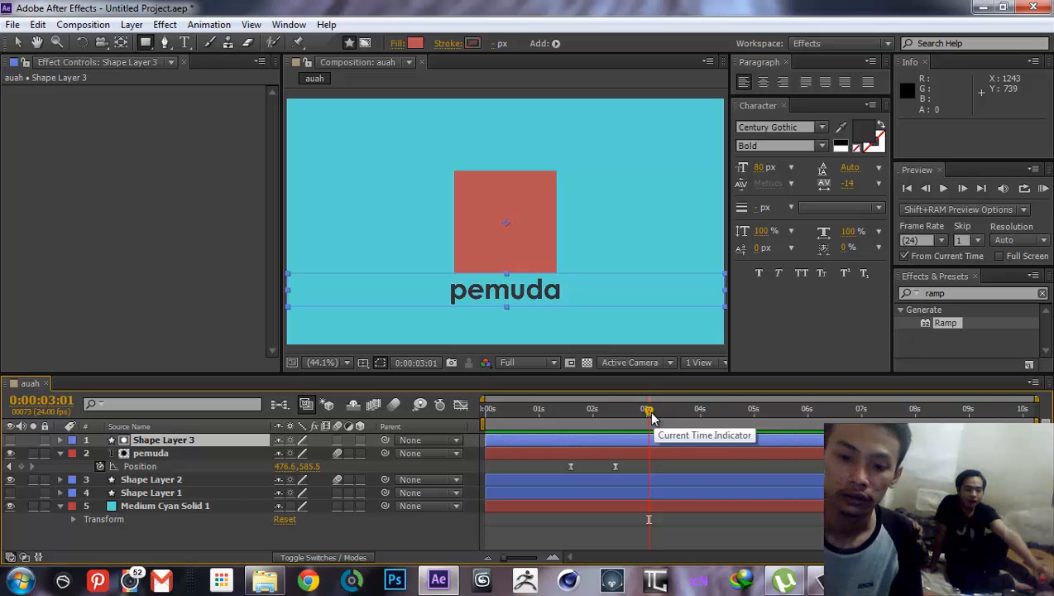
# Replay the animation from 0:00:00:00 and scrub through the pemuda text's rise, ending at 0:00:01:21.
pyautogui.moveTo(649, 410); pyautogui.dragTo(477, 405)
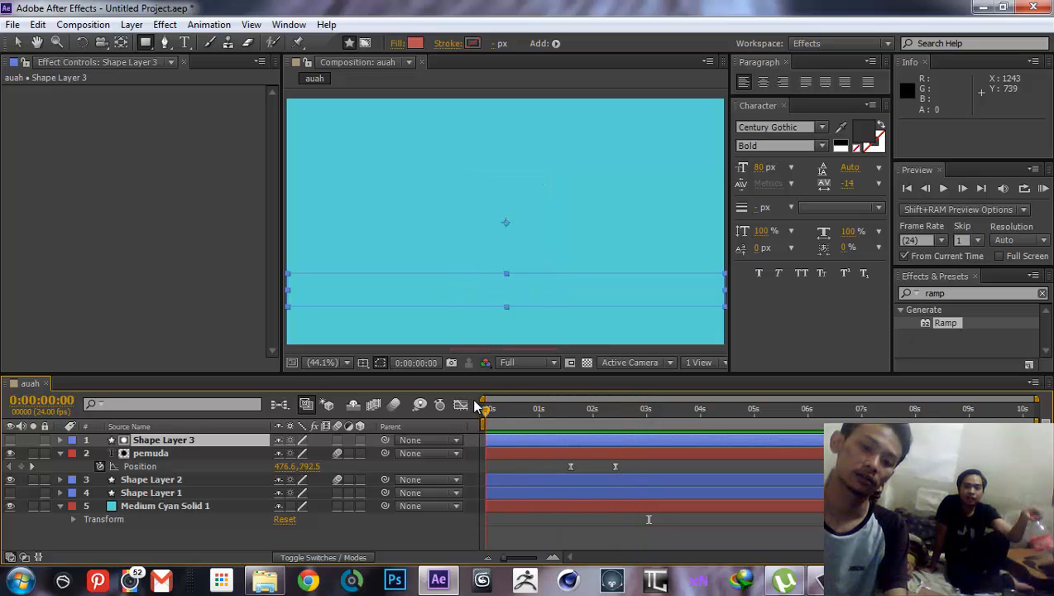
pyautogui.press('space')
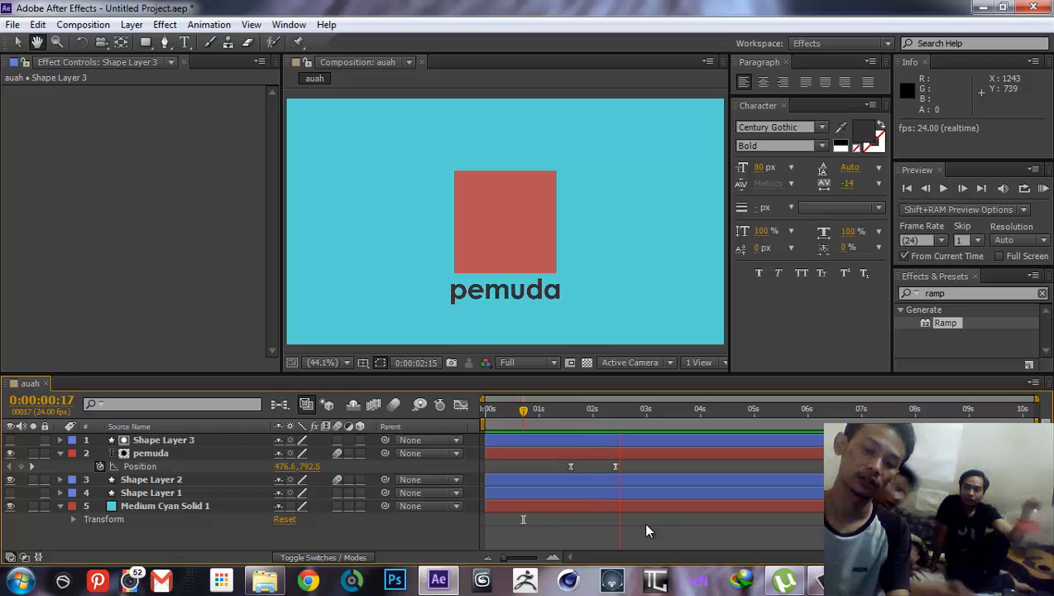
pyautogui.press('space')
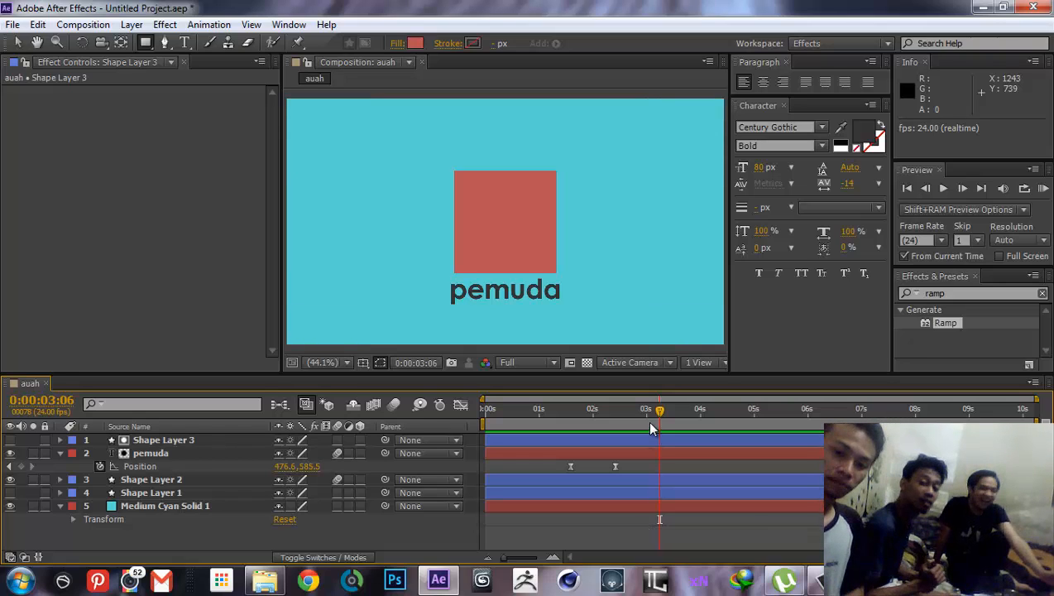
pyautogui.moveTo(614, 423); pyautogui.dragTo(569, 407)
pyautogui.moveTo(588, 409); pyautogui.dragTo(602, 429)
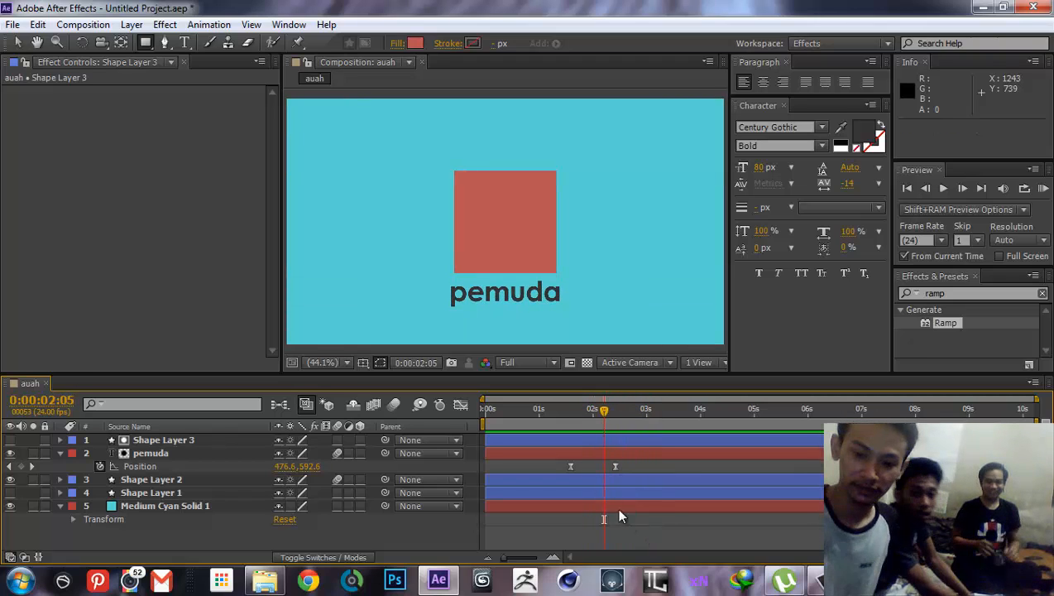
pyautogui.moveTo(603, 410); pyautogui.dragTo(488, 411)
pyautogui.click(583, 398)
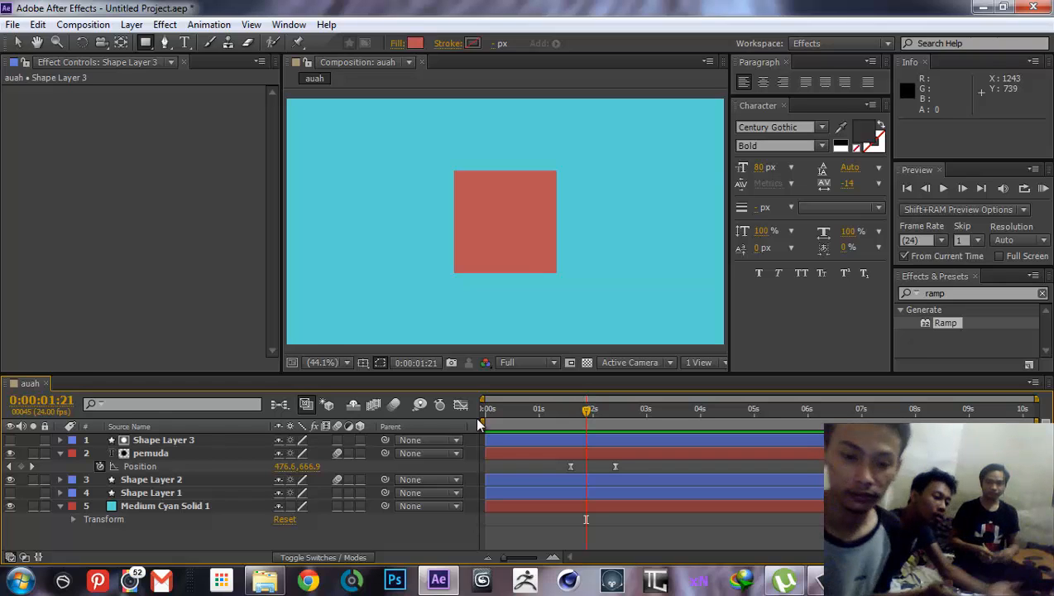
pyautogui.click(857, 581)
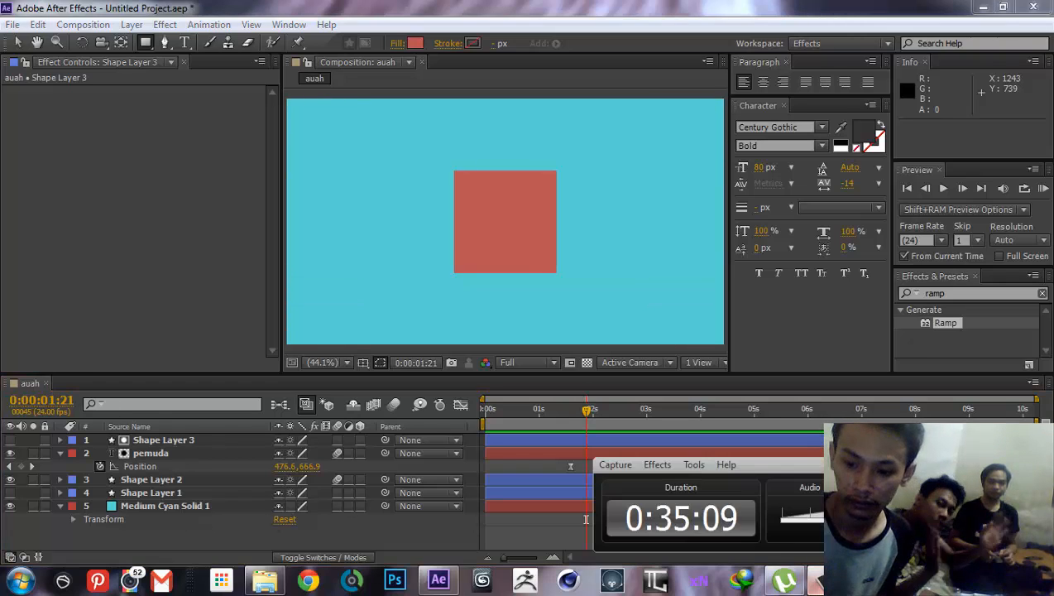